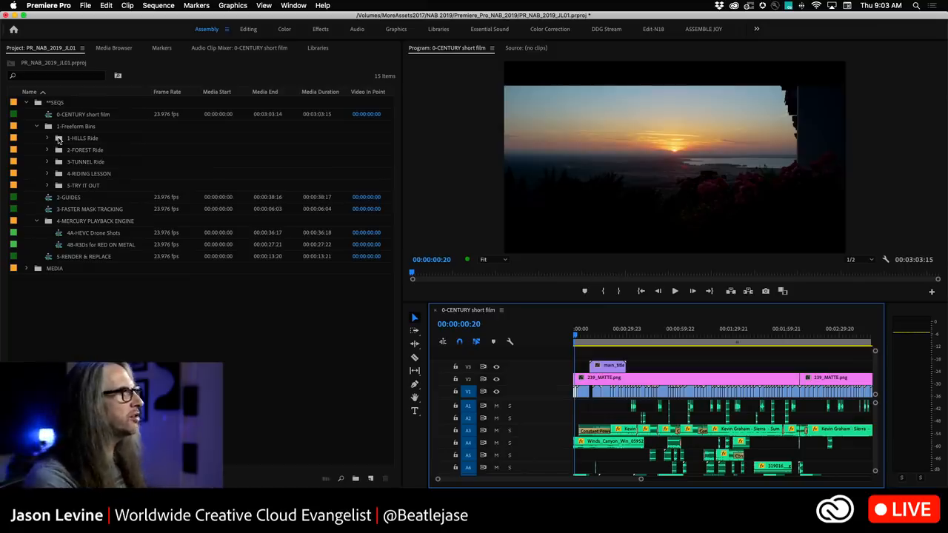
Open the 1-HILLS Ride bin in its own floating window, then enlarge and reposition that window.
{"action": "double_click", "coordinate": [59, 139]}
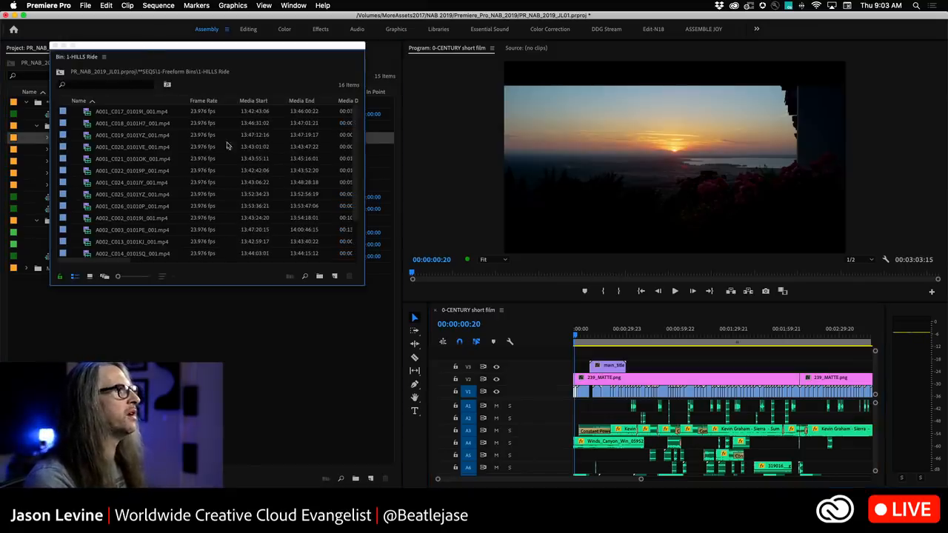
{"action": "left_click_drag", "start_coordinate": [365, 291], "coordinate": [554, 357]}
{"action": "left_click_drag", "start_coordinate": [312, 49], "coordinate": [460, 54]}
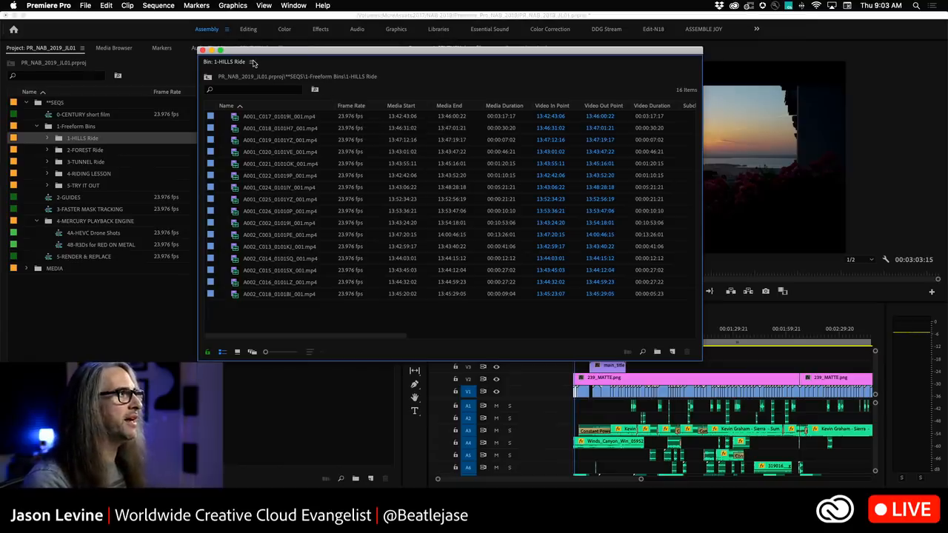
Open the bin's Metadata Display settings and browse the available column properties, then cancel.
{"action": "left_click", "coordinate": [252, 62]}
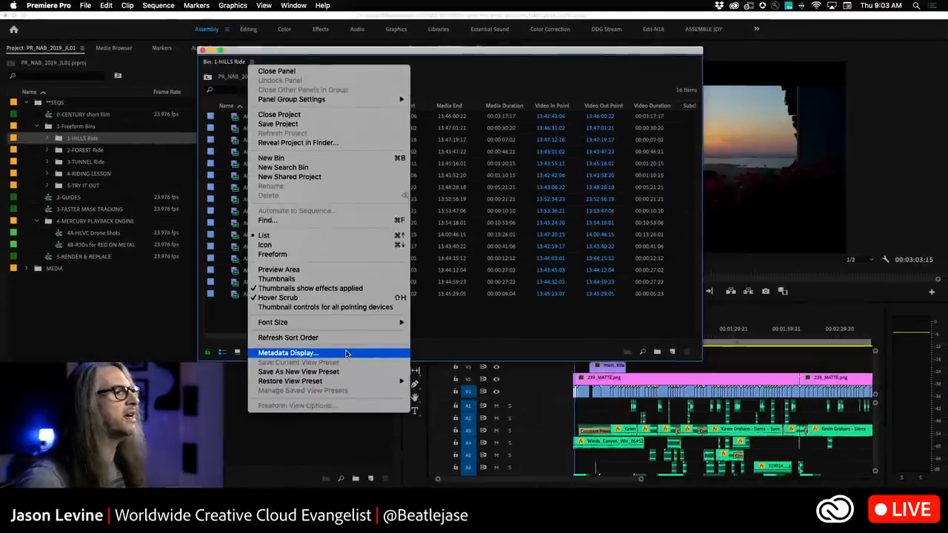
{"action": "left_click", "coordinate": [349, 358]}
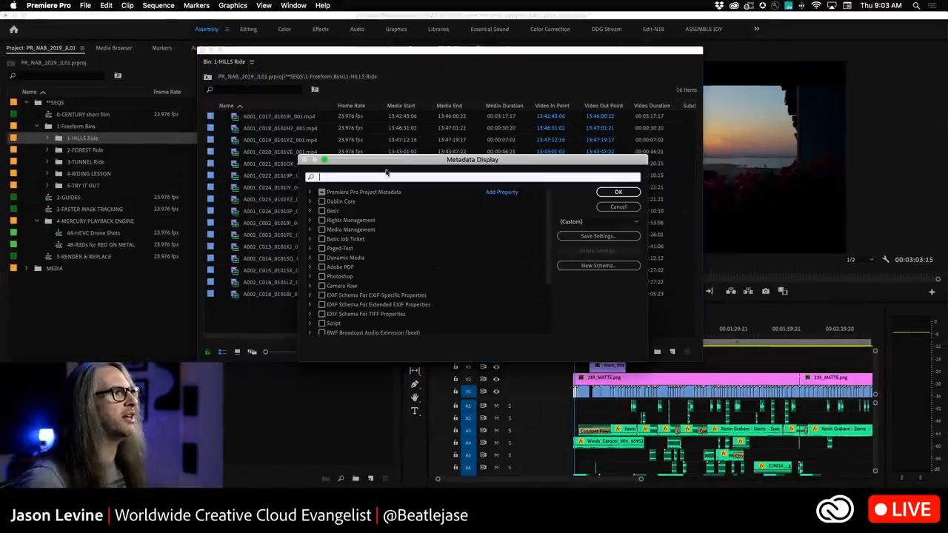
{"action": "left_click_drag", "start_coordinate": [391, 163], "coordinate": [406, 56]}
{"action": "left_click", "coordinate": [326, 86]}
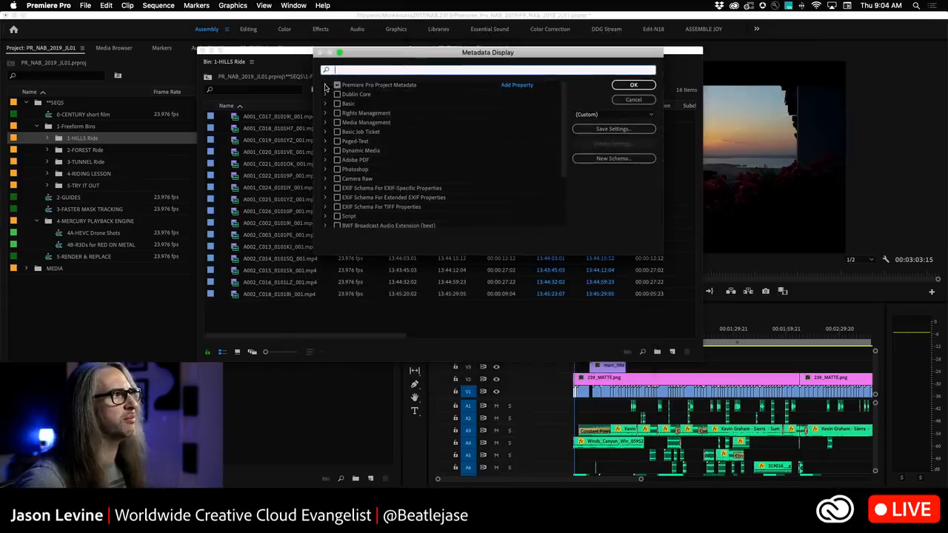
{"action": "scroll", "coordinate": [430, 179], "scroll_direction": "down", "scroll_amount": 10}
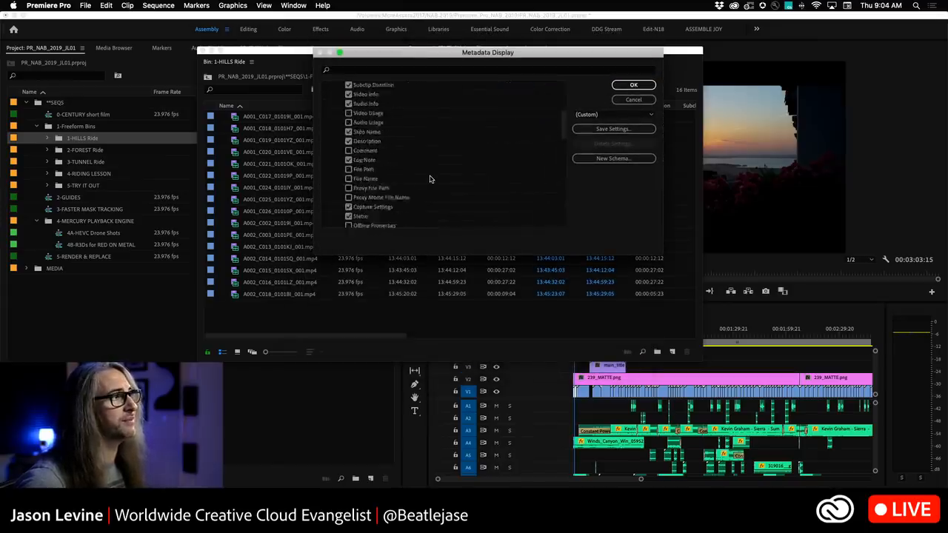
{"action": "scroll", "coordinate": [430, 178], "scroll_direction": "down", "scroll_amount": 10}
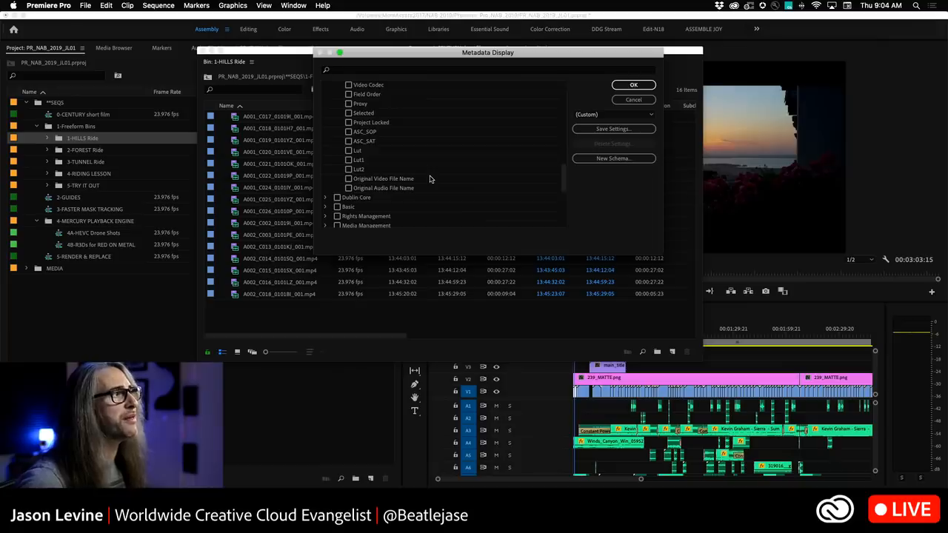
{"action": "scroll", "coordinate": [429, 179], "scroll_direction": "up", "scroll_amount": 20}
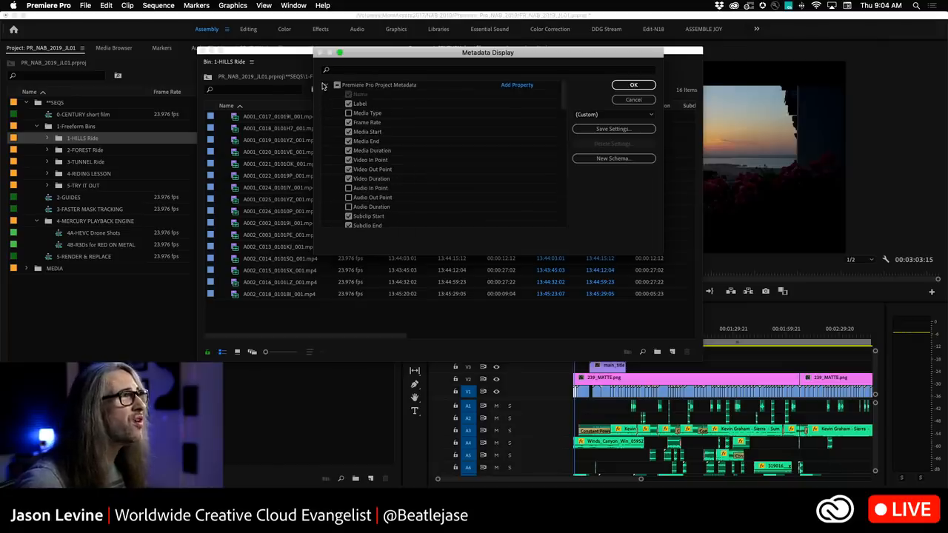
{"action": "left_click", "coordinate": [633, 100]}
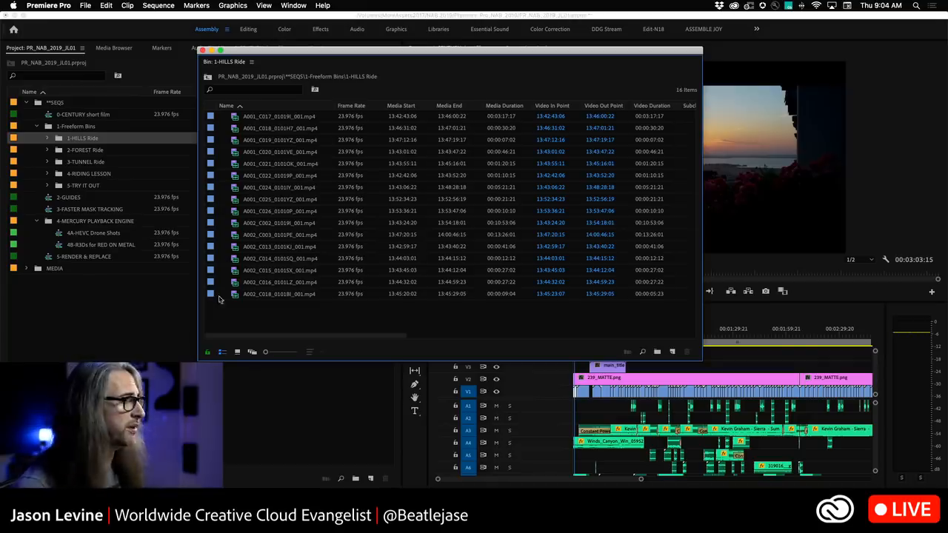
Switch the bin to icon view, shrink the thumbnail size and enlarge the bin window.
{"action": "left_click", "coordinate": [249, 353]}
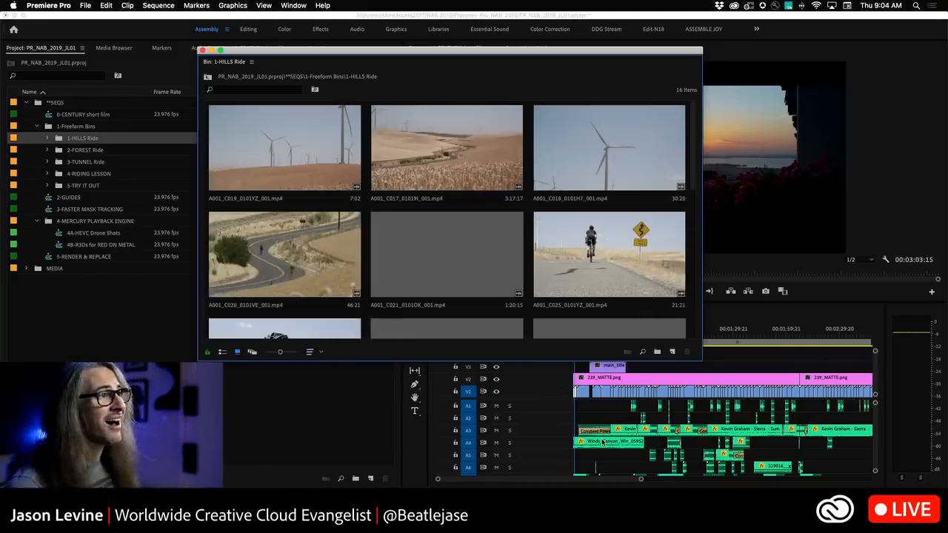
{"action": "left_click_drag", "start_coordinate": [280, 353], "coordinate": [272, 352]}
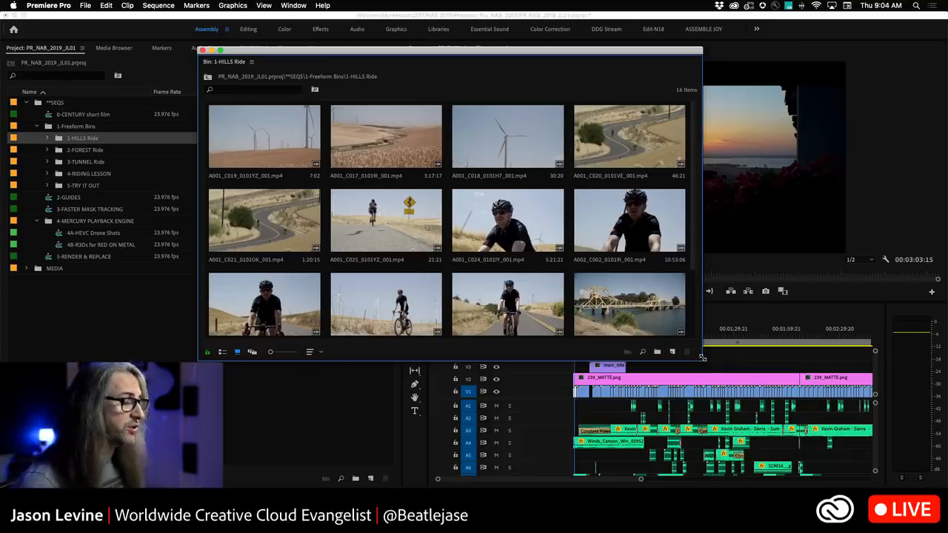
{"action": "left_click_drag", "start_coordinate": [701, 358], "coordinate": [708, 405]}
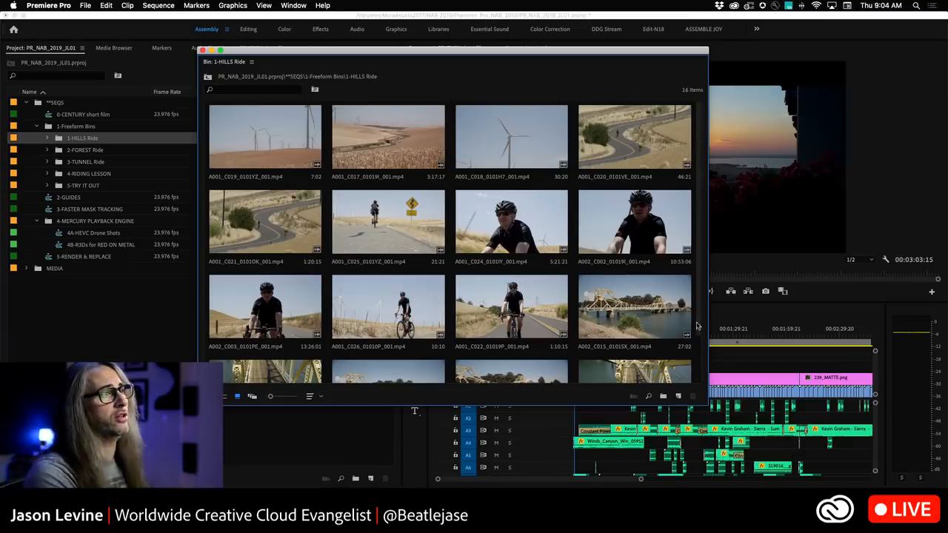
Rearrange the icon-view thumbnails, moving the A002_C002 and A001_C025 clips to earlier positions in the grid.
{"action": "left_click", "coordinate": [487, 224]}
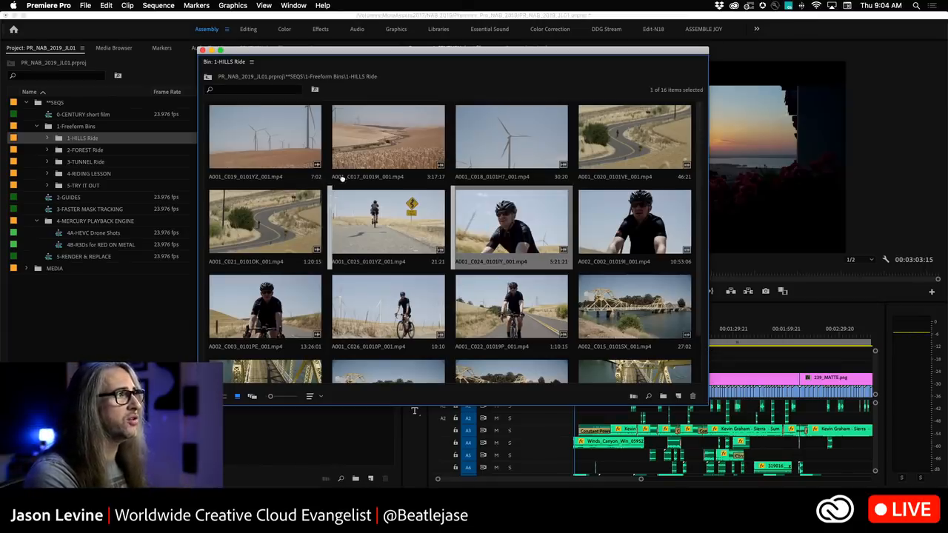
{"action": "left_click_drag", "start_coordinate": [323, 159], "coordinate": [323, 160]}
{"action": "left_click_drag", "start_coordinate": [643, 232], "coordinate": [465, 154]}
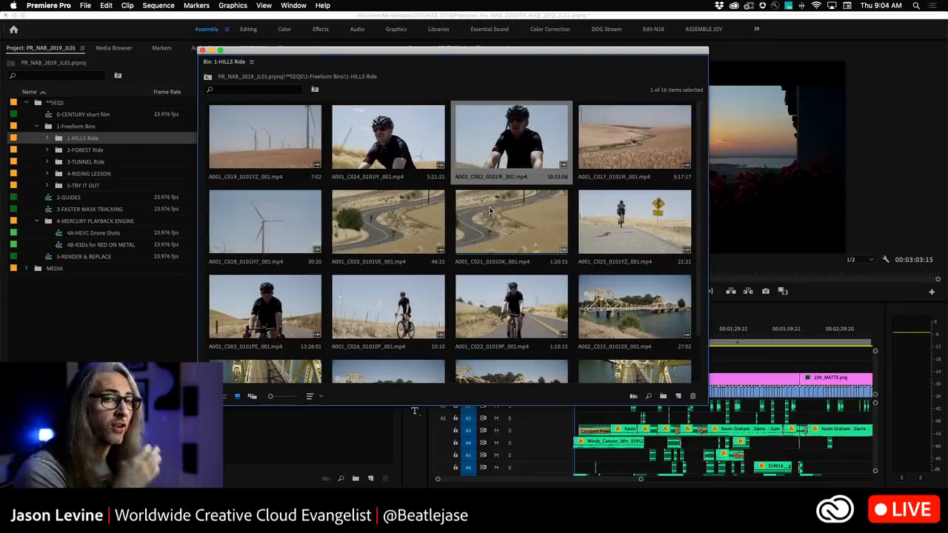
{"action": "left_click_drag", "start_coordinate": [633, 224], "coordinate": [368, 206]}
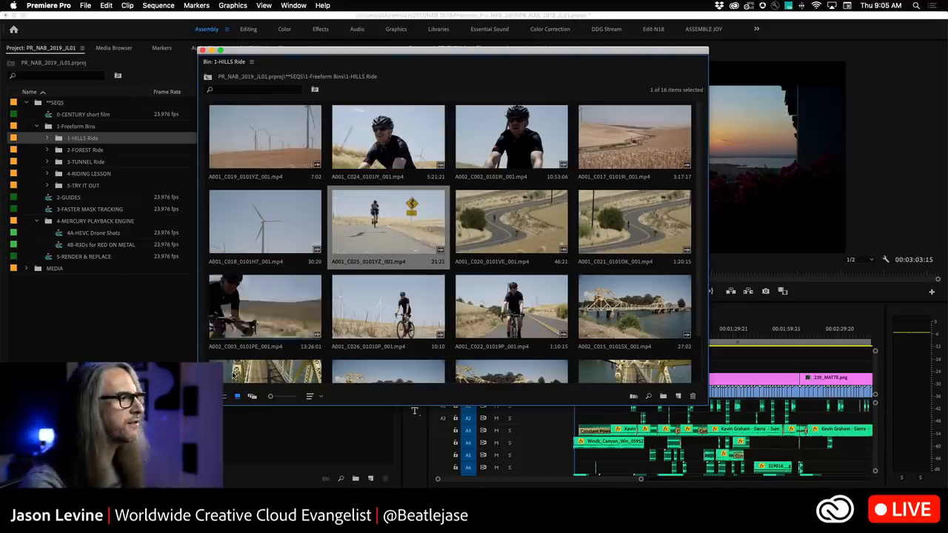
Switch the bin to freeform view, move and enlarge its window, and shrink the thumbnails.
{"action": "left_click", "coordinate": [252, 396]}
{"action": "left_click_drag", "start_coordinate": [234, 52], "coordinate": [206, 26]}
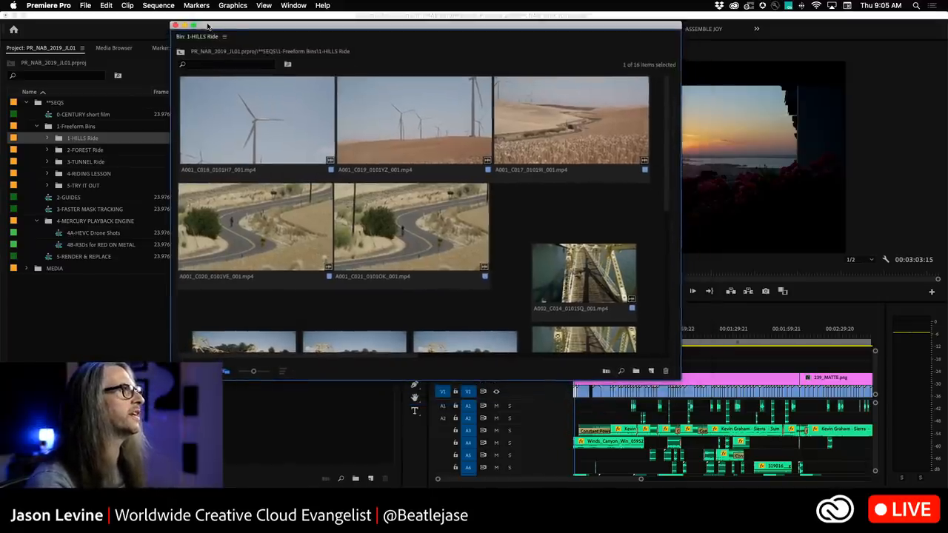
{"action": "left_click_drag", "start_coordinate": [683, 384], "coordinate": [752, 462]}
{"action": "left_click_drag", "start_coordinate": [251, 450], "coordinate": [240, 450]}
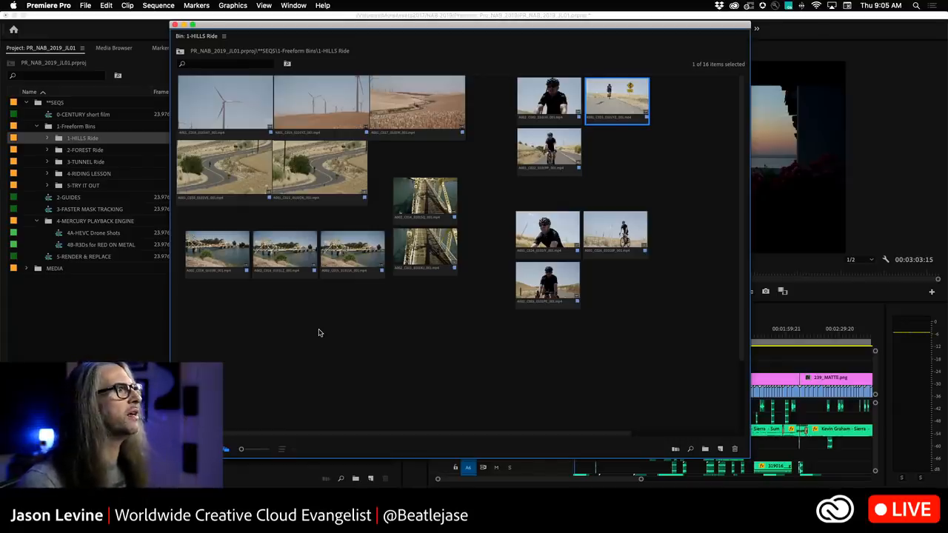
Try setting the wheat-field clip A001_C017's thumbnail size to Large, then return it to its original size.
{"action": "left_click_drag", "start_coordinate": [481, 96], "coordinate": [238, 166]}
{"action": "left_click", "coordinate": [438, 167]}
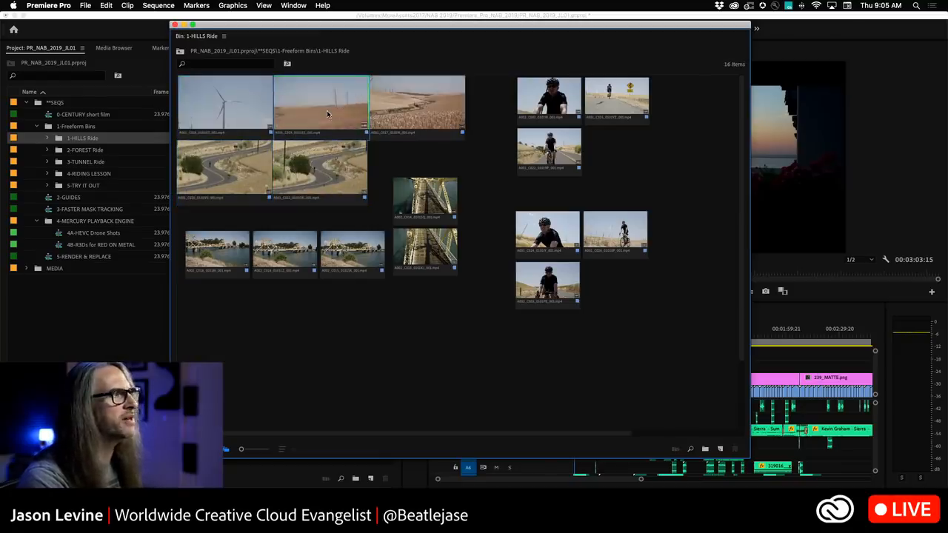
{"action": "left_click", "coordinate": [452, 96]}
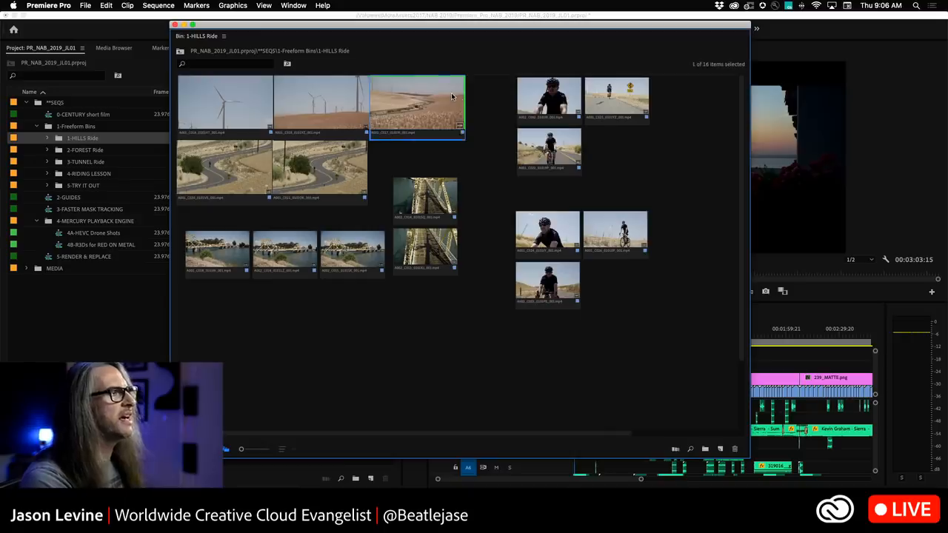
{"action": "right_click", "coordinate": [453, 96]}
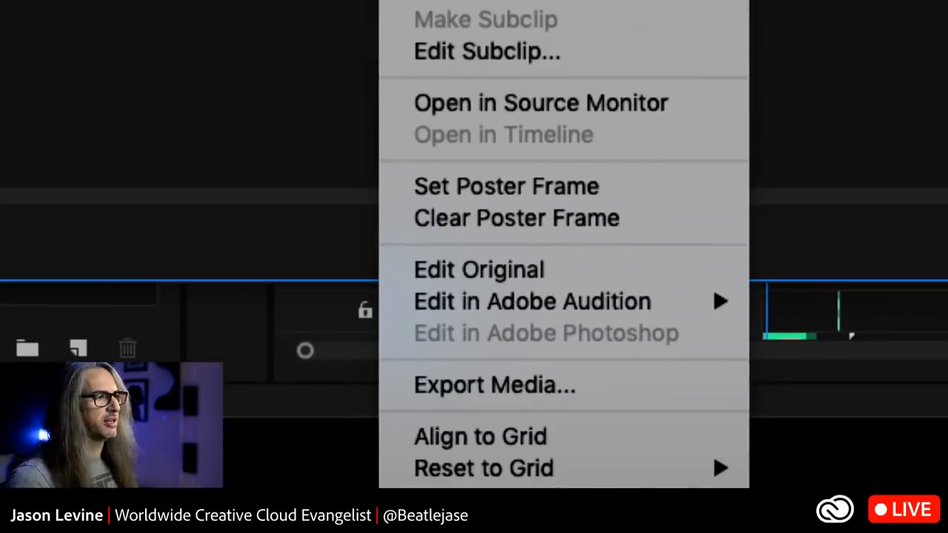
{"action": "mouse_move", "coordinate": [541, 476]}
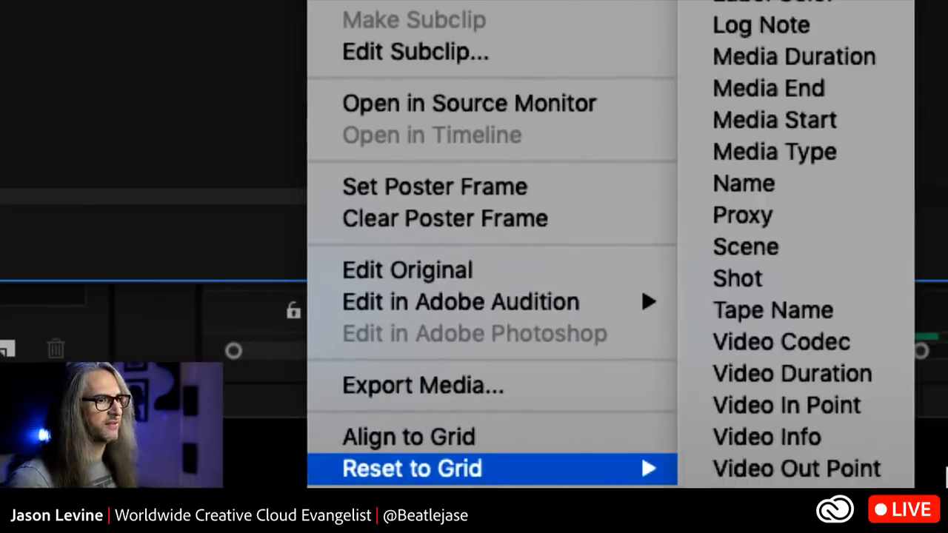
{"action": "mouse_move", "coordinate": [563, 495]}
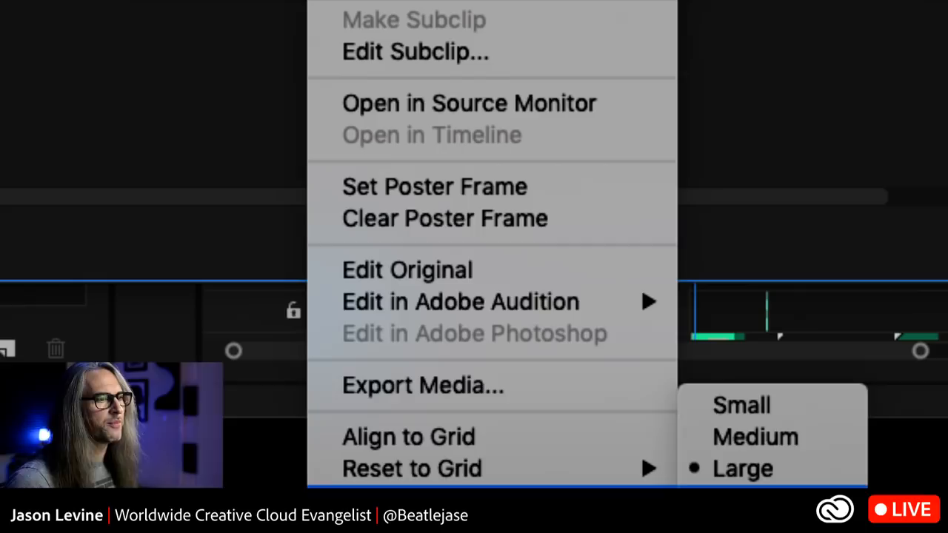
{"action": "left_click", "coordinate": [765, 501]}
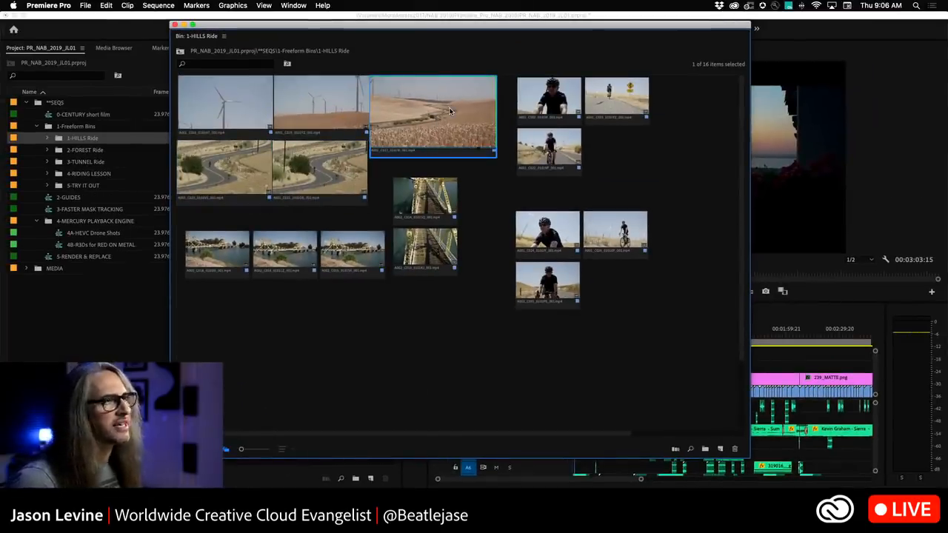
{"action": "right_click", "coordinate": [449, 109]}
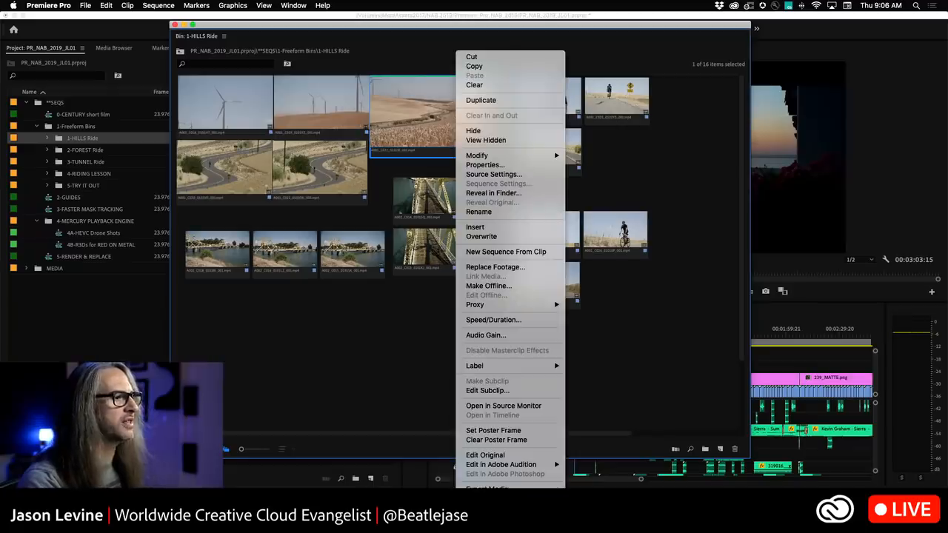
{"action": "left_click", "coordinate": [589, 516]}
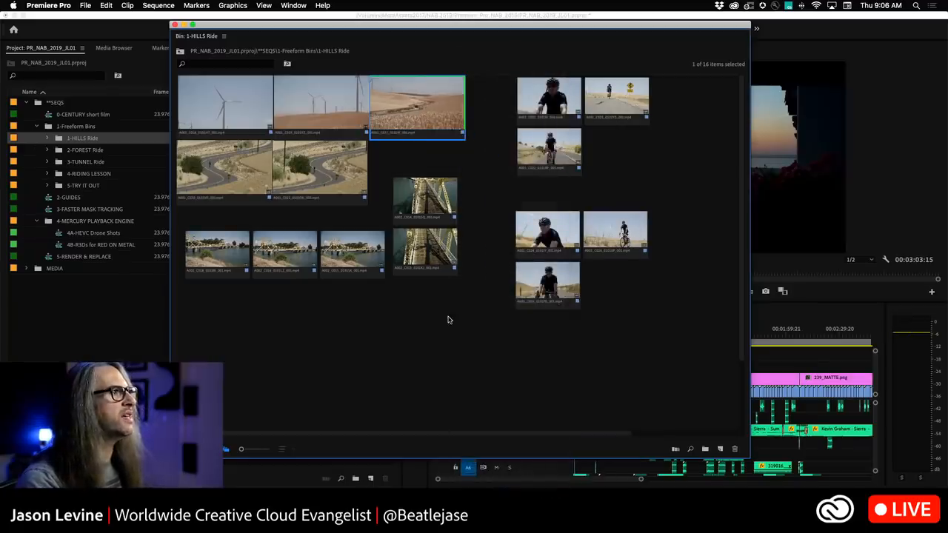
Drag the five bridge clips into a cascading diagonal stack in the freeform view.
{"action": "left_click", "coordinate": [487, 151]}
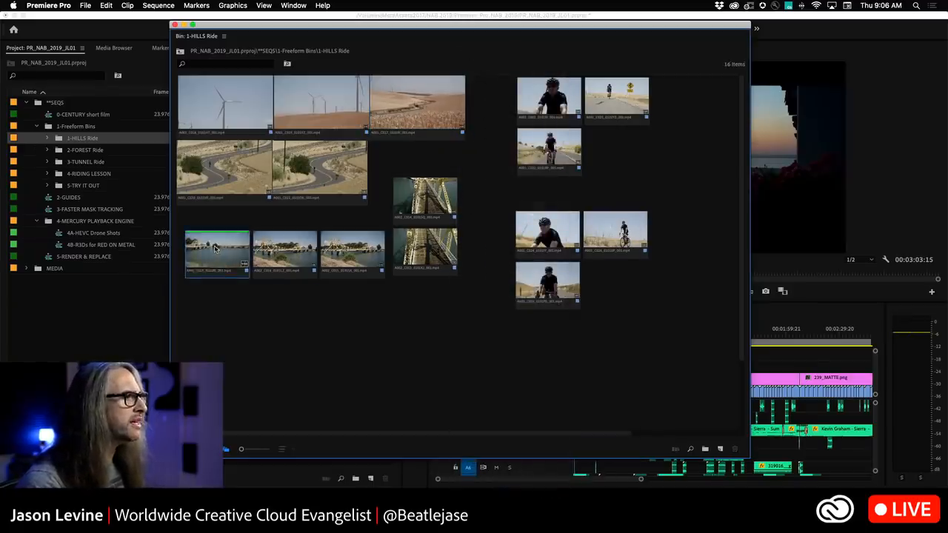
{"action": "left_click_drag", "start_coordinate": [217, 252], "coordinate": [219, 274]}
{"action": "left_click_drag", "start_coordinate": [288, 265], "coordinate": [262, 323]}
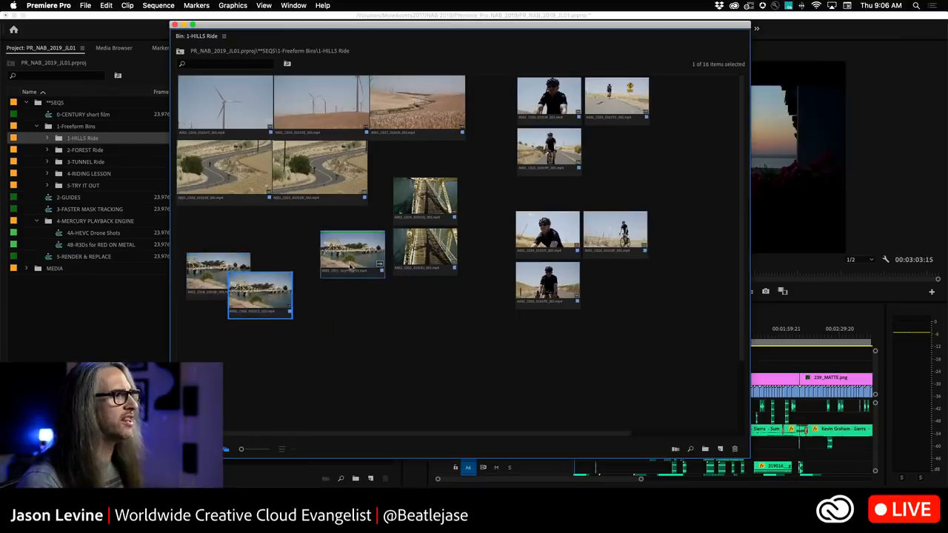
{"action": "left_click_drag", "start_coordinate": [352, 259], "coordinate": [291, 318]}
{"action": "left_click_drag", "start_coordinate": [426, 252], "coordinate": [342, 332]}
{"action": "left_click_drag", "start_coordinate": [426, 207], "coordinate": [395, 339]}
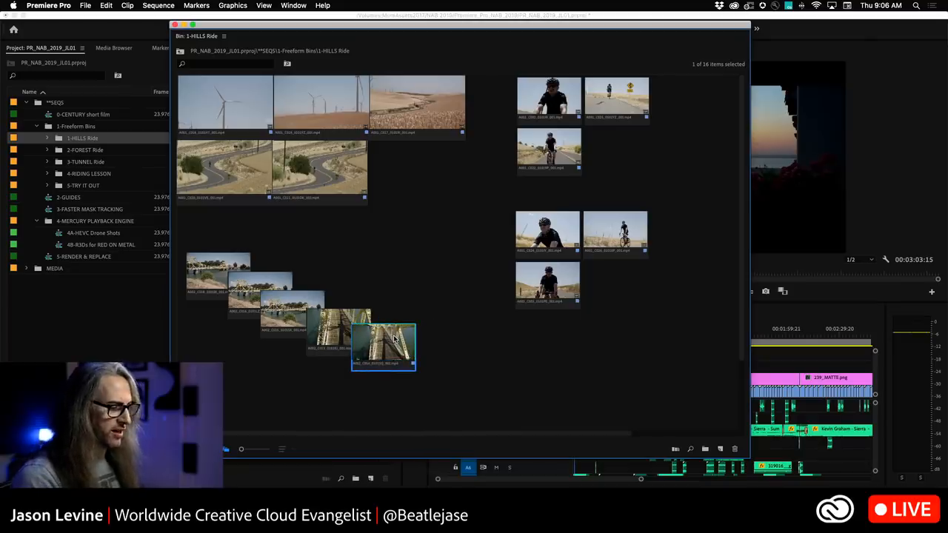
Reset the freeform arrangement to a grid ordered by Name.
{"action": "right_click", "coordinate": [442, 197]}
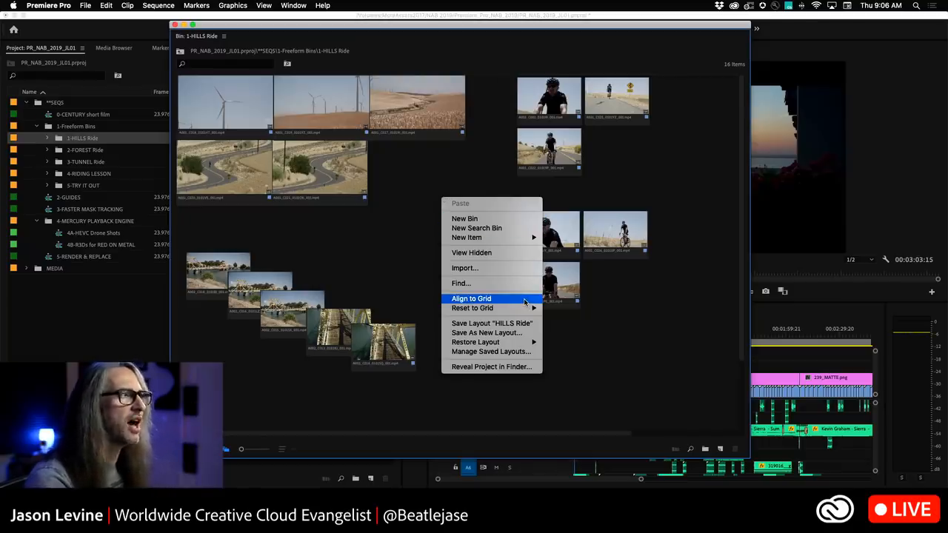
{"action": "mouse_move", "coordinate": [519, 313]}
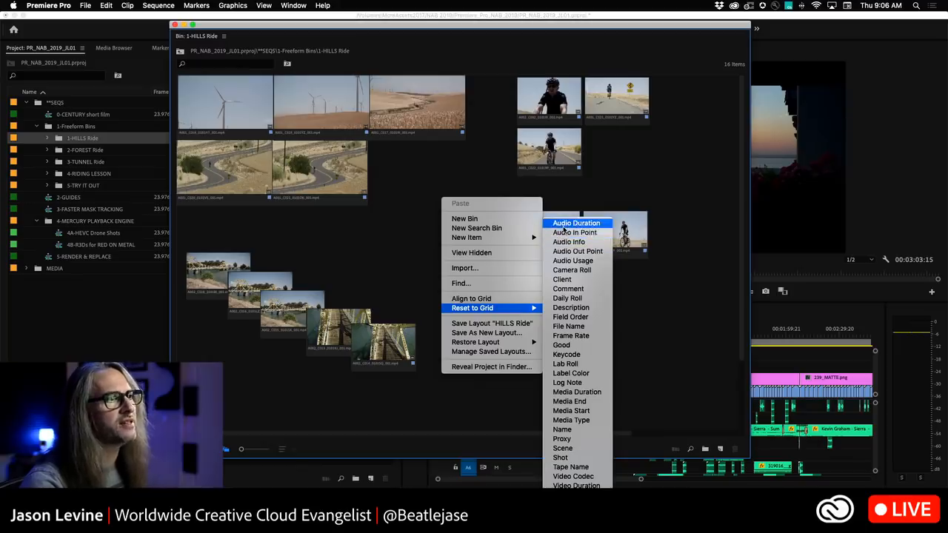
{"action": "left_click", "coordinate": [584, 431]}
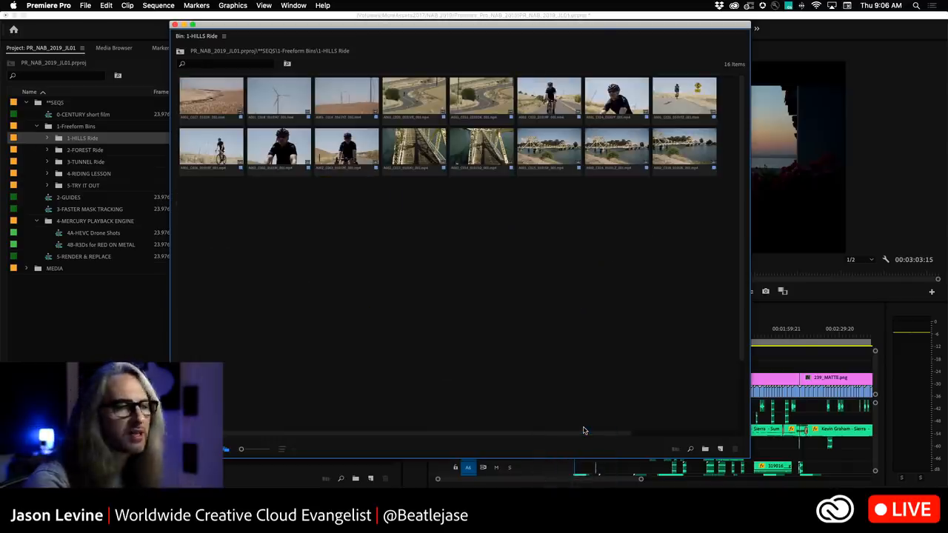
Restore the saved "HILLS Ride" freeform layout.
{"action": "right_click", "coordinate": [405, 217]}
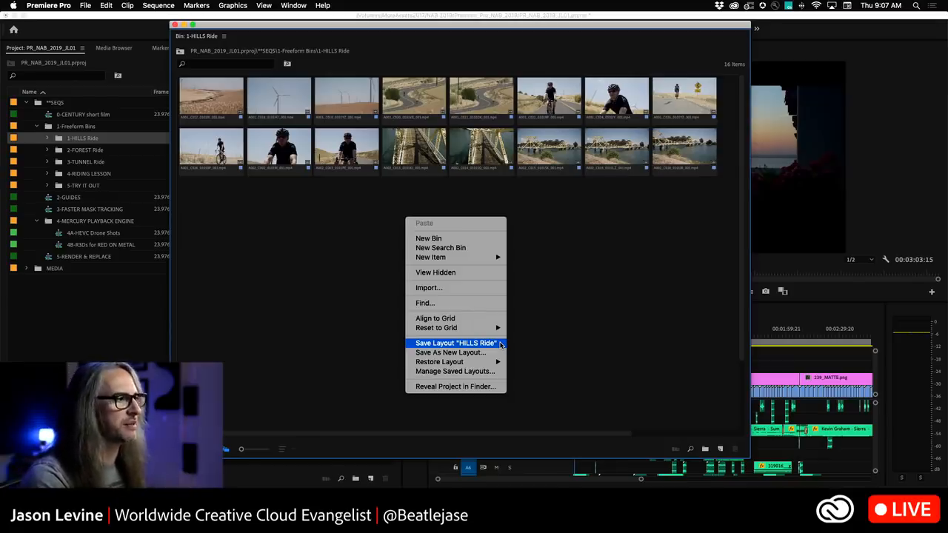
{"action": "mouse_move", "coordinate": [489, 363]}
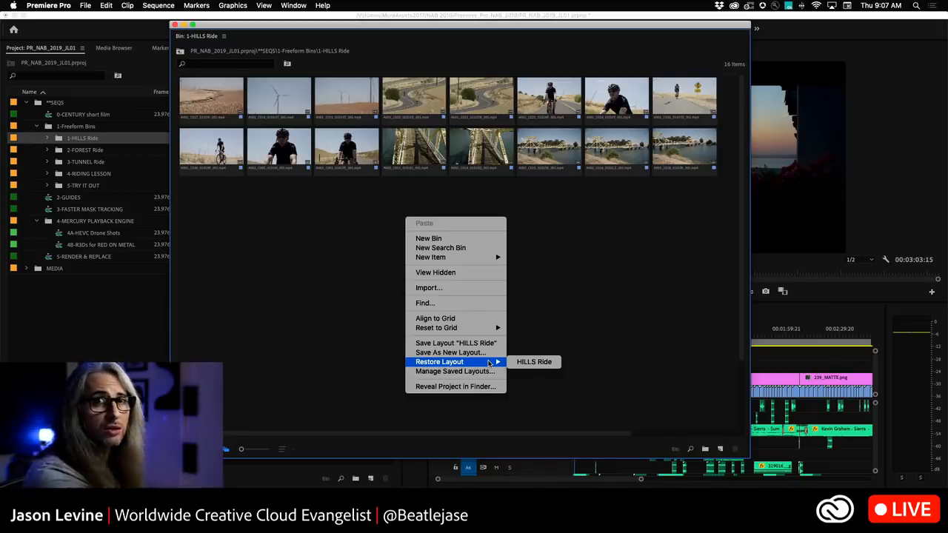
{"action": "left_click", "coordinate": [538, 363]}
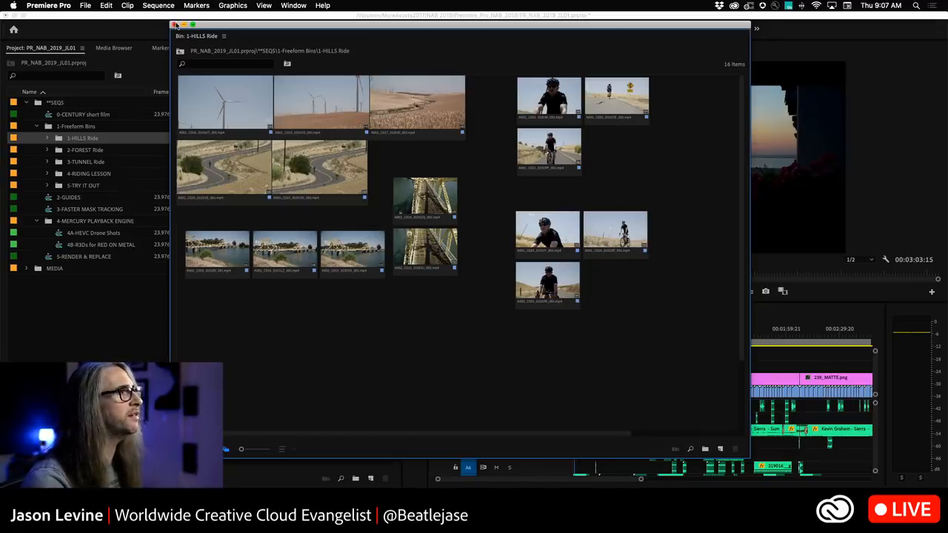
Close the HILLS Ride bin window and open the 2-FOREST Ride bin.
{"action": "left_click", "coordinate": [175, 25]}
{"action": "double_click", "coordinate": [61, 151]}
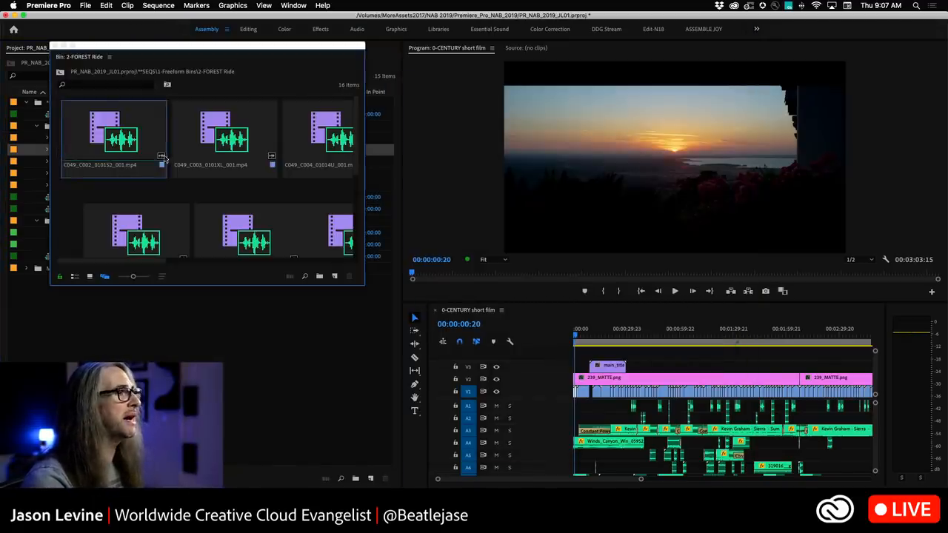
Enlarge the 2-FOREST Ride bin window and reduce the thumbnail size slightly.
{"action": "left_click_drag", "start_coordinate": [368, 288], "coordinate": [895, 486]}
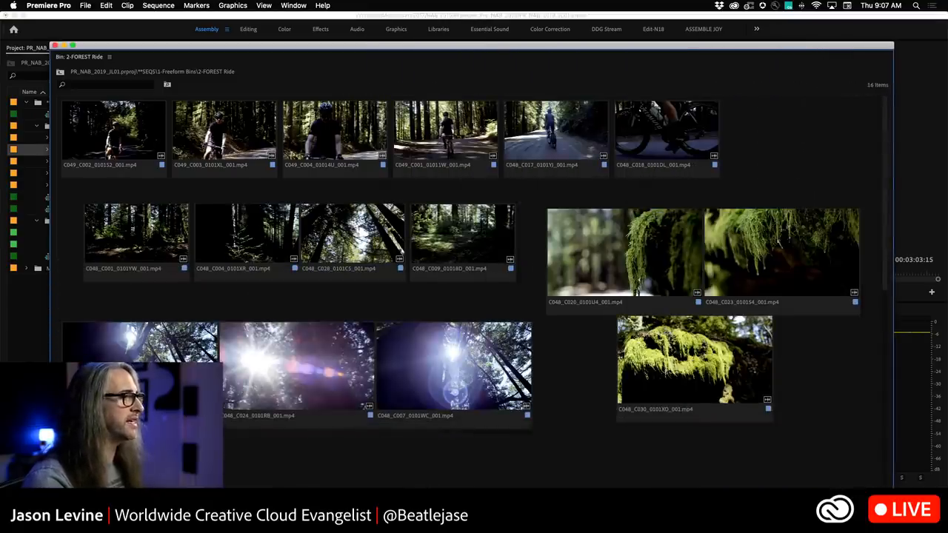
{"action": "left_click_drag", "start_coordinate": [129, 512], "coordinate": [121, 511]}
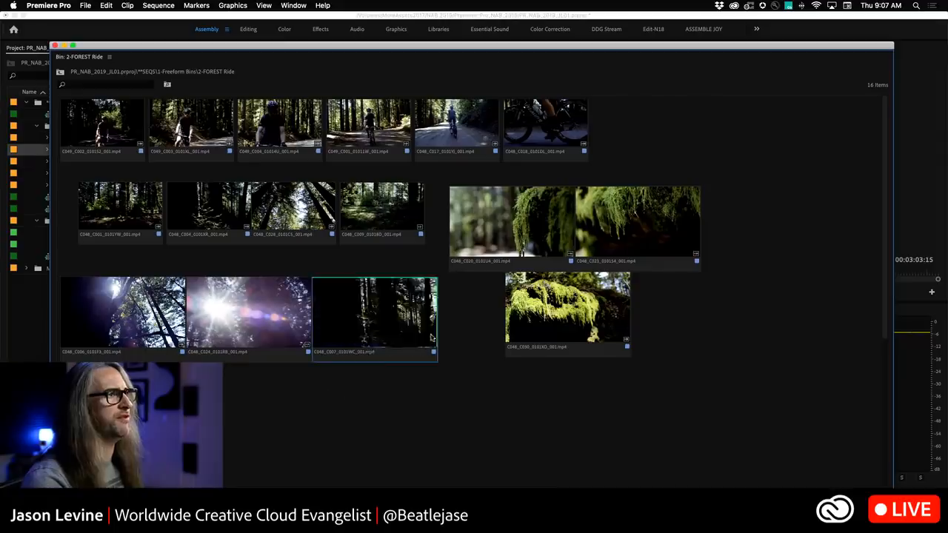
Gather the three moss clips and arrange them into an overlapping cascading stack in the middle of the bin.
{"action": "left_click_drag", "start_coordinate": [568, 319], "coordinate": [743, 180]}
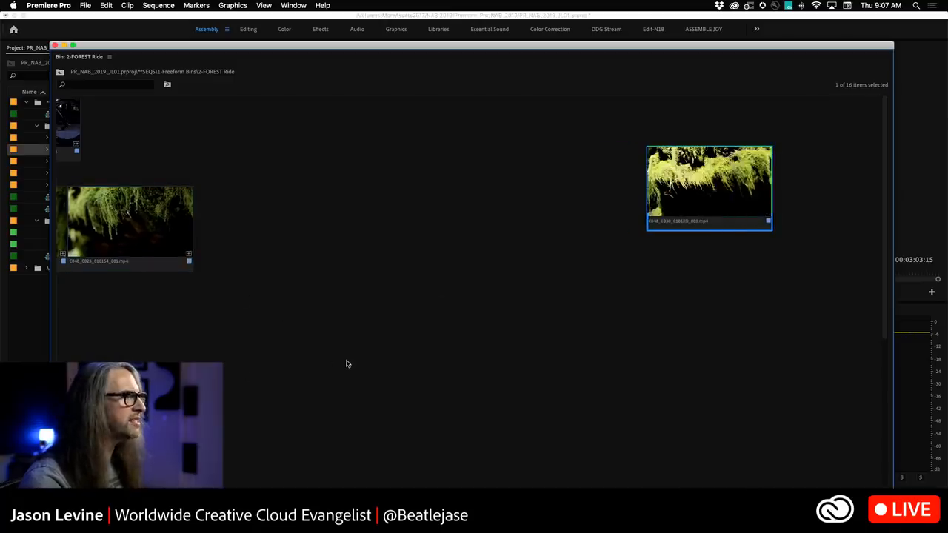
{"action": "left_click", "coordinate": [347, 364]}
{"action": "left_click_drag", "start_coordinate": [560, 263], "coordinate": [935, 280]}
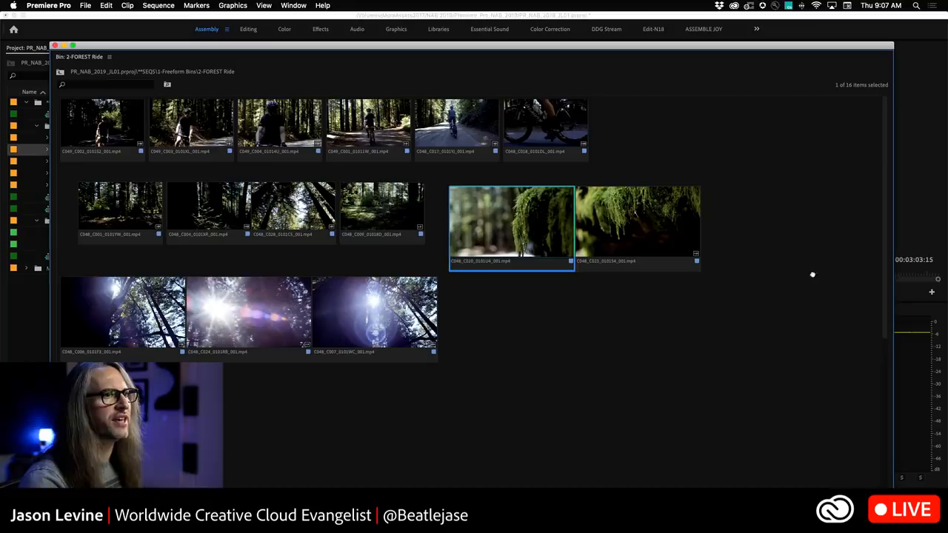
{"action": "left_click_drag", "start_coordinate": [658, 230], "coordinate": [868, 281]}
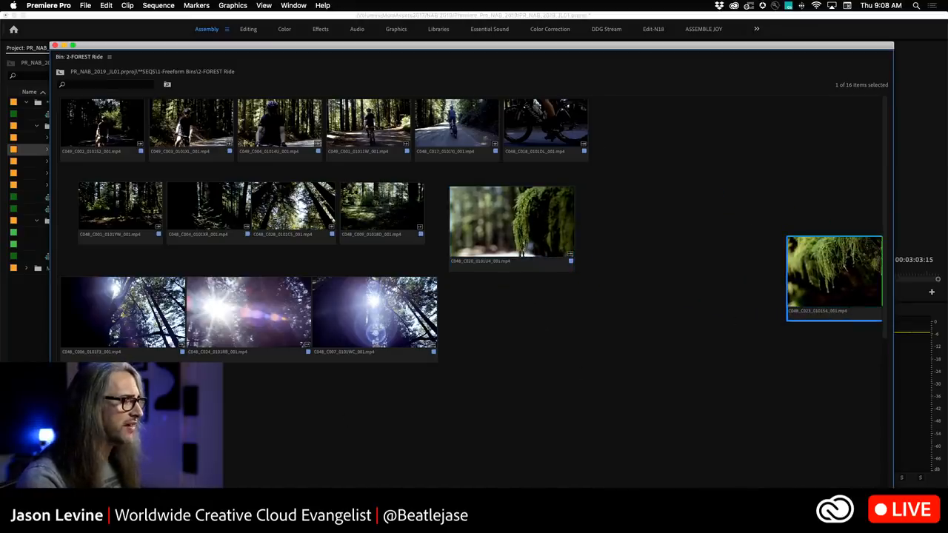
{"action": "scroll", "coordinate": [474, 289], "scroll_direction": "right", "scroll_amount": 10}
{"action": "scroll", "coordinate": [474, 289], "scroll_direction": "down", "scroll_amount": 5}
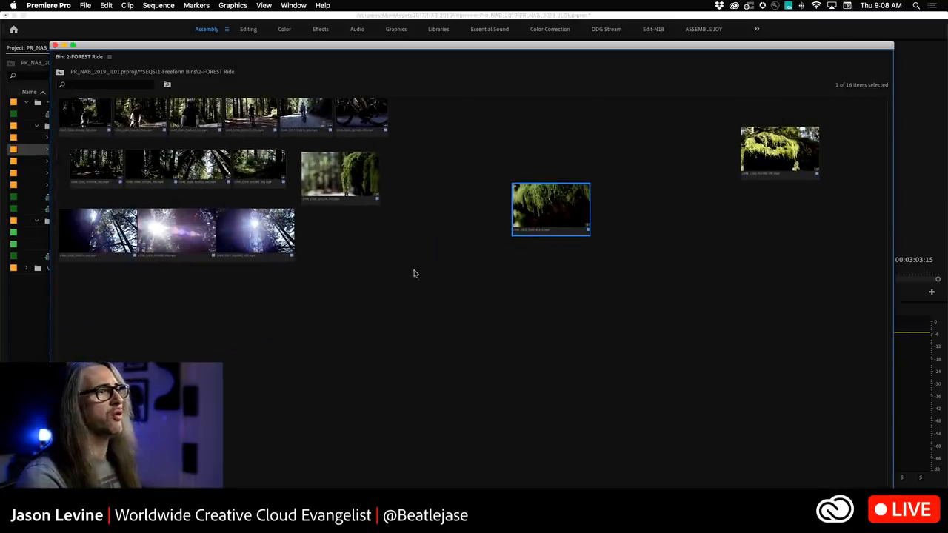
{"action": "left_click_drag", "start_coordinate": [510, 224], "coordinate": [772, 200]}
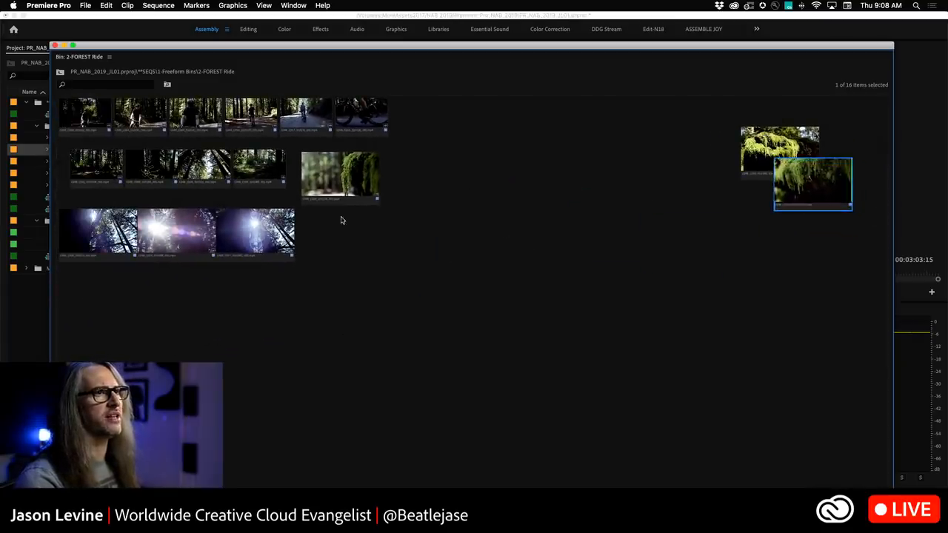
{"action": "mouse_move", "coordinate": [322, 174]}
{"action": "left_mouse_down"}
{"action": "mouse_move", "coordinate": [861, 220]}
{"action": "mouse_move", "coordinate": [831, 207]}
{"action": "left_mouse_up"}
{"action": "left_click_drag", "start_coordinate": [687, 124], "coordinate": [889, 237]}
{"action": "left_click_drag", "start_coordinate": [764, 167], "coordinate": [523, 272]}
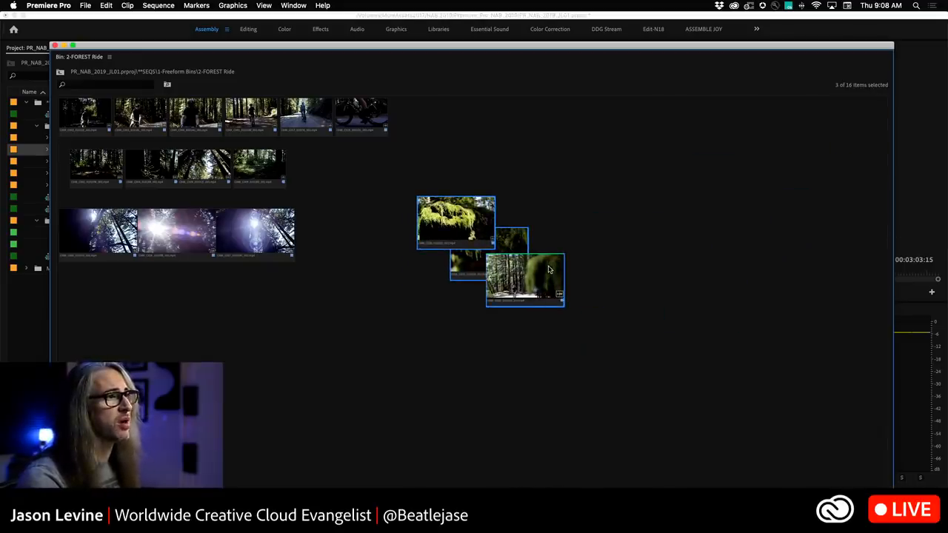
Enlarge the thumbnails and bring each moss clip in the stack to the front in turn.
{"action": "right_click", "coordinate": [492, 213]}
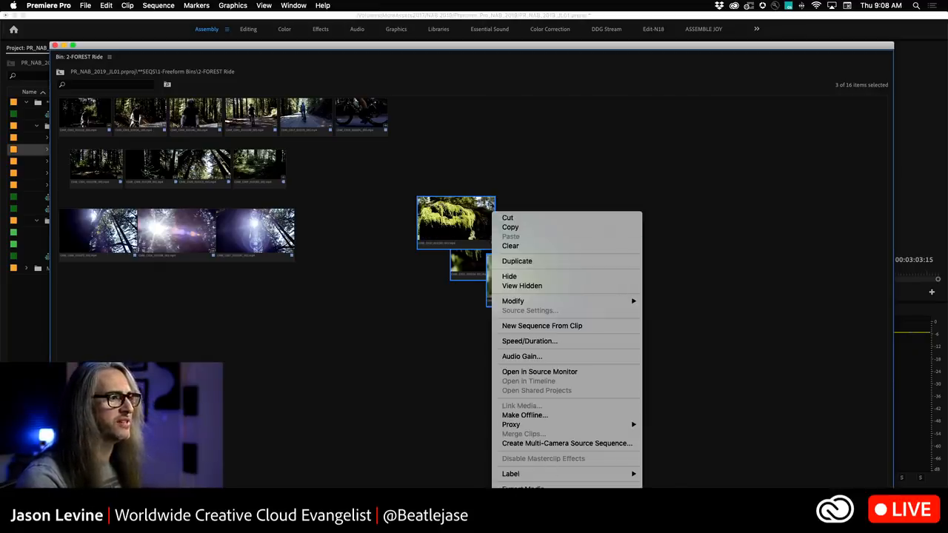
{"action": "left_click", "coordinate": [663, 515]}
{"action": "left_click_drag", "start_coordinate": [119, 518], "coordinate": [131, 518]}
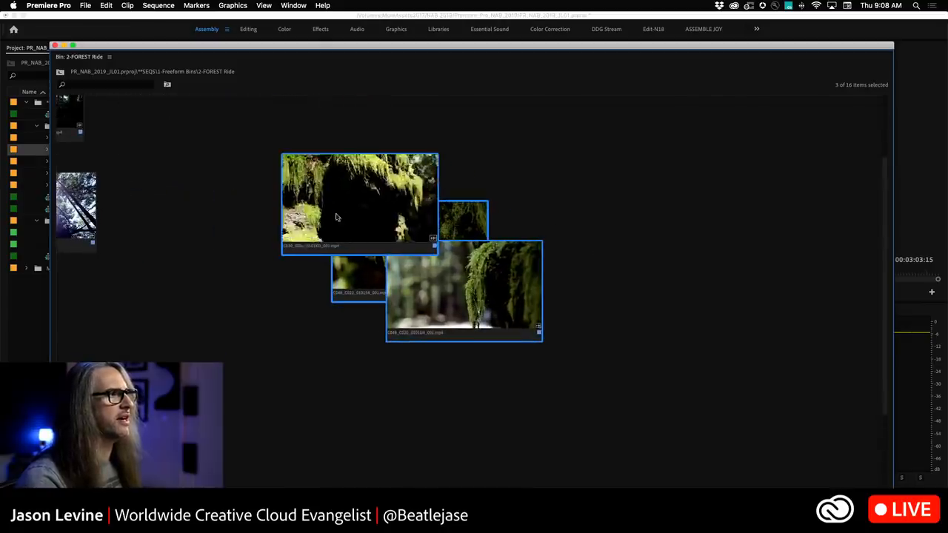
{"action": "left_click", "coordinate": [449, 234]}
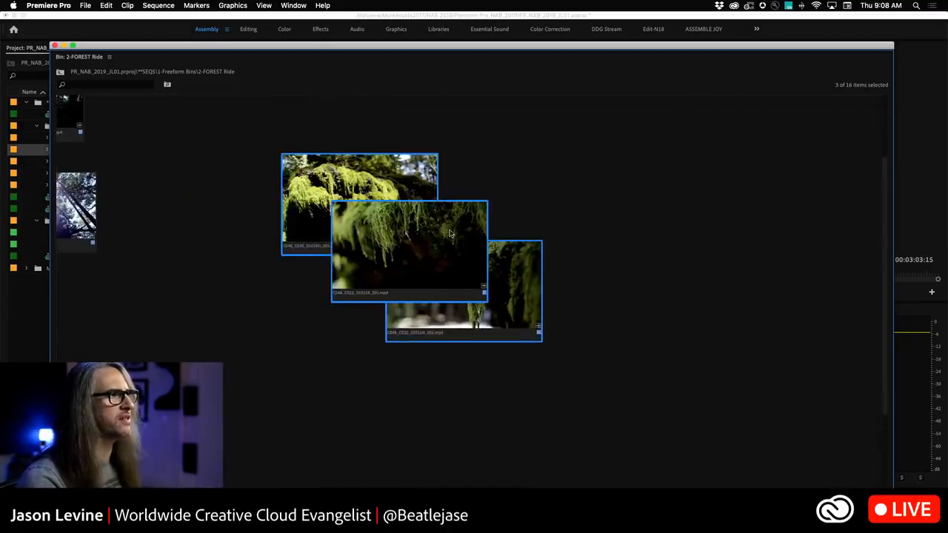
{"action": "left_click", "coordinate": [455, 312]}
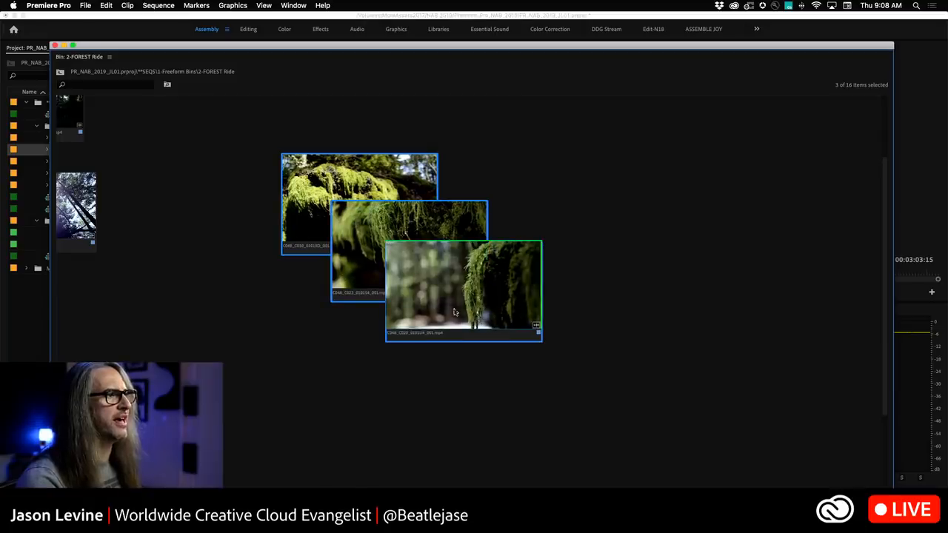
Close the 2-FOREST Ride bin window and open the 3-TUNNEL Ride bin.
{"action": "scroll", "coordinate": [455, 311], "scroll_direction": "left", "scroll_amount": 5}
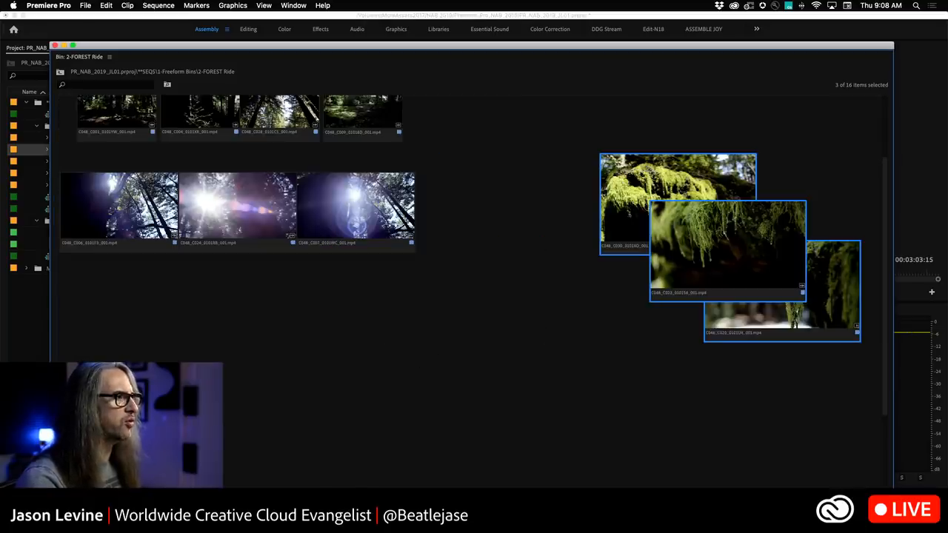
{"action": "scroll", "coordinate": [198, 325], "scroll_direction": "up", "scroll_amount": 3}
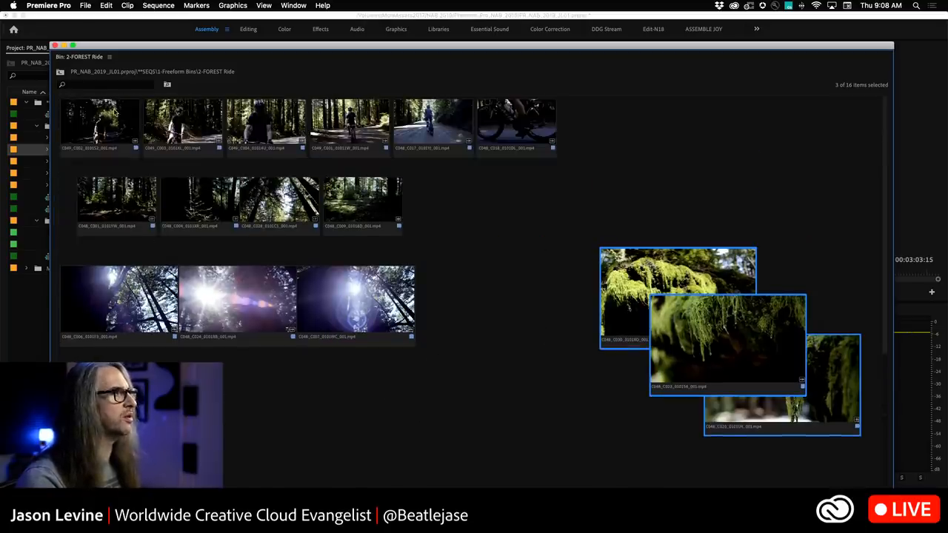
{"action": "left_click", "coordinate": [54, 45]}
{"action": "double_click", "coordinate": [58, 164]}
Enlarge the 3-TUNNEL Ride bin window and reduce the thumbnail size slightly.
{"action": "left_click_drag", "start_coordinate": [364, 285], "coordinate": [947, 507]}
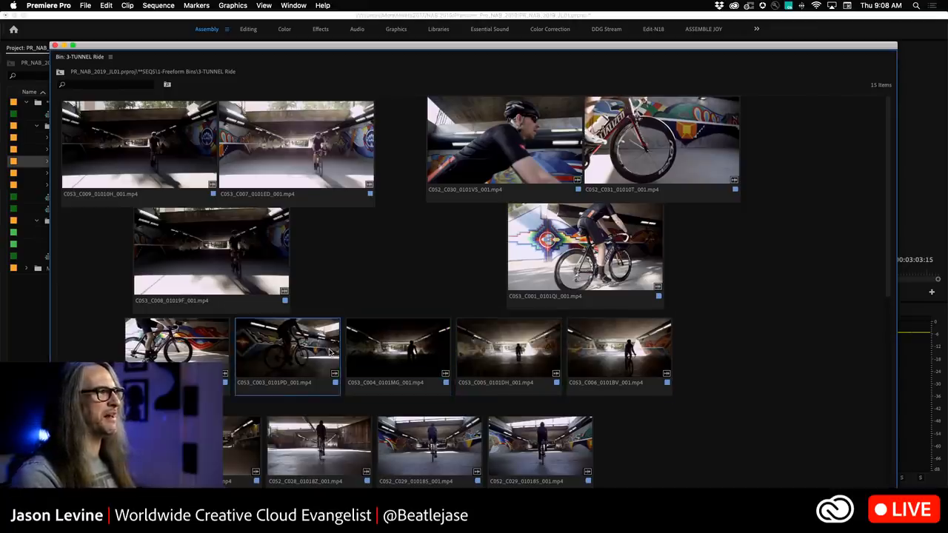
{"action": "left_click_drag", "start_coordinate": [130, 511], "coordinate": [120, 512]}
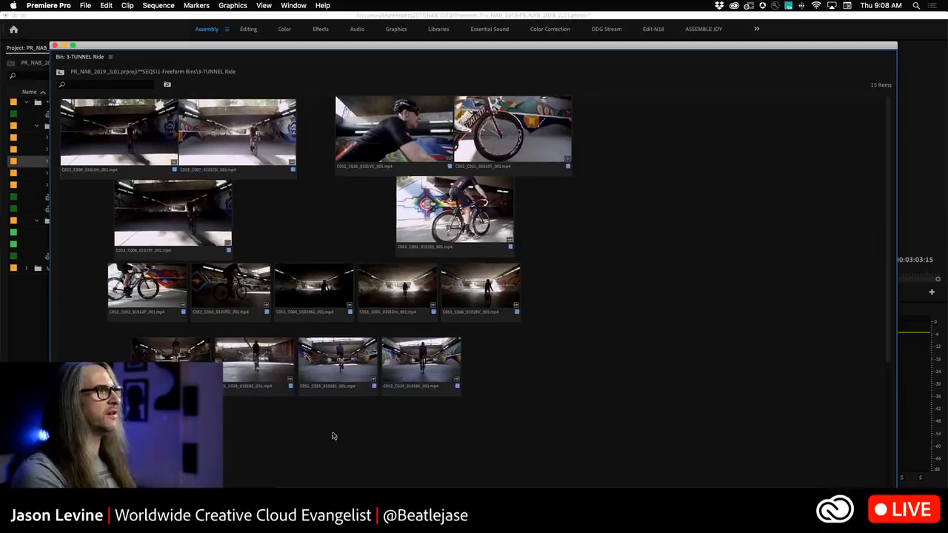
Select all clips in the bin and shift the whole arrangement to the right.
{"action": "left_click_drag", "start_coordinate": [639, 98], "coordinate": [113, 374]}
{"action": "left_click_drag", "start_coordinate": [144, 149], "coordinate": [295, 152]}
{"action": "left_click", "coordinate": [148, 269]}
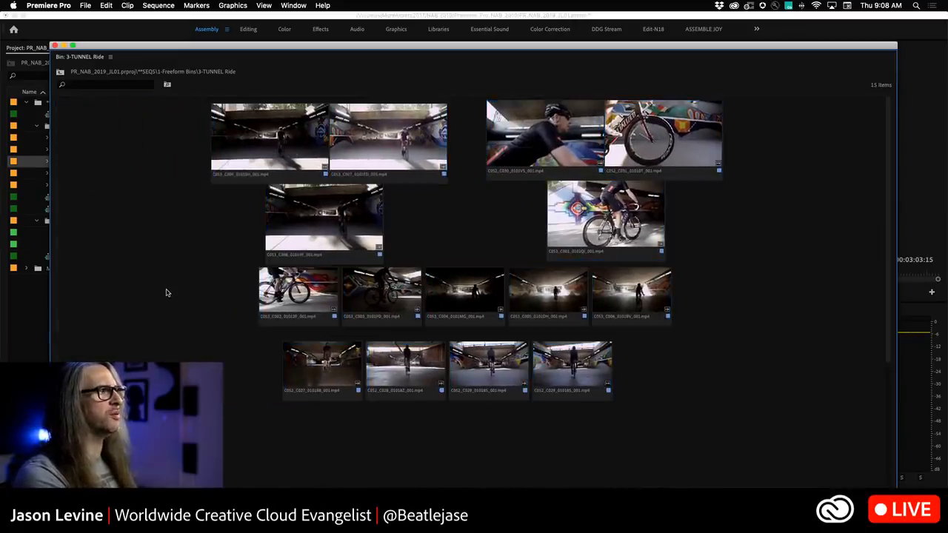
Close the 3-TUNNEL Ride bin, open the 4-RIDING LESSON bin and enlarge its window.
{"action": "left_click", "coordinate": [55, 47]}
{"action": "double_click", "coordinate": [57, 175]}
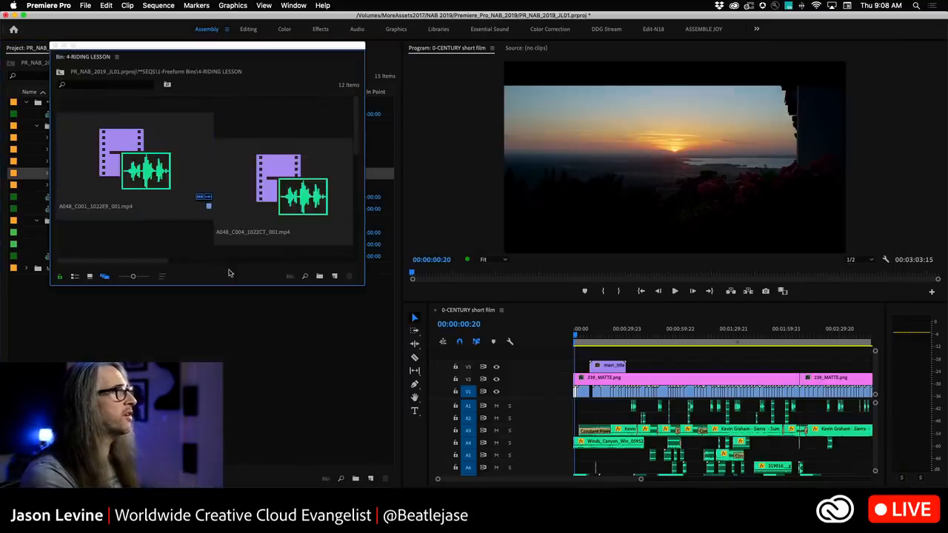
{"action": "left_click_drag", "start_coordinate": [363, 284], "coordinate": [843, 487]}
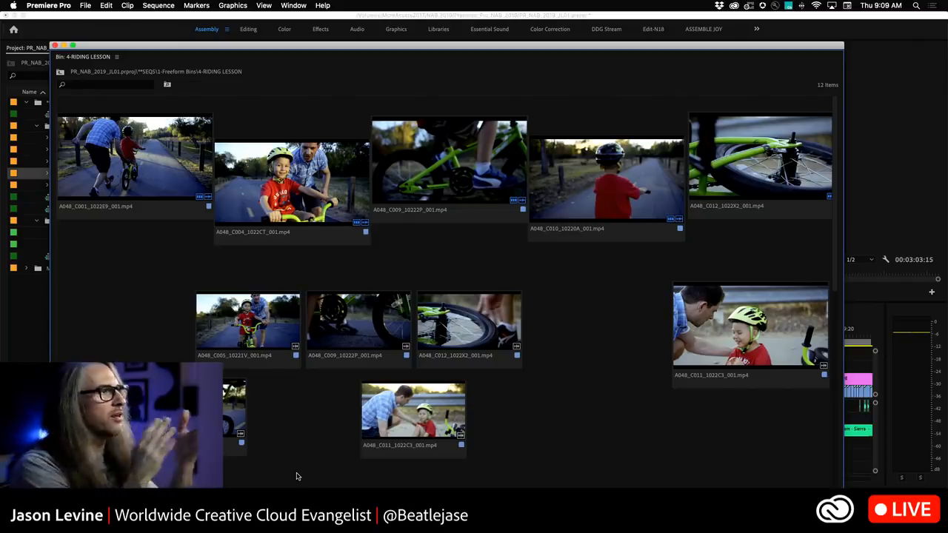
Select the five clips in the top row and create a new sequence from them.
{"action": "left_click", "coordinate": [112, 154]}
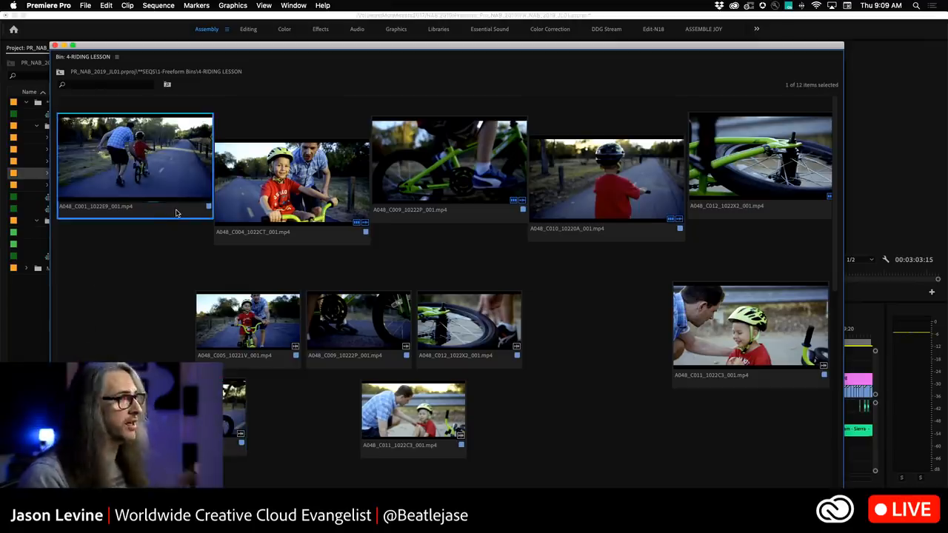
{"action": "left_click", "coordinate": [756, 192], "text": "shift"}
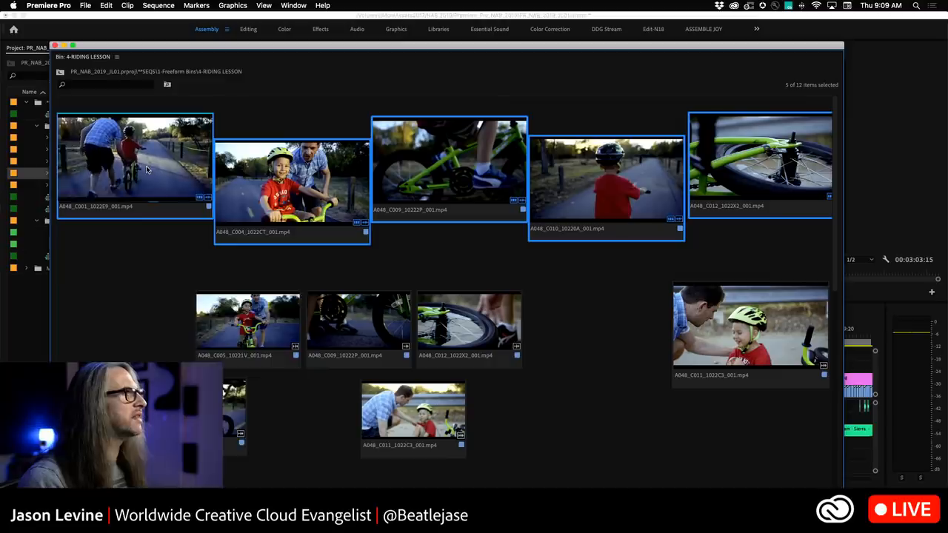
{"action": "right_click", "coordinate": [153, 212]}
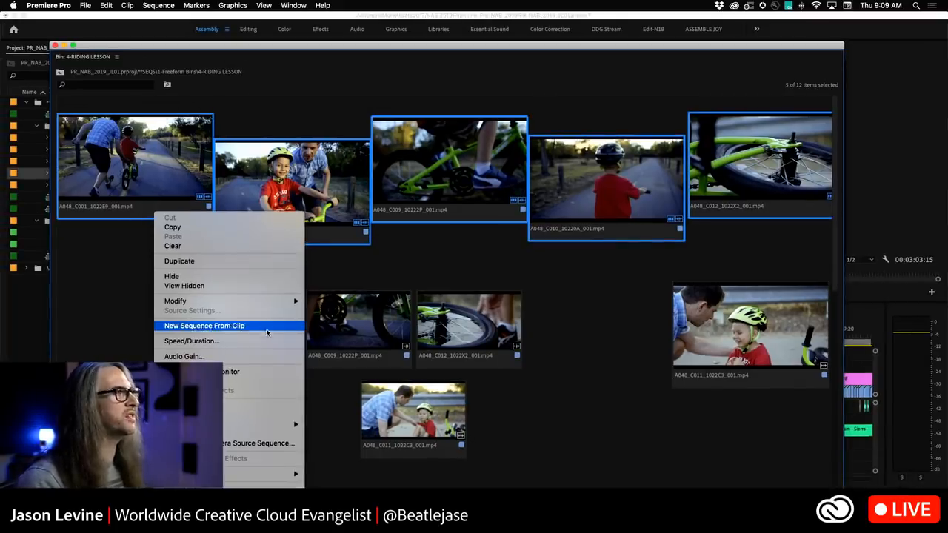
{"action": "left_click", "coordinate": [271, 332]}
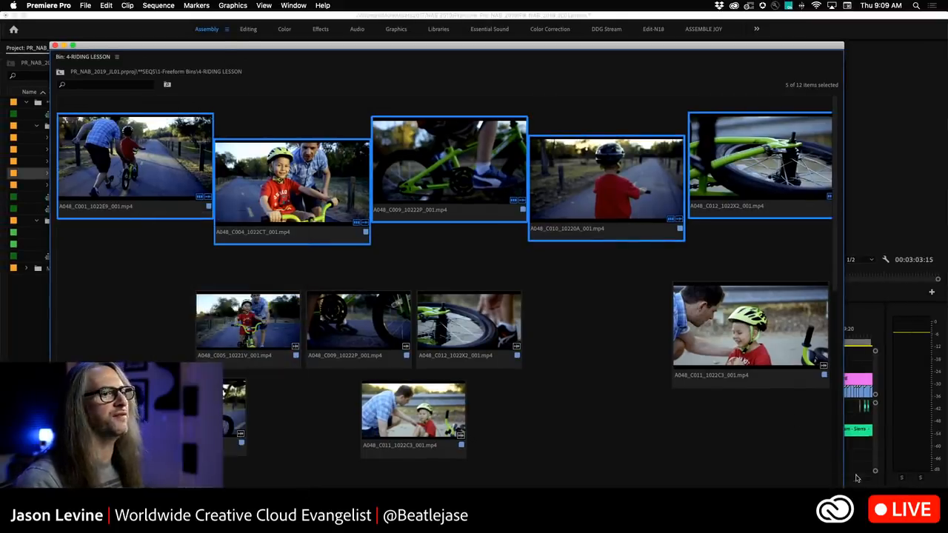
Shrink the bin window and play the new sequence from the start in the timeline.
{"action": "left_click_drag", "start_coordinate": [845, 488], "coordinate": [495, 416]}
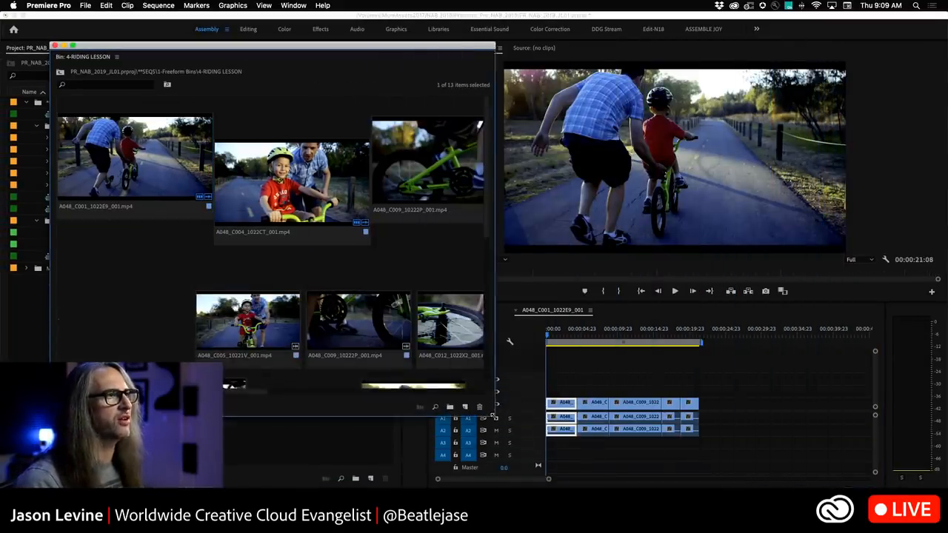
{"action": "left_click", "coordinate": [549, 335]}
{"action": "key", "text": "space"}
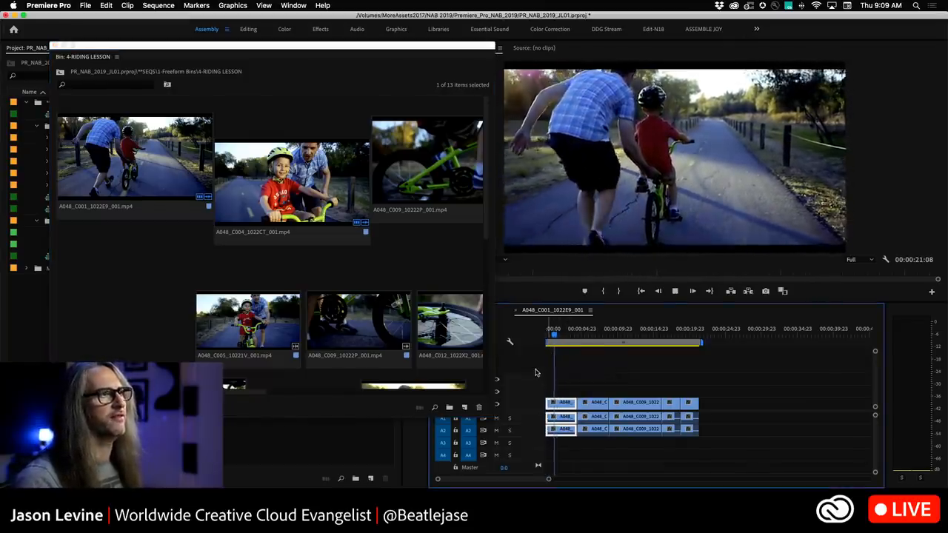
{"action": "key", "text": "space"}
Enlarge the bin window and rearrange the lower clips into a single row beneath the top row.
{"action": "left_click_drag", "start_coordinate": [489, 416], "coordinate": [806, 469]}
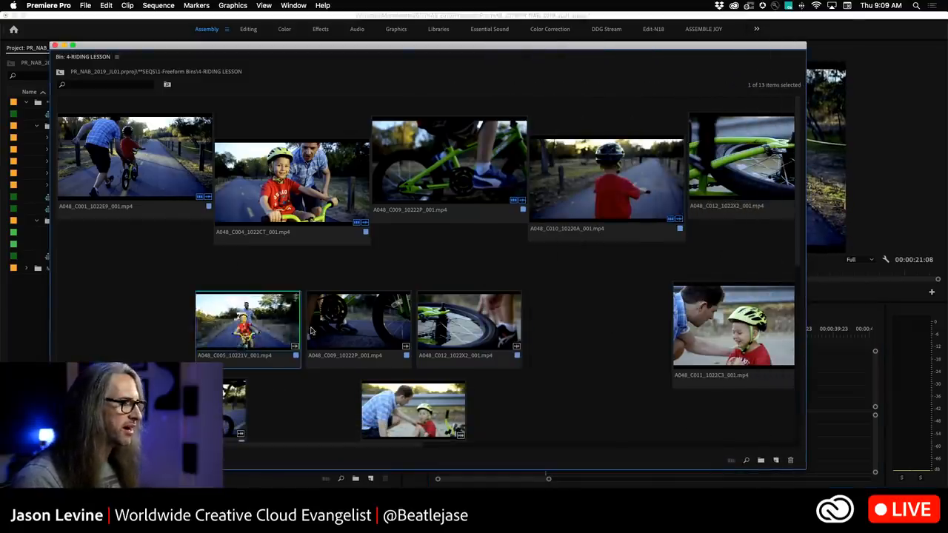
{"action": "left_click_drag", "start_coordinate": [293, 330], "coordinate": [250, 306]}
{"action": "left_click_drag", "start_coordinate": [349, 328], "coordinate": [306, 312]}
{"action": "left_click_drag", "start_coordinate": [487, 332], "coordinate": [432, 313]}
{"action": "left_click", "coordinate": [237, 408]}
{"action": "left_click_drag", "start_coordinate": [437, 362], "coordinate": [538, 290]}
{"action": "left_click_drag", "start_coordinate": [609, 288], "coordinate": [110, 311]}
{"action": "left_click_drag", "start_coordinate": [210, 301], "coordinate": [122, 311]}
{"action": "left_click_drag", "start_coordinate": [395, 419], "coordinate": [525, 318]}
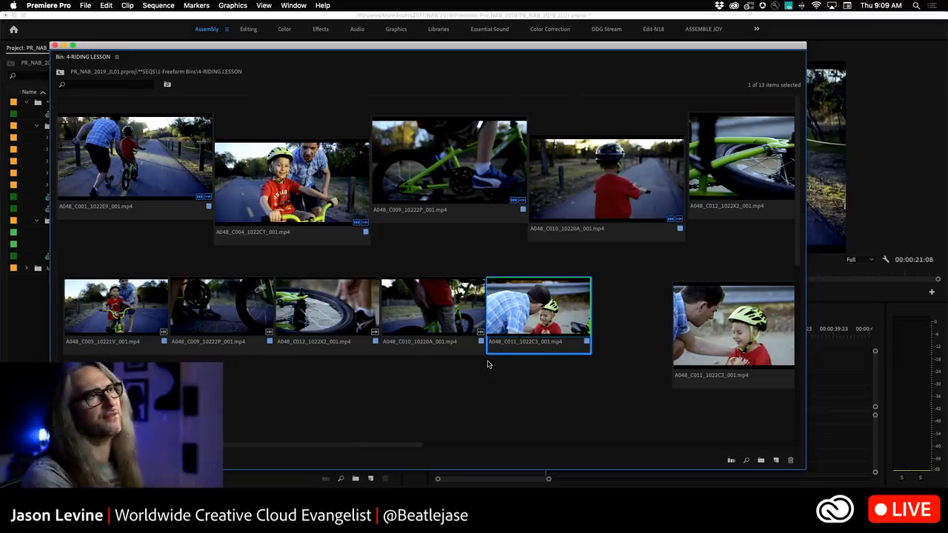
Restore the saved "Lesson Storyboard" freeform layout.
{"action": "right_click", "coordinate": [439, 243]}
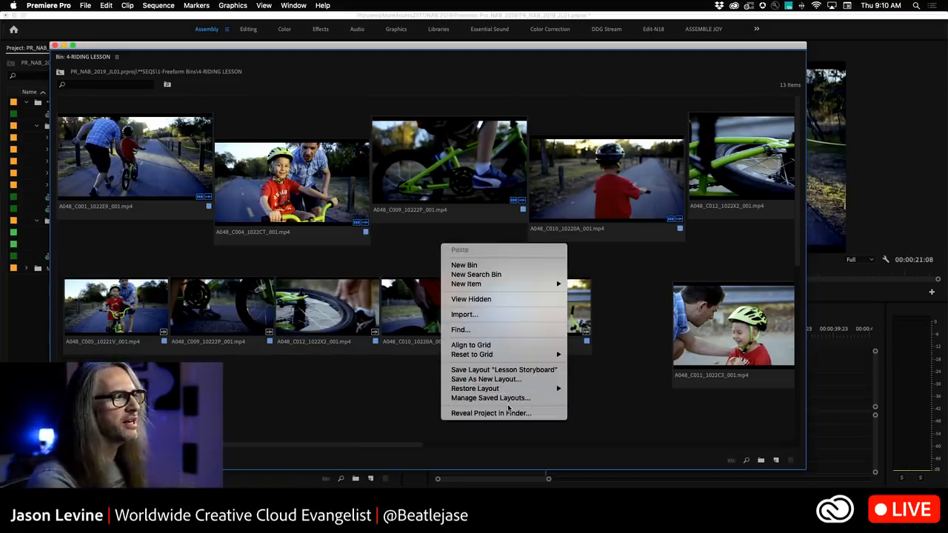
{"action": "mouse_move", "coordinate": [504, 390]}
{"action": "left_click", "coordinate": [600, 388]}
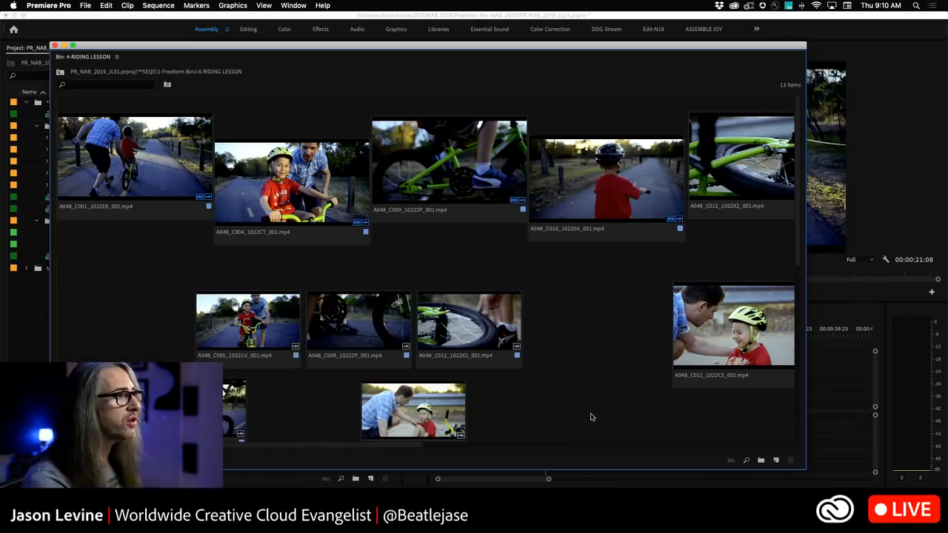
{"action": "right_click", "coordinate": [594, 288]}
{"action": "mouse_move", "coordinate": [636, 401]}
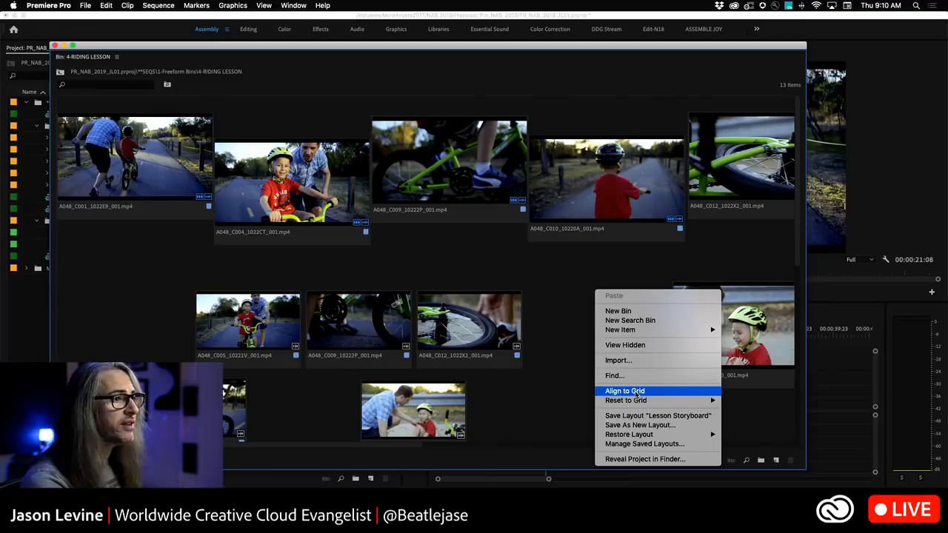
{"action": "left_click", "coordinate": [527, 387]}
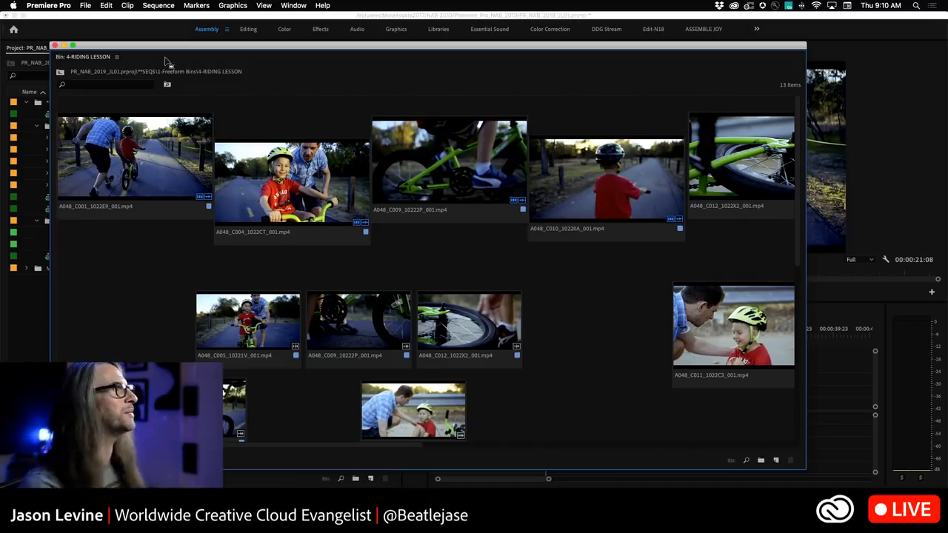
Close the 4-RIDING LESSON bin window and open the 2-GUIDES sequence.
{"action": "left_click", "coordinate": [54, 46]}
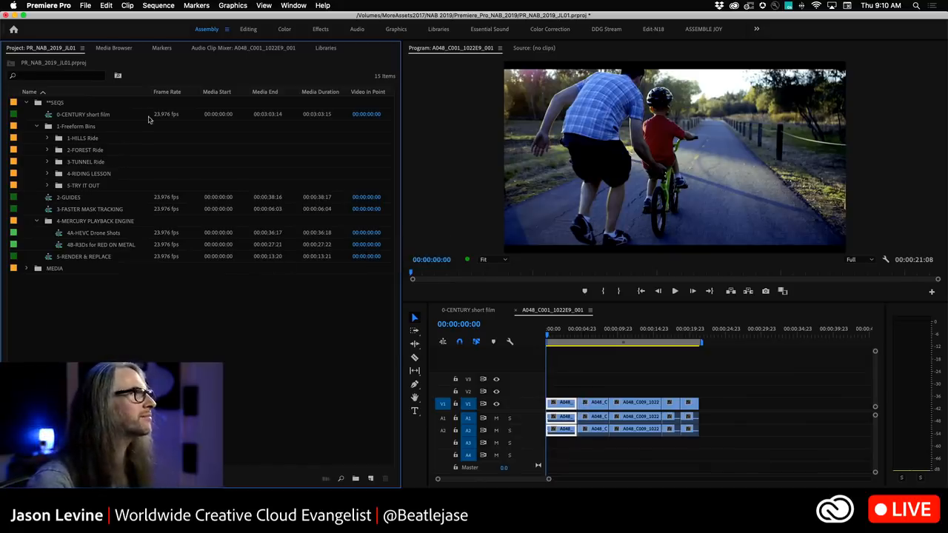
{"action": "double_click", "coordinate": [49, 199]}
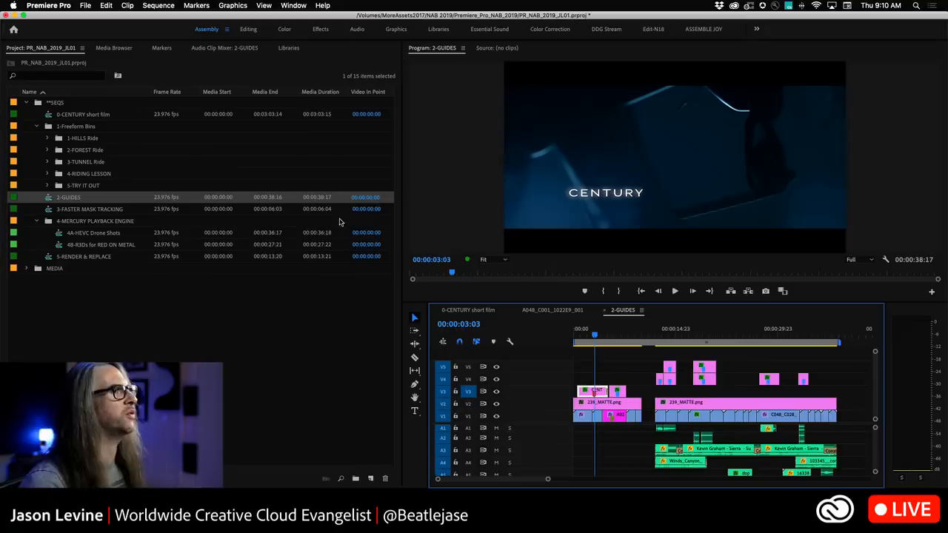
Switch to the Graphics workspace and show the Lumetri Scopes panel.
{"action": "left_click", "coordinate": [396, 29]}
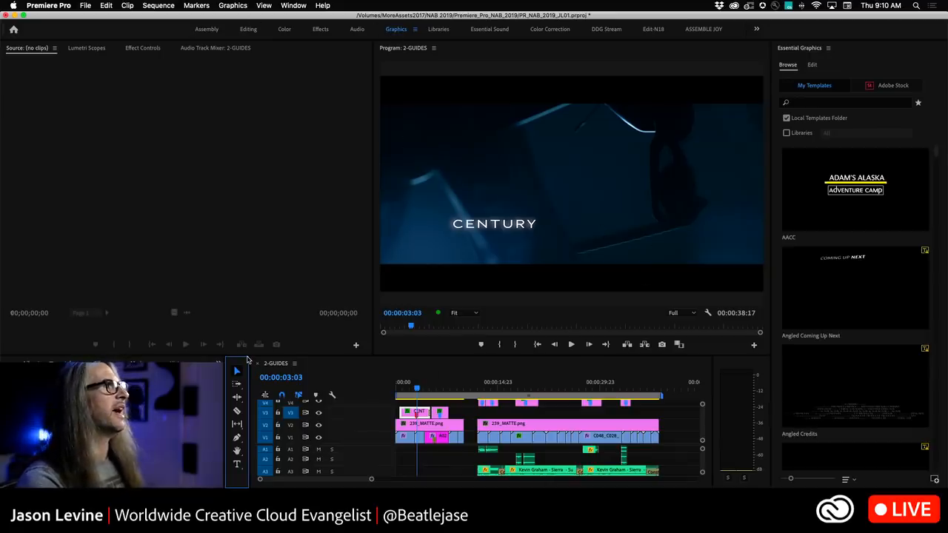
{"action": "left_click", "coordinate": [83, 48]}
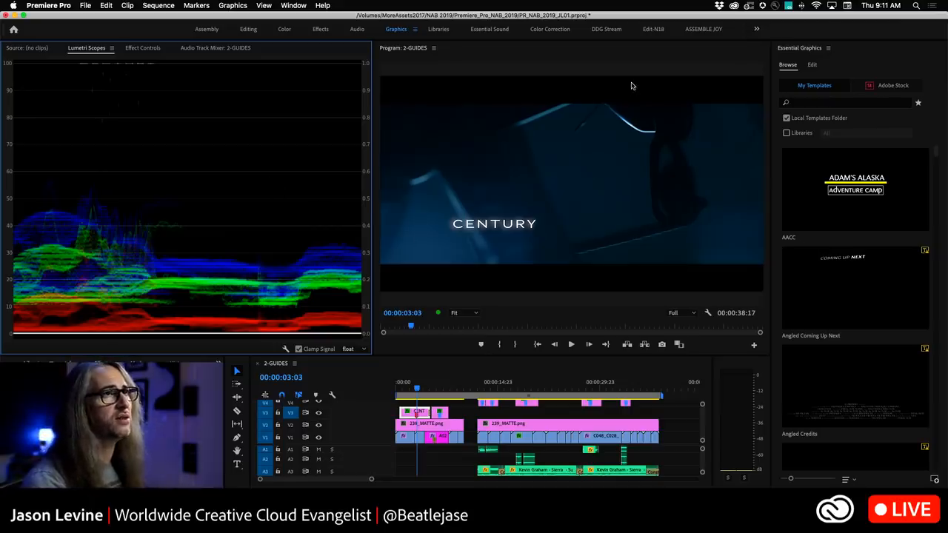
Move the playhead to about 3:12 and select the CENTURY title for editing in Essential Graphics.
{"action": "left_click", "coordinate": [413, 388]}
{"action": "mouse_move", "coordinate": [413, 390]}
{"action": "left_mouse_down"}
{"action": "mouse_move", "coordinate": [403, 390]}
{"action": "mouse_move", "coordinate": [419, 389]}
{"action": "left_mouse_up"}
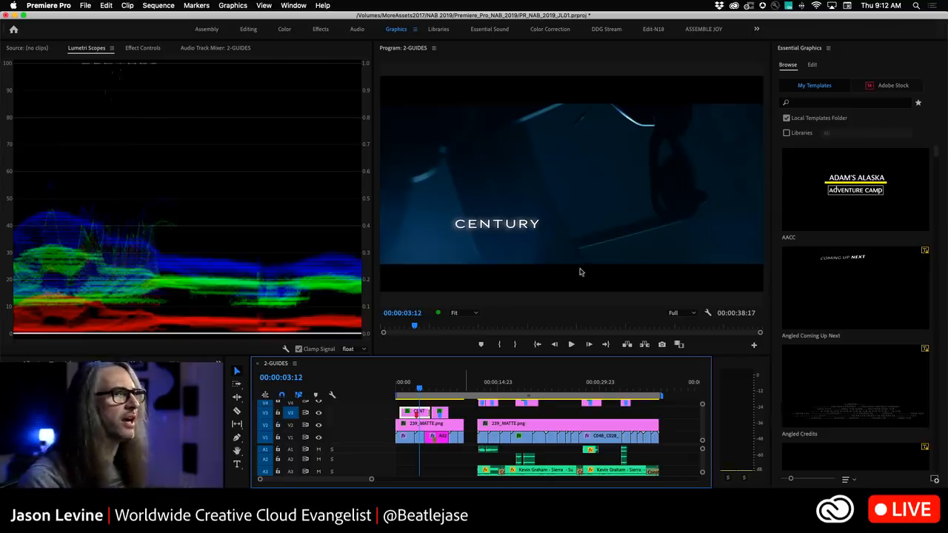
{"action": "left_click", "coordinate": [813, 64]}
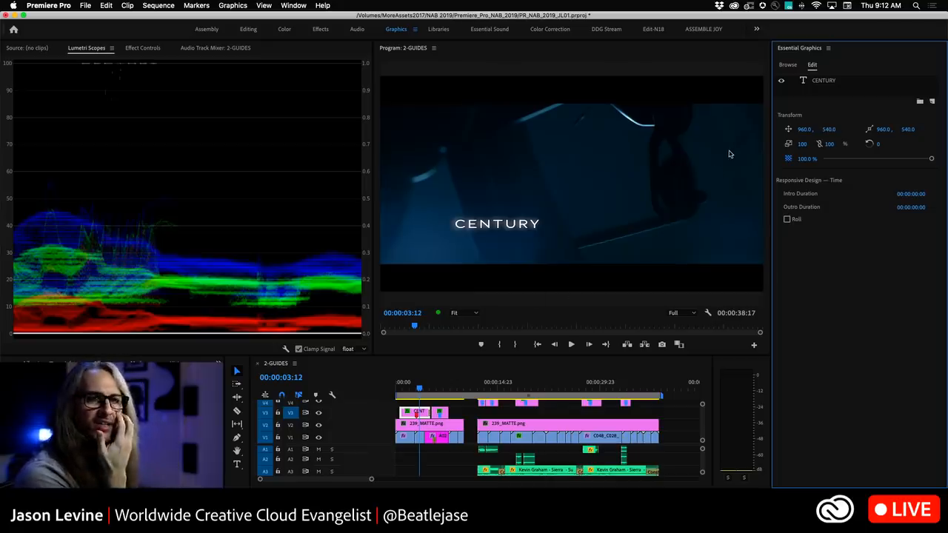
{"action": "left_click", "coordinate": [488, 226]}
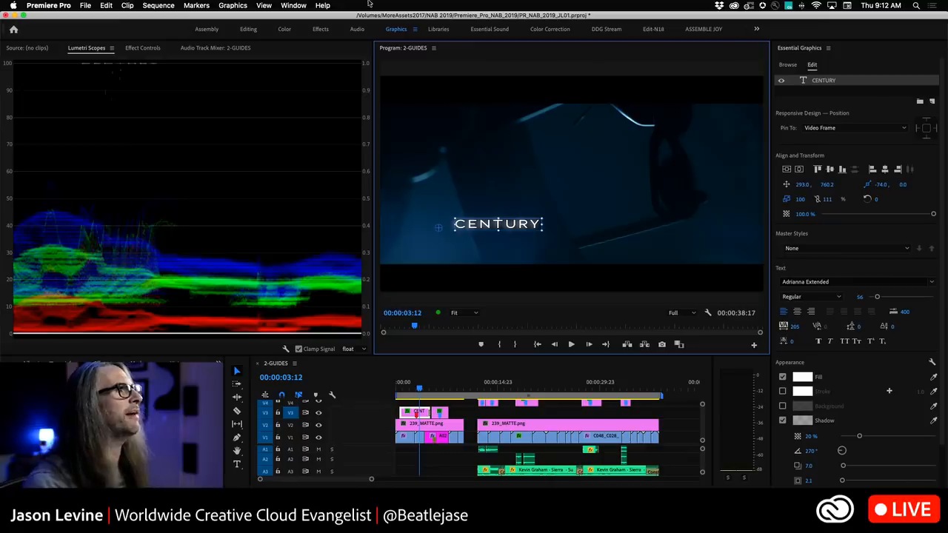
Turn on rulers in the Program Monitor.
{"action": "left_click", "coordinate": [298, 6]}
{"action": "left_click", "coordinate": [265, 5]}
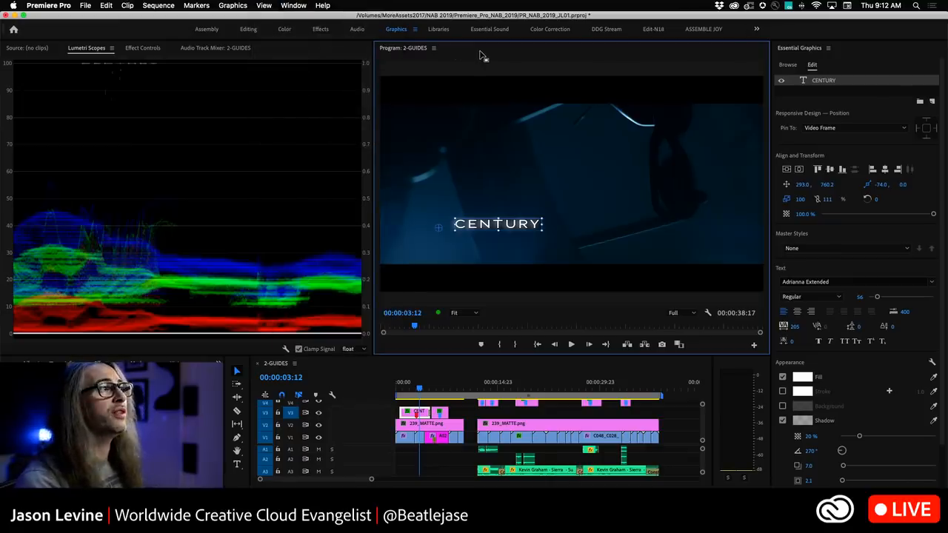
{"action": "left_click", "coordinate": [264, 5]}
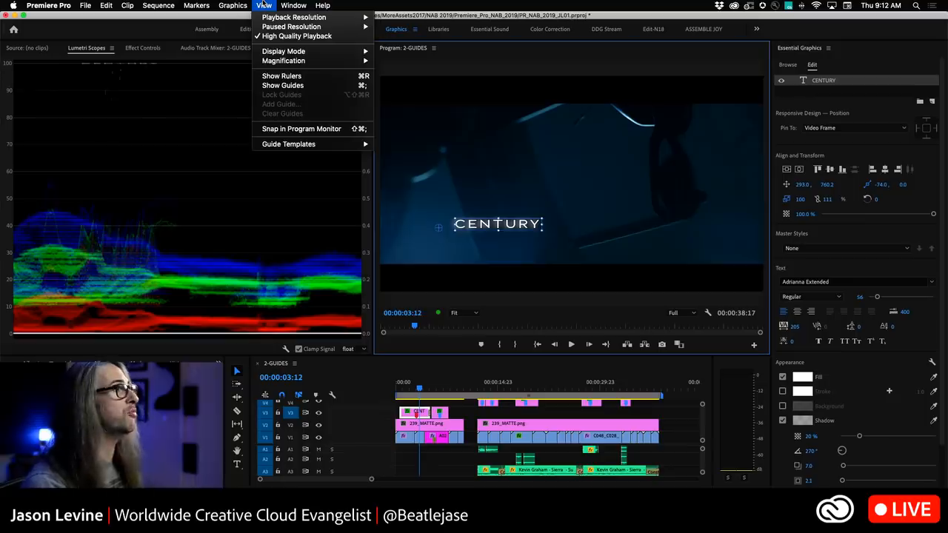
{"action": "left_click", "coordinate": [285, 76]}
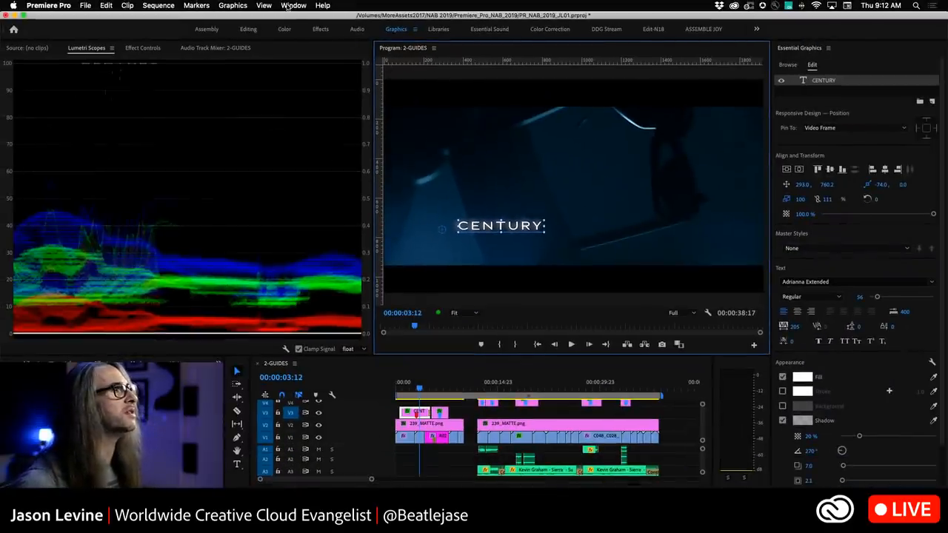
Show guides and pull a horizontal guide down from the ruler to the title's height.
{"action": "left_click", "coordinate": [264, 5]}
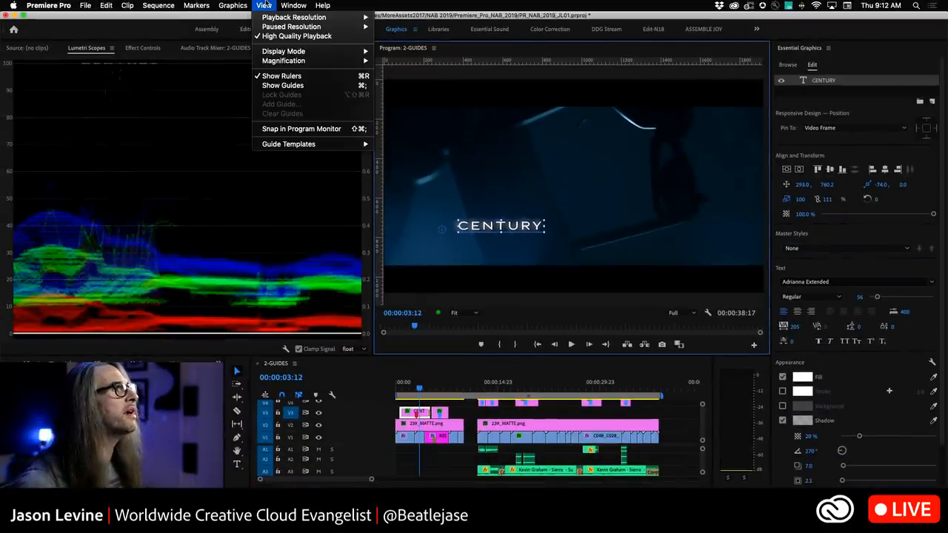
{"action": "left_click", "coordinate": [283, 85]}
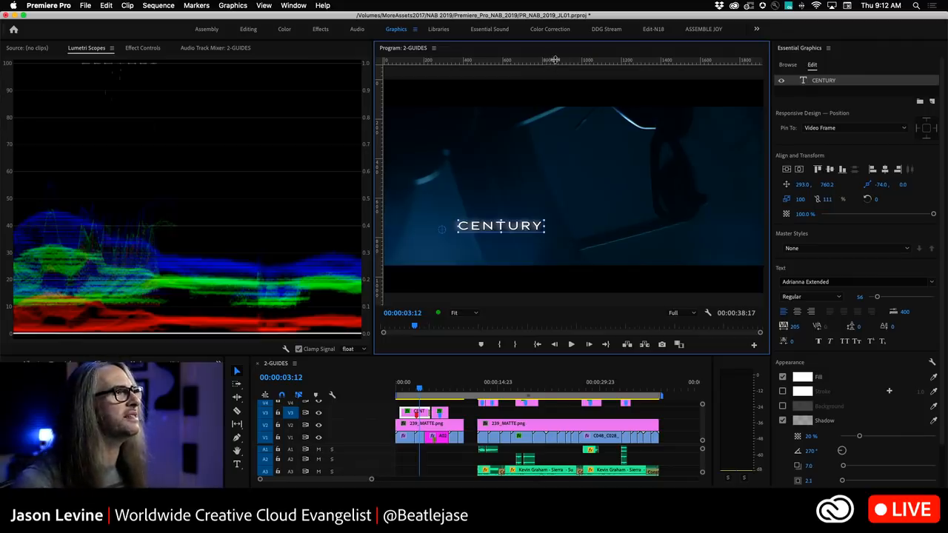
{"action": "left_click_drag", "start_coordinate": [556, 62], "coordinate": [563, 232]}
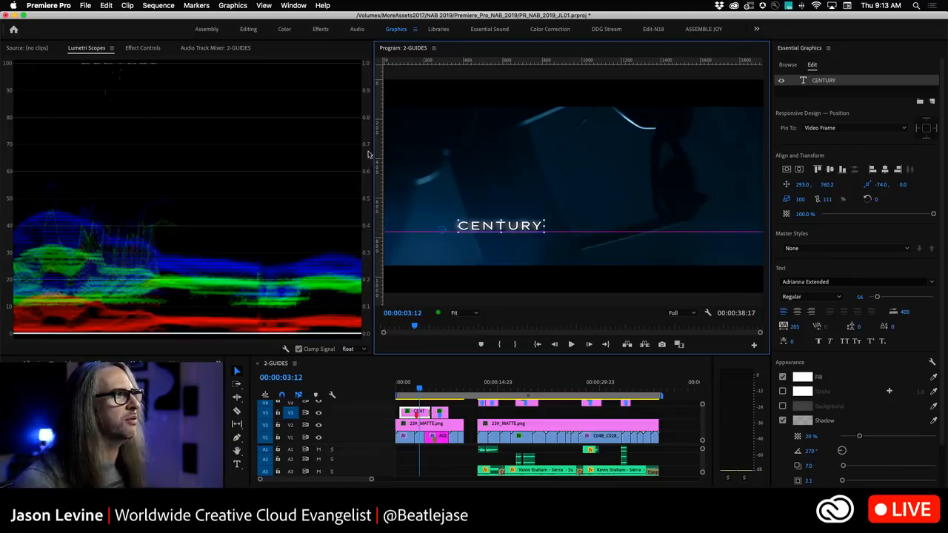
Pull a vertical guide from the side ruler and nudge the CENTURY title left toward it.
{"action": "left_click_drag", "start_coordinate": [377, 145], "coordinate": [443, 149]}
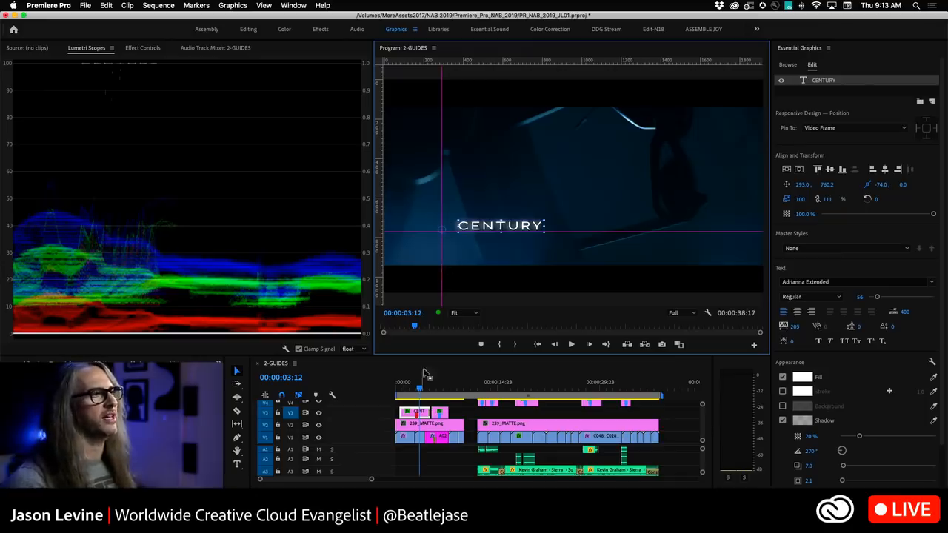
{"action": "mouse_move", "coordinate": [495, 229]}
{"action": "left_mouse_down"}
{"action": "mouse_move", "coordinate": [490, 210]}
{"action": "mouse_move", "coordinate": [464, 215]}
{"action": "mouse_move", "coordinate": [508, 208]}
{"action": "mouse_move", "coordinate": [480, 225]}
{"action": "left_mouse_up"}
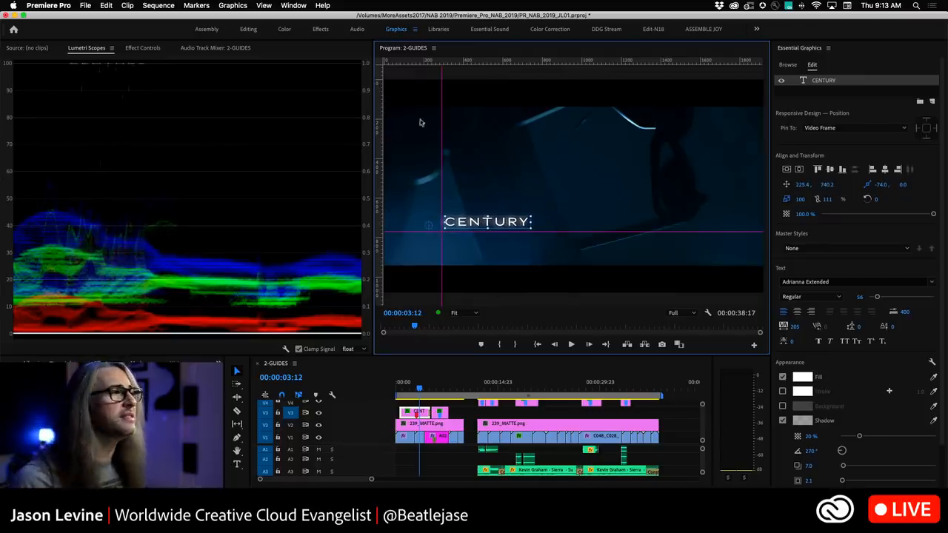
Clear all guides from the Program Monitor.
{"action": "left_click", "coordinate": [268, 4]}
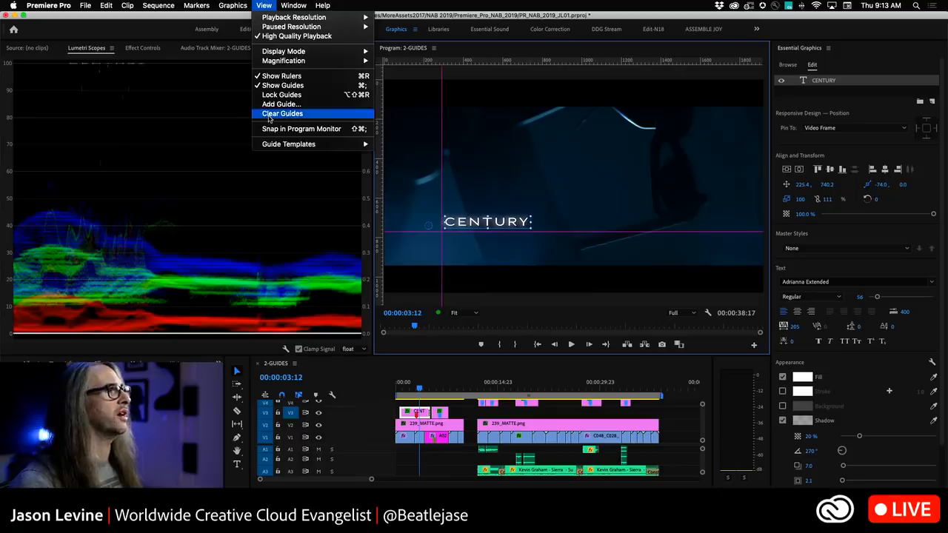
{"action": "left_click", "coordinate": [268, 114]}
{"action": "left_click", "coordinate": [250, 4]}
{"action": "mouse_move", "coordinate": [263, 5]}
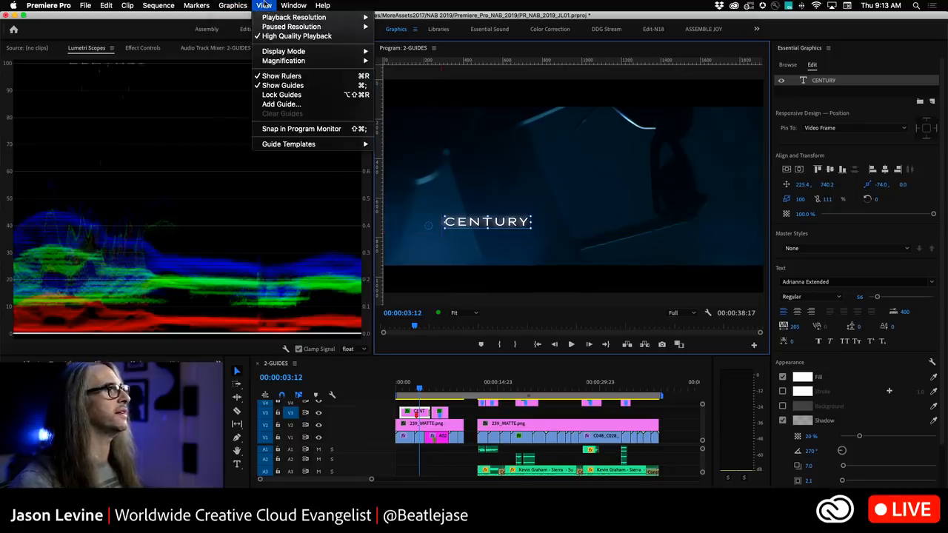
Add a vertical guide at 50 pixels from the left in pixel units, adjusting its colour.
{"action": "left_click", "coordinate": [285, 105]}
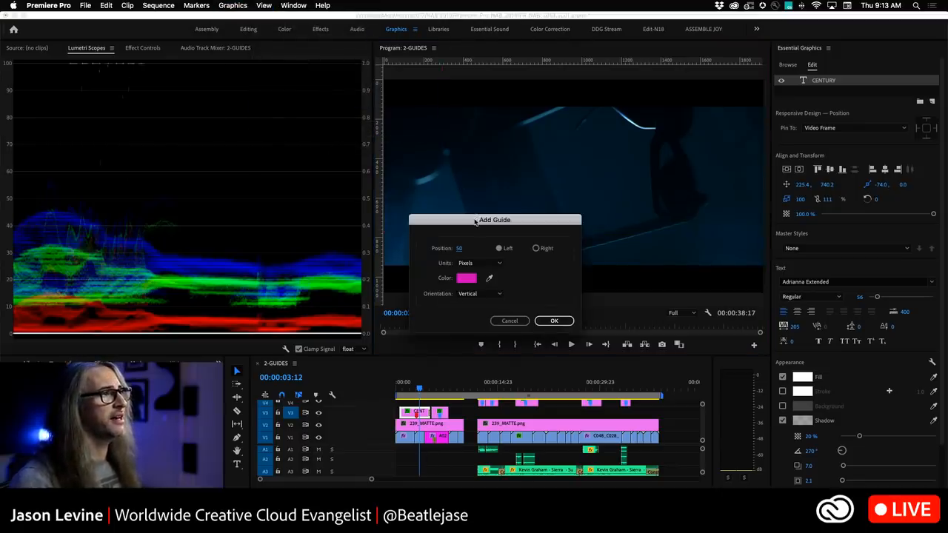
{"action": "left_click_drag", "start_coordinate": [477, 221], "coordinate": [469, 126]}
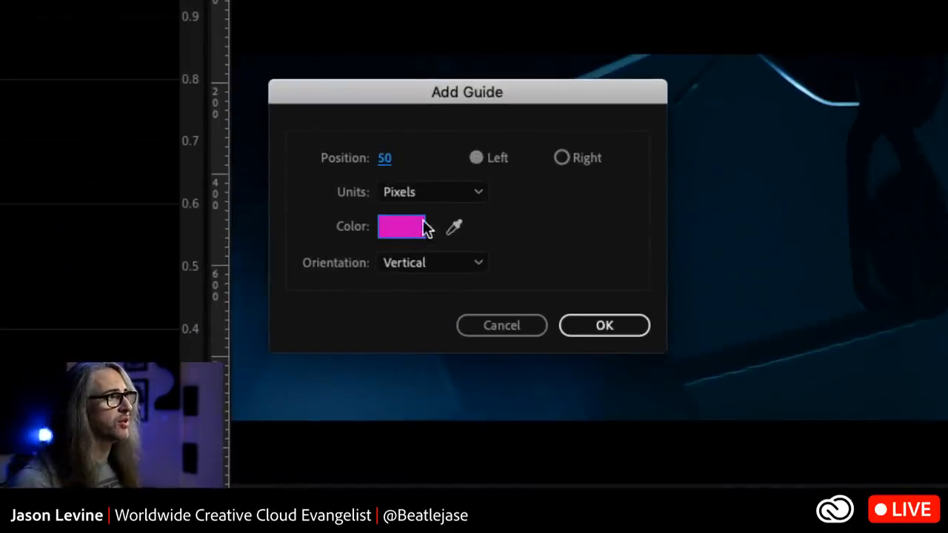
{"action": "left_click", "coordinate": [436, 194]}
{"action": "left_click", "coordinate": [436, 195]}
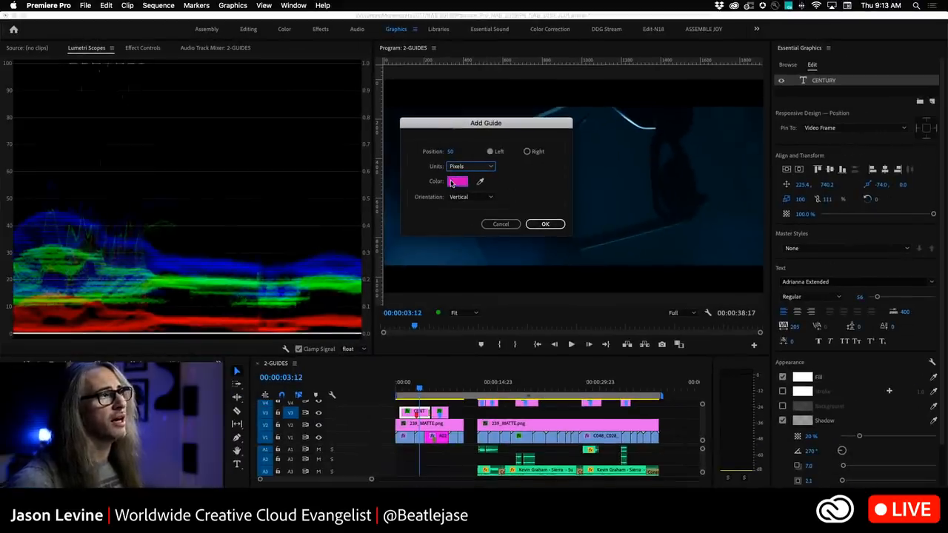
{"action": "left_click", "coordinate": [457, 183]}
{"action": "mouse_move", "coordinate": [469, 218]}
{"action": "left_mouse_down"}
{"action": "mouse_move", "coordinate": [470, 233]}
{"action": "mouse_move", "coordinate": [470, 217]}
{"action": "left_mouse_up"}
{"action": "left_click", "coordinate": [579, 123]}
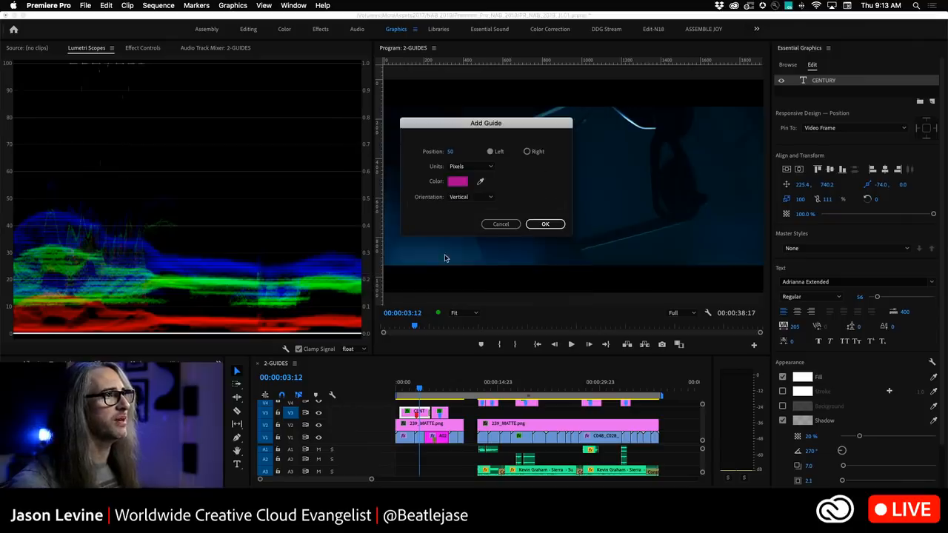
{"action": "left_click", "coordinate": [545, 225]}
Drag a horizontal guide to the title's baseline and move the vertical guide to about 200 pixels.
{"action": "left_click_drag", "start_coordinate": [563, 73], "coordinate": [539, 227]}
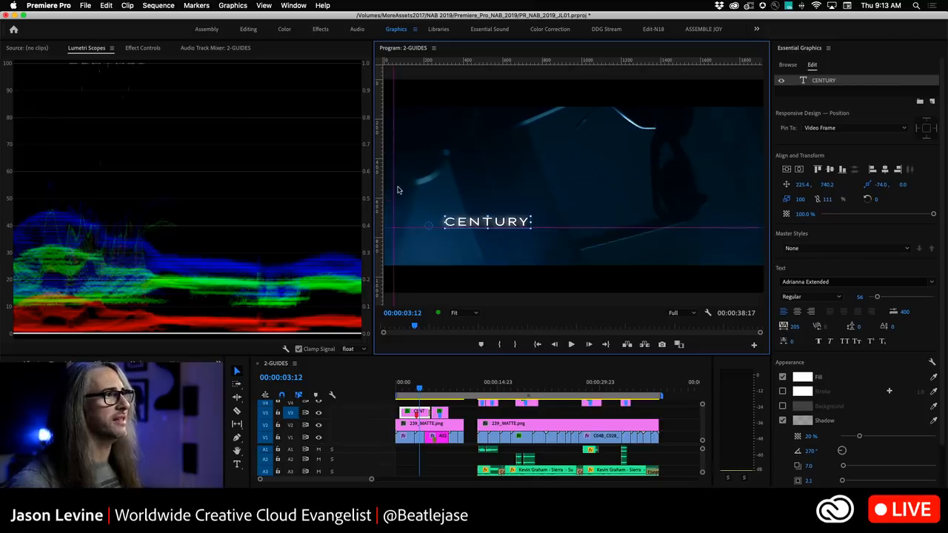
{"action": "left_click_drag", "start_coordinate": [393, 185], "coordinate": [427, 188]}
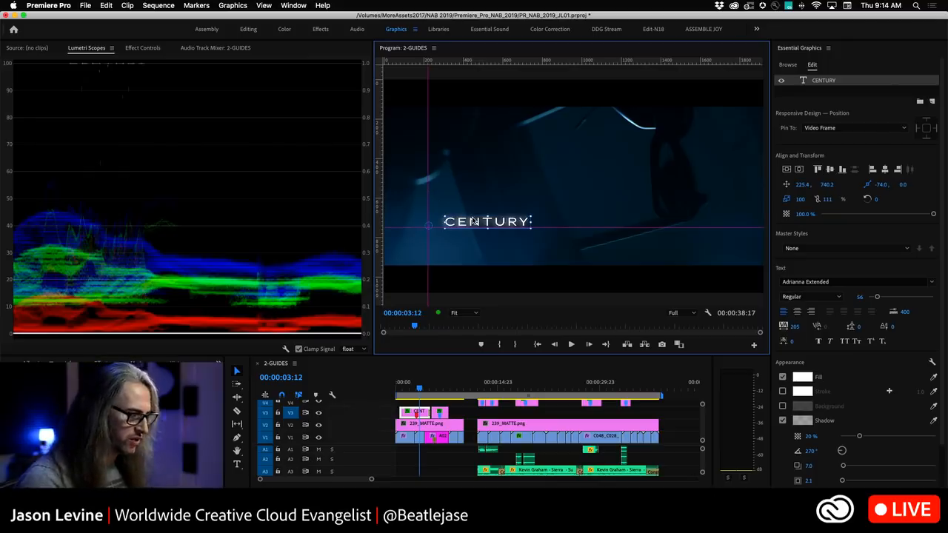
Move the CENTURY title so its left edge sits on the vertical guide, and preview playback.
{"action": "left_click_drag", "start_coordinate": [480, 224], "coordinate": [482, 213]}
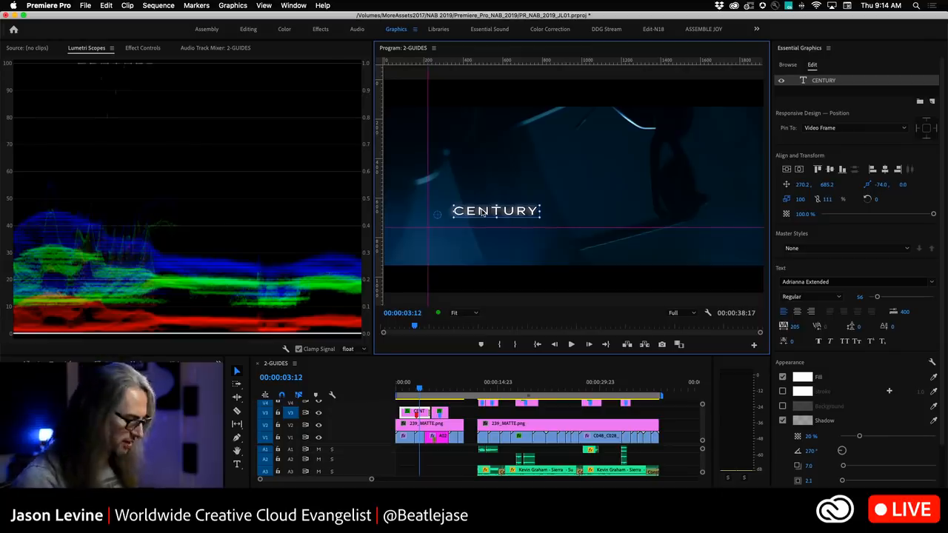
{"action": "left_click_drag", "start_coordinate": [482, 212], "coordinate": [460, 228]}
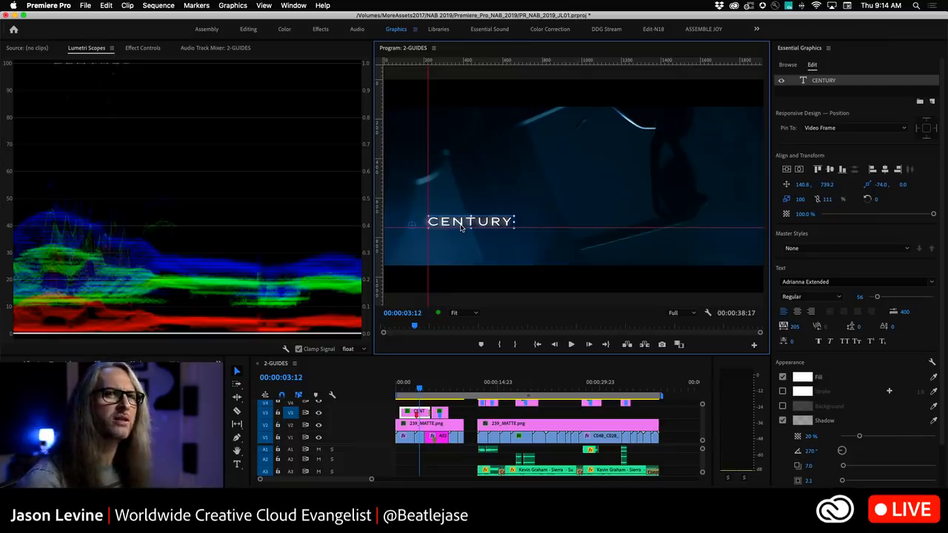
{"action": "mouse_move", "coordinate": [460, 228]}
{"action": "left_mouse_down"}
{"action": "mouse_move", "coordinate": [515, 227]}
{"action": "mouse_move", "coordinate": [511, 205]}
{"action": "mouse_move", "coordinate": [511, 234]}
{"action": "mouse_move", "coordinate": [497, 199]}
{"action": "mouse_move", "coordinate": [563, 195]}
{"action": "mouse_move", "coordinate": [562, 159]}
{"action": "mouse_move", "coordinate": [567, 241]}
{"action": "mouse_move", "coordinate": [566, 202]}
{"action": "mouse_move", "coordinate": [569, 223]}
{"action": "mouse_move", "coordinate": [458, 229]}
{"action": "left_mouse_up"}
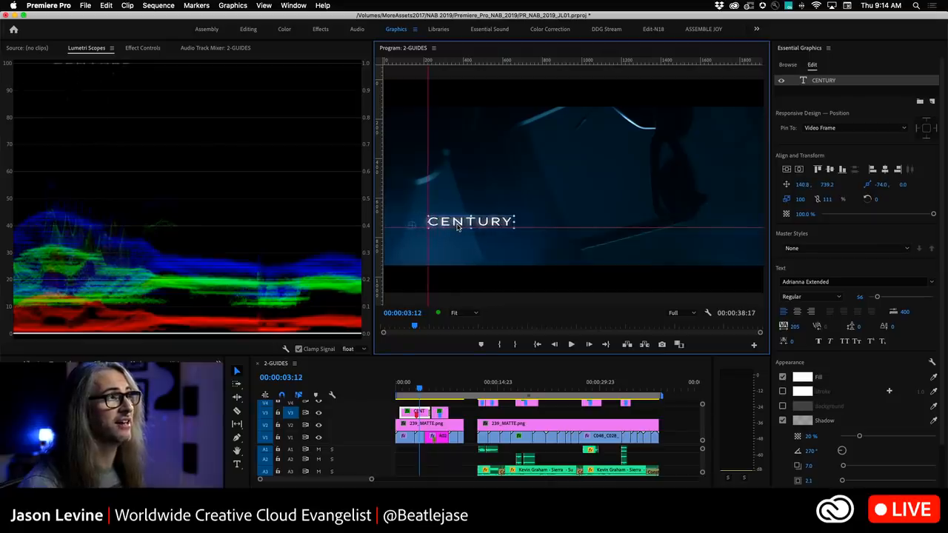
{"action": "key", "text": "space"}
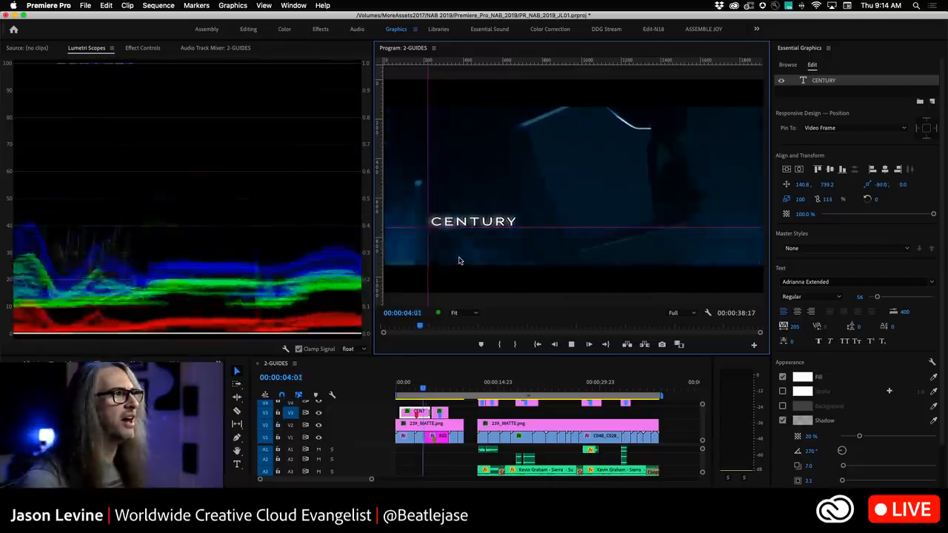
{"action": "key", "text": "space"}
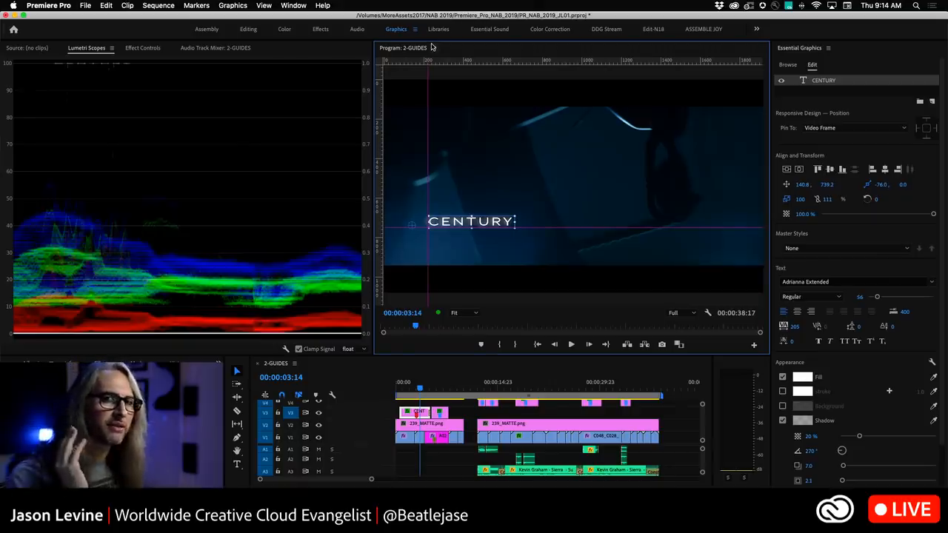
Clear the guides and apply the 4x3 Center Cut guide template.
{"action": "left_click", "coordinate": [265, 6]}
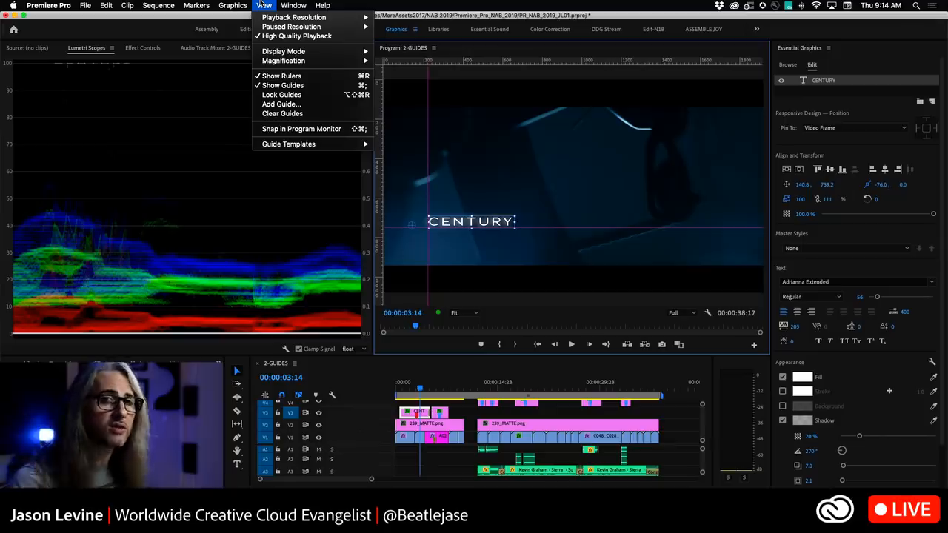
{"action": "left_click", "coordinate": [281, 113]}
{"action": "left_click", "coordinate": [264, 5]}
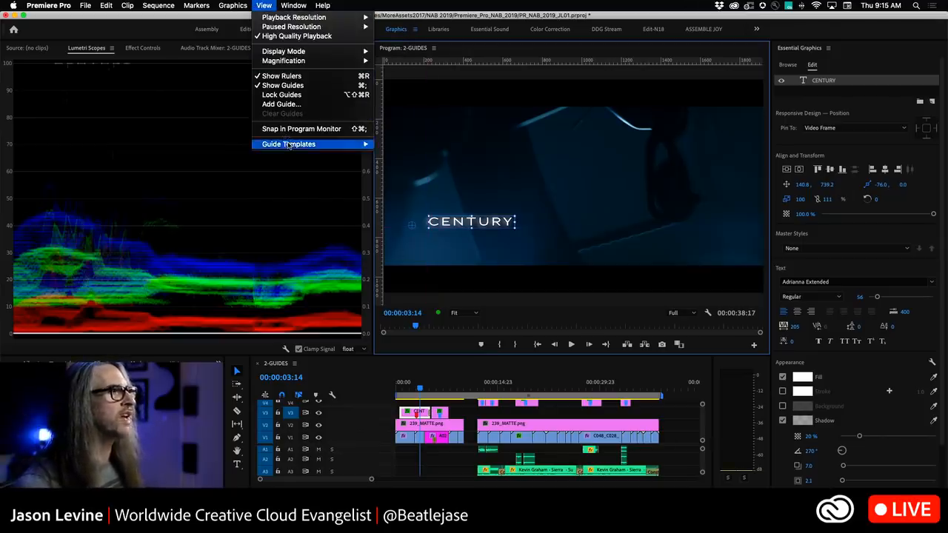
{"action": "mouse_move", "coordinate": [290, 146]}
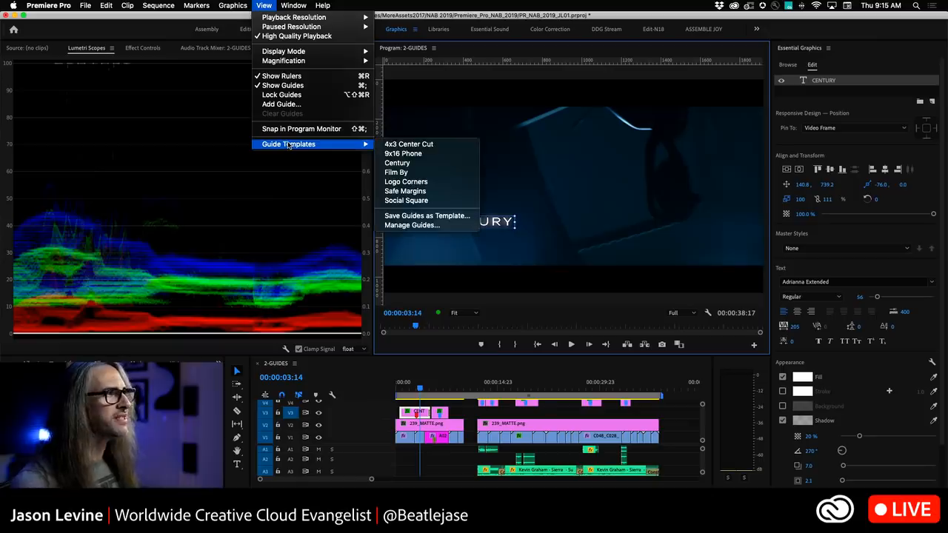
{"action": "left_click", "coordinate": [421, 146]}
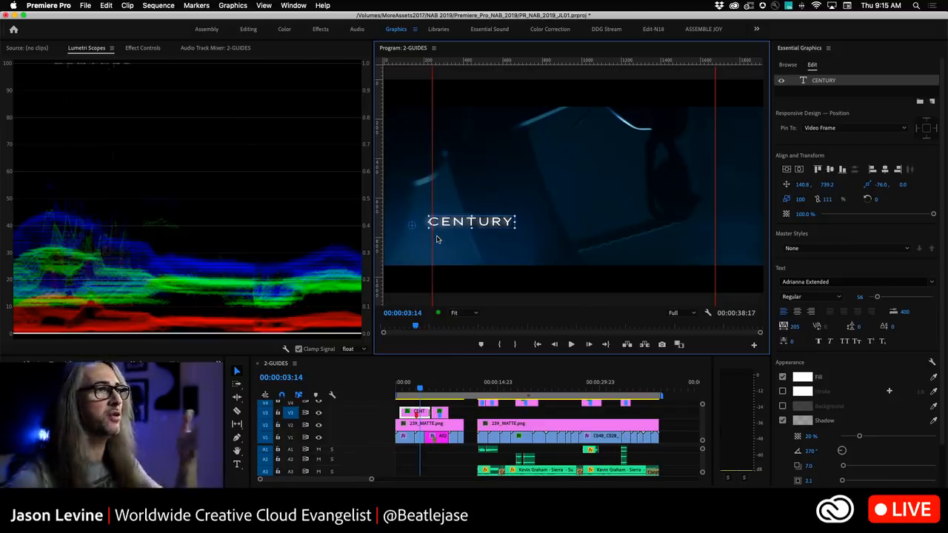
Apply the Century guide template and align the CENTURY title to its vertical guide.
{"action": "left_click", "coordinate": [264, 5]}
{"action": "mouse_move", "coordinate": [286, 144]}
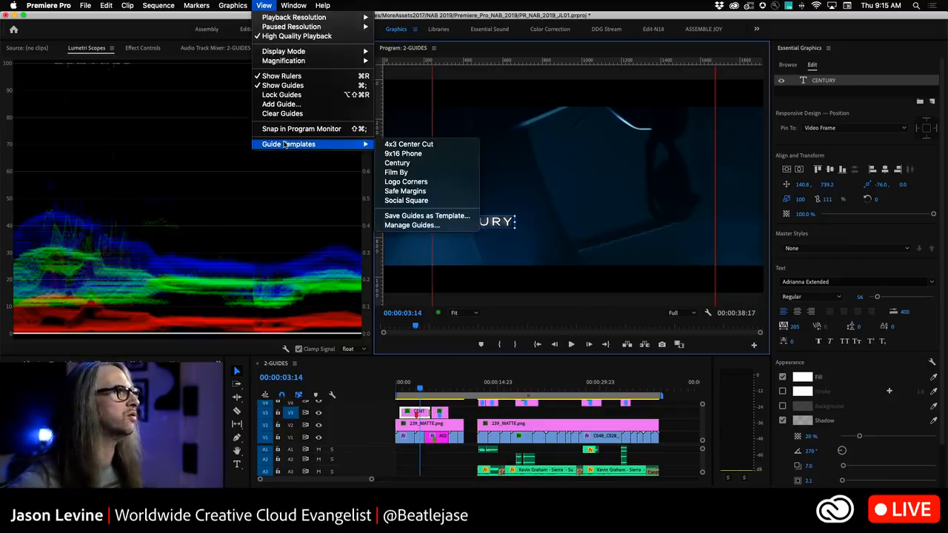
{"action": "left_click", "coordinate": [417, 163]}
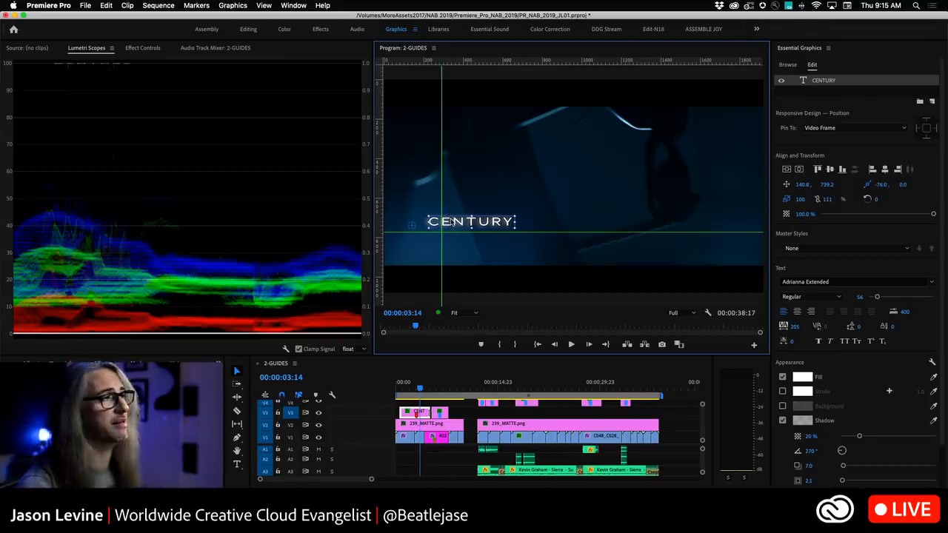
{"action": "left_click_drag", "start_coordinate": [452, 222], "coordinate": [470, 225]}
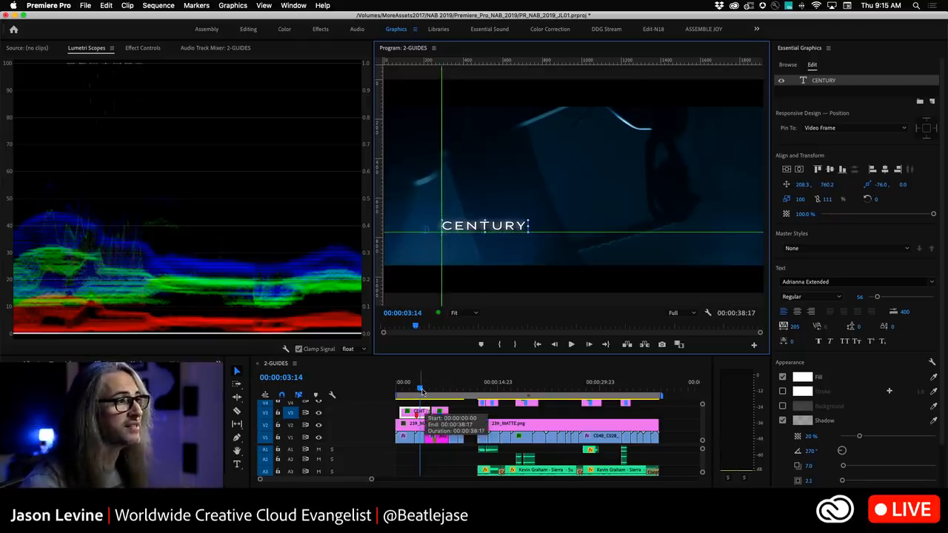
Scrub the timeline to review the later titles against the guides.
{"action": "left_click", "coordinate": [484, 389]}
{"action": "left_click", "coordinate": [495, 390]}
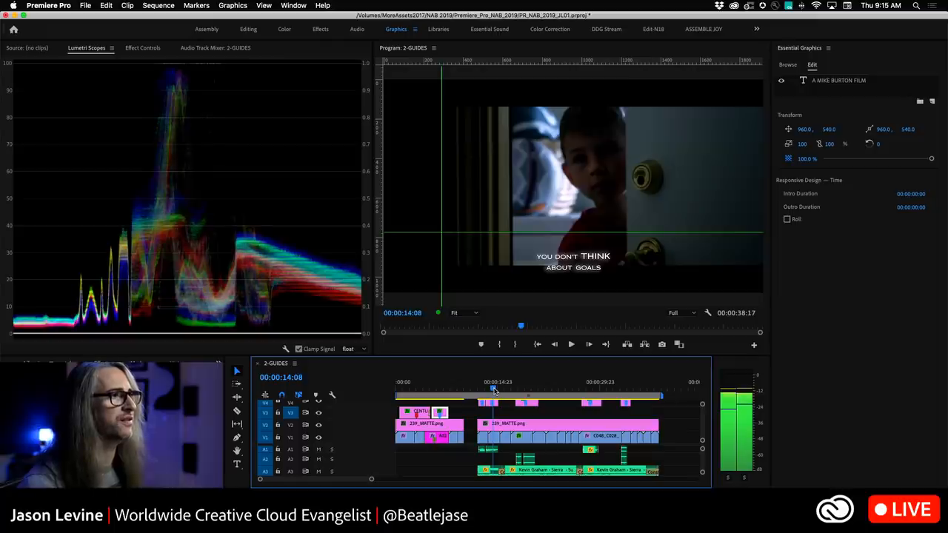
{"action": "left_click_drag", "start_coordinate": [494, 390], "coordinate": [525, 389]}
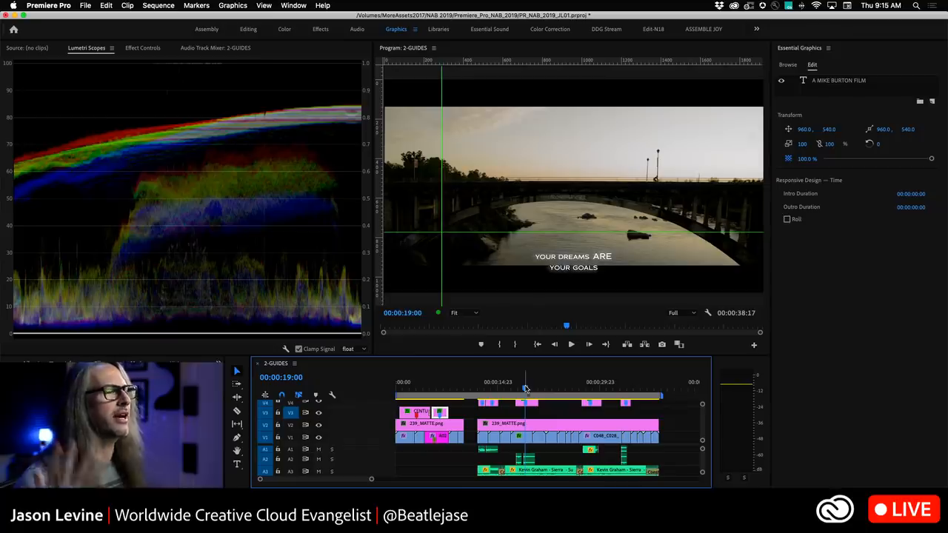
Clear all guides from the Program Monitor.
{"action": "left_click", "coordinate": [272, 3]}
{"action": "left_click", "coordinate": [272, 3]}
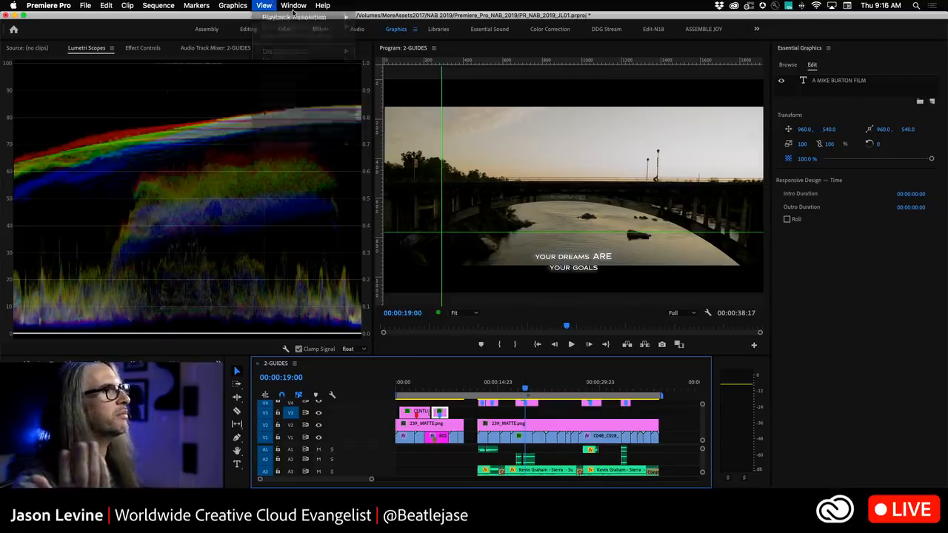
{"action": "left_click", "coordinate": [410, 49]}
{"action": "left_click", "coordinate": [272, 4]}
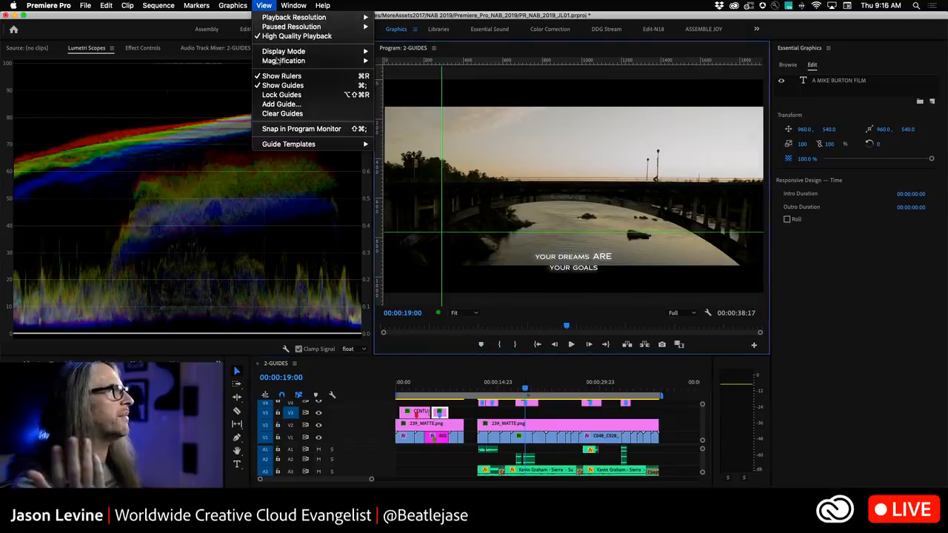
{"action": "left_click", "coordinate": [275, 112]}
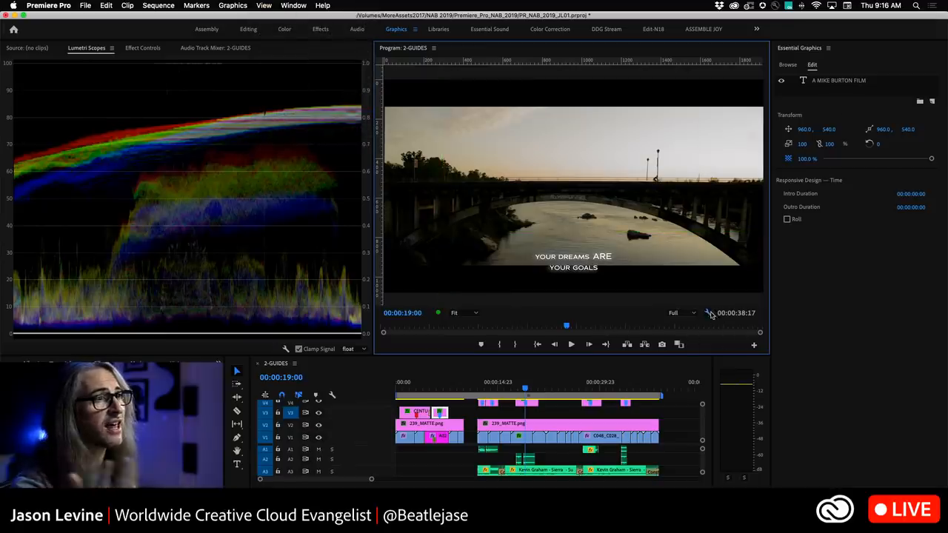
Turn the safe margins on in the Program Monitor and off again.
{"action": "left_click", "coordinate": [708, 313]}
{"action": "left_click", "coordinate": [731, 388]}
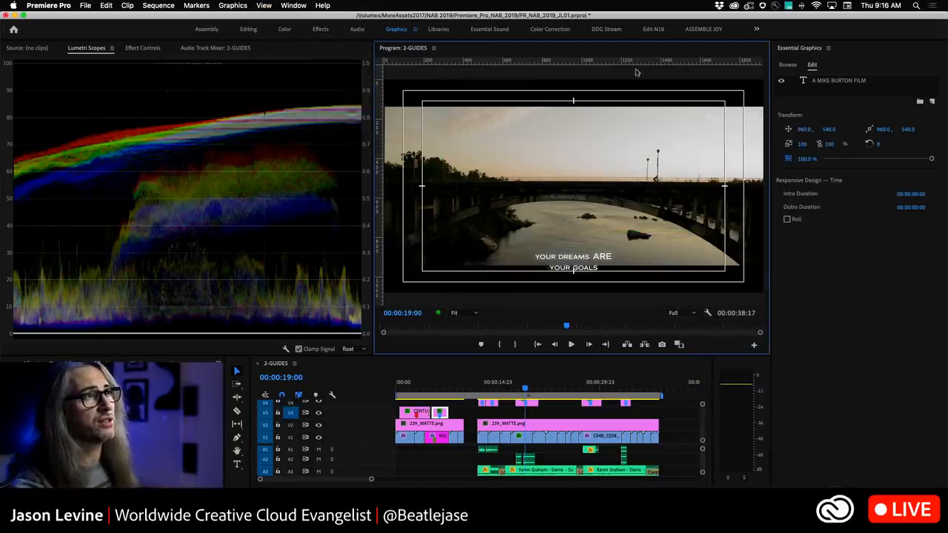
{"action": "left_click", "coordinate": [709, 314]}
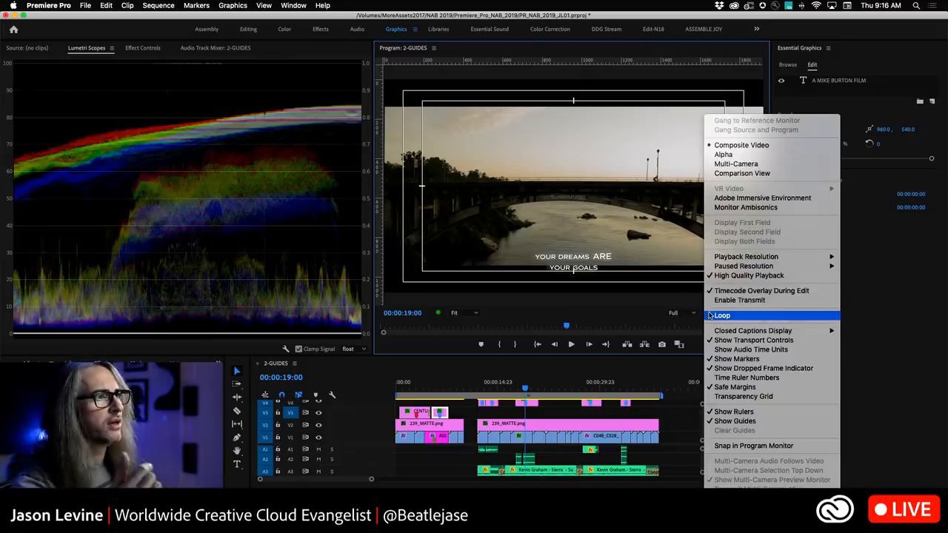
{"action": "left_click", "coordinate": [746, 388]}
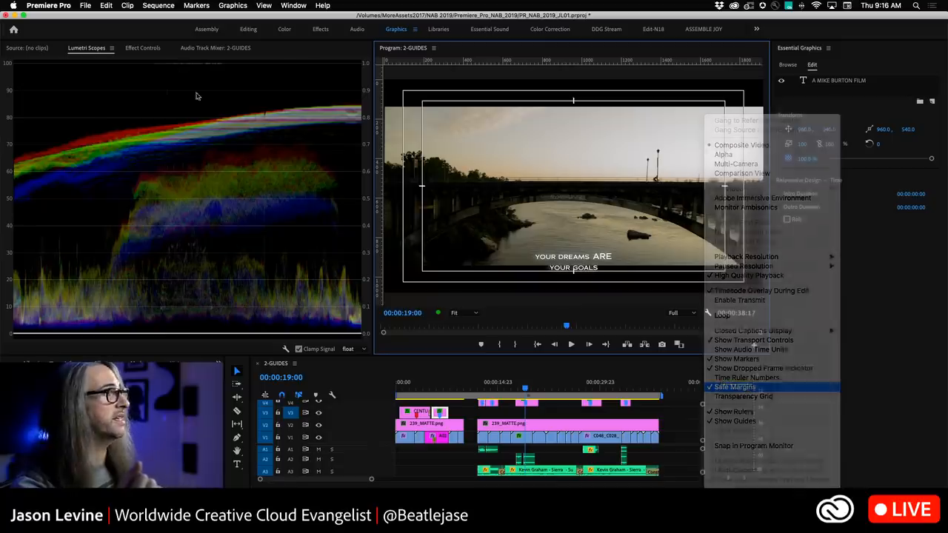
Apply the Safe Margins guide template, then clear the guides again.
{"action": "left_click", "coordinate": [264, 6]}
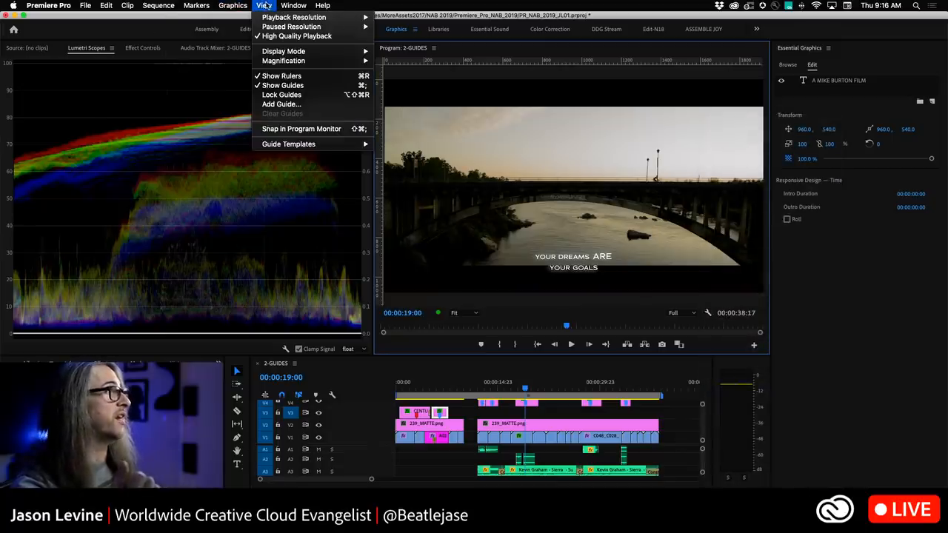
{"action": "mouse_move", "coordinate": [307, 145]}
{"action": "left_click", "coordinate": [411, 191]}
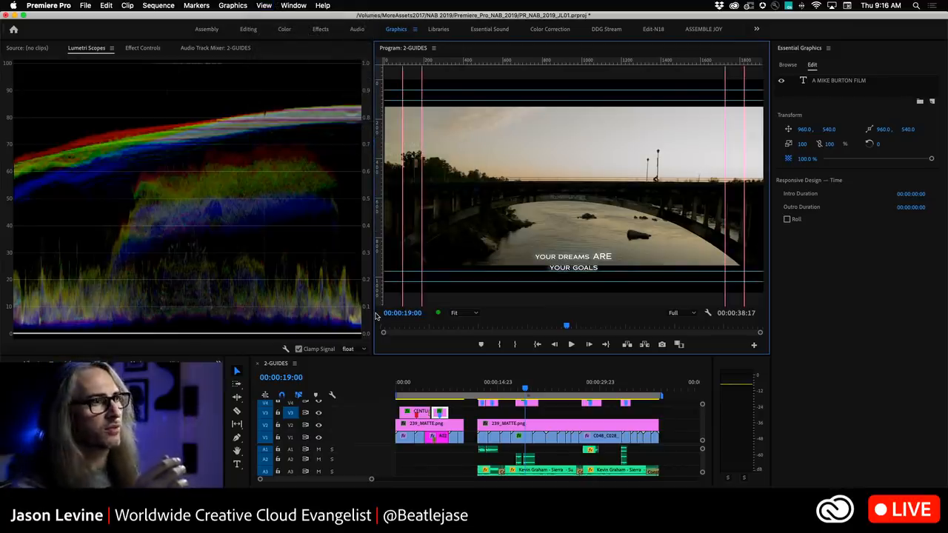
{"action": "left_click", "coordinate": [264, 5]}
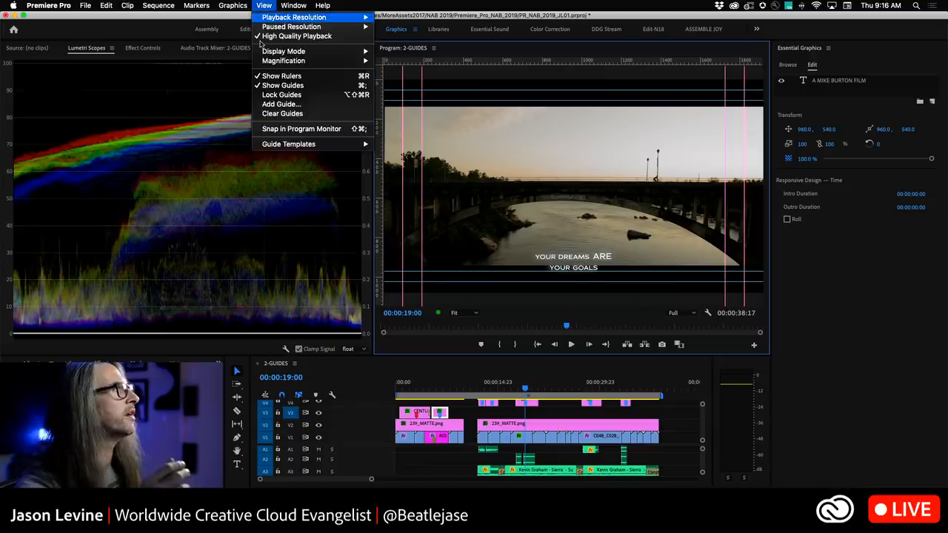
{"action": "left_click", "coordinate": [290, 117]}
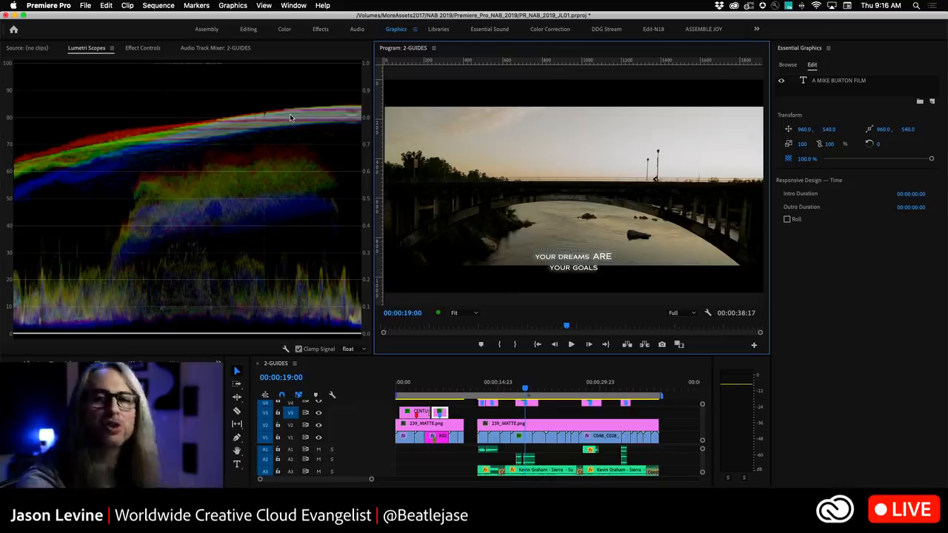
Import the Captions.guides template from the Guides for Import folder through Manage Guides.
{"action": "left_click", "coordinate": [265, 5]}
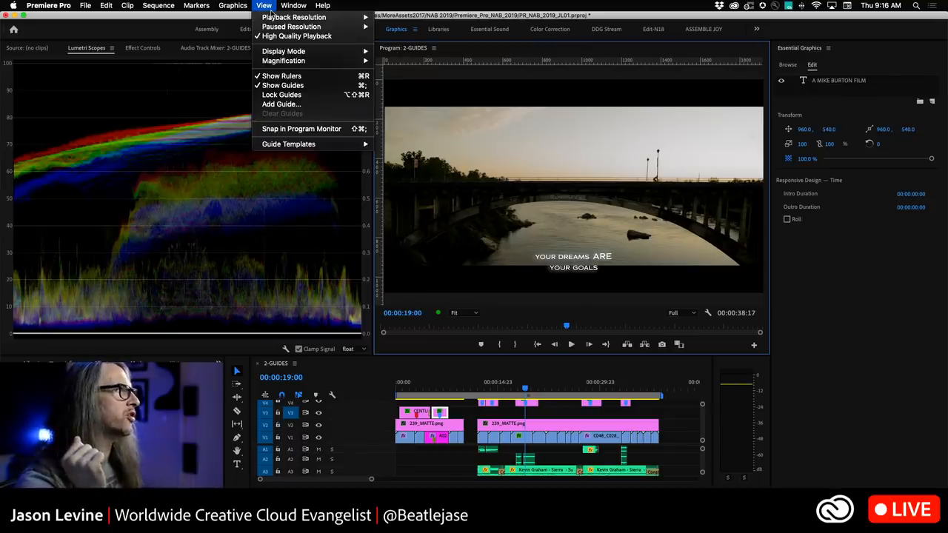
{"action": "mouse_move", "coordinate": [281, 145]}
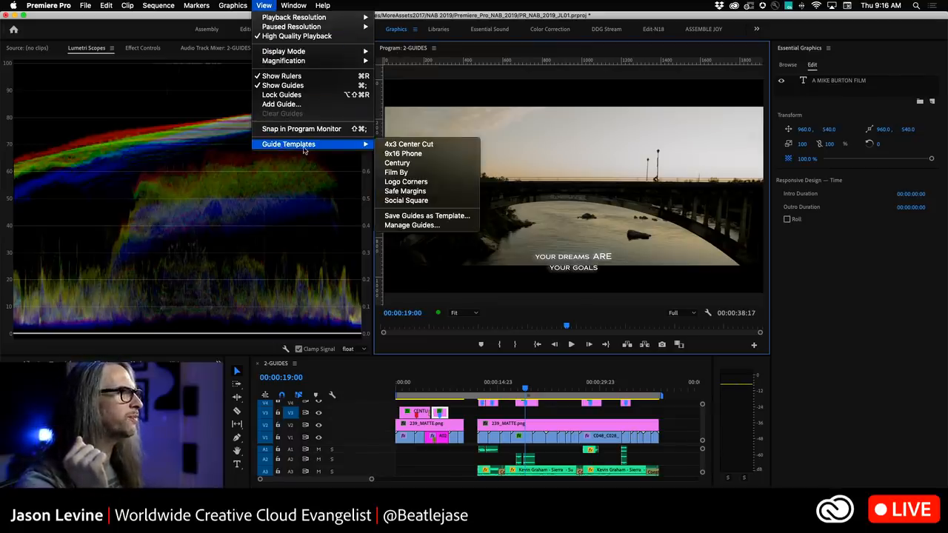
{"action": "left_click", "coordinate": [444, 226]}
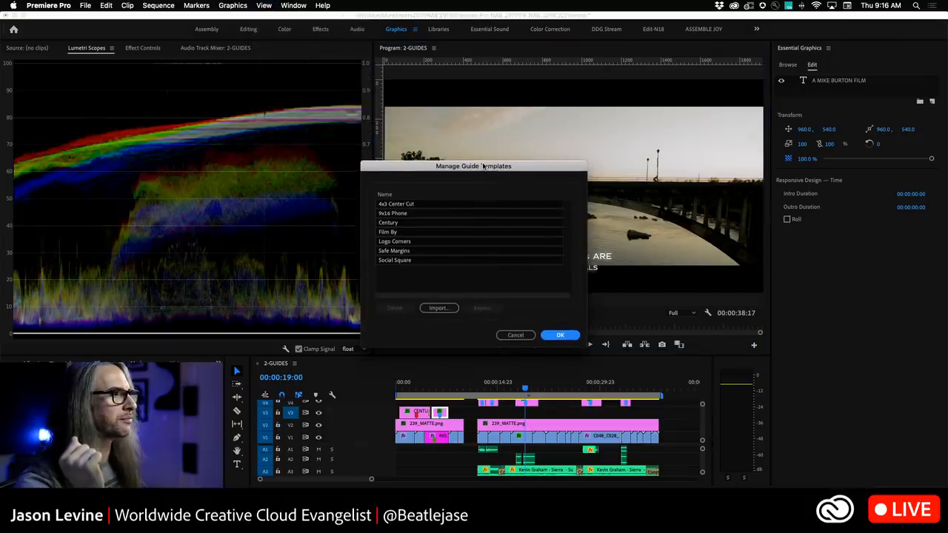
{"action": "left_click", "coordinate": [455, 304]}
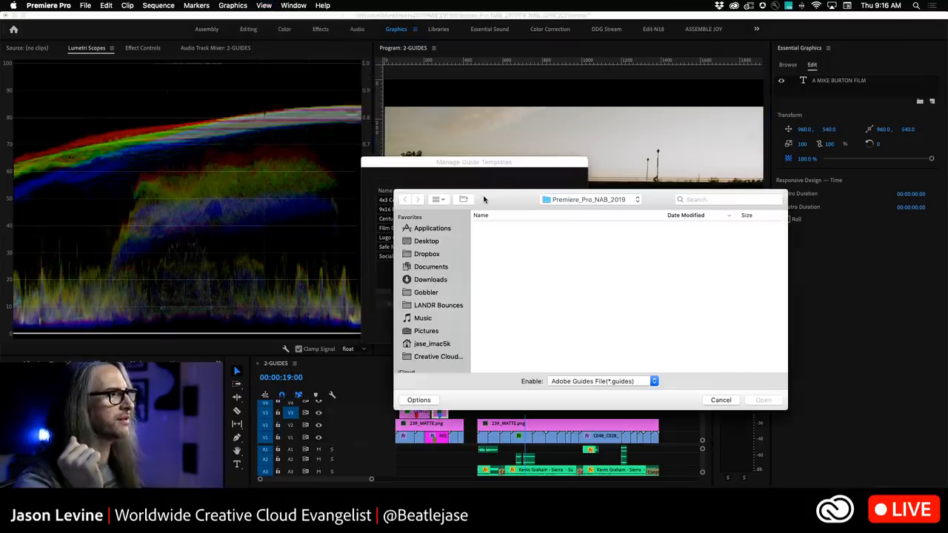
{"action": "double_click", "coordinate": [504, 278]}
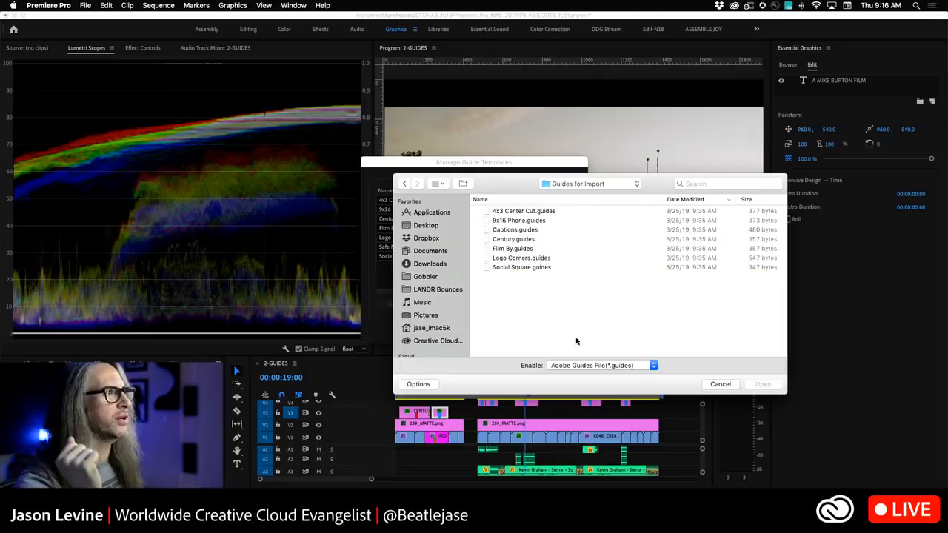
{"action": "left_click", "coordinate": [504, 230]}
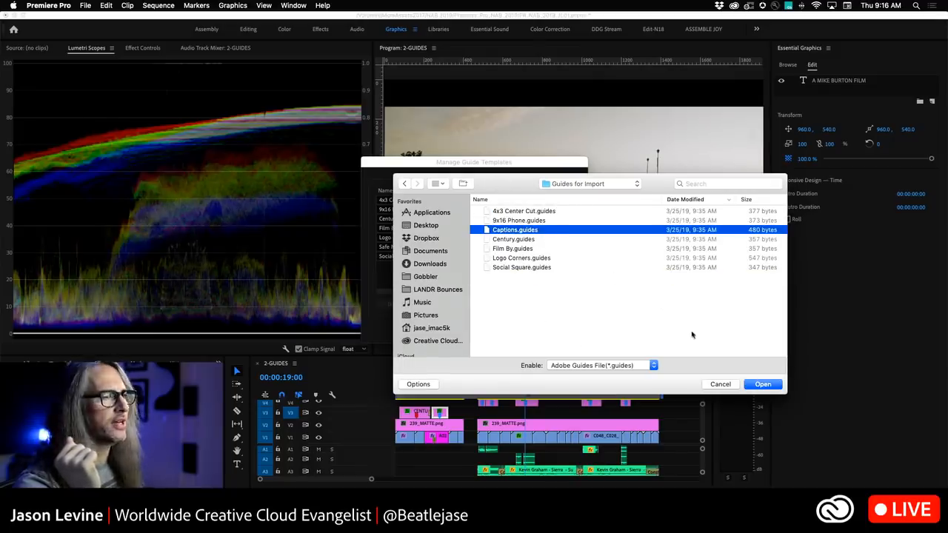
{"action": "left_click", "coordinate": [763, 384]}
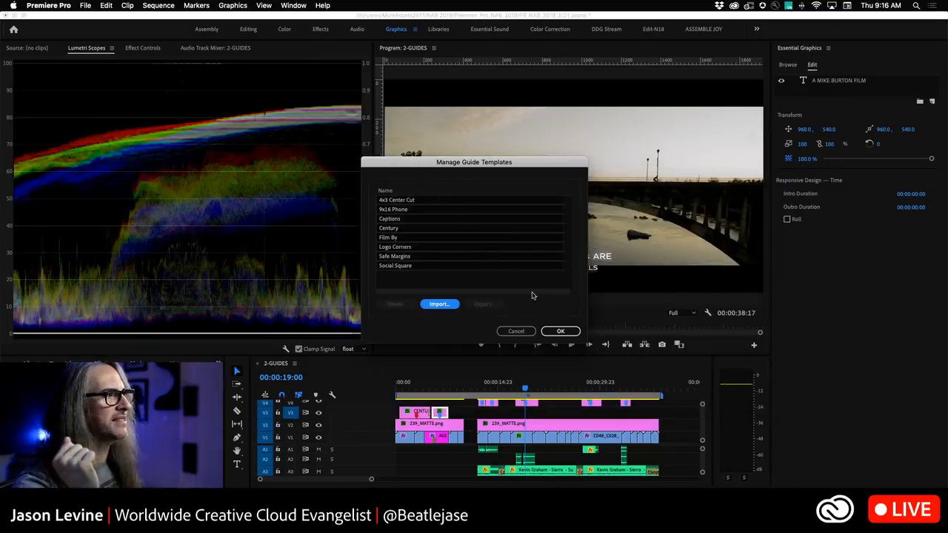
{"action": "left_click", "coordinate": [561, 331]}
Apply the Captions guide template to the Program Monitor.
{"action": "left_click", "coordinate": [264, 5]}
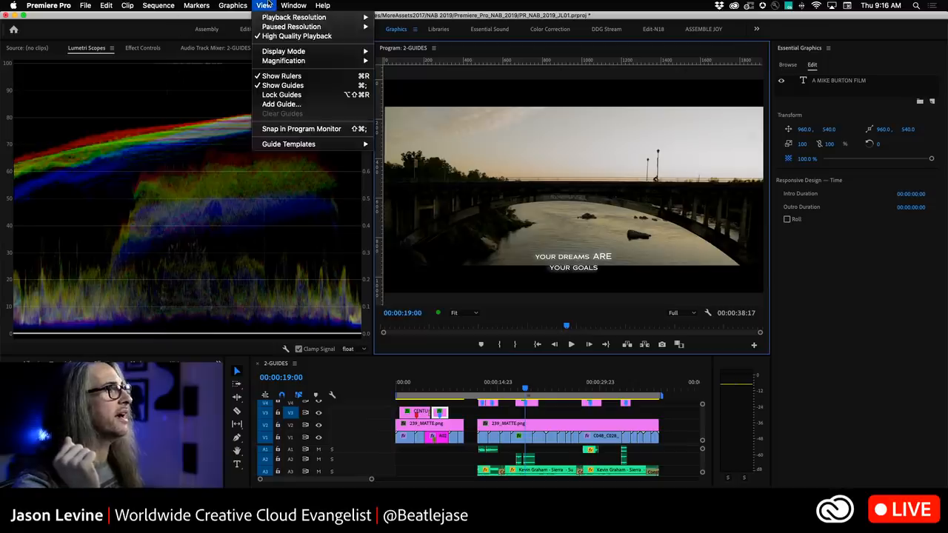
{"action": "mouse_move", "coordinate": [332, 146]}
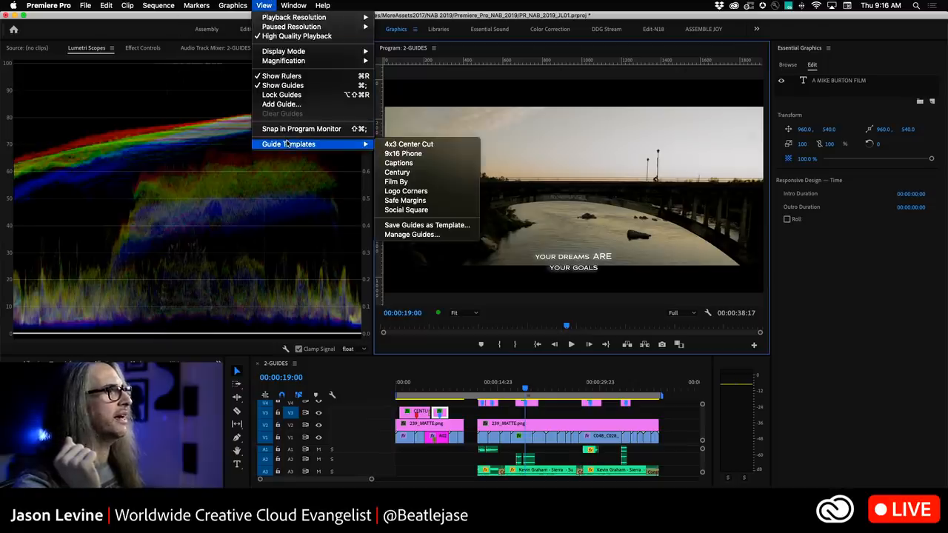
{"action": "left_click", "coordinate": [419, 164]}
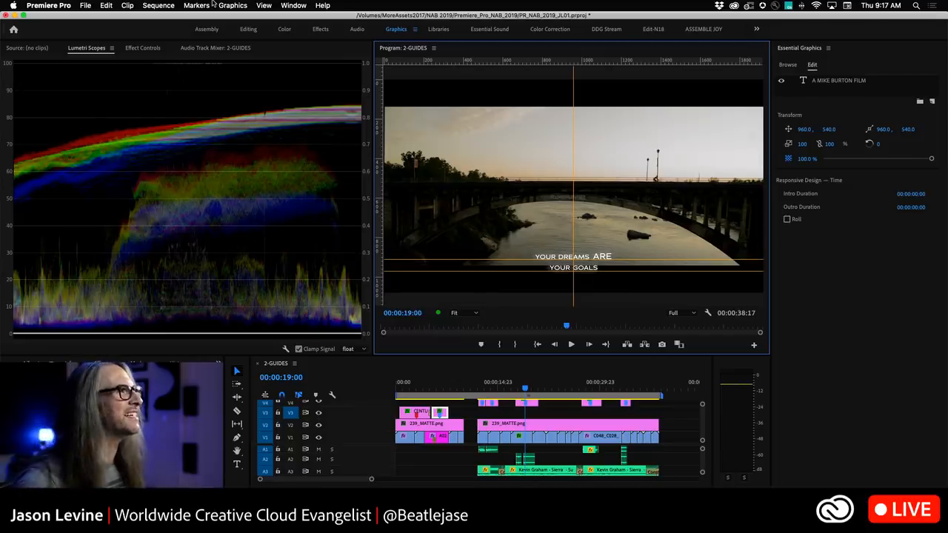
{"action": "left_click", "coordinate": [261, 6]}
{"action": "mouse_move", "coordinate": [314, 145]}
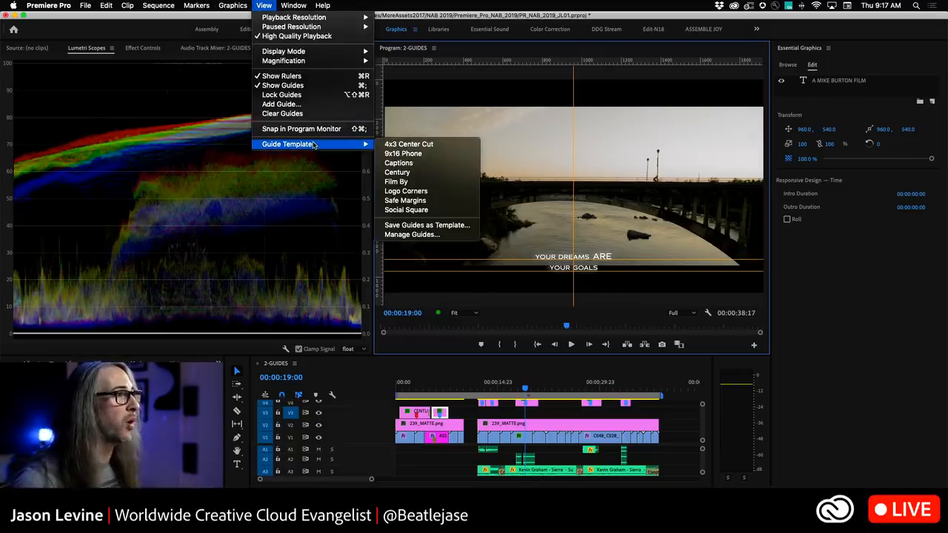
{"action": "left_click", "coordinate": [449, 226]}
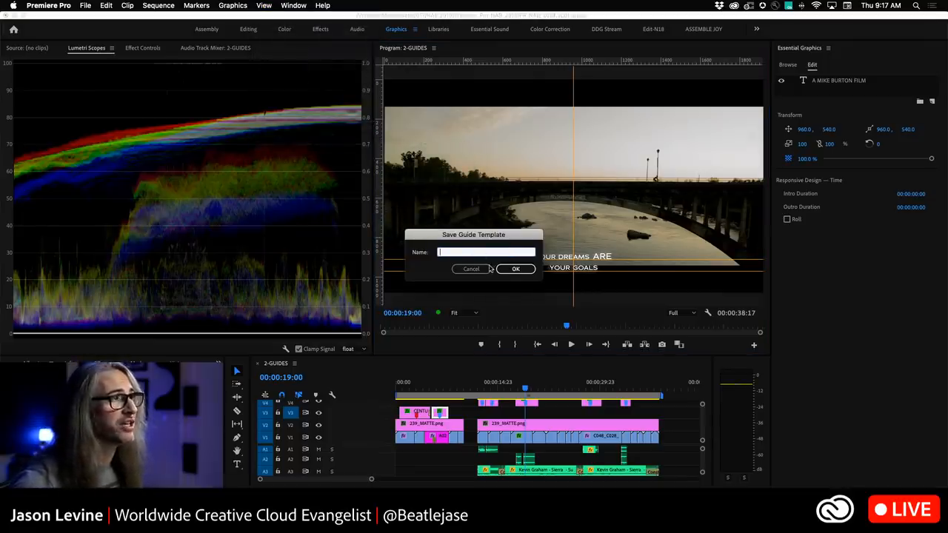
{"action": "left_click", "coordinate": [475, 272]}
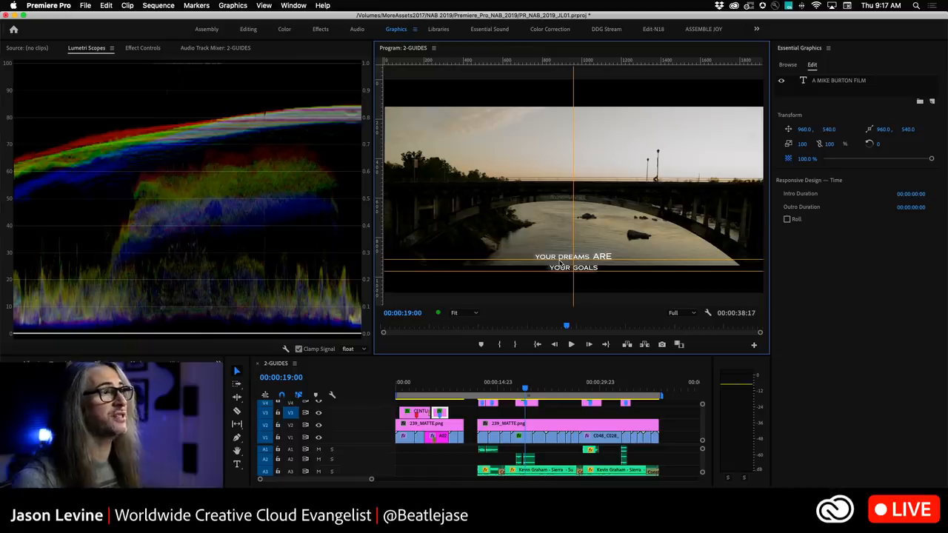
Drag several custom horizontal and vertical guides from the rulers onto the upper left of the frame.
{"action": "left_click_drag", "start_coordinate": [563, 59], "coordinate": [569, 134]}
{"action": "left_click_drag", "start_coordinate": [381, 149], "coordinate": [501, 162]}
{"action": "left_click_drag", "start_coordinate": [637, 62], "coordinate": [645, 174]}
{"action": "left_click_drag", "start_coordinate": [539, 60], "coordinate": [543, 136]}
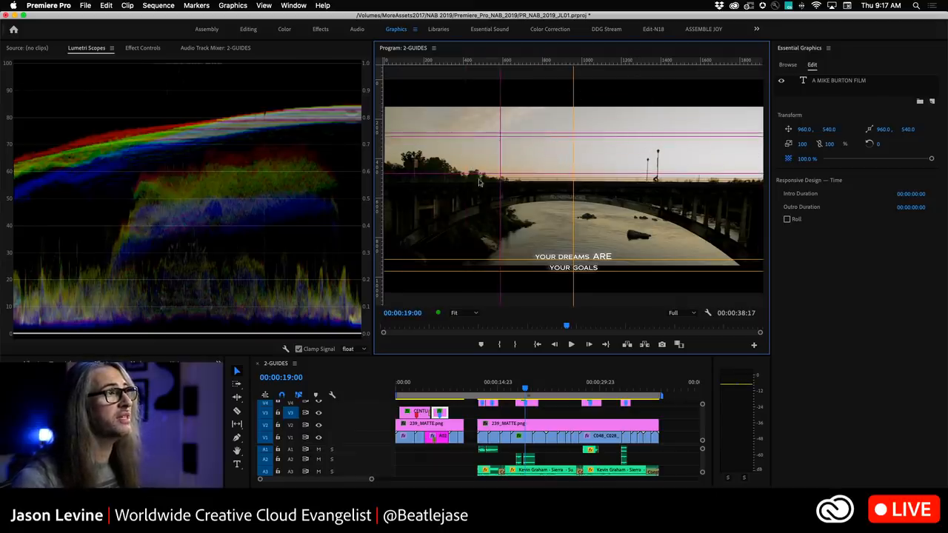
{"action": "left_click_drag", "start_coordinate": [379, 214], "coordinate": [497, 221]}
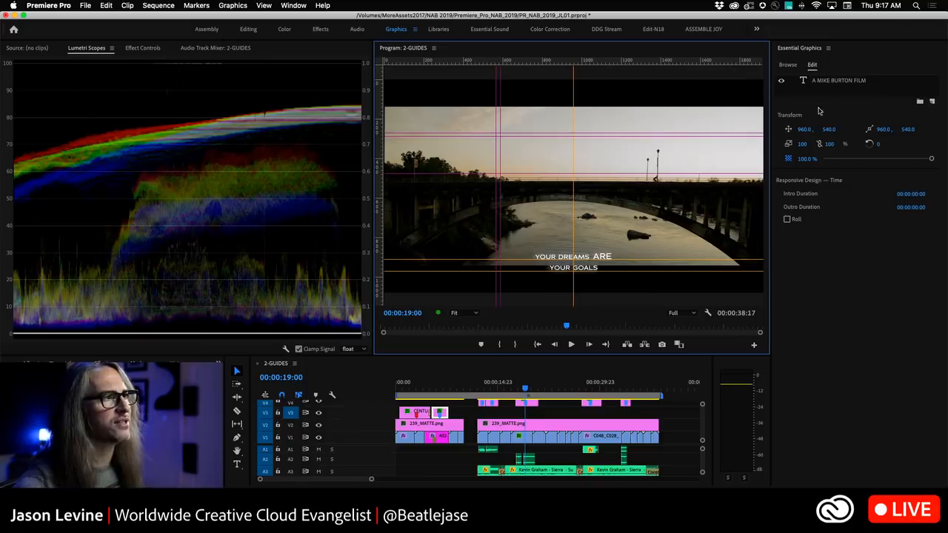
Select the YOUR GOALS title clip and its text layer to review its text properties.
{"action": "scroll", "coordinate": [520, 419], "scroll_direction": "up", "scroll_amount": 2}
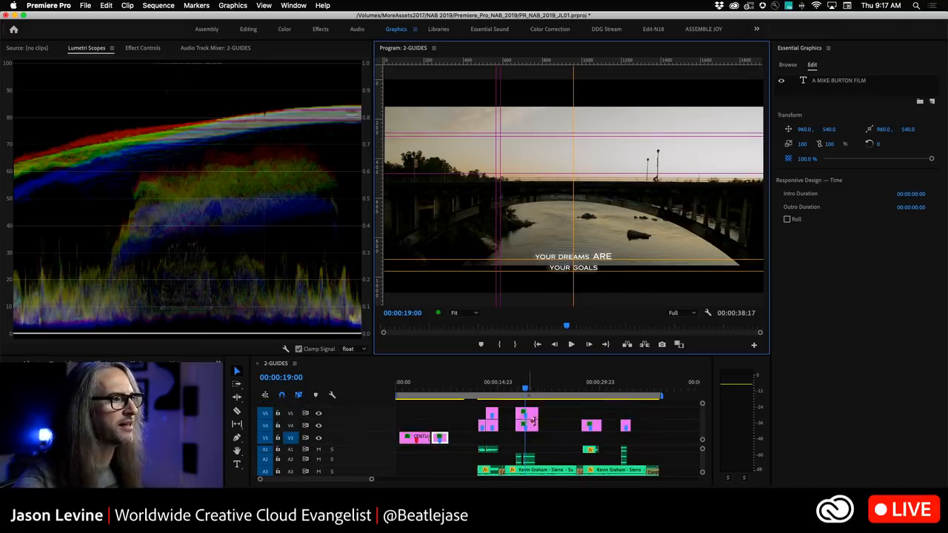
{"action": "left_click", "coordinate": [532, 422]}
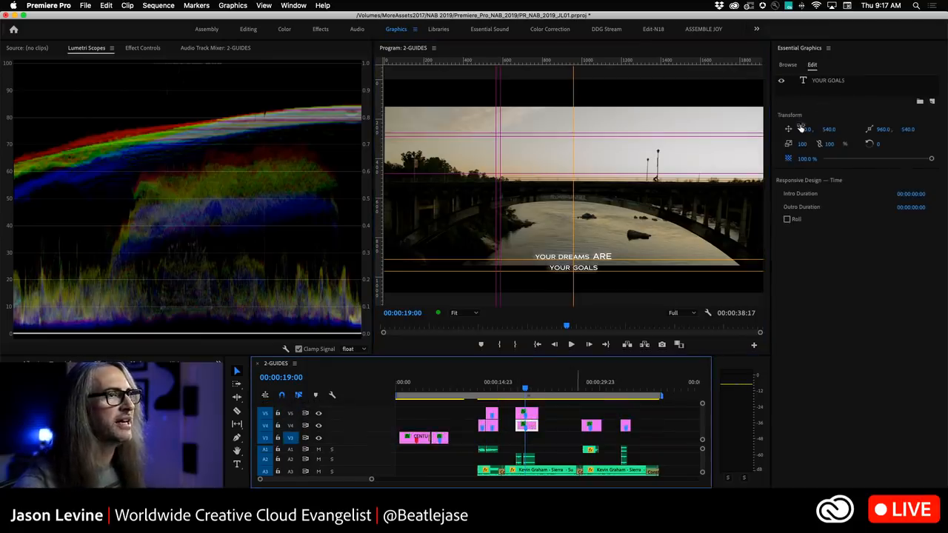
{"action": "left_click", "coordinate": [832, 85]}
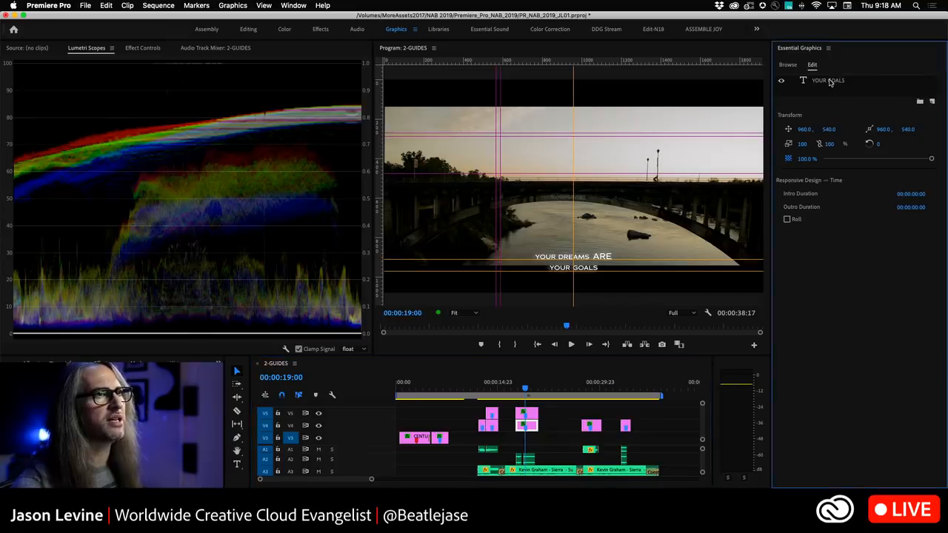
{"action": "left_click", "coordinate": [830, 82]}
{"action": "scroll", "coordinate": [908, 385], "scroll_direction": "down", "scroll_amount": 2}
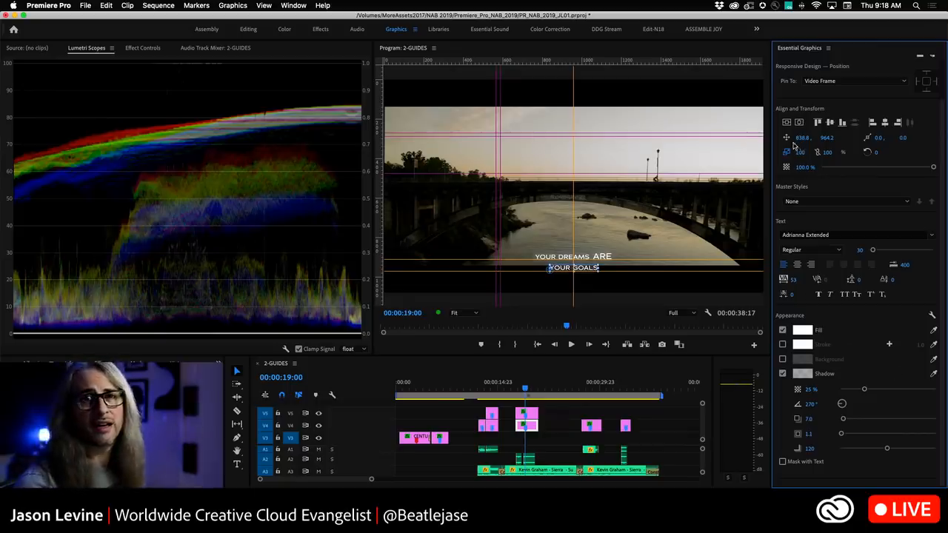
Clear all guides from the Program Monitor.
{"action": "left_click", "coordinate": [262, 5]}
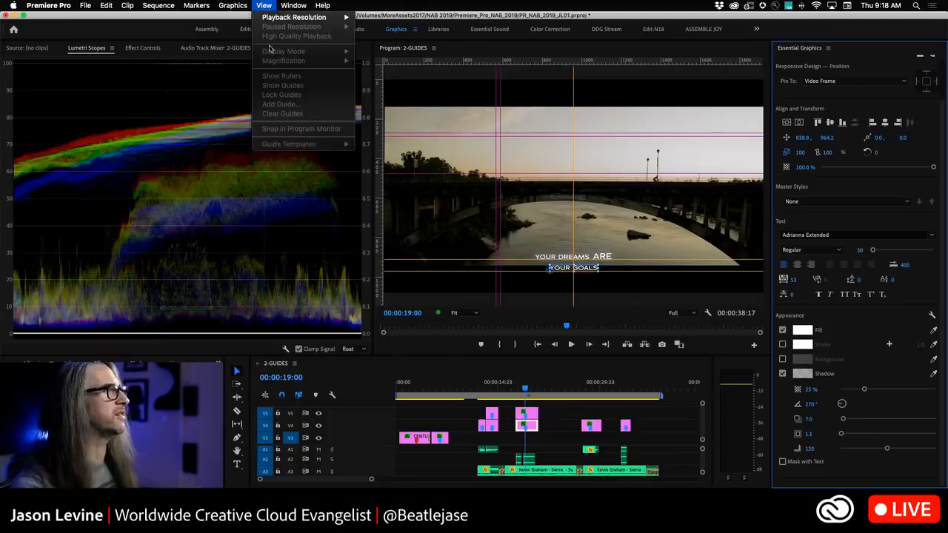
{"action": "left_click", "coordinate": [256, 4]}
{"action": "left_click", "coordinate": [391, 54]}
{"action": "left_click", "coordinate": [259, 5]}
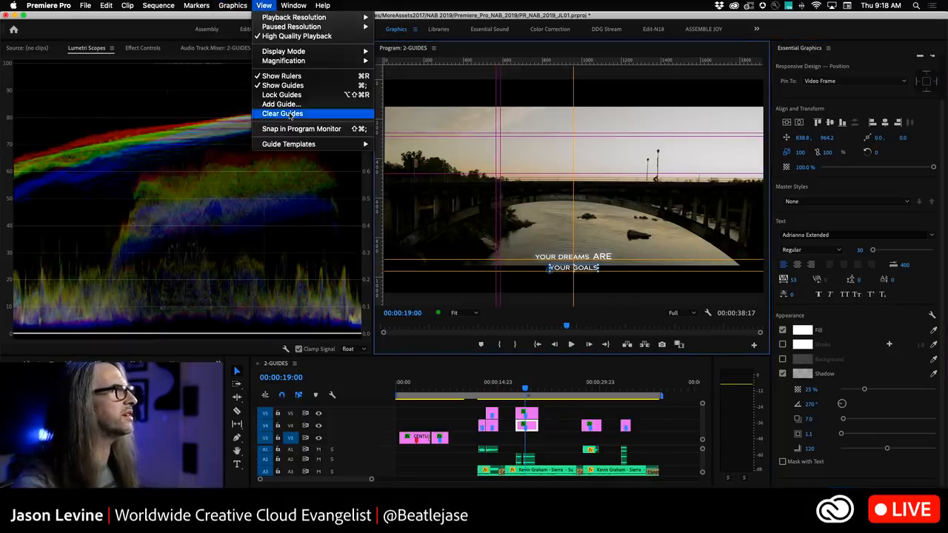
{"action": "left_click", "coordinate": [289, 115]}
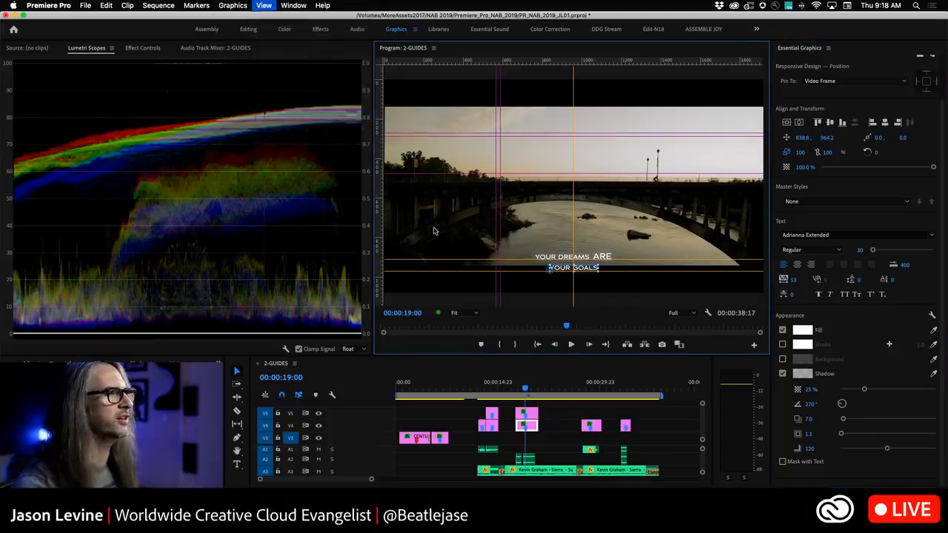
Add an orange stroke with width 15 to the YOUR DREAMS ARE text layer.
{"action": "left_click", "coordinate": [475, 314]}
{"action": "left_click", "coordinate": [461, 368]}
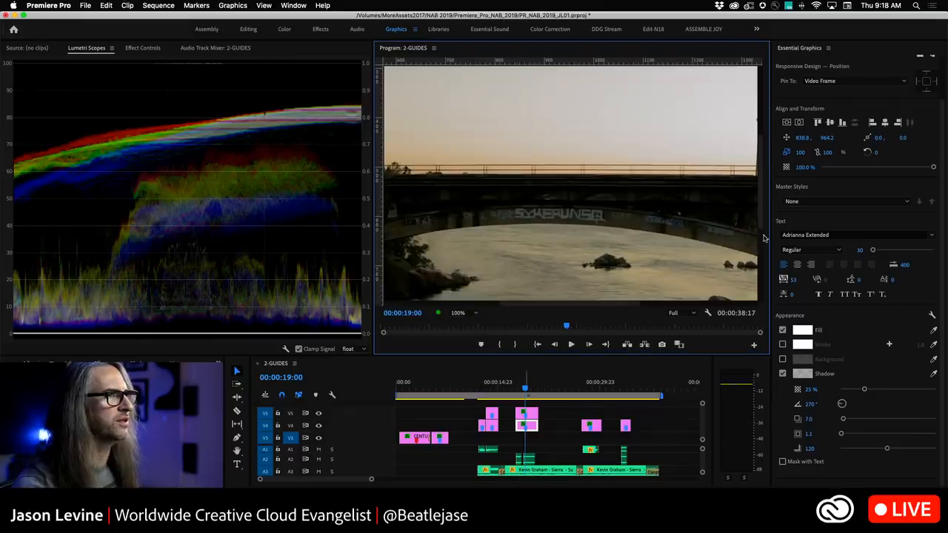
{"action": "left_click_drag", "start_coordinate": [761, 197], "coordinate": [763, 250]}
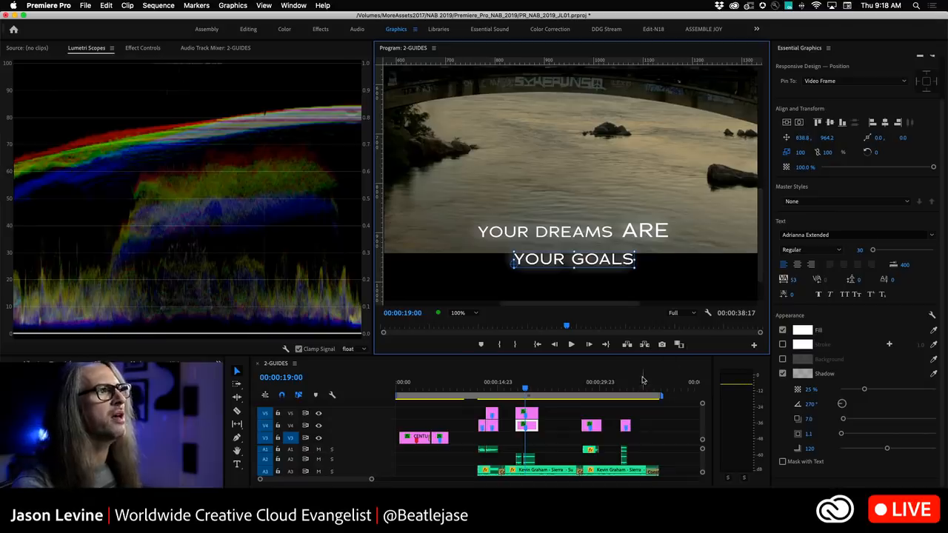
{"action": "left_click", "coordinate": [526, 417]}
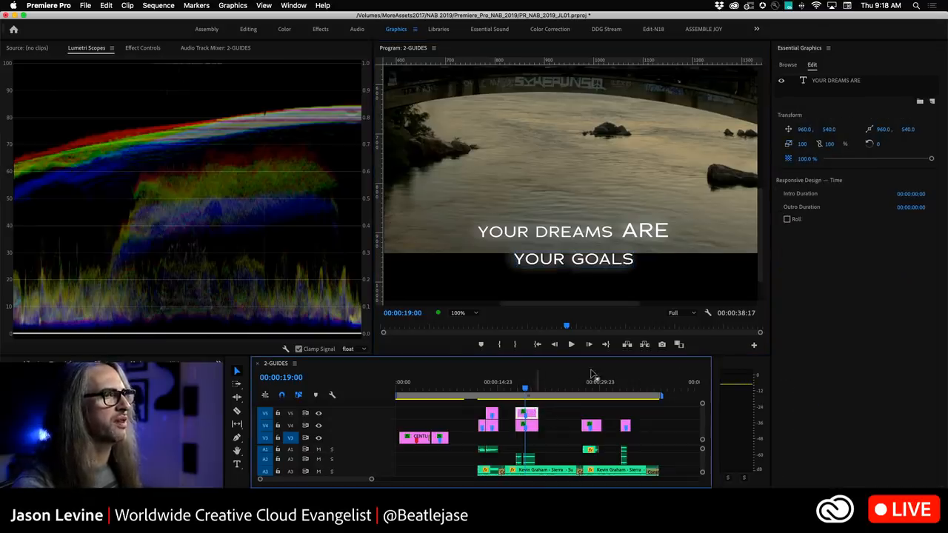
{"action": "left_click", "coordinate": [854, 80]}
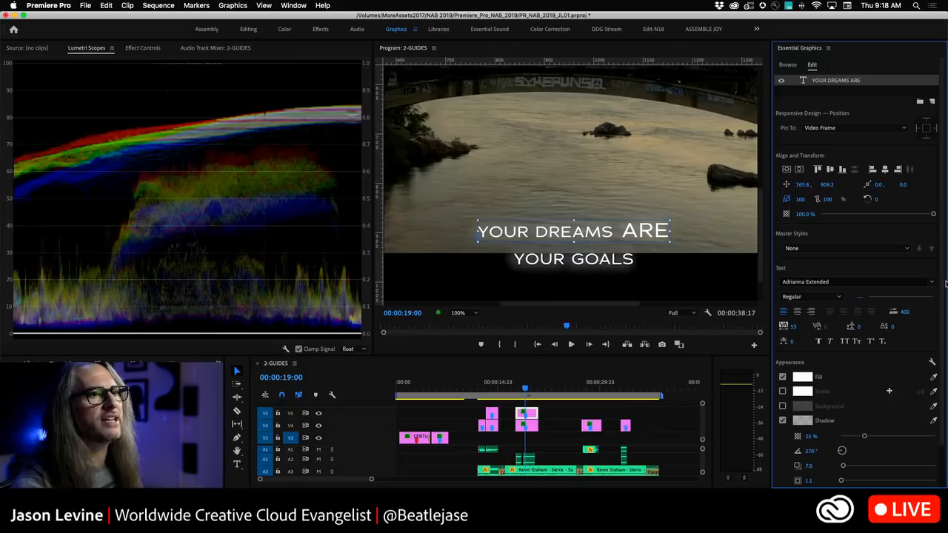
{"action": "scroll", "coordinate": [940, 284], "scroll_direction": "down", "scroll_amount": 3}
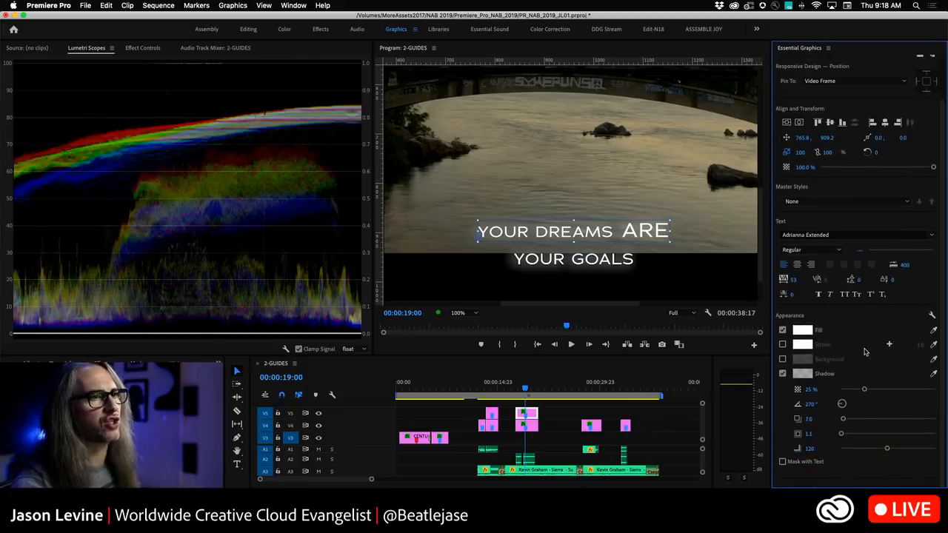
{"action": "left_click", "coordinate": [782, 345]}
{"action": "left_click", "coordinate": [801, 346]}
{"action": "left_click_drag", "start_coordinate": [496, 138], "coordinate": [496, 135]}
{"action": "left_click_drag", "start_coordinate": [449, 203], "coordinate": [467, 233]}
{"action": "left_click", "coordinate": [577, 123]}
{"action": "left_click_drag", "start_coordinate": [920, 347], "coordinate": [929, 347]}
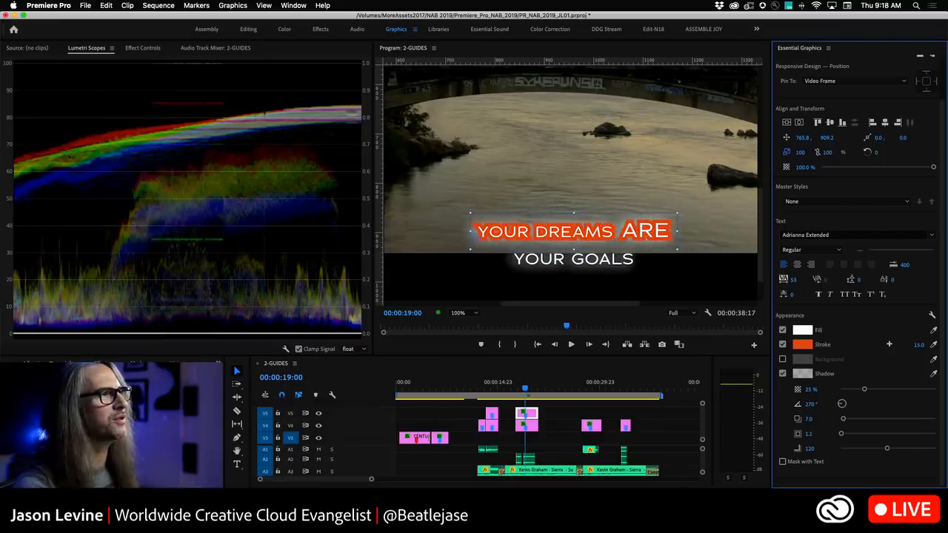
Add a second stroke in dark blue 060C93 with width 13, plus a third stroke, to the same text.
{"action": "left_click", "coordinate": [890, 346]}
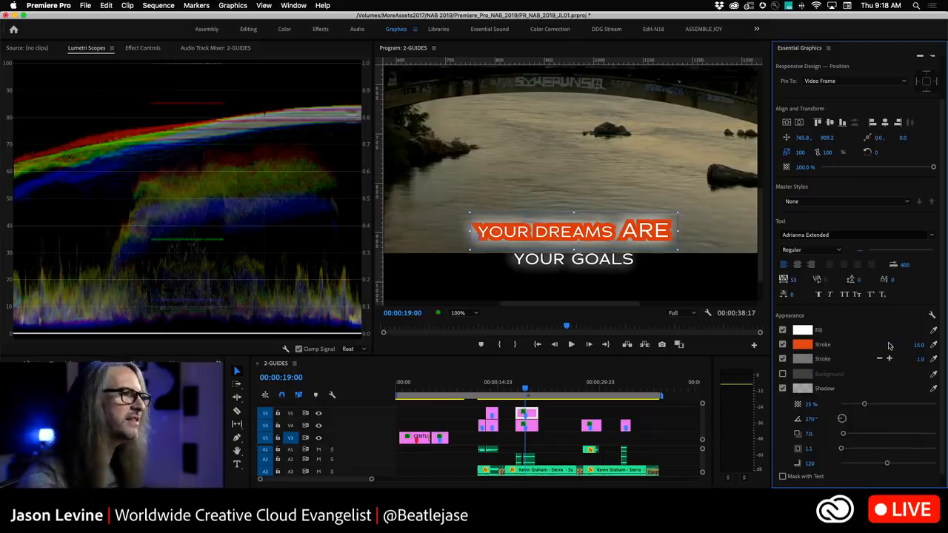
{"action": "left_click", "coordinate": [802, 359]}
{"action": "left_click", "coordinate": [465, 174]}
{"action": "left_click_drag", "start_coordinate": [471, 186], "coordinate": [497, 212]}
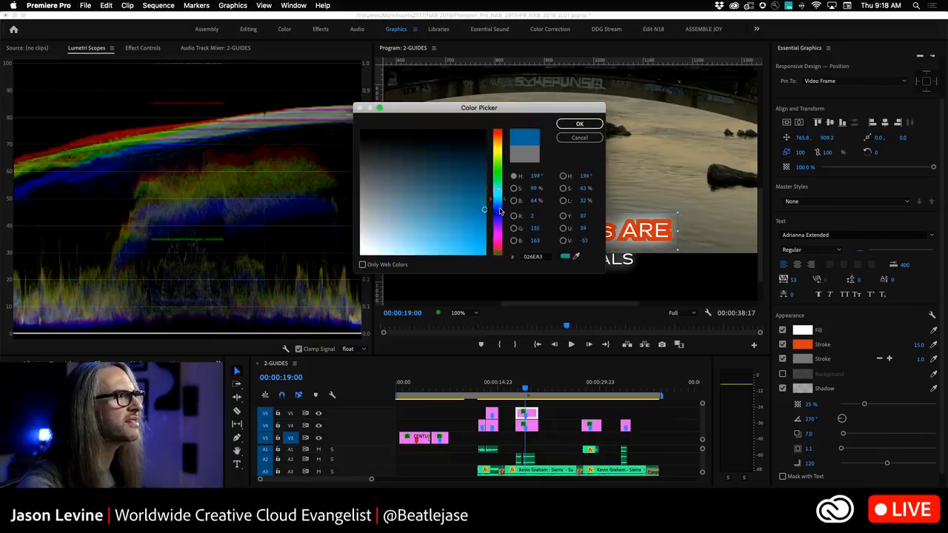
{"action": "left_click", "coordinate": [580, 124]}
{"action": "mouse_move", "coordinate": [916, 359]}
{"action": "left_mouse_down"}
{"action": "mouse_move", "coordinate": [940, 358]}
{"action": "mouse_move", "coordinate": [909, 359]}
{"action": "left_mouse_up"}
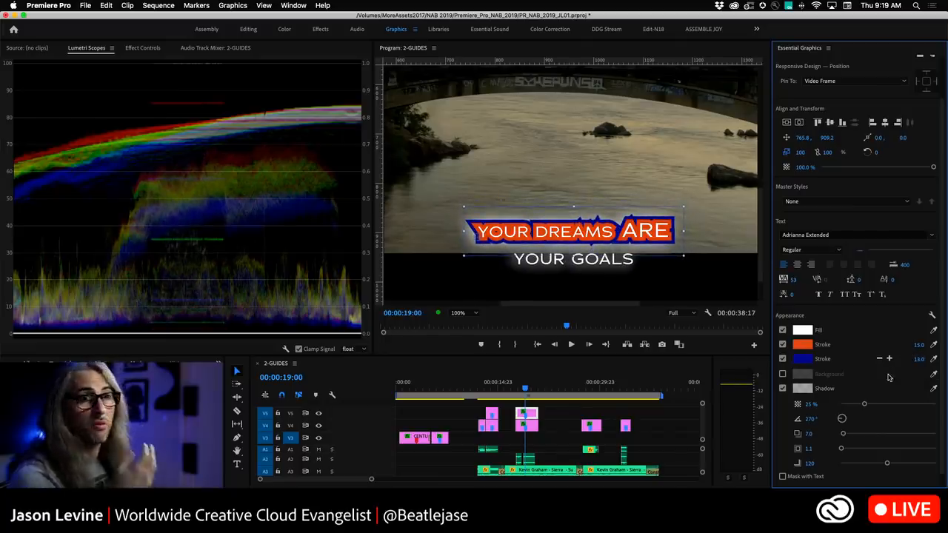
{"action": "left_click", "coordinate": [889, 359]}
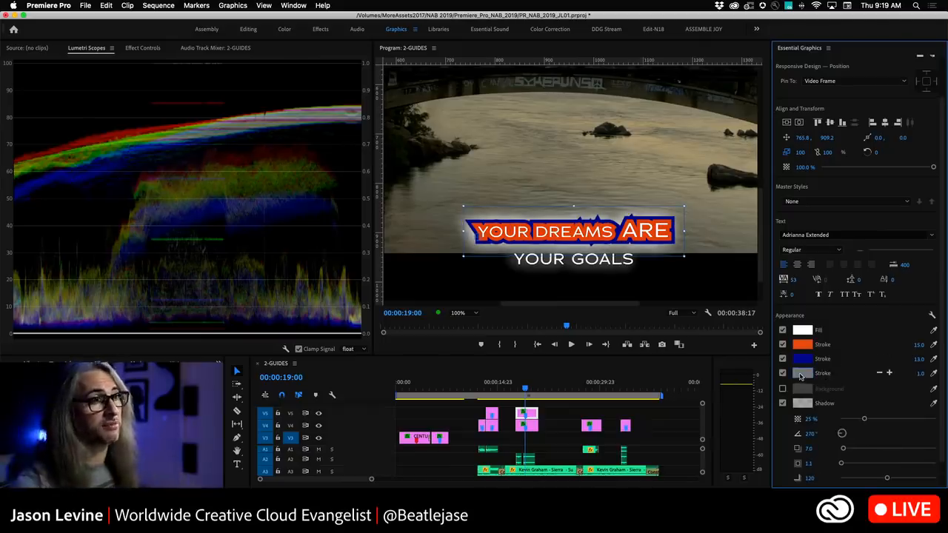
Open the stroke style properties to review the line join and line cap options, then cancel.
{"action": "left_click", "coordinate": [932, 316]}
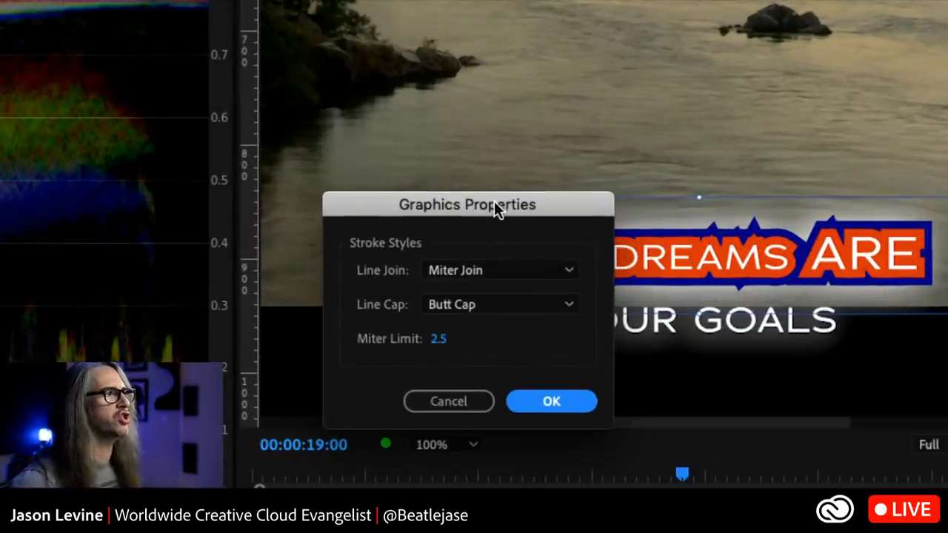
{"action": "left_click_drag", "start_coordinate": [494, 202], "coordinate": [523, 123]}
{"action": "left_click", "coordinate": [561, 193]}
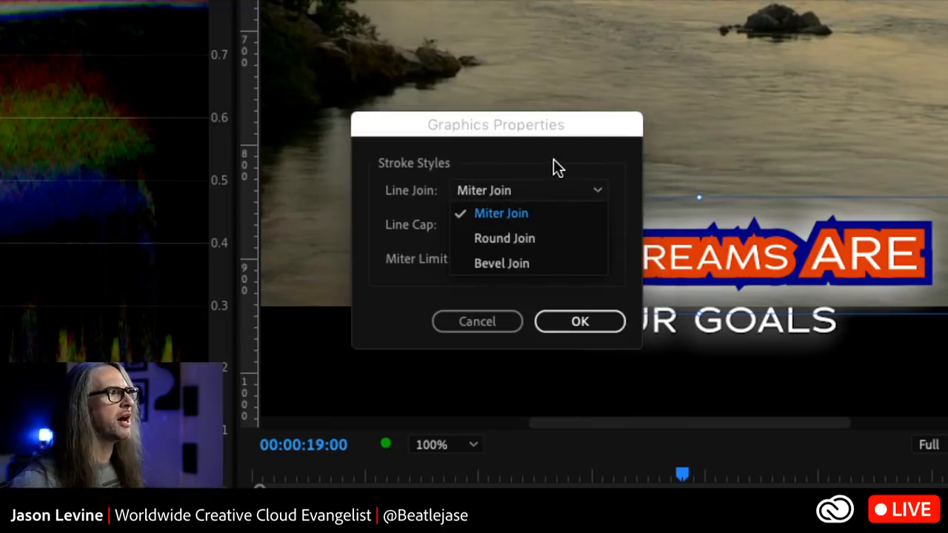
{"action": "left_click", "coordinate": [549, 138]}
{"action": "left_click", "coordinate": [553, 225]}
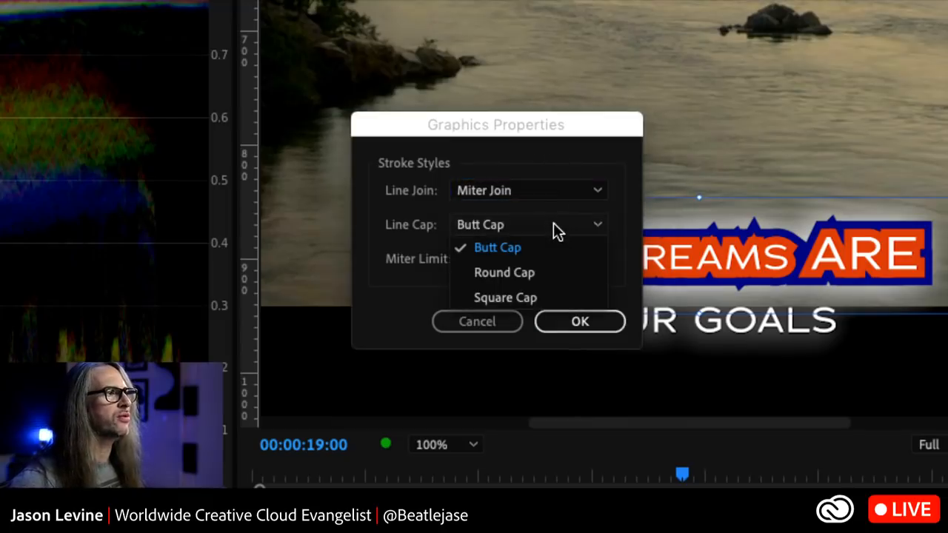
{"action": "left_click", "coordinate": [498, 152]}
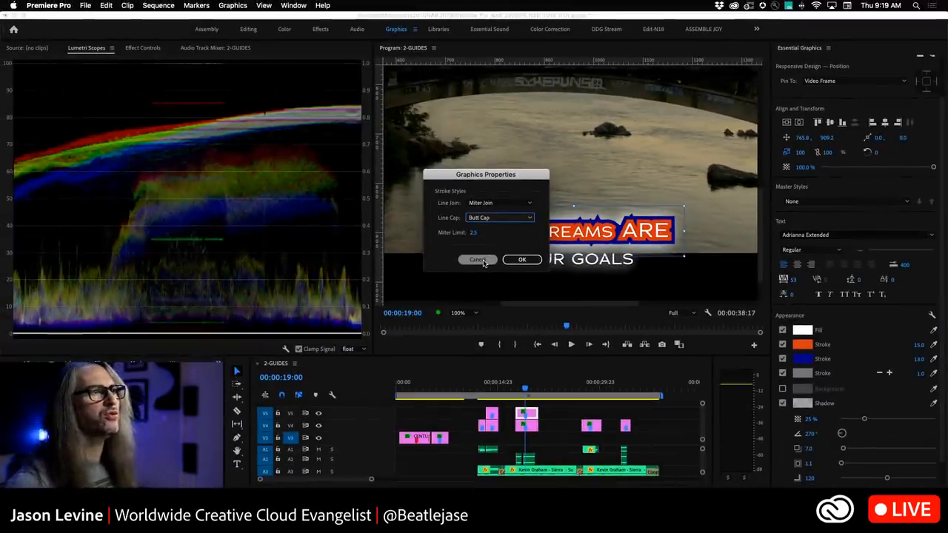
{"action": "left_click", "coordinate": [480, 260]}
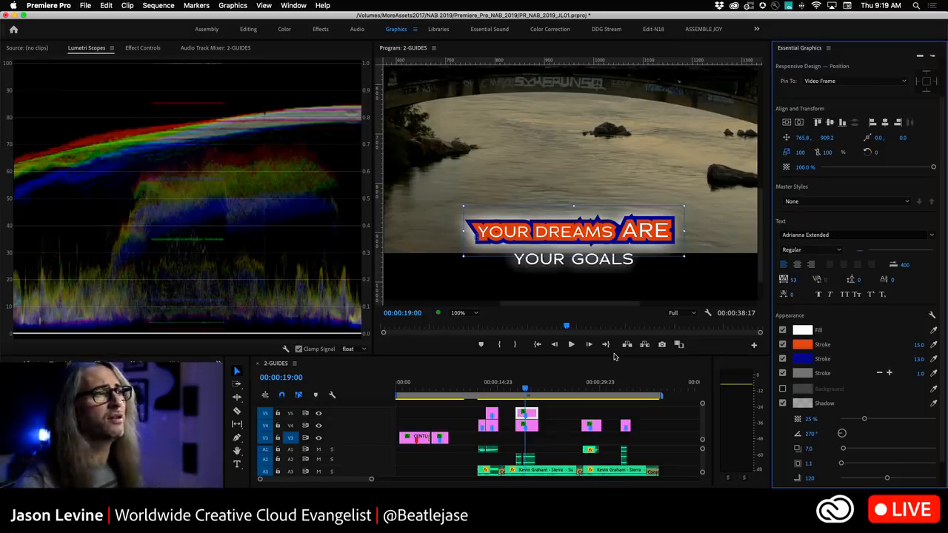
Enable a background with colour 3FD4D5 on the YOUR GOALS text layer.
{"action": "left_click", "coordinate": [535, 429]}
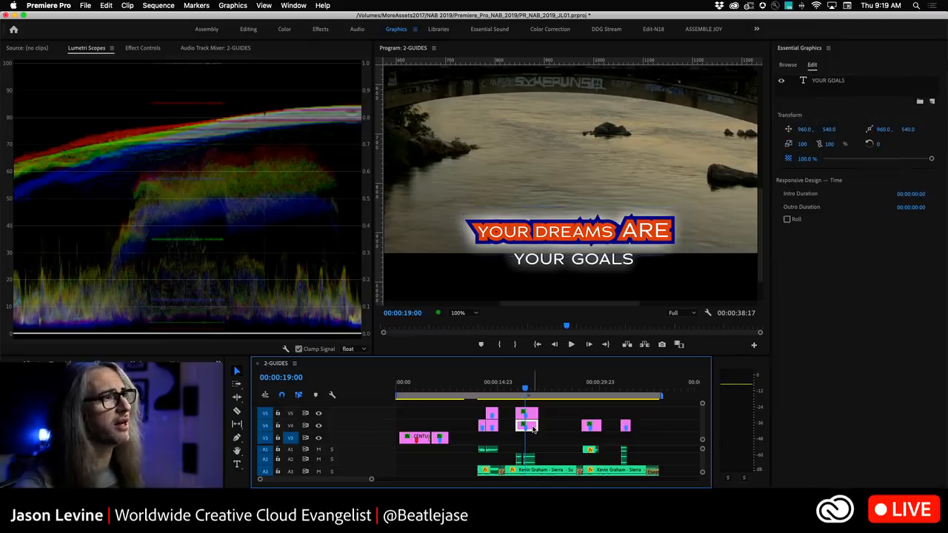
{"action": "left_click", "coordinate": [828, 81]}
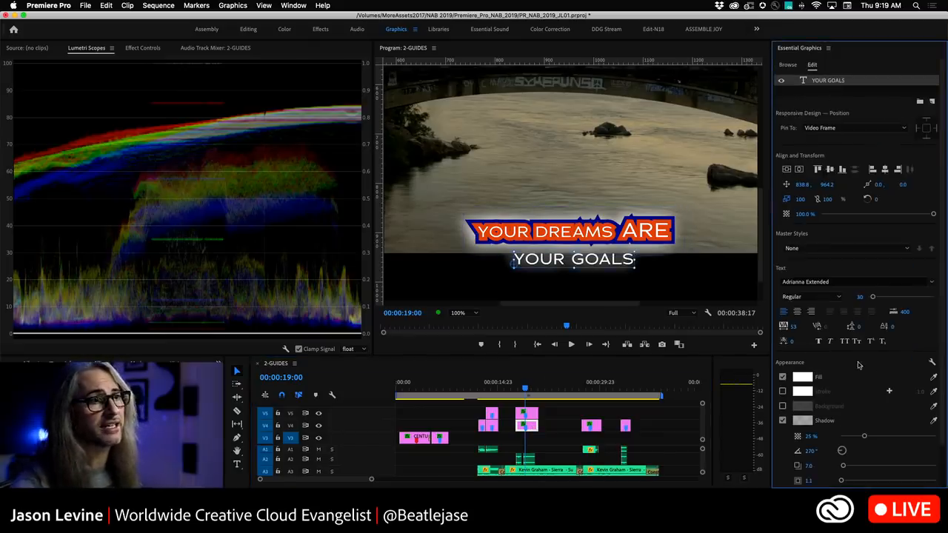
{"action": "scroll", "coordinate": [941, 415], "scroll_direction": "down", "scroll_amount": 3}
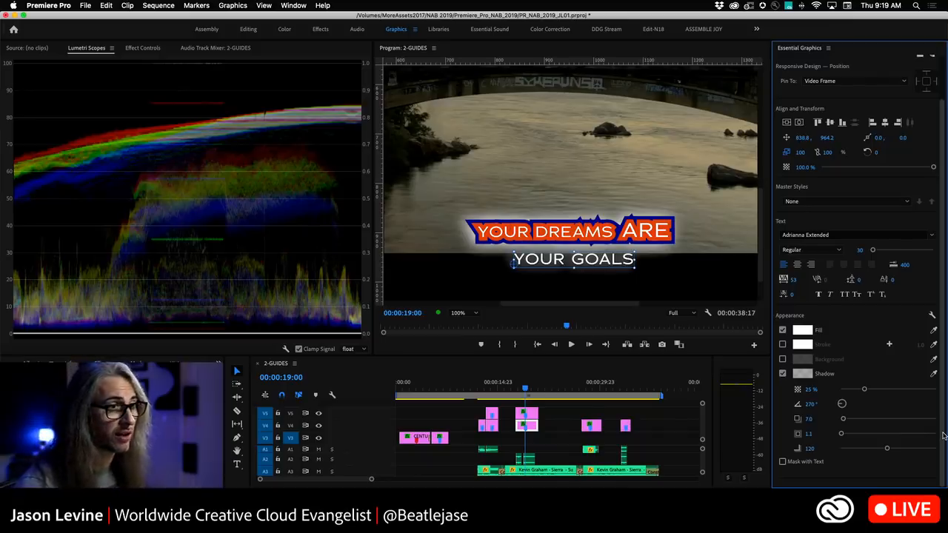
{"action": "left_click", "coordinate": [783, 360]}
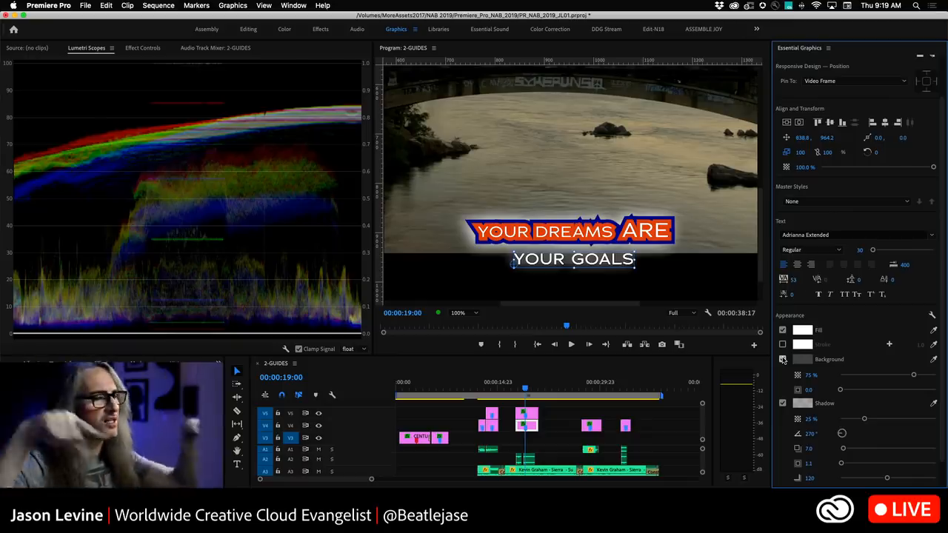
{"action": "left_click", "coordinate": [804, 360]}
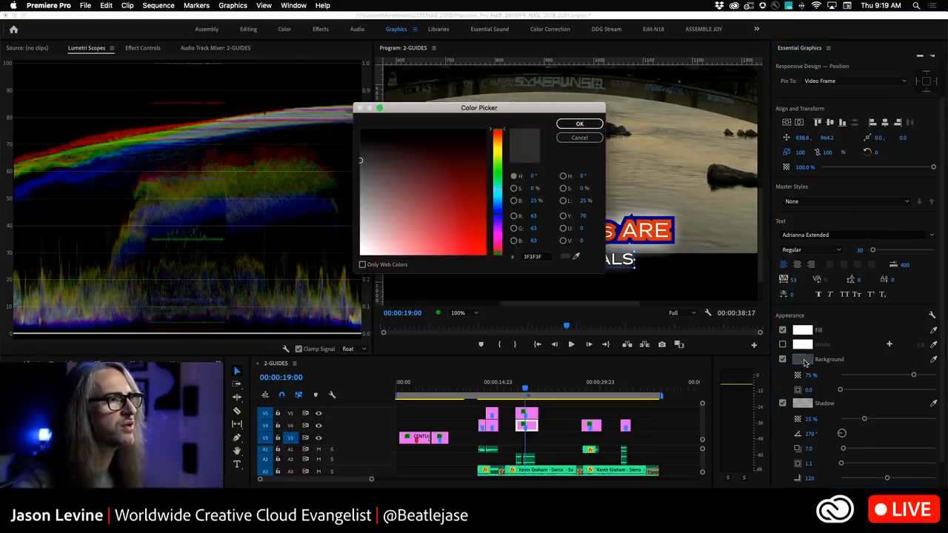
{"action": "left_click", "coordinate": [495, 193]}
{"action": "left_click_drag", "start_coordinate": [447, 221], "coordinate": [448, 233]}
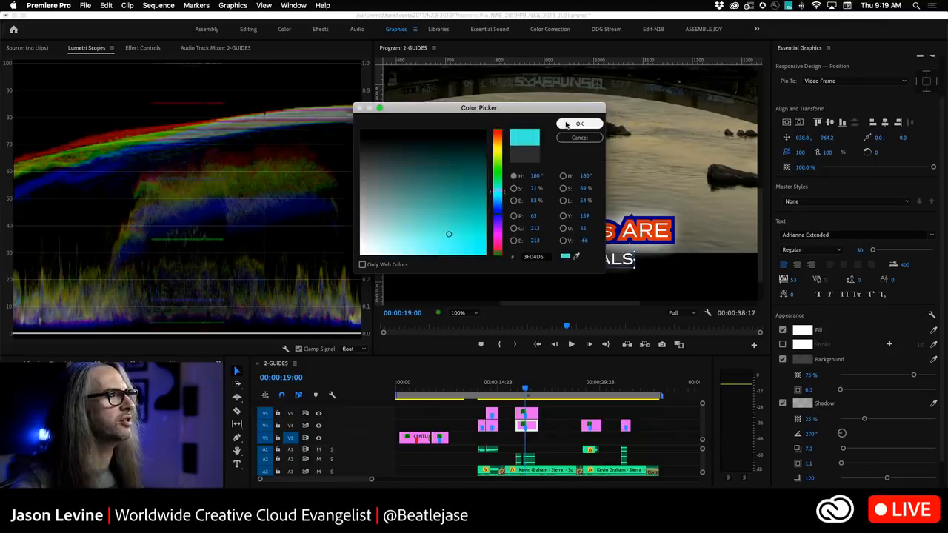
{"action": "left_click", "coordinate": [580, 124]}
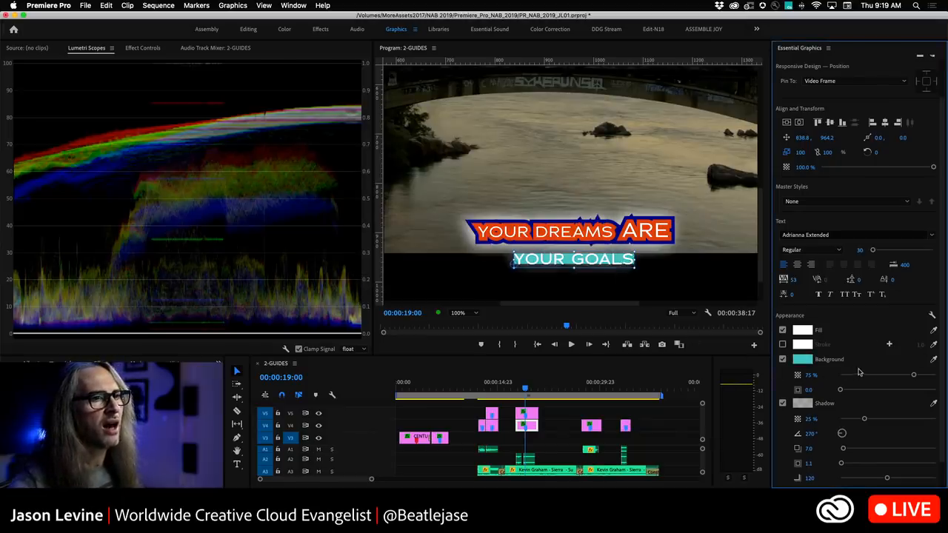
Set the YOUR GOALS background opacity to 27% and its size to 6.2.
{"action": "mouse_move", "coordinate": [914, 376]}
{"action": "left_mouse_down"}
{"action": "mouse_move", "coordinate": [889, 378]}
{"action": "mouse_move", "coordinate": [903, 375]}
{"action": "left_mouse_up"}
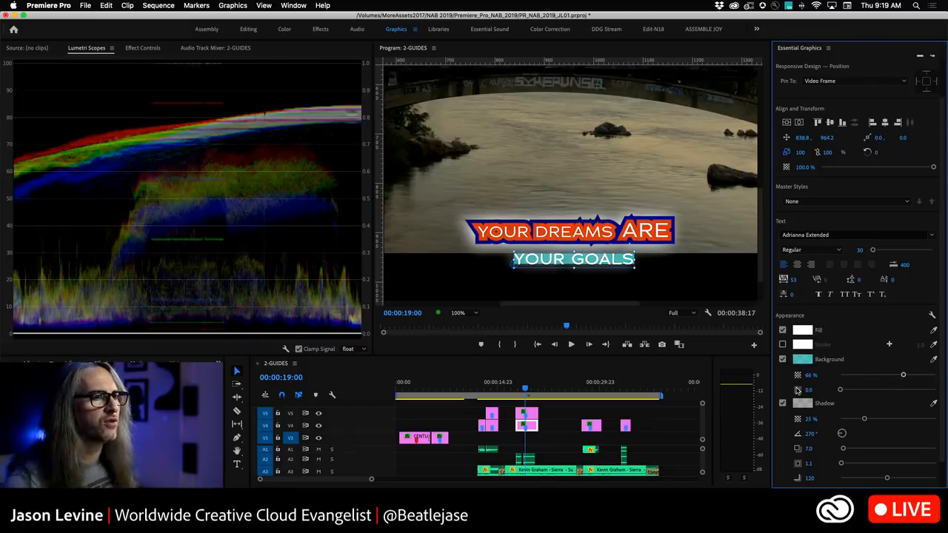
{"action": "mouse_move", "coordinate": [839, 391]}
{"action": "left_mouse_down"}
{"action": "mouse_move", "coordinate": [857, 393]}
{"action": "mouse_move", "coordinate": [847, 392]}
{"action": "left_mouse_up"}
{"action": "left_click_drag", "start_coordinate": [903, 375], "coordinate": [867, 379]}
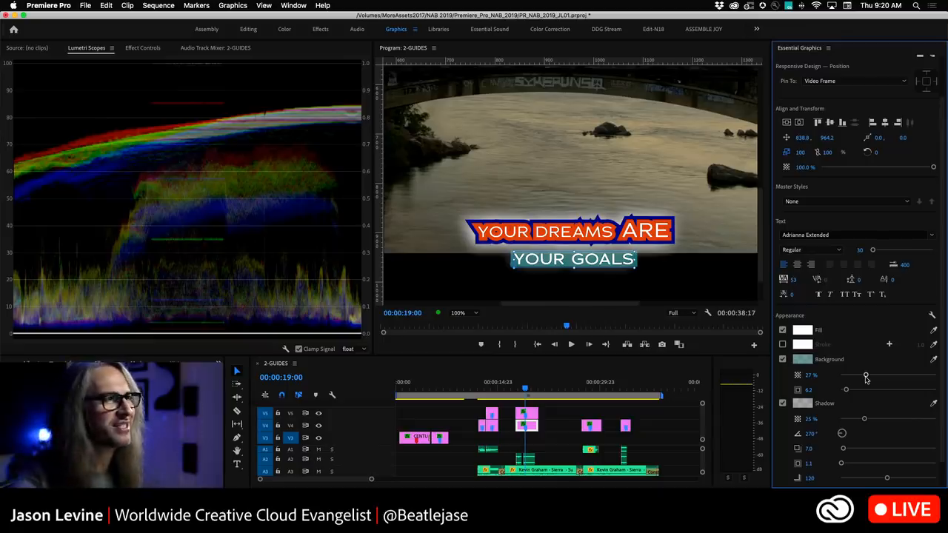
Replace the YOUR GOALS text with THIS IS NEW TEXT using the Type tool, then undo the replacement.
{"action": "left_click", "coordinate": [237, 464]}
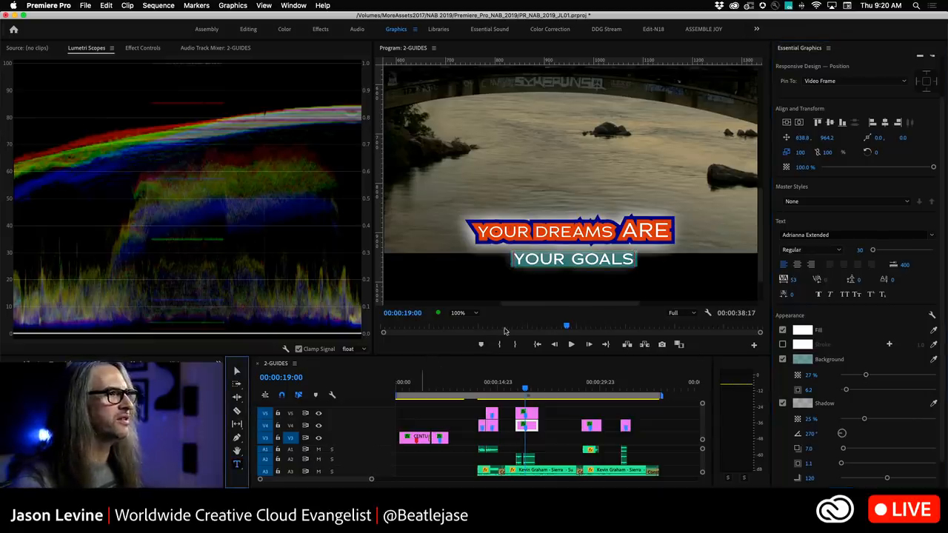
{"action": "left_click_drag", "start_coordinate": [628, 256], "coordinate": [500, 261]}
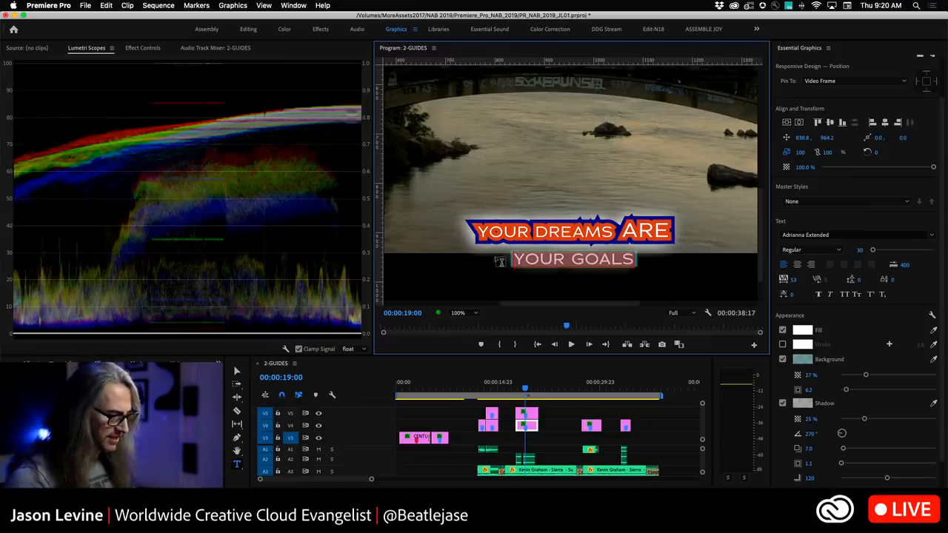
{"action": "type", "text": "THIS IS NEW TEXT"}
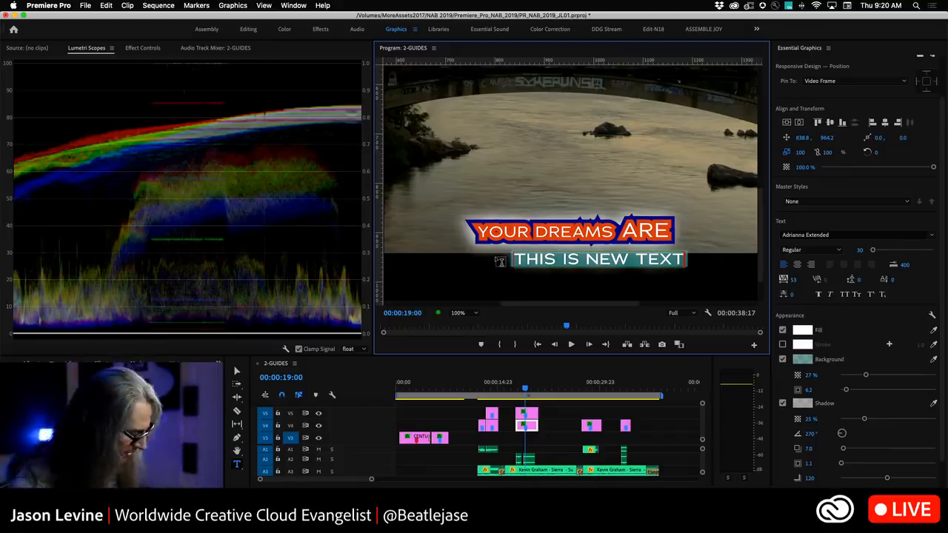
{"action": "key", "text": "super+z"}
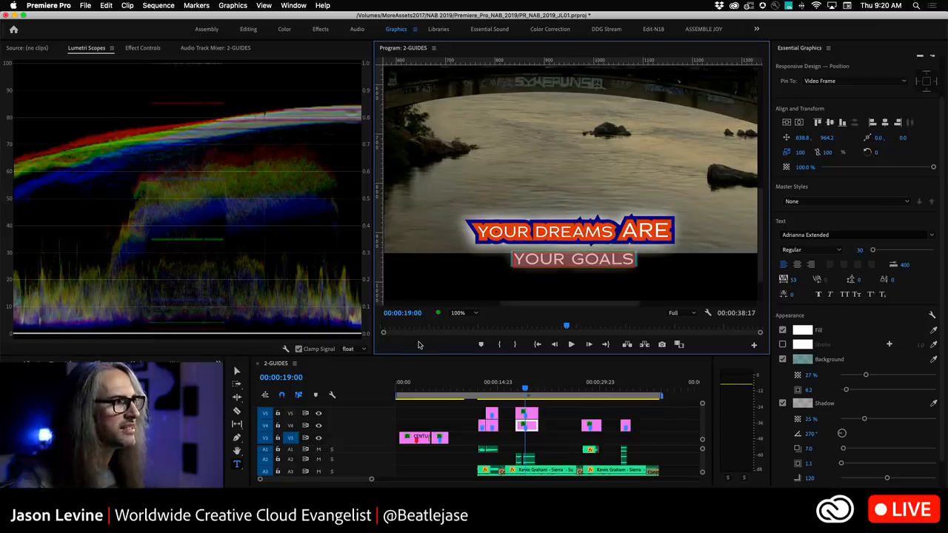
{"action": "left_click", "coordinate": [366, 379]}
{"action": "left_click", "coordinate": [457, 275]}
{"action": "left_click", "coordinate": [693, 275]}
{"action": "left_click", "coordinate": [240, 371]}
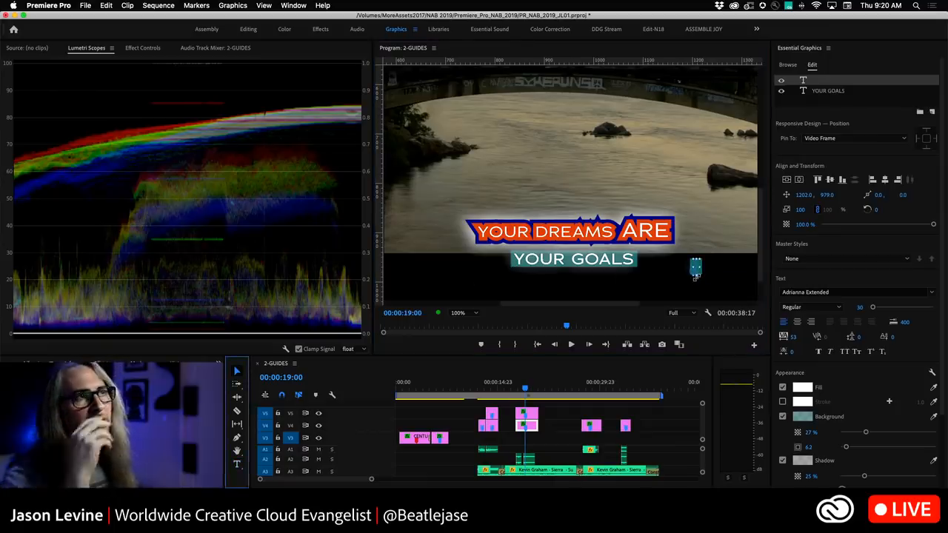
{"action": "right_click", "coordinate": [805, 80]}
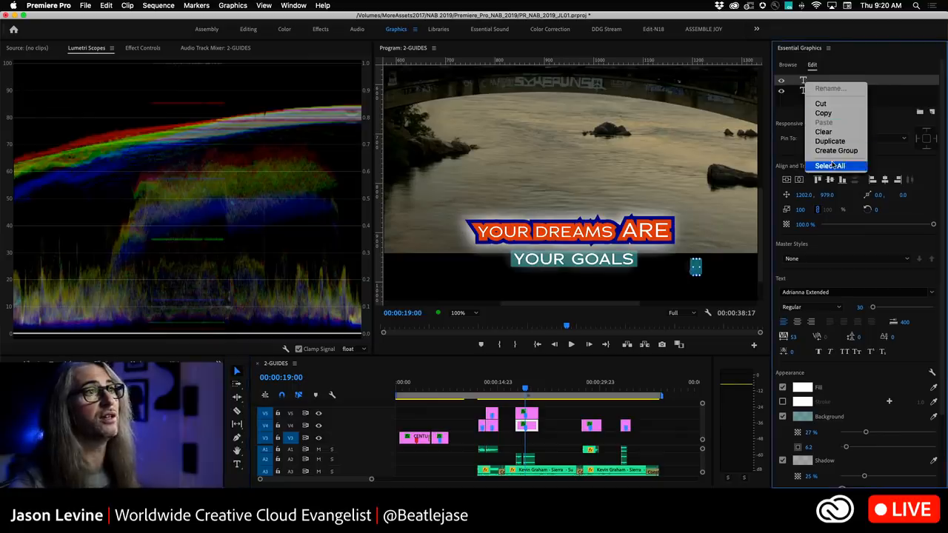
{"action": "left_click", "coordinate": [830, 132]}
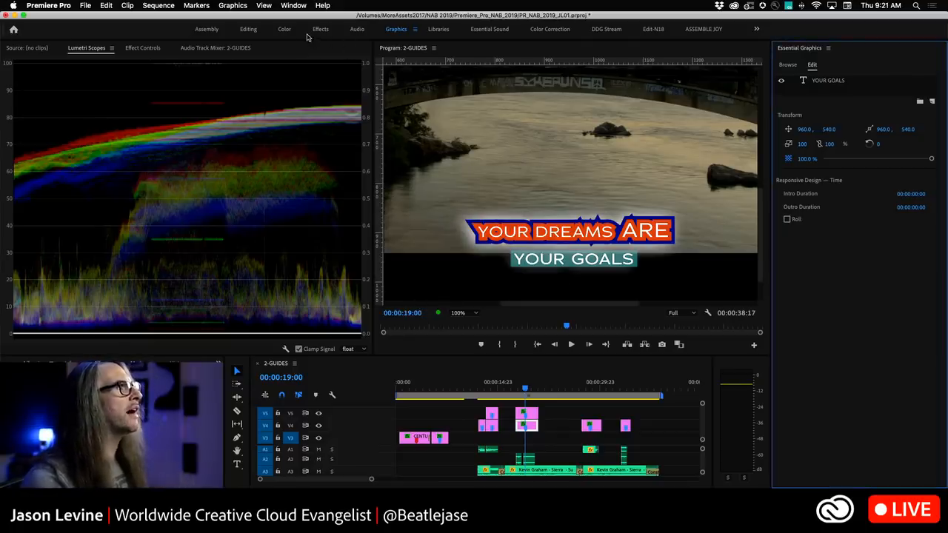
Open the 3-FASTER MASK TRACKING sequence in the Color workspace and show its Effect Controls.
{"action": "left_click", "coordinate": [21, 360]}
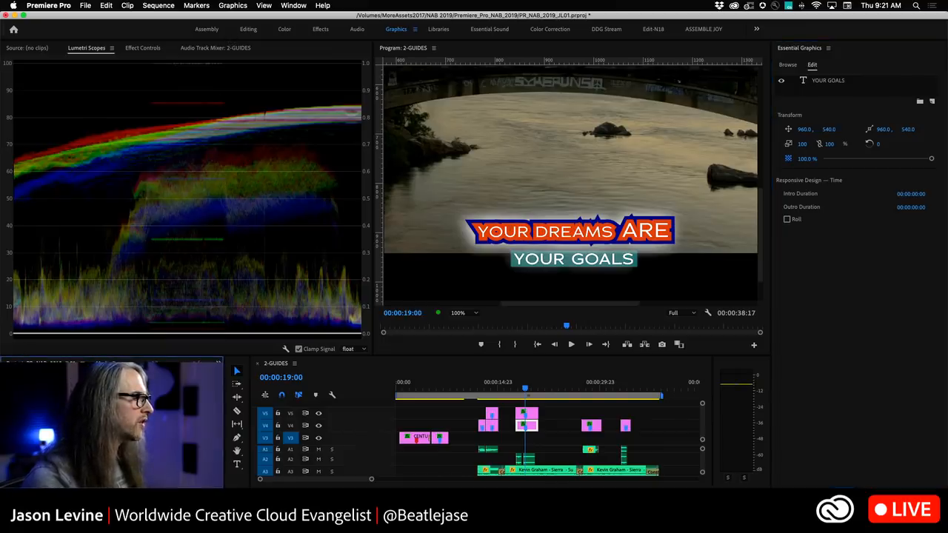
{"action": "double_click", "coordinate": [60, 426]}
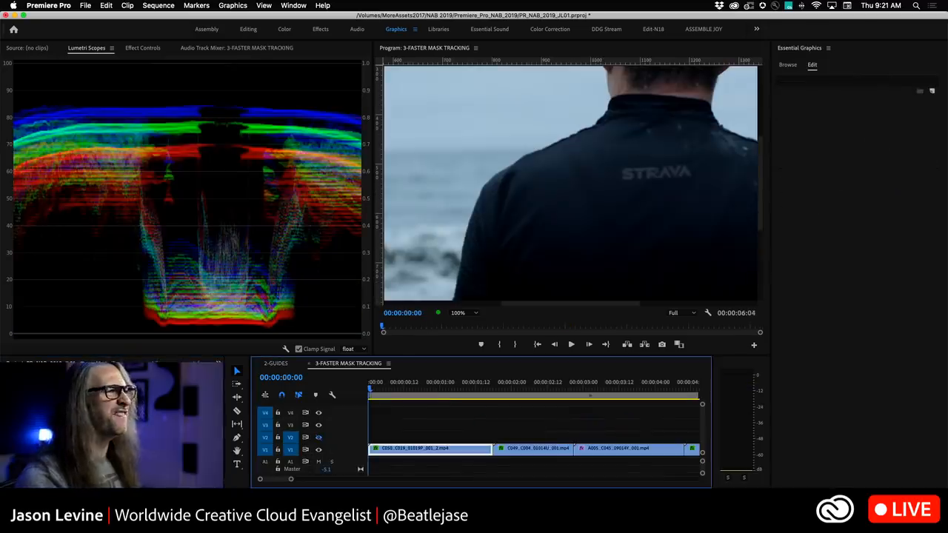
{"action": "left_click", "coordinate": [285, 29]}
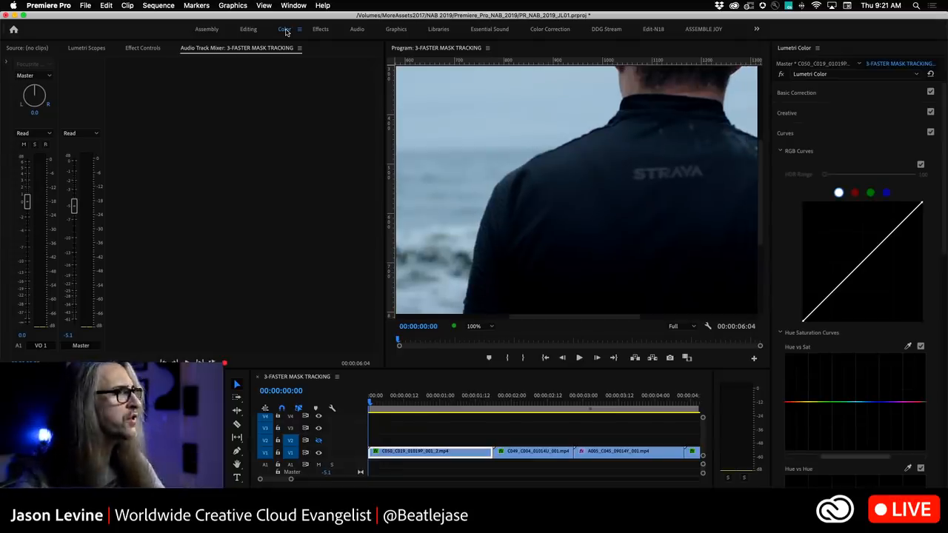
{"action": "left_click", "coordinate": [143, 49]}
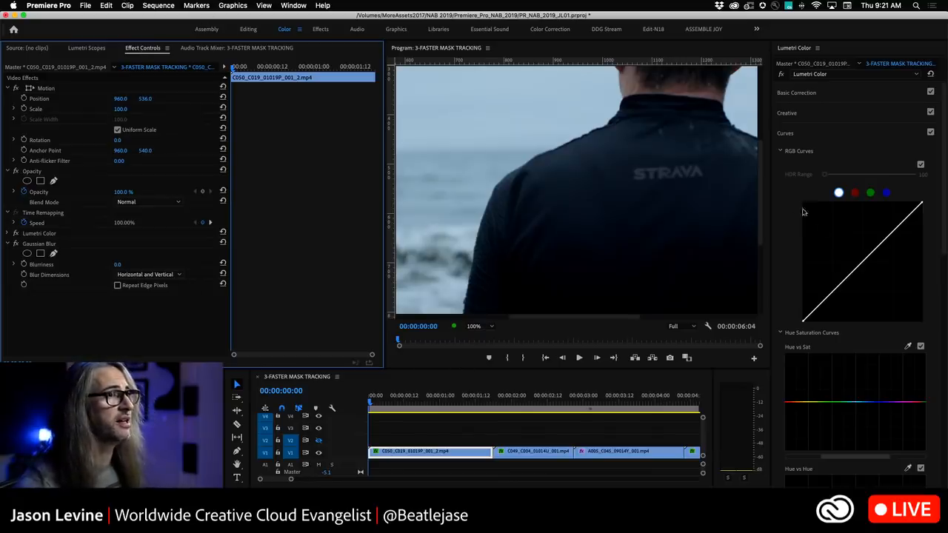
Preview the masking clip in the Program Monitor at 100%, 75% and Fit zoom, playing it back and forth.
{"action": "left_click_drag", "start_coordinate": [538, 319], "coordinate": [566, 319]}
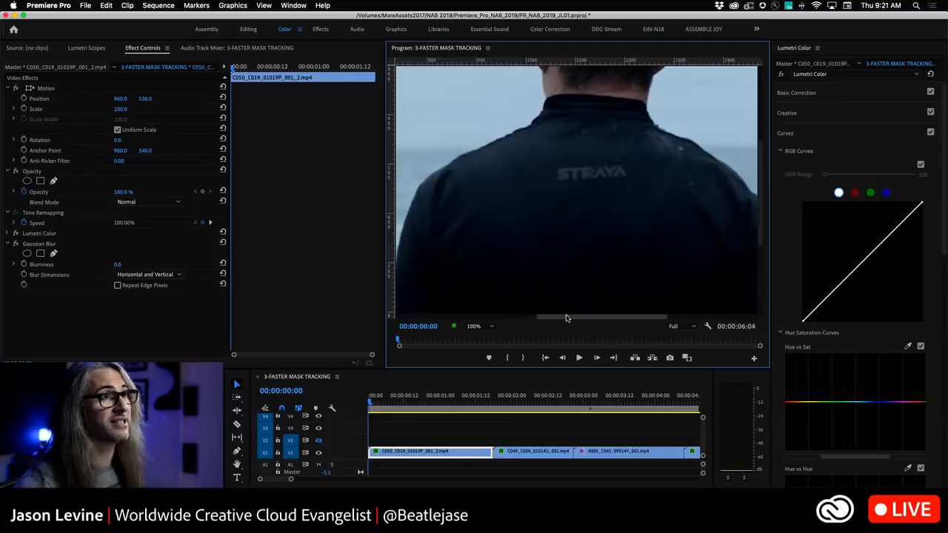
{"action": "left_click", "coordinate": [478, 326]}
{"action": "left_click", "coordinate": [479, 381]}
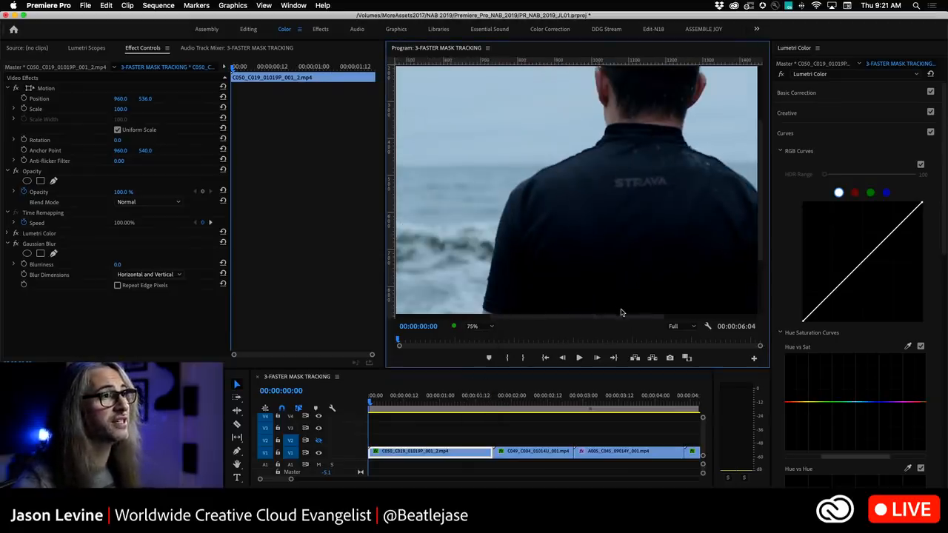
{"action": "left_click_drag", "start_coordinate": [623, 320], "coordinate": [650, 321]}
{"action": "left_click_drag", "start_coordinate": [761, 244], "coordinate": [759, 220]}
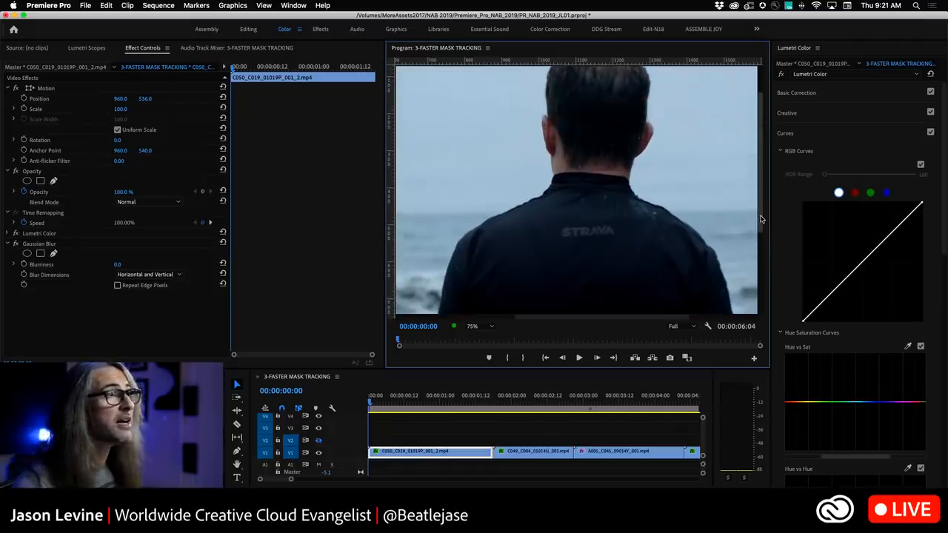
{"action": "left_click", "coordinate": [473, 327]}
{"action": "left_click", "coordinate": [474, 336]}
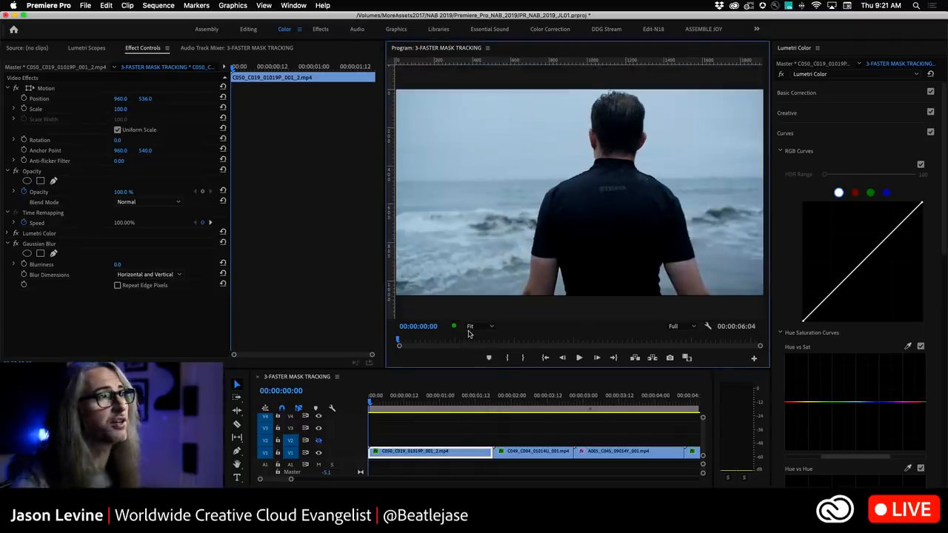
{"action": "key", "text": "space"}
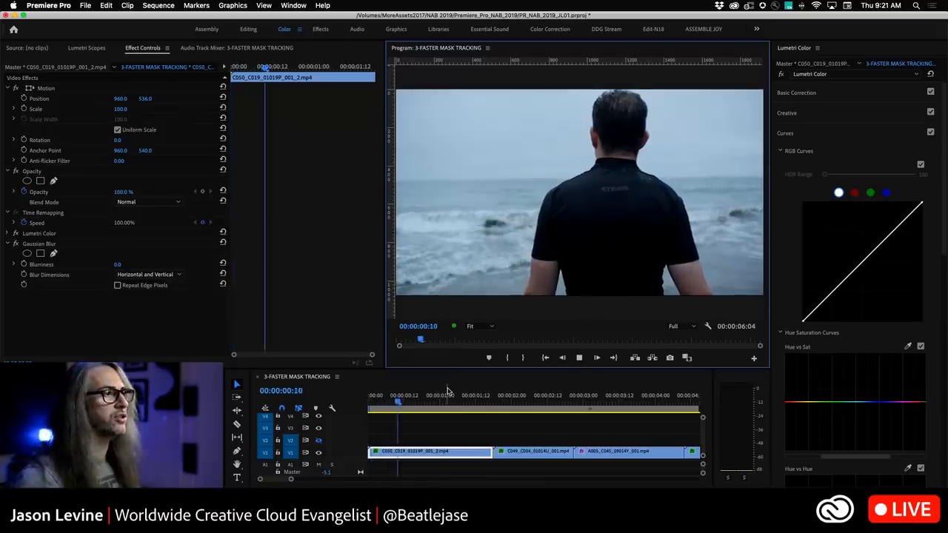
{"action": "key", "text": "j"}
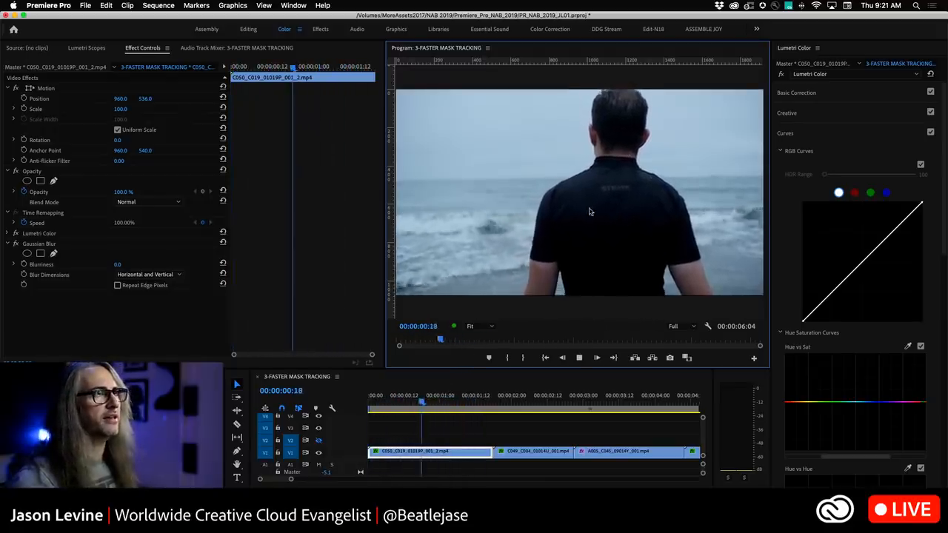
{"action": "key", "text": "l"}
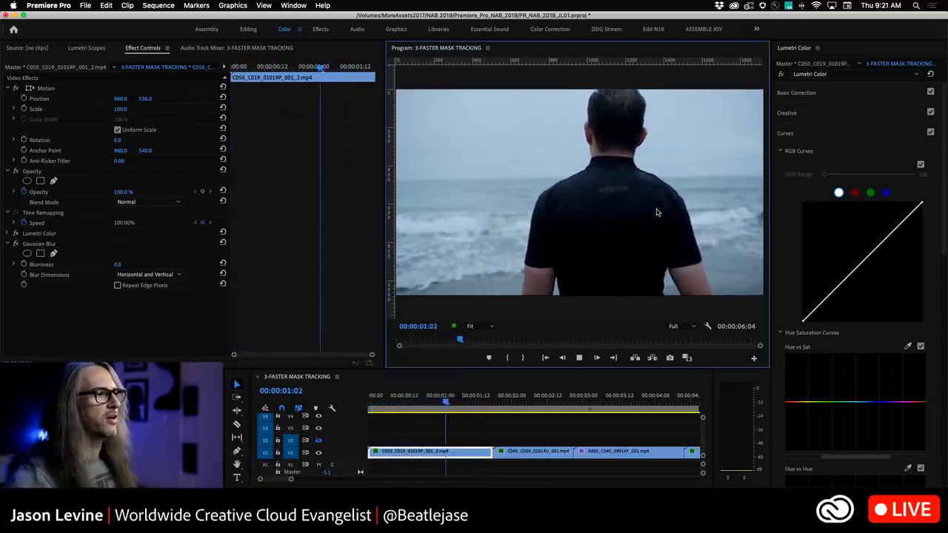
{"action": "key", "text": "j"}
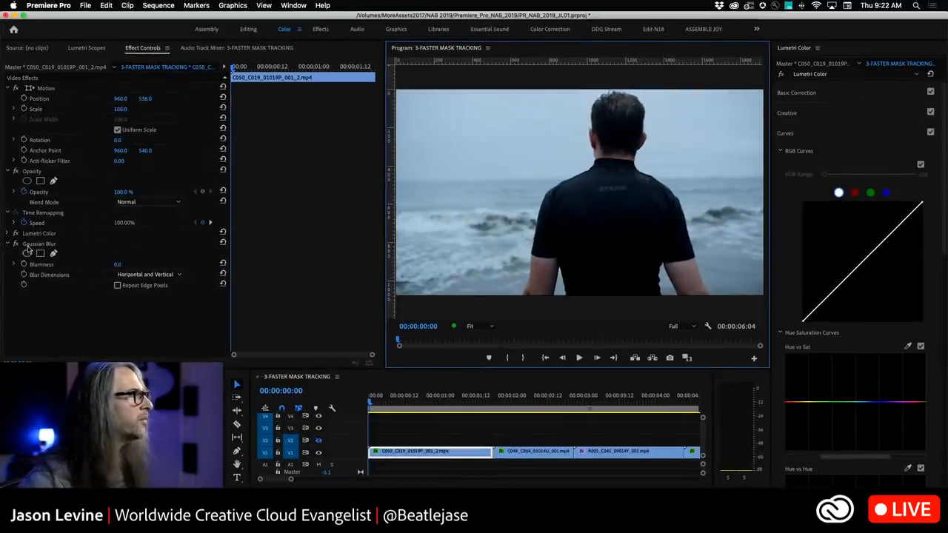
Add an ellipse mask to the Gaussian Blur and reshape it into a narrow oval around the STRAVA logo.
{"action": "left_click", "coordinate": [28, 252]}
{"action": "left_click_drag", "start_coordinate": [563, 200], "coordinate": [593, 198]}
{"action": "left_click", "coordinate": [480, 326]}
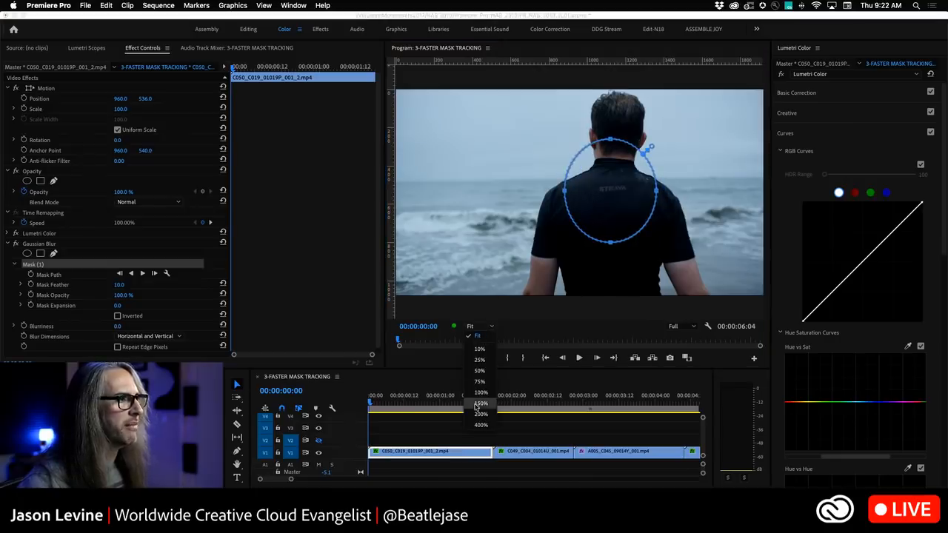
{"action": "left_click", "coordinate": [481, 392]}
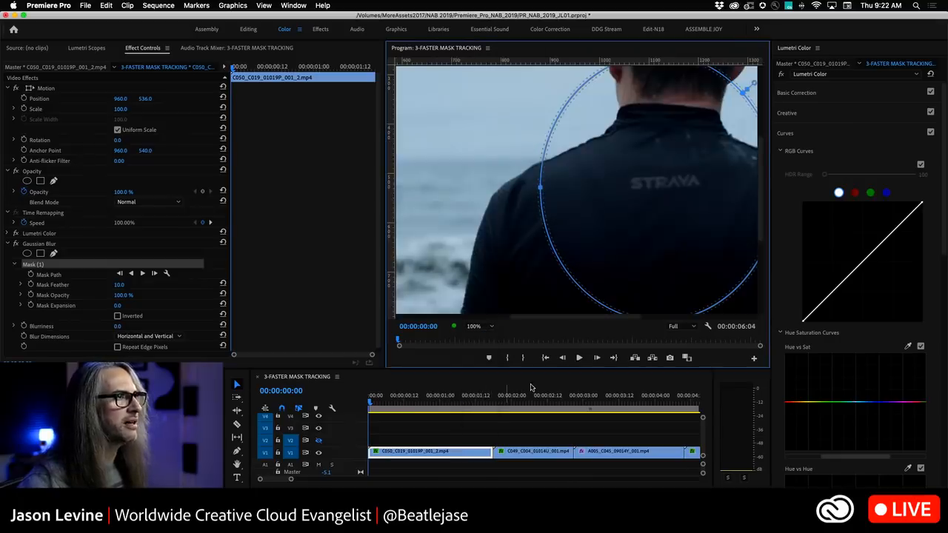
{"action": "left_click", "coordinate": [480, 326]}
{"action": "left_click", "coordinate": [481, 378]}
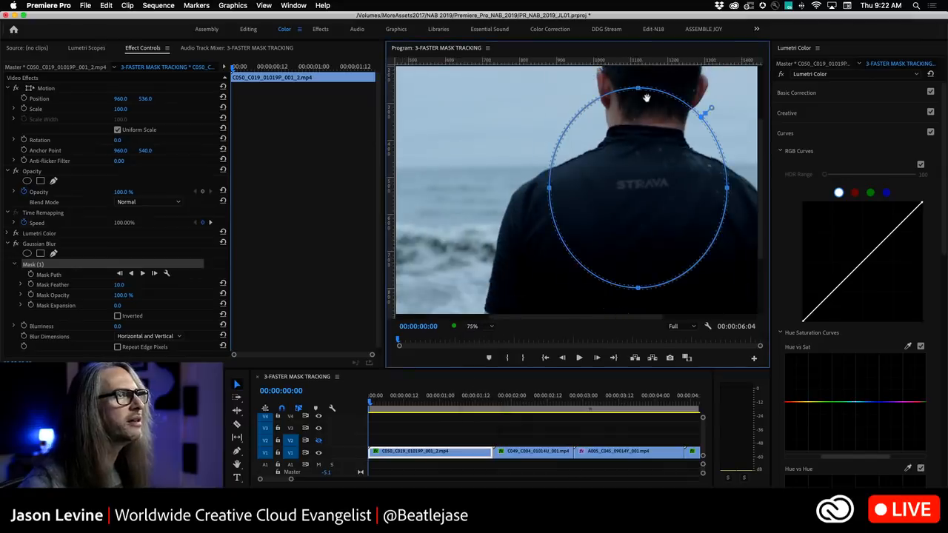
{"action": "left_click_drag", "start_coordinate": [638, 91], "coordinate": [634, 190]}
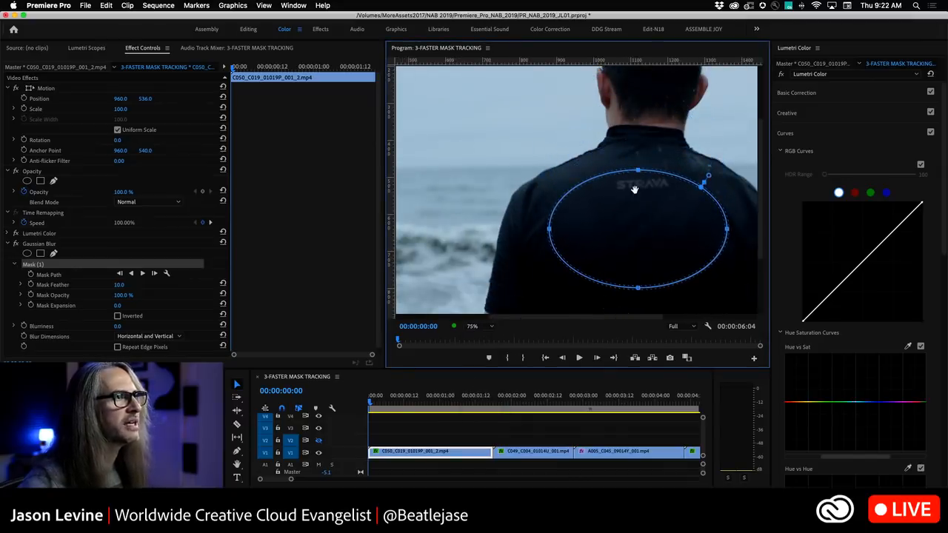
{"action": "left_click_drag", "start_coordinate": [637, 288], "coordinate": [647, 201]}
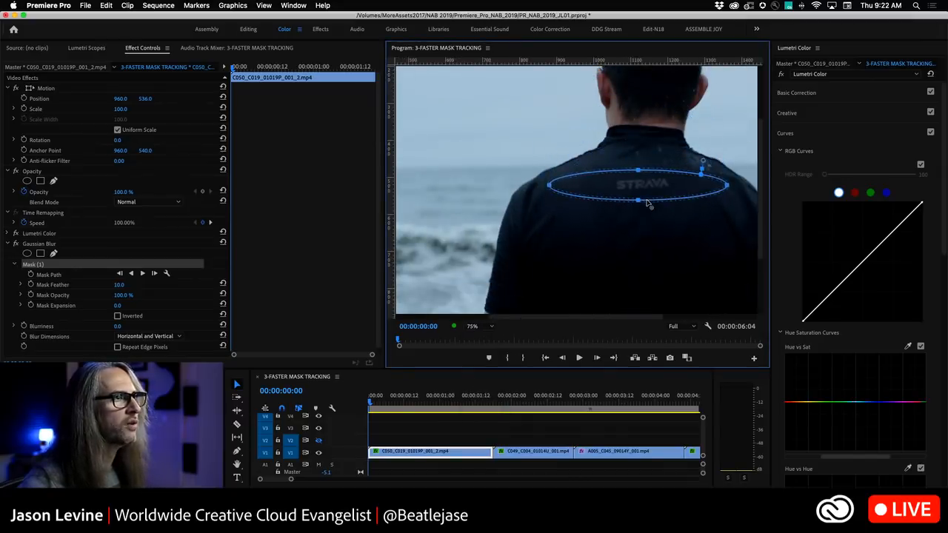
{"action": "left_click_drag", "start_coordinate": [549, 186], "coordinate": [605, 190]}
{"action": "left_click_drag", "start_coordinate": [728, 186], "coordinate": [651, 185]}
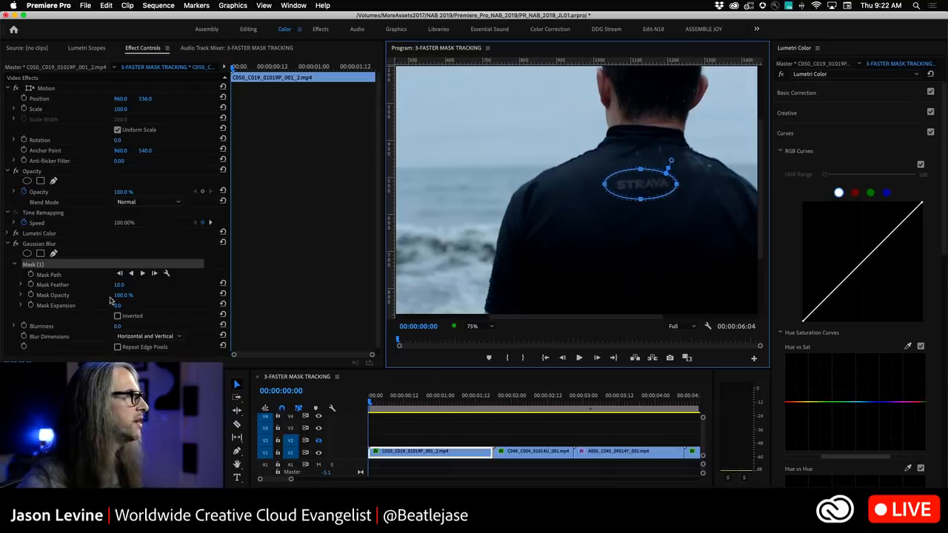
Set the mask expansion to 11 and track the selected mask forward through the clip.
{"action": "left_click_drag", "start_coordinate": [117, 305], "coordinate": [125, 305]}
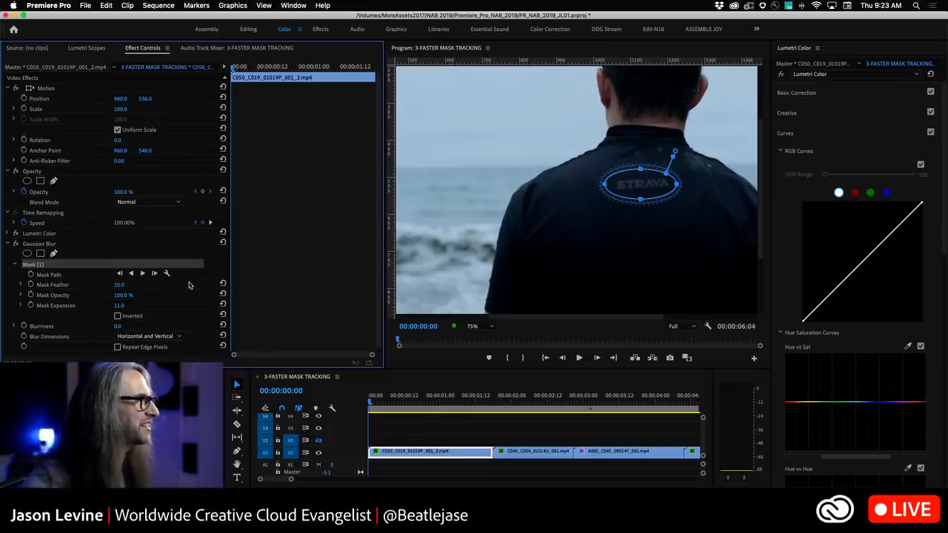
{"action": "left_click", "coordinate": [167, 273]}
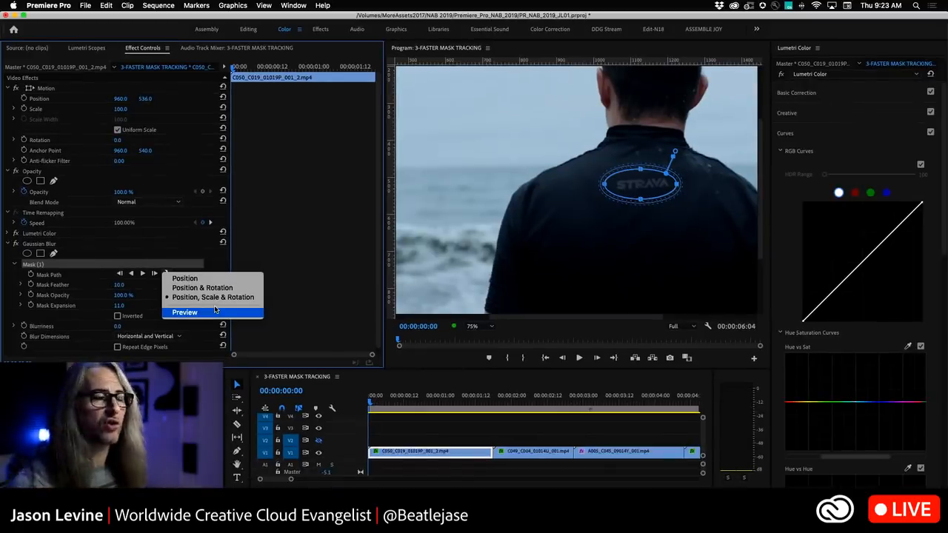
{"action": "left_click", "coordinate": [177, 265]}
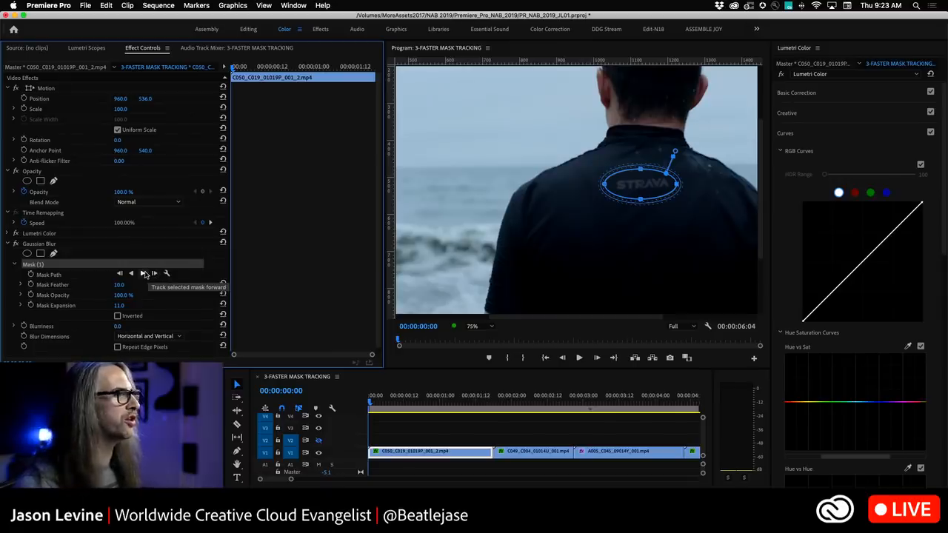
{"action": "left_click", "coordinate": [143, 274]}
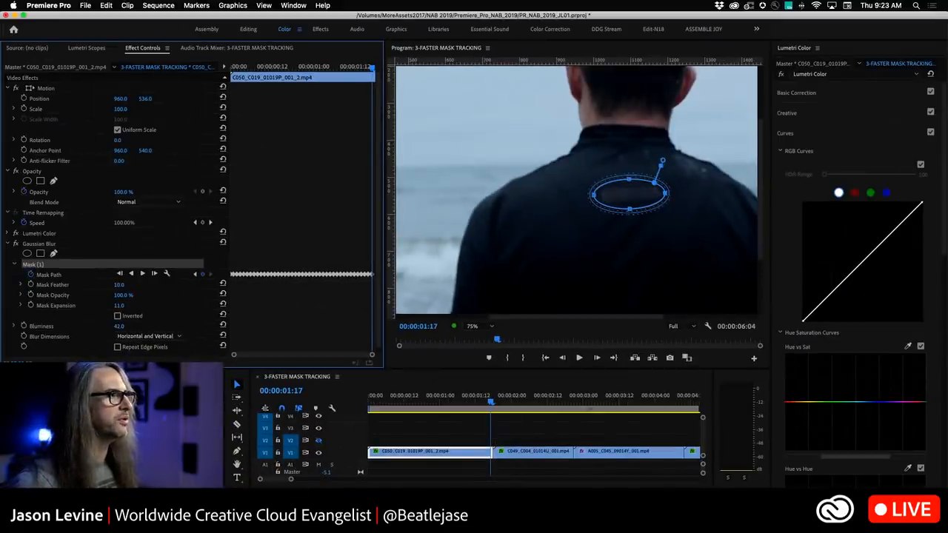
Set the Gaussian Blur blurriness to 70 and return to the clip's start at Fit zoom.
{"action": "left_click_drag", "start_coordinate": [119, 327], "coordinate": [123, 327]}
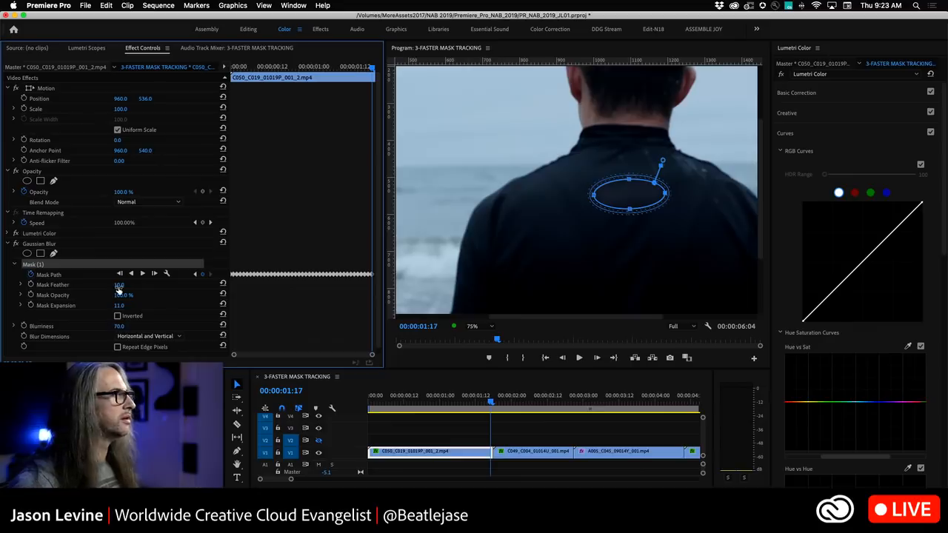
{"action": "left_click", "coordinate": [482, 326]}
{"action": "left_click", "coordinate": [482, 335]}
{"action": "left_click_drag", "start_coordinate": [490, 404], "coordinate": [323, 409]}
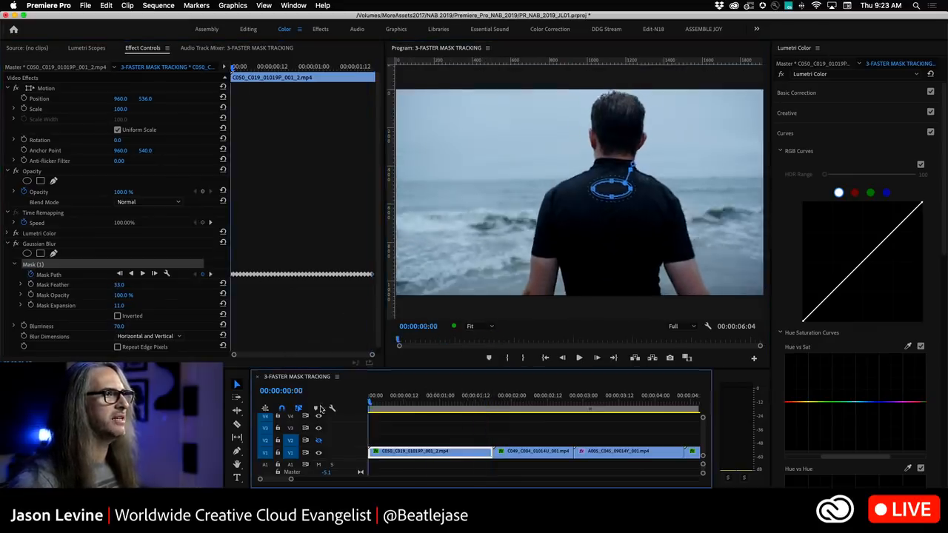
Play back the start of the clip to review the tracked blur on the logo.
{"action": "key", "text": "space"}
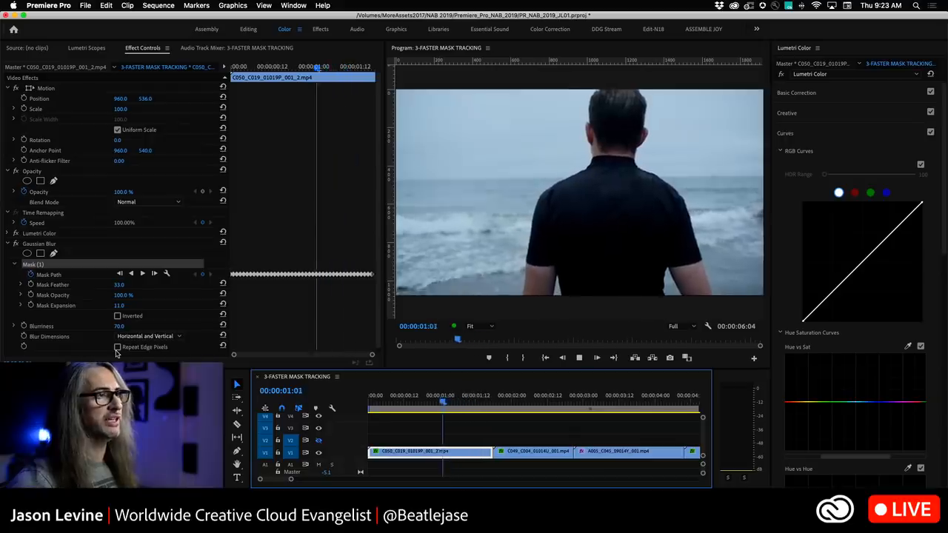
{"action": "key", "text": "l"}
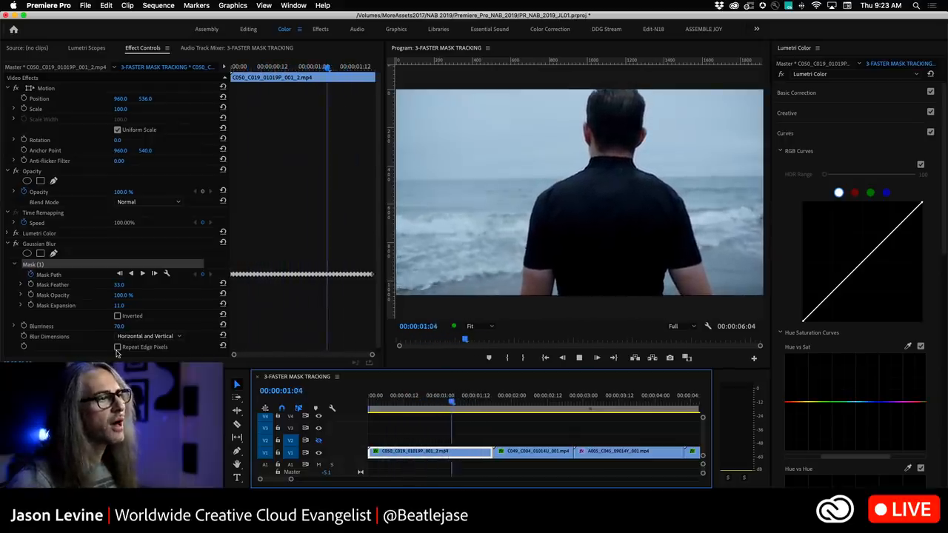
{"action": "key", "text": "j"}
{"action": "key", "text": "l"}
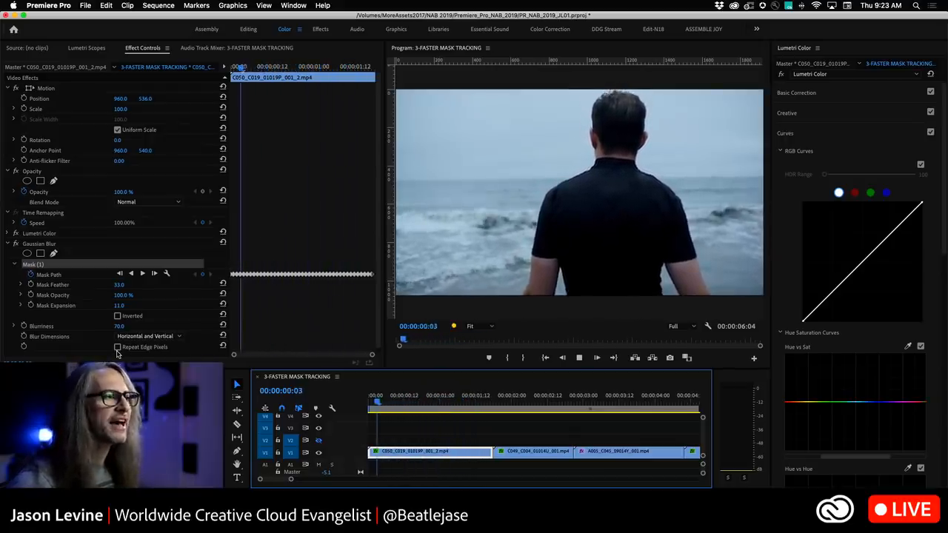
{"action": "key", "text": "j"}
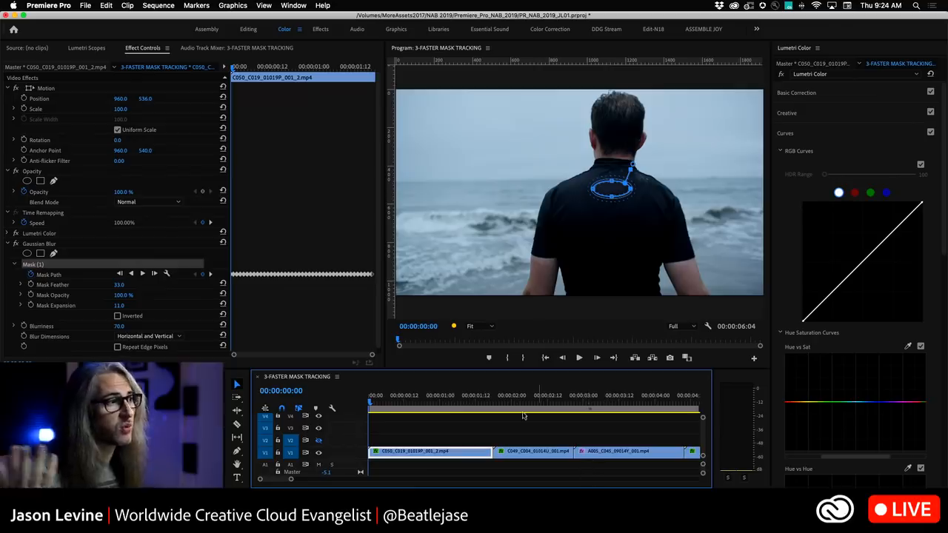
Jump to the cyclist clip and reshape its Rider Mask ellipse around the rider's head.
{"action": "key", "text": "Down"}
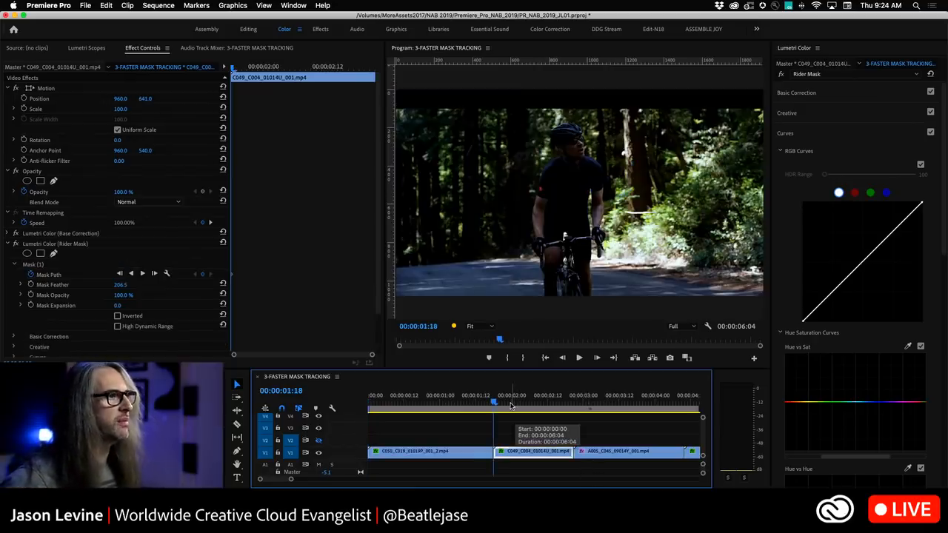
{"action": "left_click", "coordinate": [43, 265]}
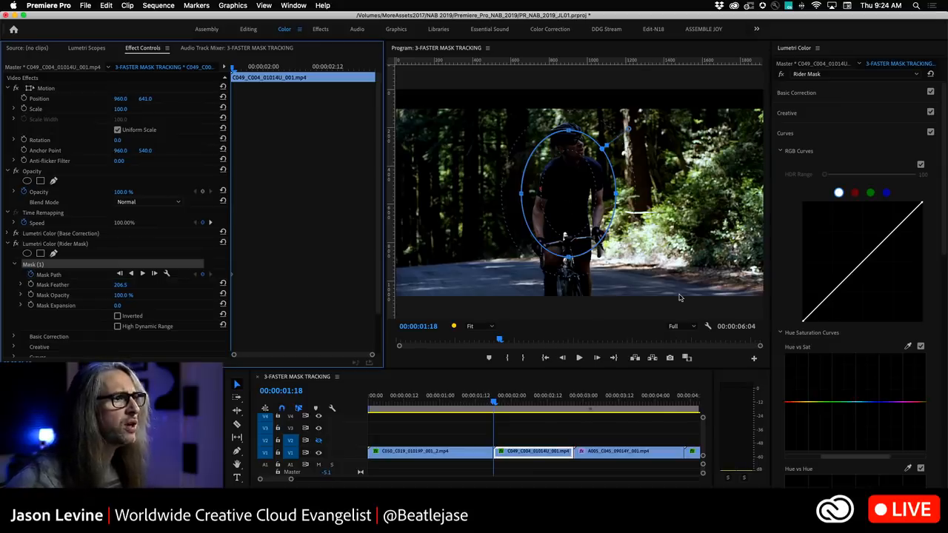
{"action": "left_click_drag", "start_coordinate": [552, 209], "coordinate": [561, 155]}
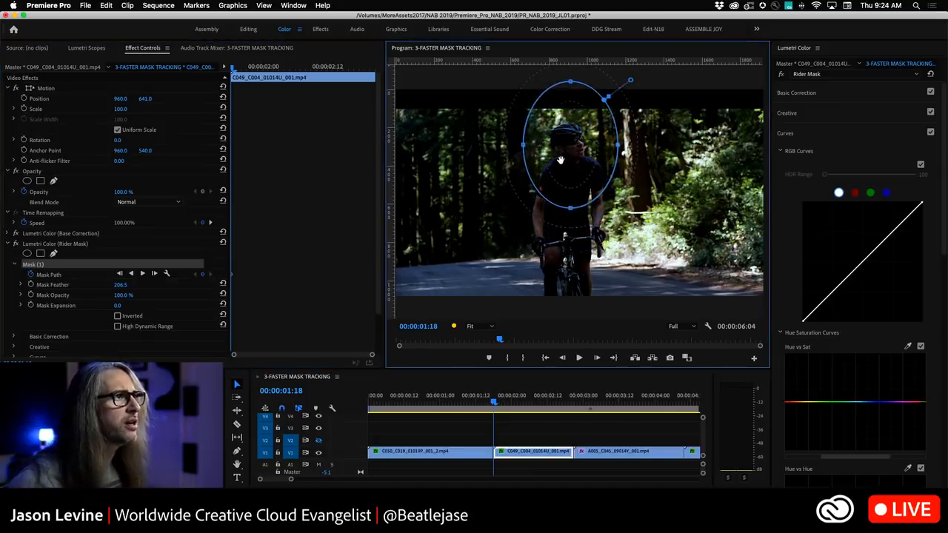
{"action": "left_click_drag", "start_coordinate": [572, 80], "coordinate": [571, 119]}
{"action": "left_click_drag", "start_coordinate": [571, 208], "coordinate": [570, 168]}
{"action": "left_click_drag", "start_coordinate": [526, 147], "coordinate": [545, 149]}
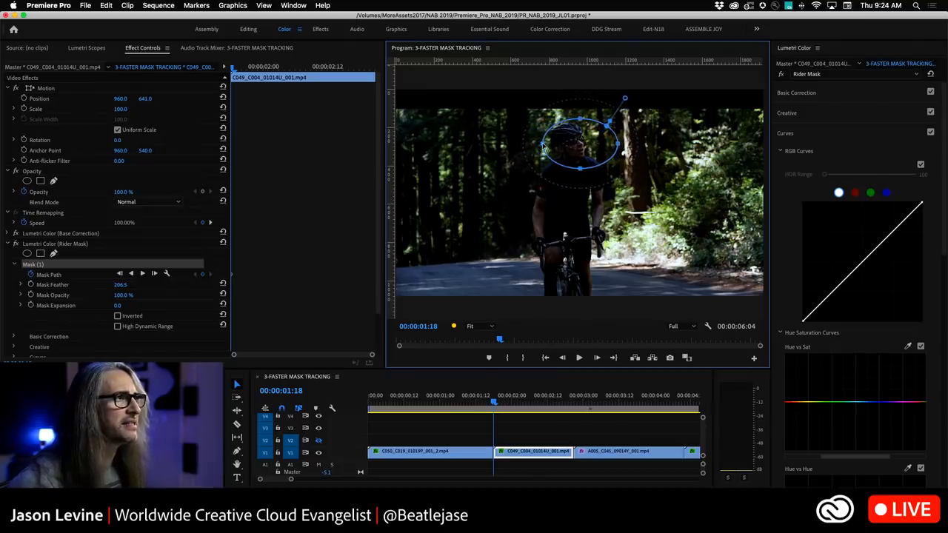
Reposition the mask over the head at a later frame and set its feather to 92.5.
{"action": "left_click_drag", "start_coordinate": [495, 403], "coordinate": [524, 403]}
{"action": "left_click_drag", "start_coordinate": [578, 149], "coordinate": [573, 145]}
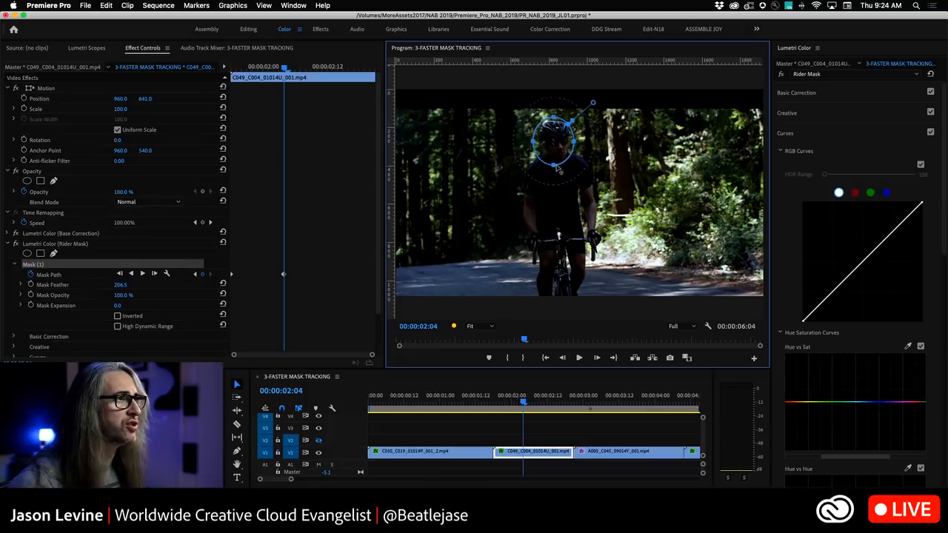
{"action": "left_click_drag", "start_coordinate": [550, 156], "coordinate": [554, 156]}
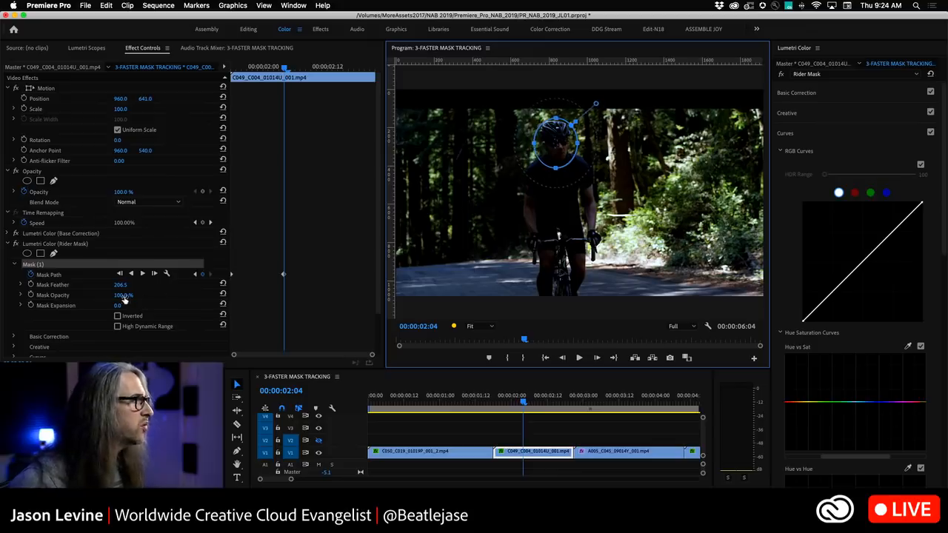
{"action": "left_click_drag", "start_coordinate": [122, 286], "coordinate": [184, 286]}
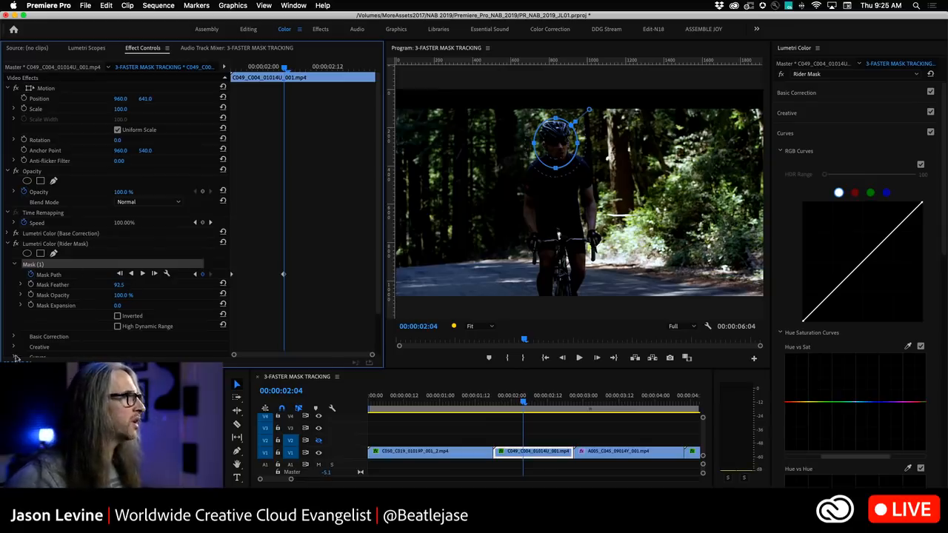
Set the Rider Mask's Basic Correction exposure to 1.9 and toggle the effect off and on to compare.
{"action": "left_click", "coordinate": [16, 337]}
{"action": "scroll", "coordinate": [378, 273], "scroll_direction": "down", "scroll_amount": 5}
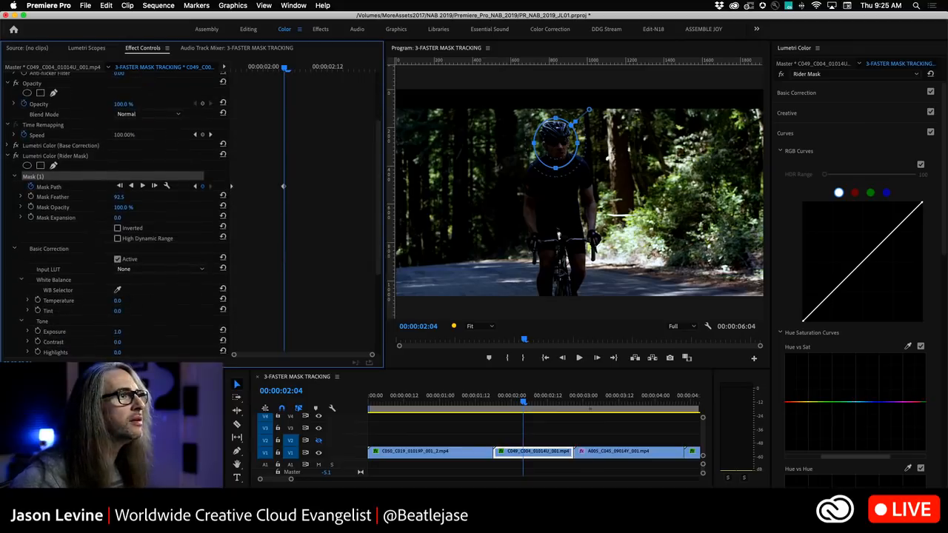
{"action": "left_click_drag", "start_coordinate": [117, 332], "coordinate": [127, 332]}
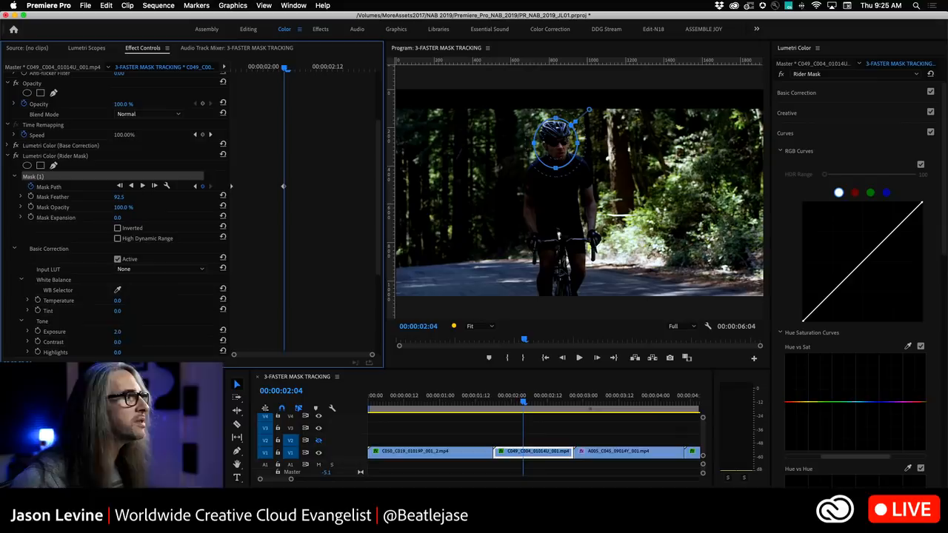
{"action": "left_click", "coordinate": [15, 156]}
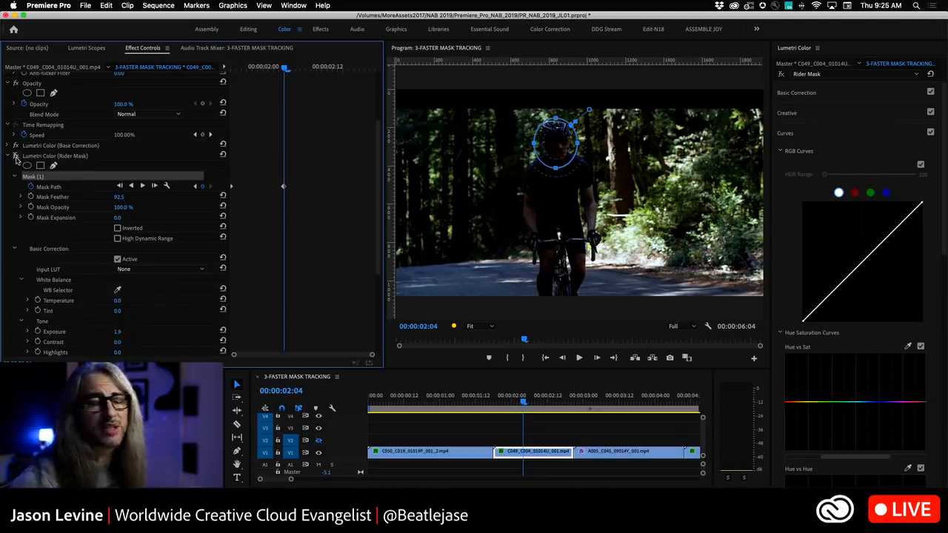
{"action": "left_click", "coordinate": [16, 157]}
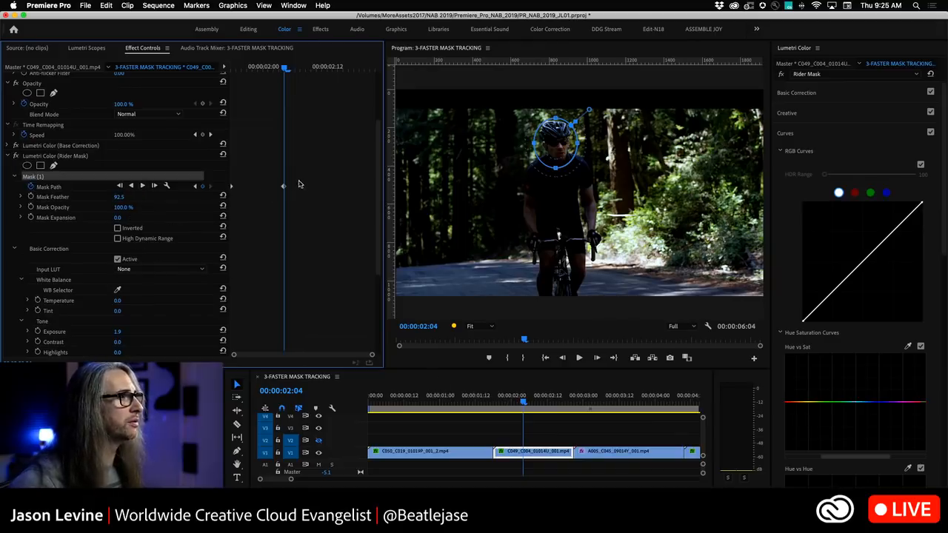
Track the Rider Mask path forward through the cyclist clip from the current frame.
{"action": "right_click", "coordinate": [233, 189]}
{"action": "key", "text": "Escape"}
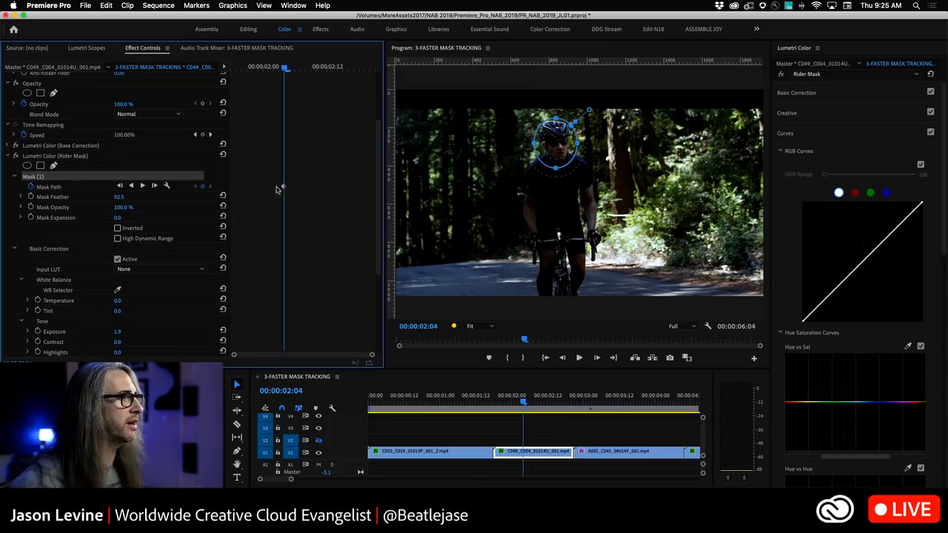
{"action": "mouse_move", "coordinate": [283, 186]}
{"action": "left_mouse_down"}
{"action": "mouse_move", "coordinate": [228, 190]}
{"action": "mouse_move", "coordinate": [284, 190]}
{"action": "left_mouse_up"}
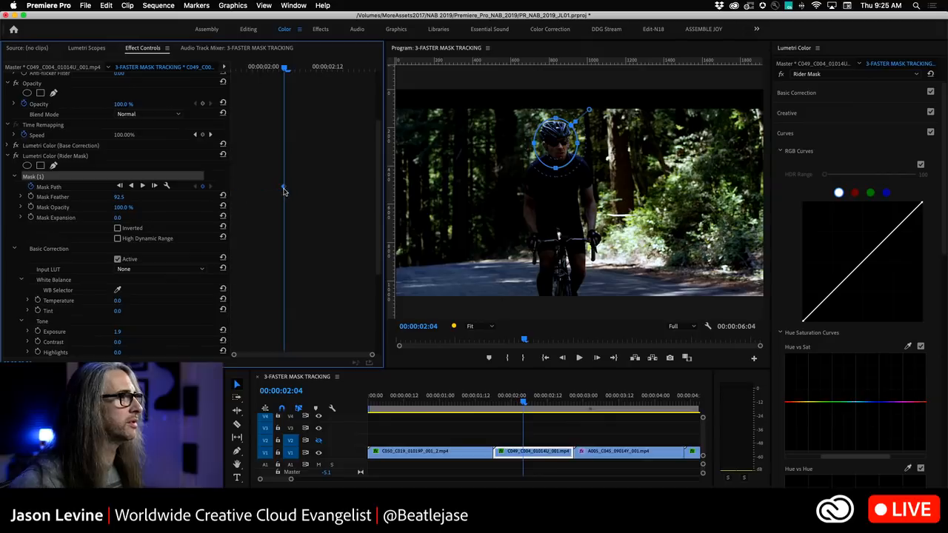
{"action": "left_click", "coordinate": [143, 185]}
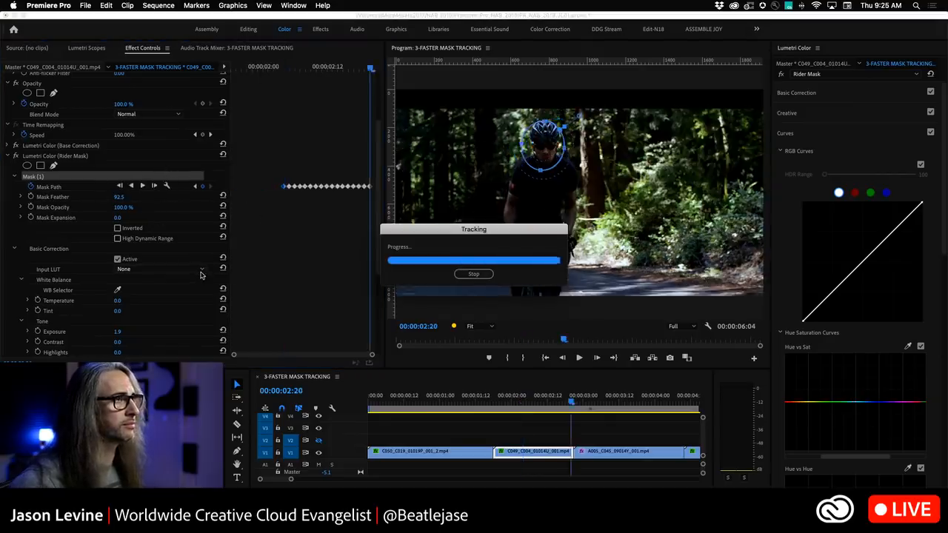
Collapse the Rider Mask effect's mask and correction sections and play the cyclist clip from an earlier frame.
{"action": "left_click_drag", "start_coordinate": [571, 406], "coordinate": [505, 407]}
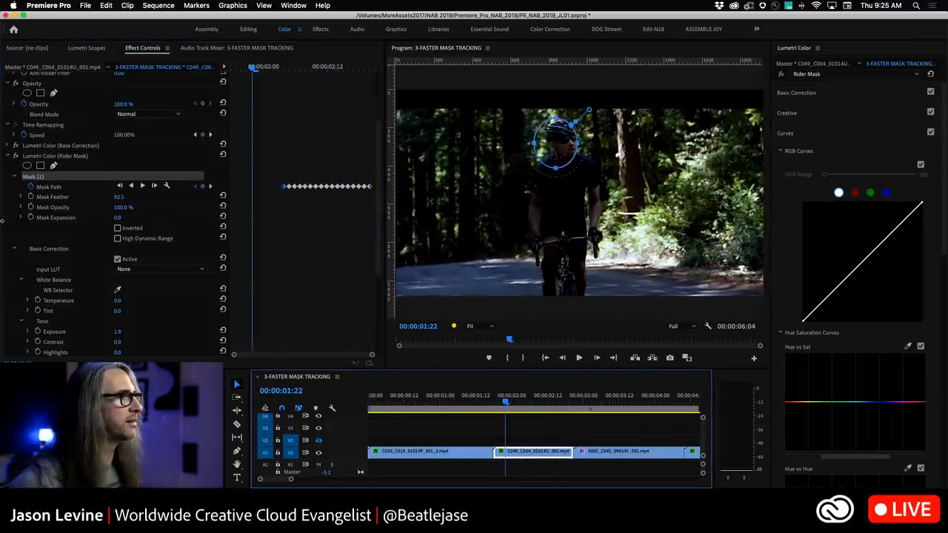
{"action": "left_click", "coordinate": [12, 178]}
{"action": "left_click", "coordinate": [14, 198]}
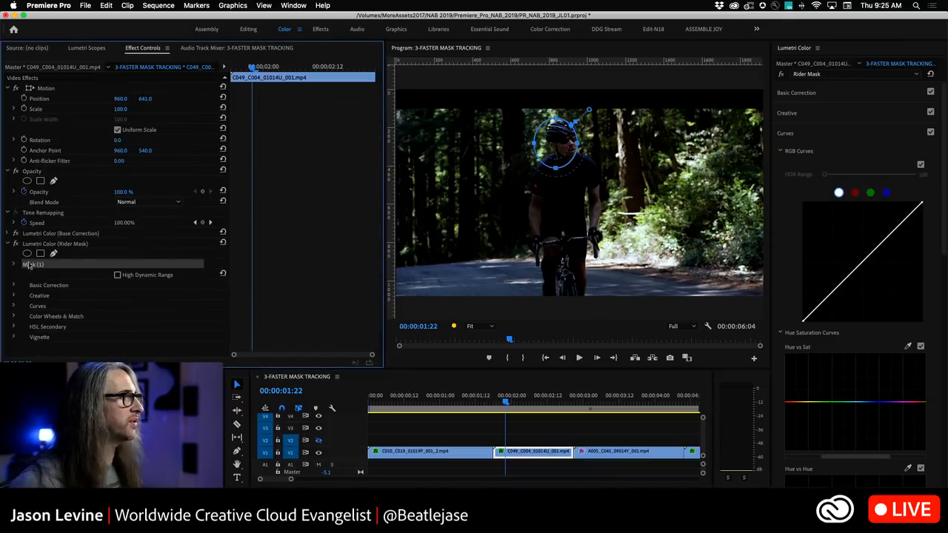
{"action": "left_click", "coordinate": [80, 359]}
{"action": "left_click", "coordinate": [510, 401]}
{"action": "key", "text": "space"}
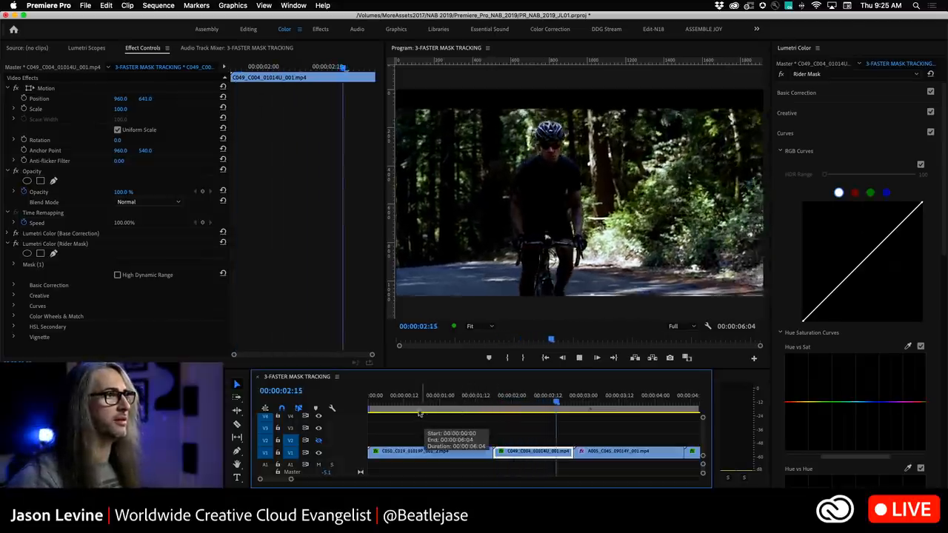
Toggle the Lumetri Color (Rider Mask) effect off and on while shuttling through playback to compare the tracked brightening.
{"action": "left_click", "coordinate": [17, 244]}
{"action": "key", "text": "l"}
{"action": "key", "text": "j"}
{"action": "left_click", "coordinate": [17, 244]}
{"action": "key", "text": "l"}
{"action": "key", "text": "j"}
{"action": "key", "text": "l"}
{"action": "key", "text": "j"}
{"action": "key", "text": "l"}
{"action": "key", "text": "j"}
{"action": "key", "text": "l"}
{"action": "key", "text": "j"}
{"action": "key", "text": "l"}
{"action": "key", "text": "j"}
{"action": "key", "text": "l"}
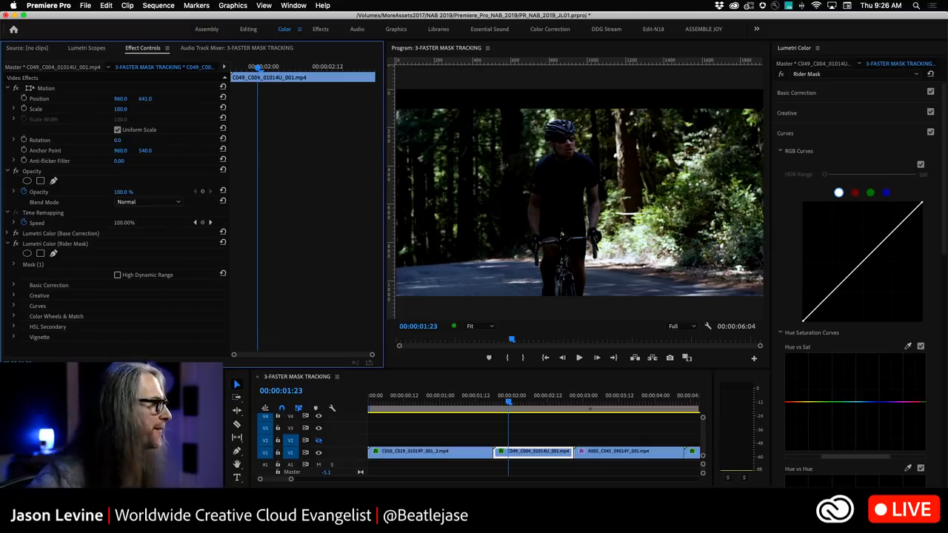
Open the 5-RENDER & REPLACE sequence and play it from the start.
{"action": "double_click", "coordinate": [89, 437]}
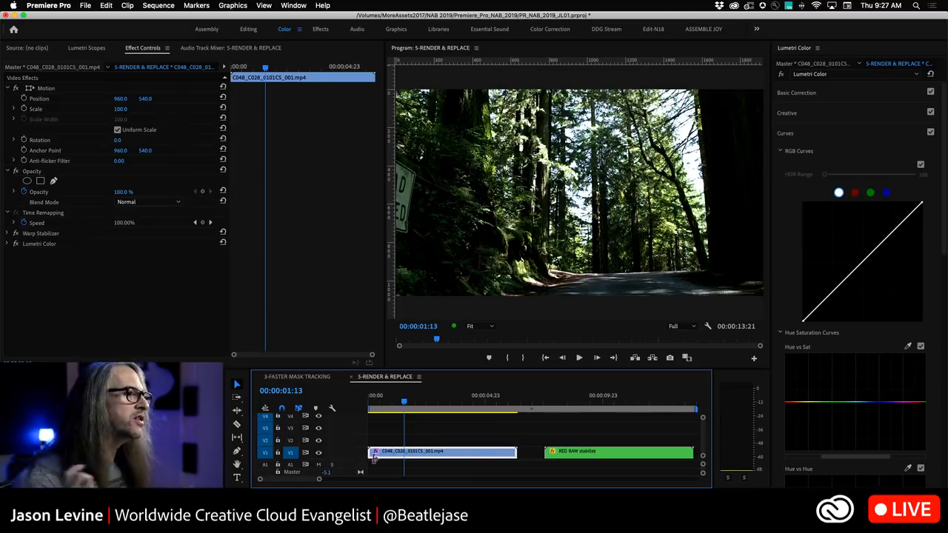
{"action": "left_click", "coordinate": [382, 402]}
{"action": "key", "text": "space"}
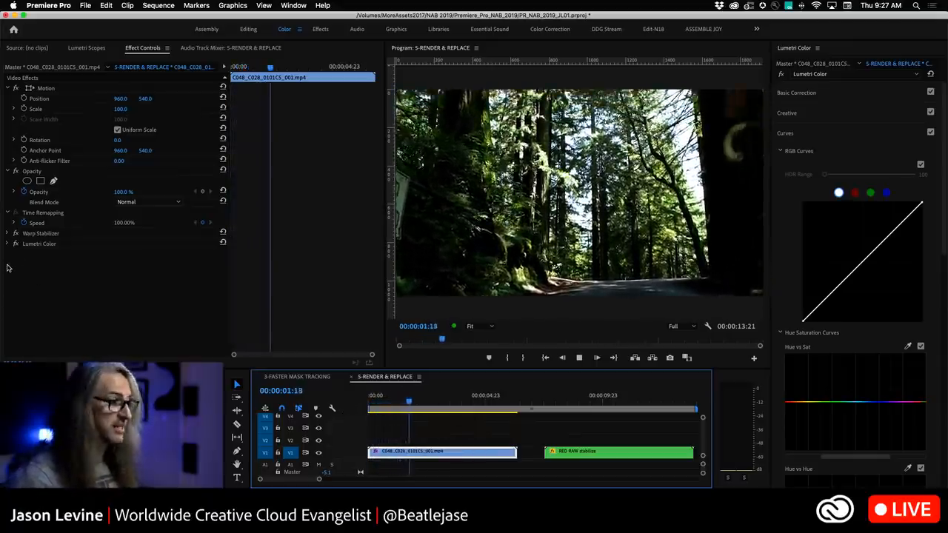
Toggle the Warp Stabilizer and Lumetri Color effects off and on during playback to compare the clip.
{"action": "key", "text": "j"}
{"action": "left_click", "coordinate": [16, 234]}
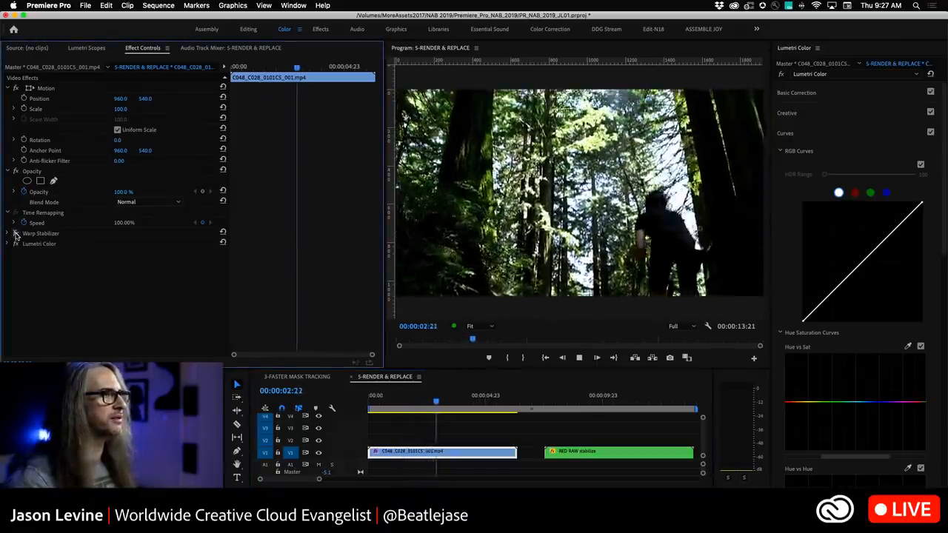
{"action": "key", "text": "j"}
{"action": "left_click", "coordinate": [16, 245]}
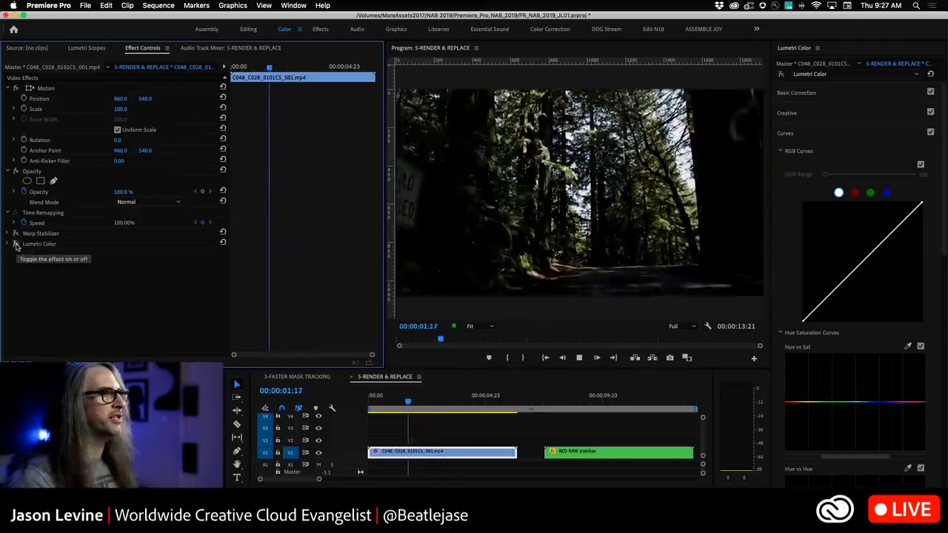
{"action": "left_click", "coordinate": [16, 245]}
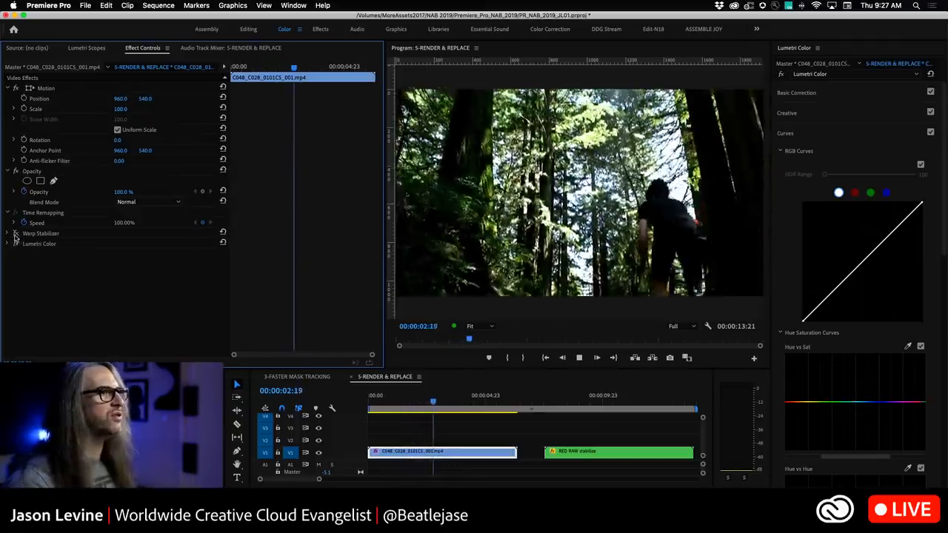
{"action": "key", "text": "j"}
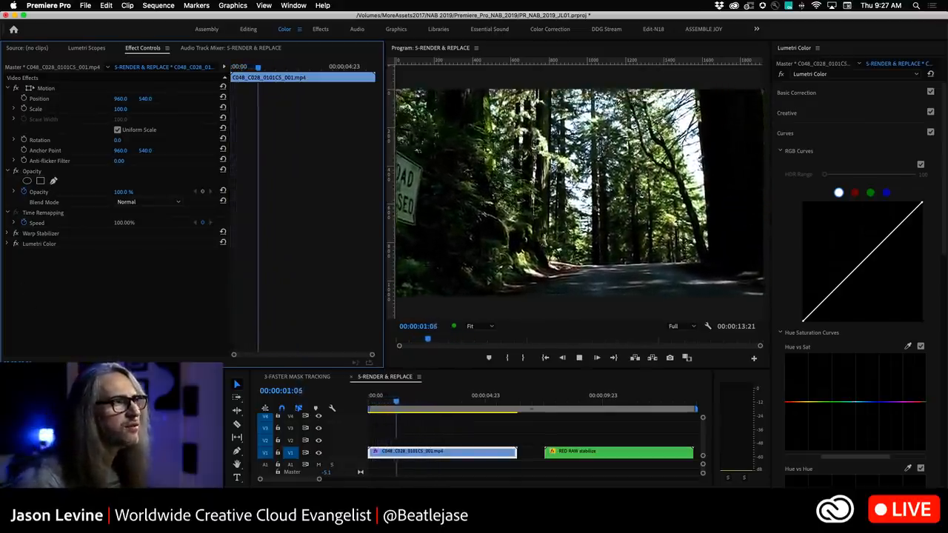
{"action": "key", "text": "j"}
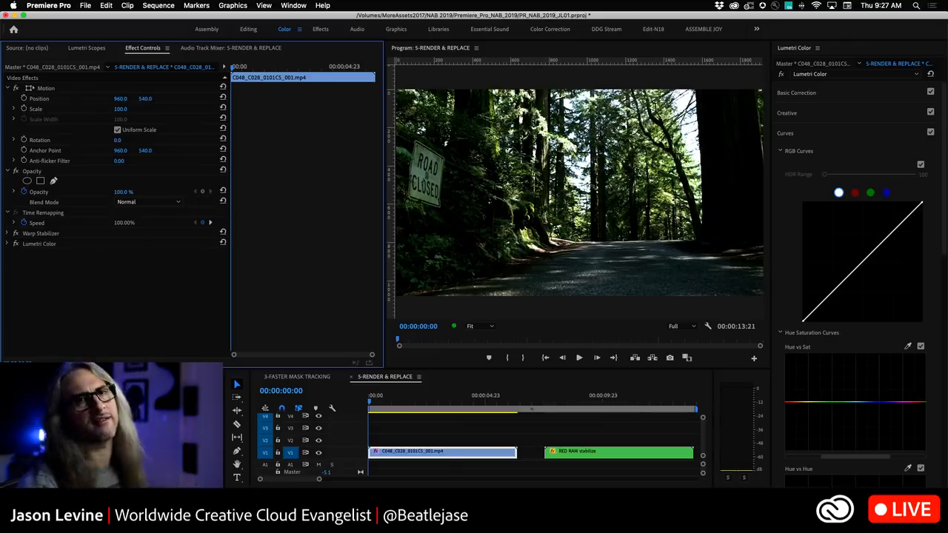
Render and Replace the forest clip using the default DNxHR/DNxHD MXF OP1a, Match Source settings.
{"action": "right_click", "coordinate": [418, 452]}
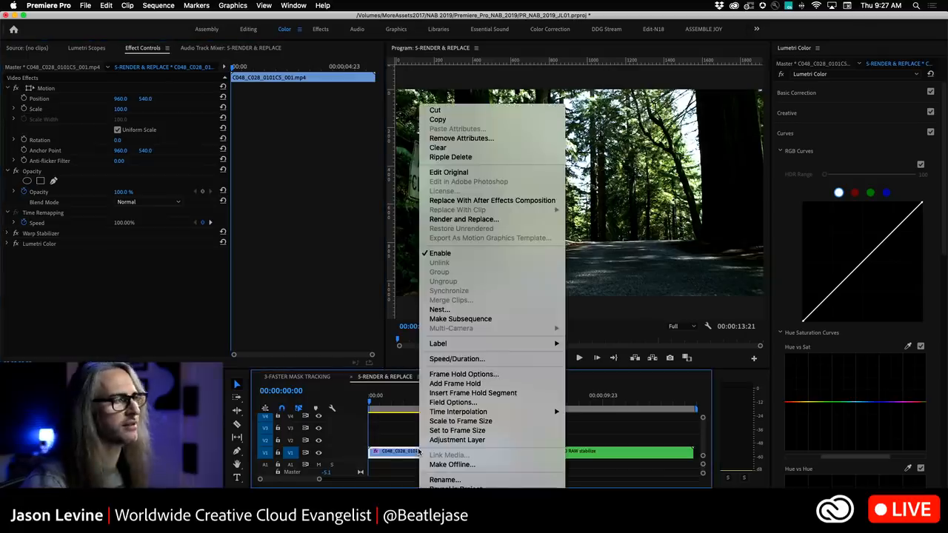
{"action": "left_click", "coordinate": [520, 223]}
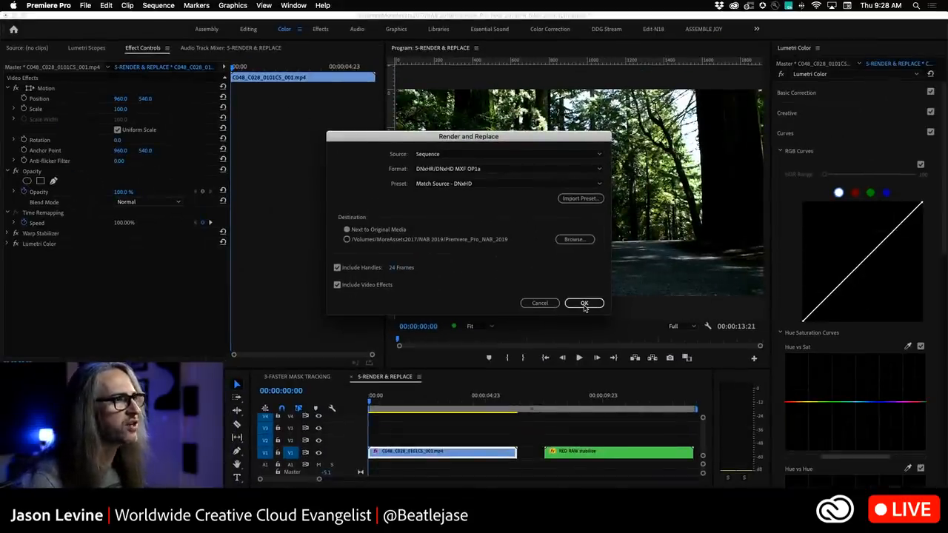
{"action": "left_click", "coordinate": [585, 305]}
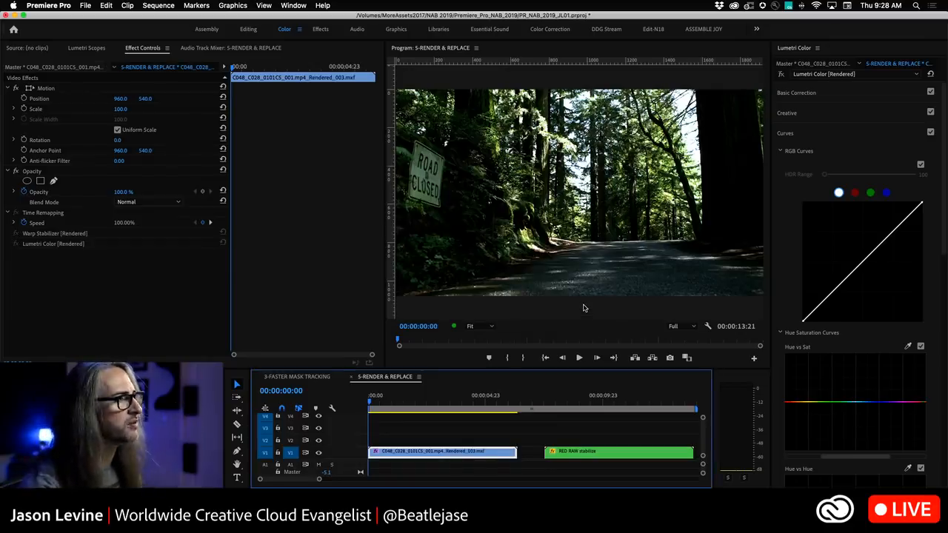
Play back the rendered forest clip from the start.
{"action": "key", "text": "space"}
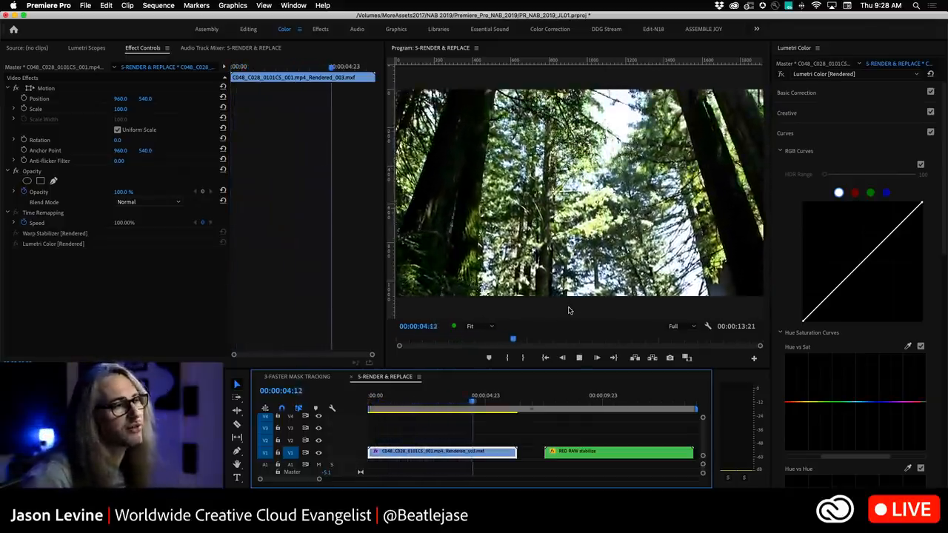
{"action": "key", "text": "j"}
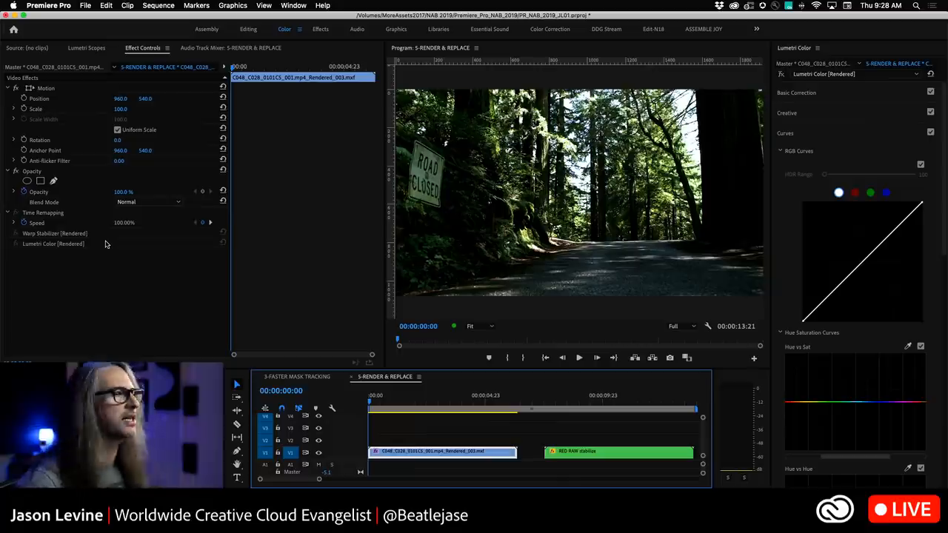
{"action": "key", "text": "space"}
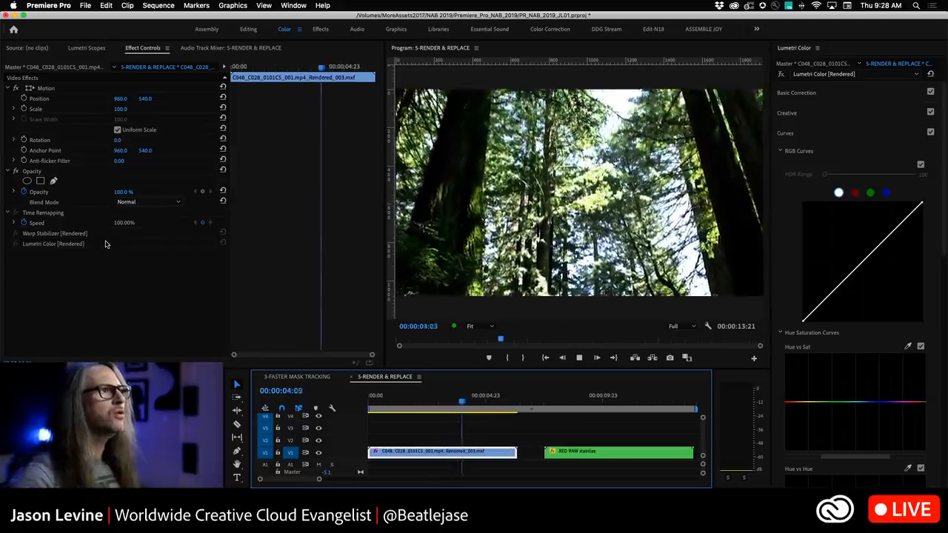
{"action": "key", "text": "j"}
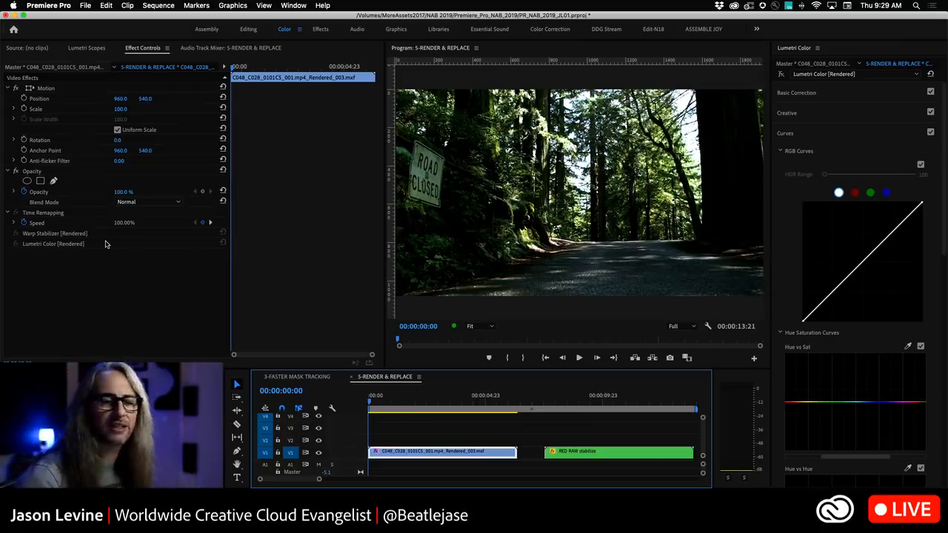
Restore the forest clip to its unrendered state.
{"action": "right_click", "coordinate": [412, 456]}
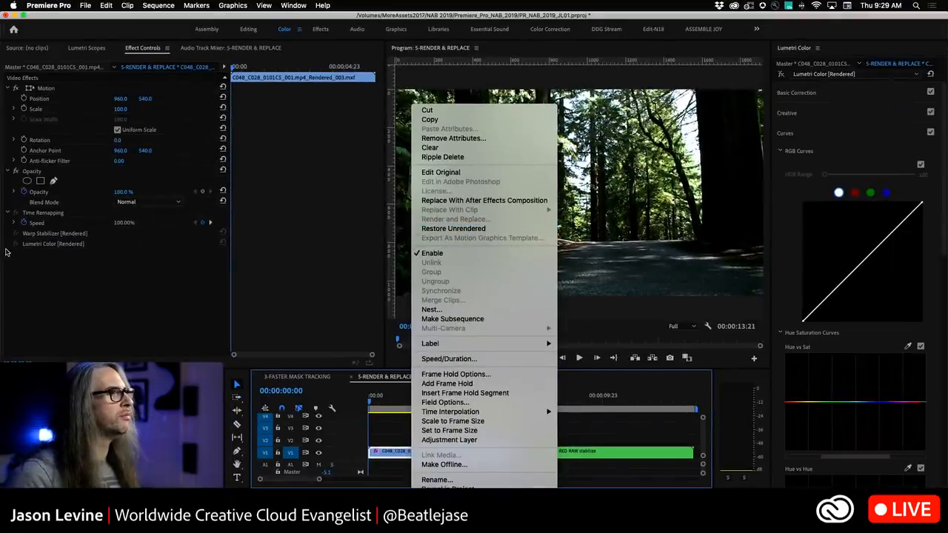
{"action": "left_click", "coordinate": [453, 229]}
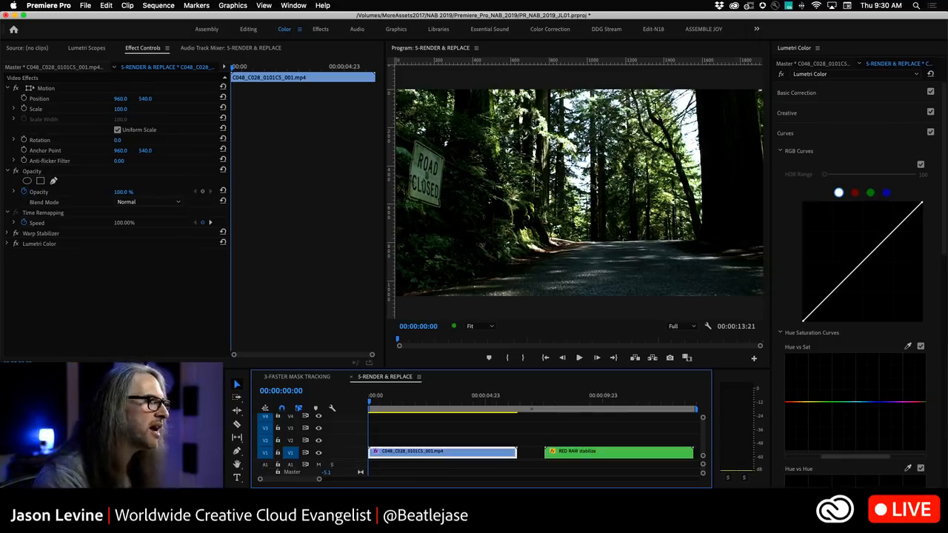
Open the 0-CENTURY short film sequence and show the Audio Track Mixer with its effects area, scrolling across tracks.
{"action": "double_click", "coordinate": [111, 430]}
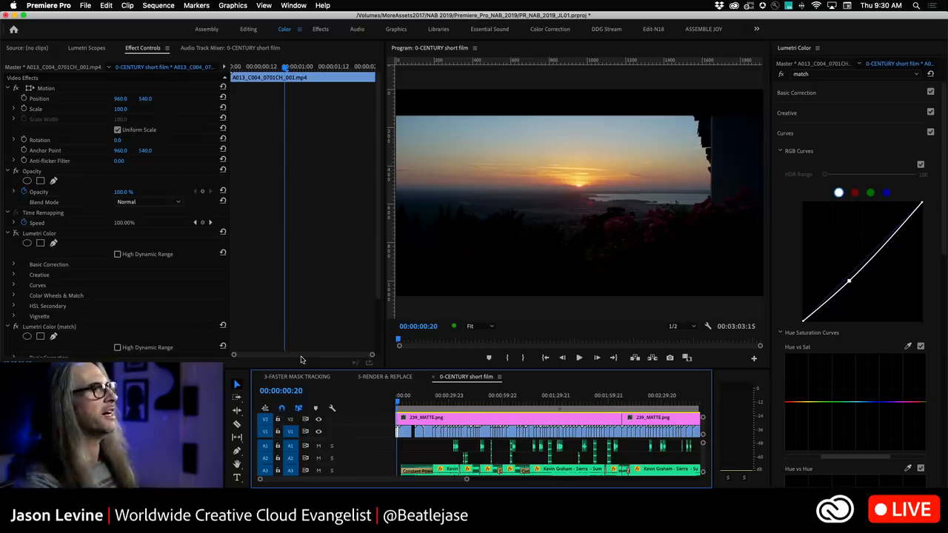
{"action": "left_click", "coordinate": [210, 55]}
{"action": "left_click", "coordinate": [6, 62]}
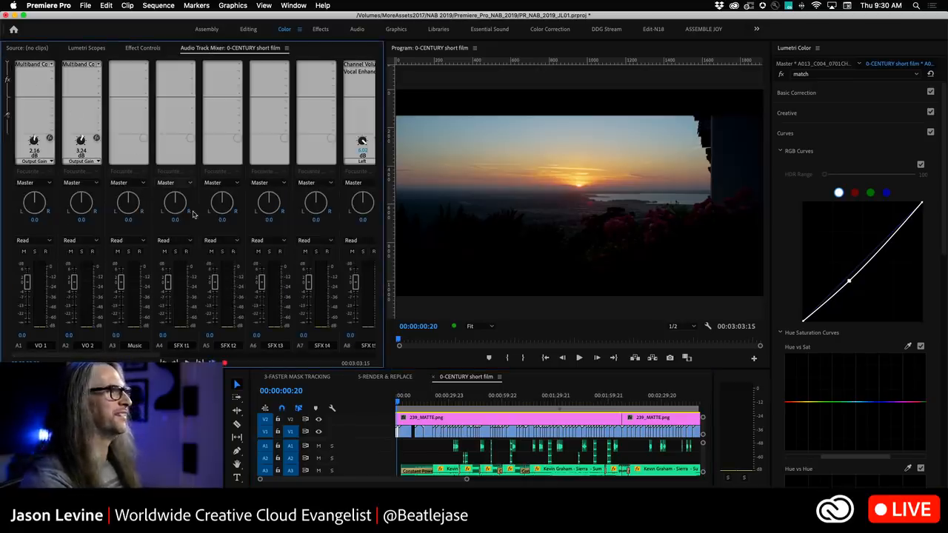
{"action": "left_click_drag", "start_coordinate": [140, 357], "coordinate": [104, 347]}
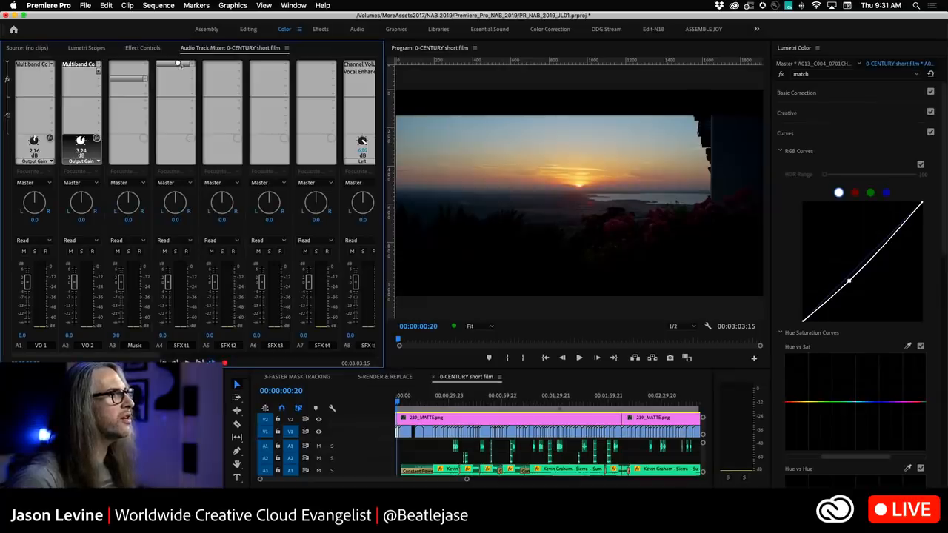
{"action": "left_click_drag", "start_coordinate": [177, 63], "coordinate": [178, 65]}
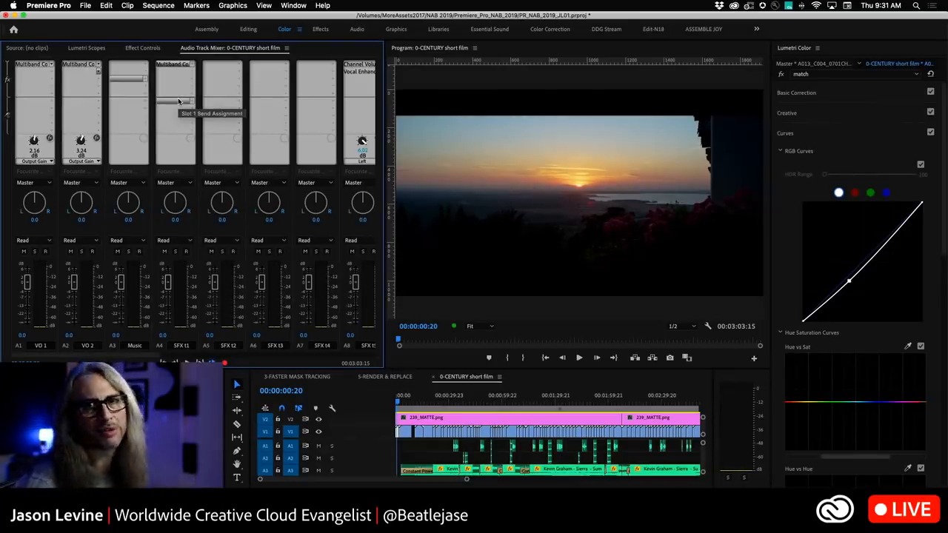
{"action": "scroll", "coordinate": [304, 126], "scroll_direction": "right", "scroll_amount": 5}
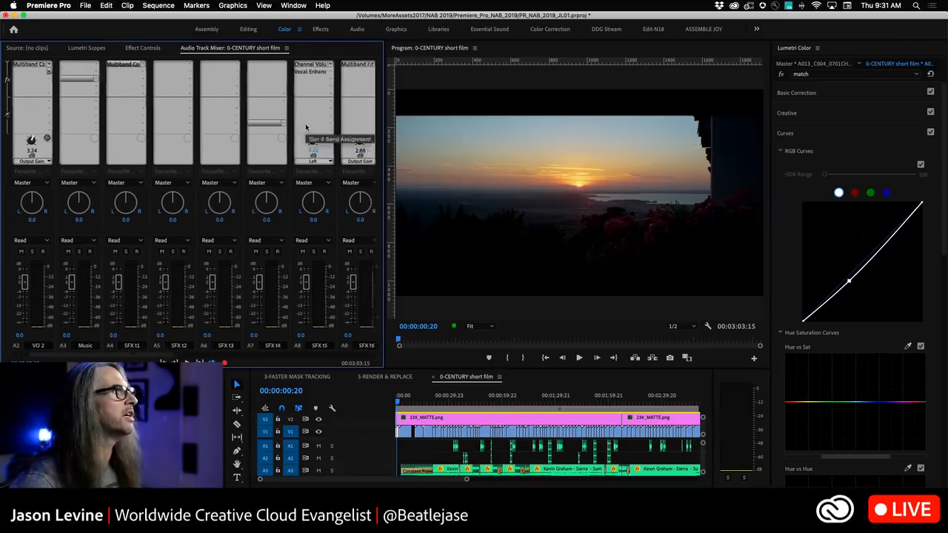
{"action": "scroll", "coordinate": [304, 126], "scroll_direction": "right", "scroll_amount": 2}
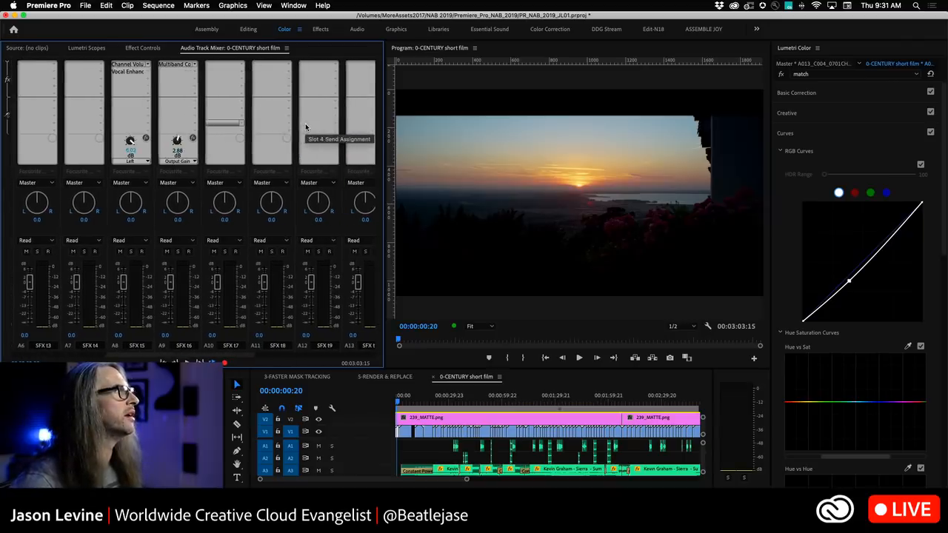
Move the Vocal Enhancer effect from the SFX 15 track to the SFX 16 track in the mixer.
{"action": "left_click", "coordinate": [128, 72]}
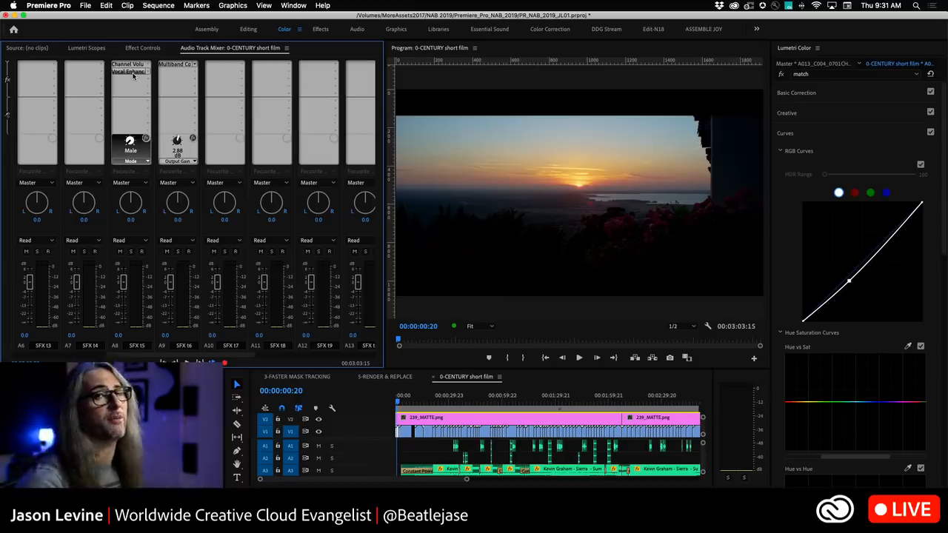
{"action": "left_click_drag", "start_coordinate": [122, 75], "coordinate": [168, 75]}
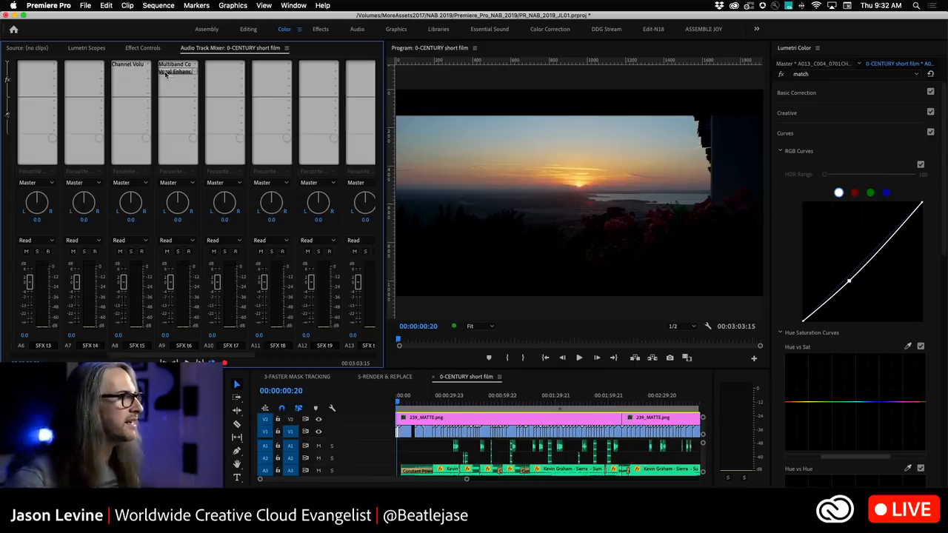
{"action": "left_click_drag", "start_coordinate": [143, 359], "coordinate": [1, 346]}
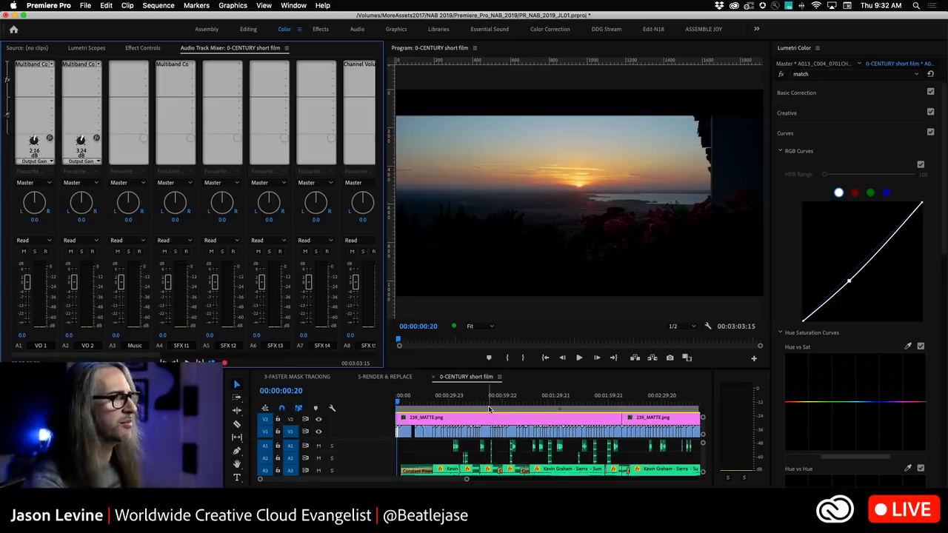
Switch to After Effects.
{"action": "key", "text": "super+Tab"}
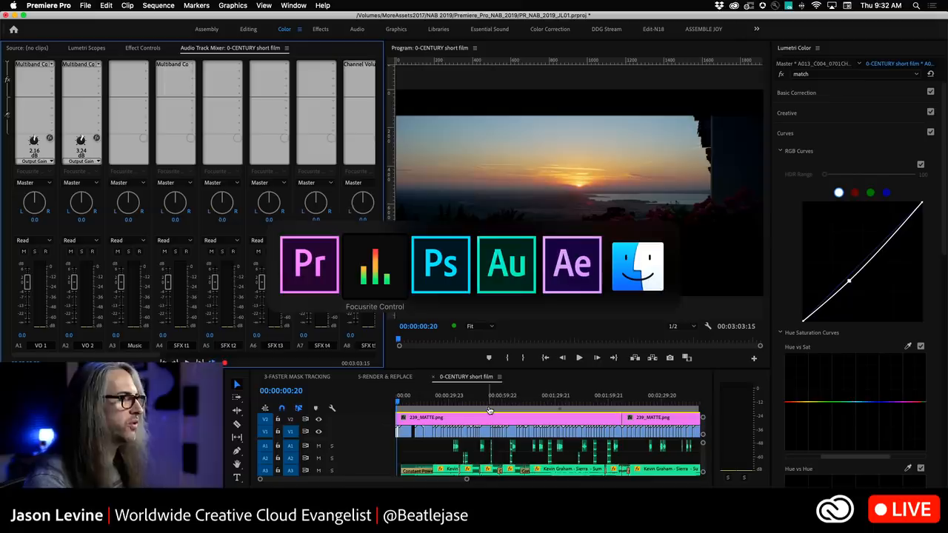
{"action": "key", "text": "super+Tab"}
{"action": "key", "text": "super+Tab"}
{"action": "key", "text": "super+Tab"}
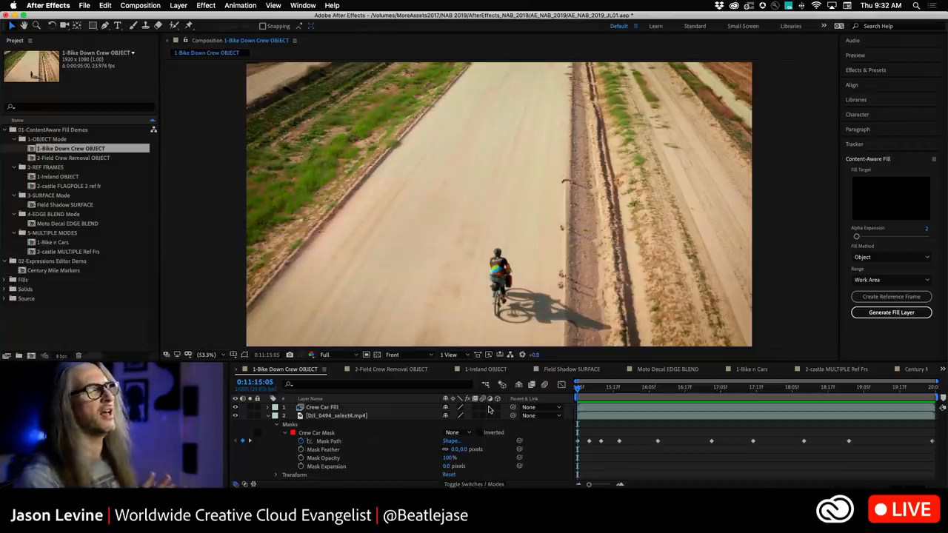
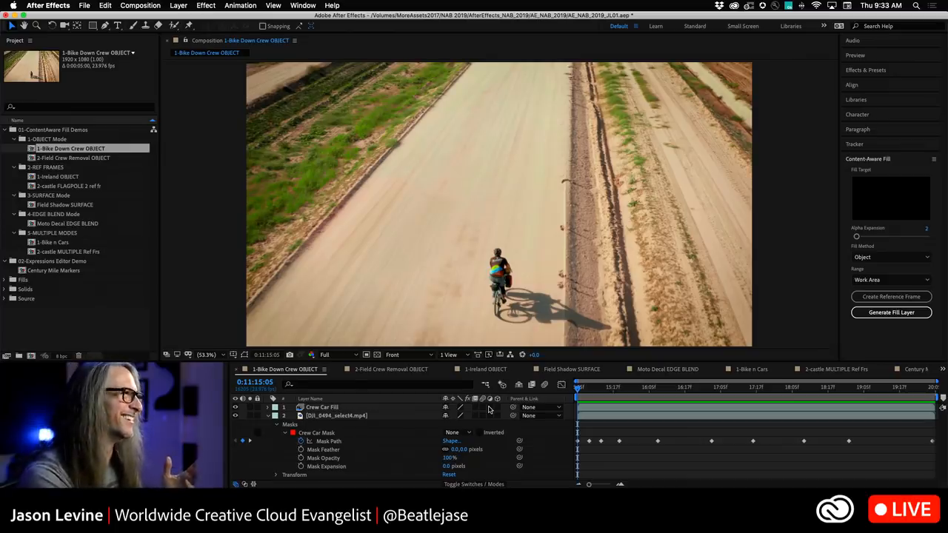
Hide the Crew Car Fill layer and play back the bike composition to show the original car.
{"action": "key", "text": "space"}
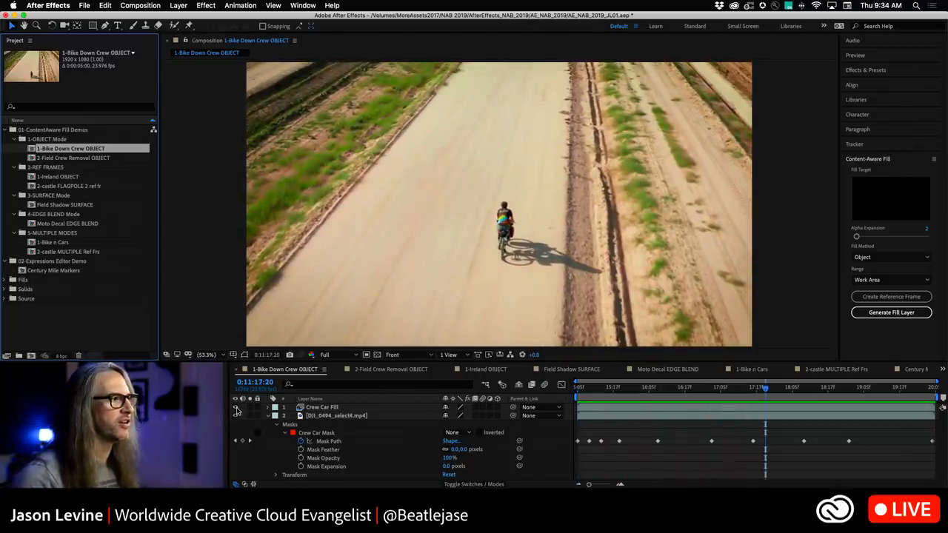
{"action": "left_click", "coordinate": [391, 394]}
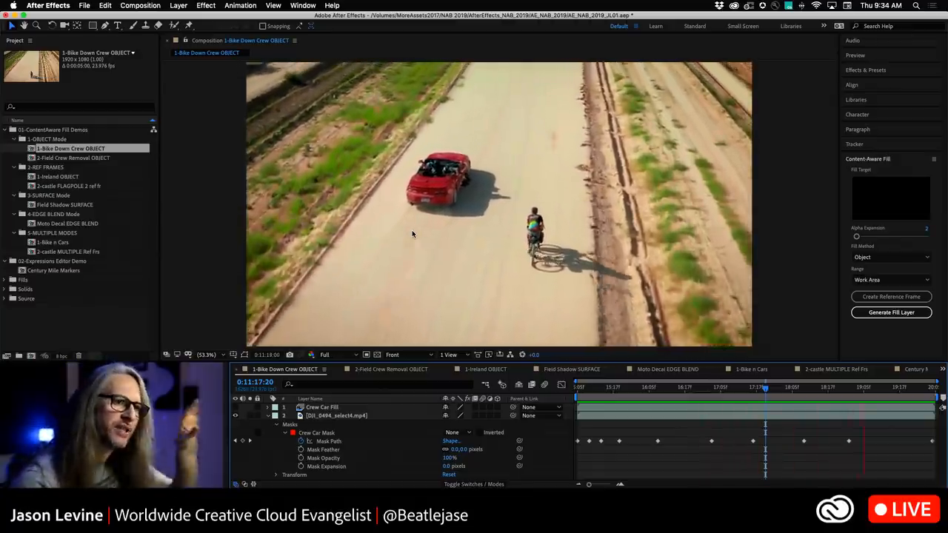
{"action": "key", "text": "space"}
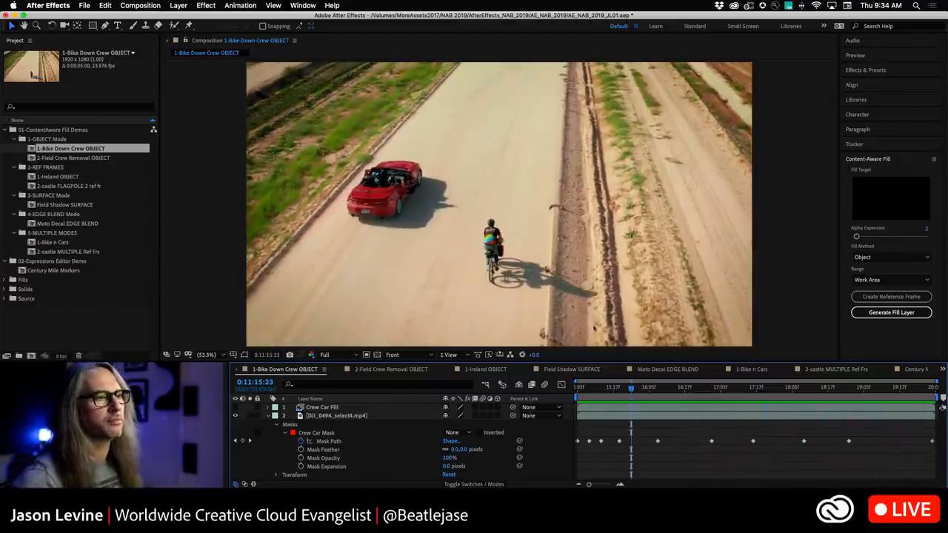
{"action": "key", "text": "space"}
{"action": "key", "text": "space"}
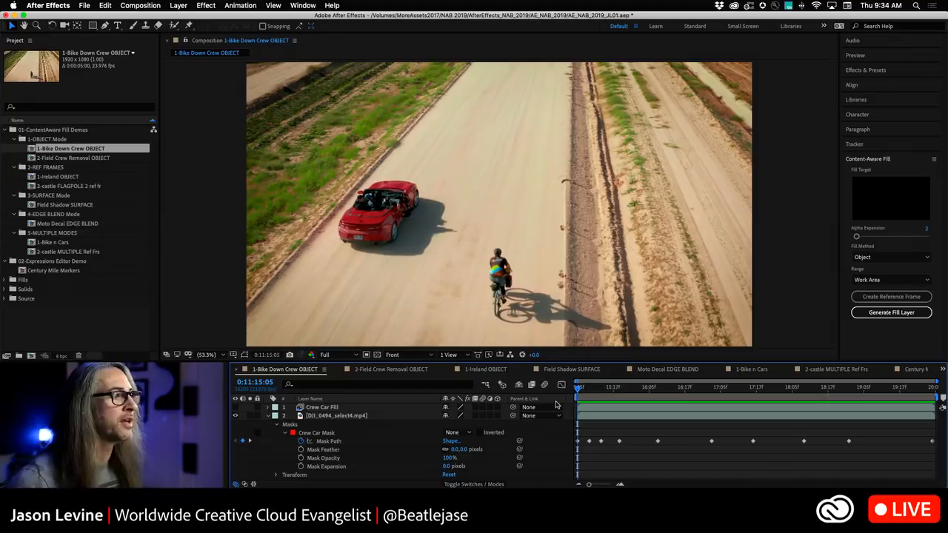
Set the Crew Car Mask on the footage layer to Subtract, toggling the transparency grid on and off.
{"action": "left_click", "coordinate": [353, 416]}
{"action": "left_click", "coordinate": [461, 433]}
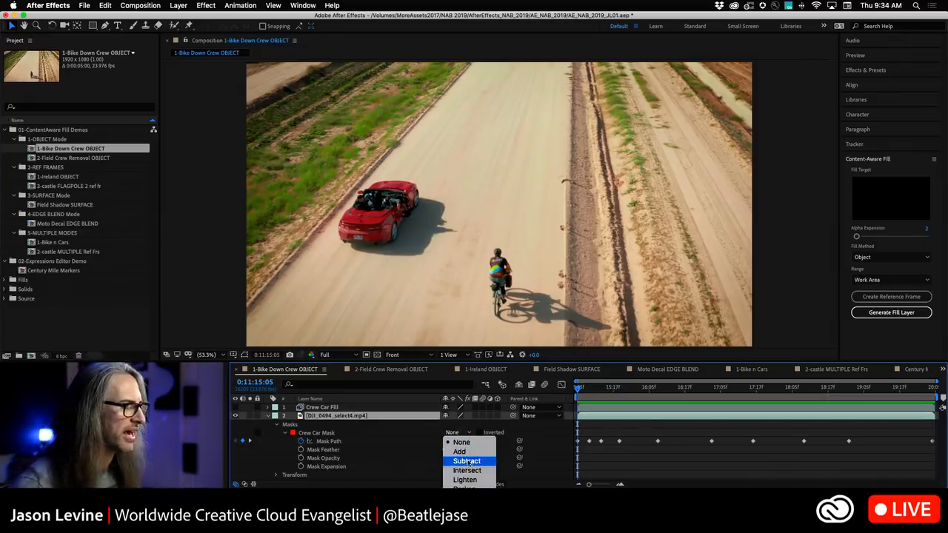
{"action": "left_click", "coordinate": [467, 461]}
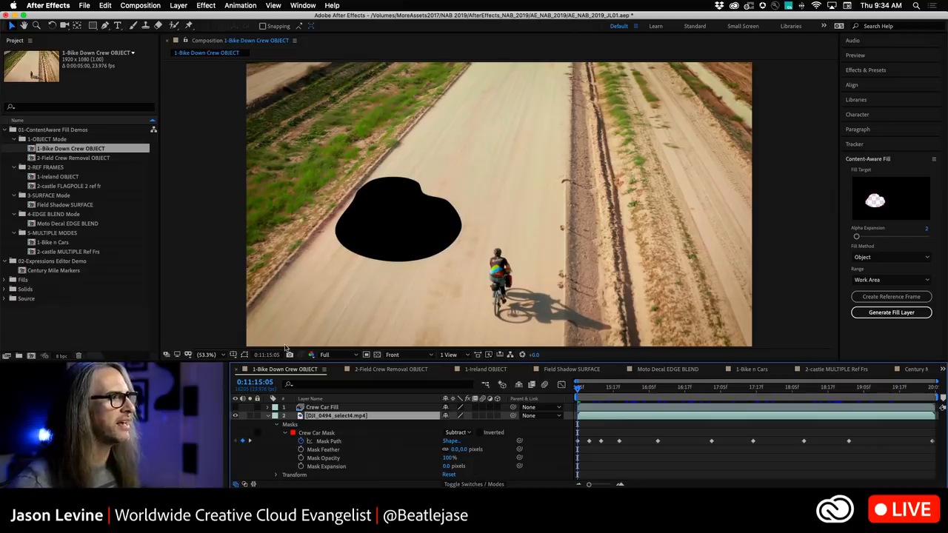
{"action": "left_click", "coordinate": [376, 356]}
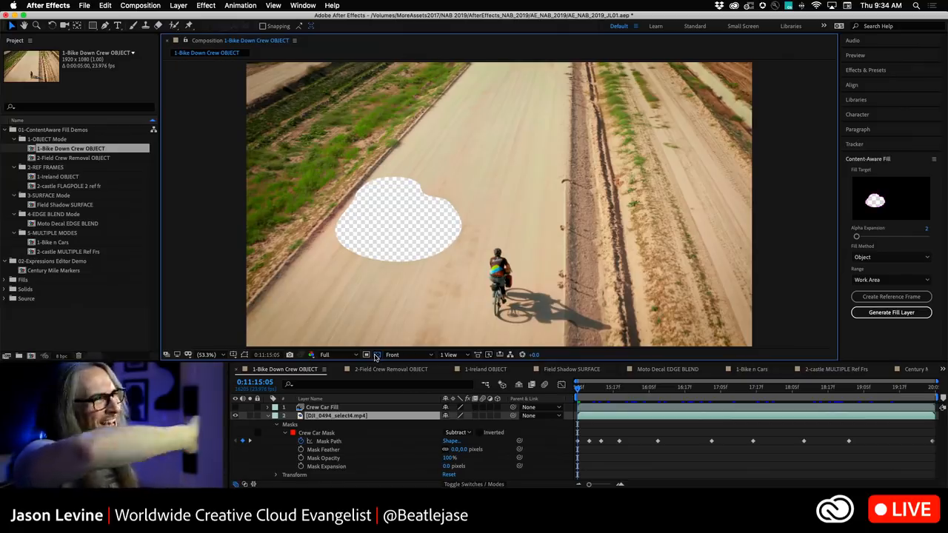
{"action": "left_click", "coordinate": [376, 356]}
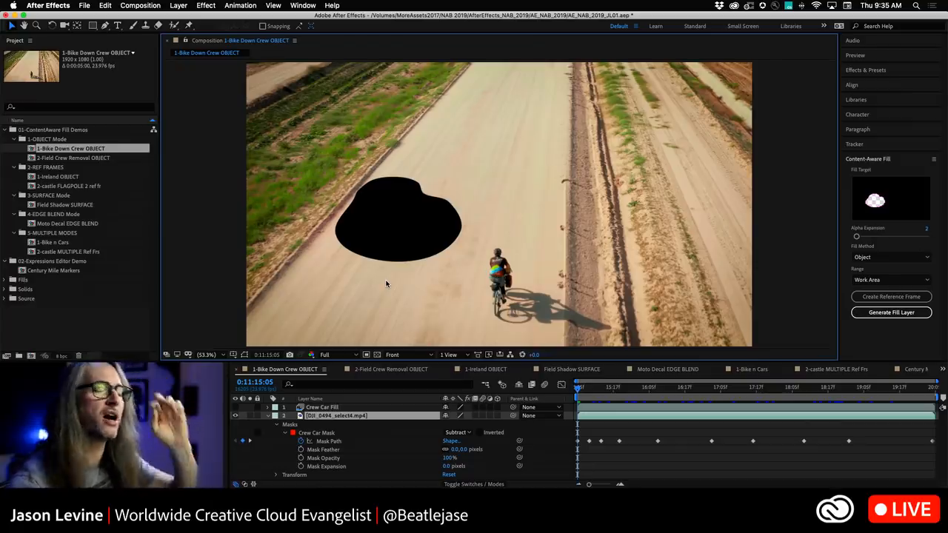
Inspect the masked hole in the viewer at 100% magnification before returning to the fitted view.
{"action": "left_click", "coordinate": [296, 6]}
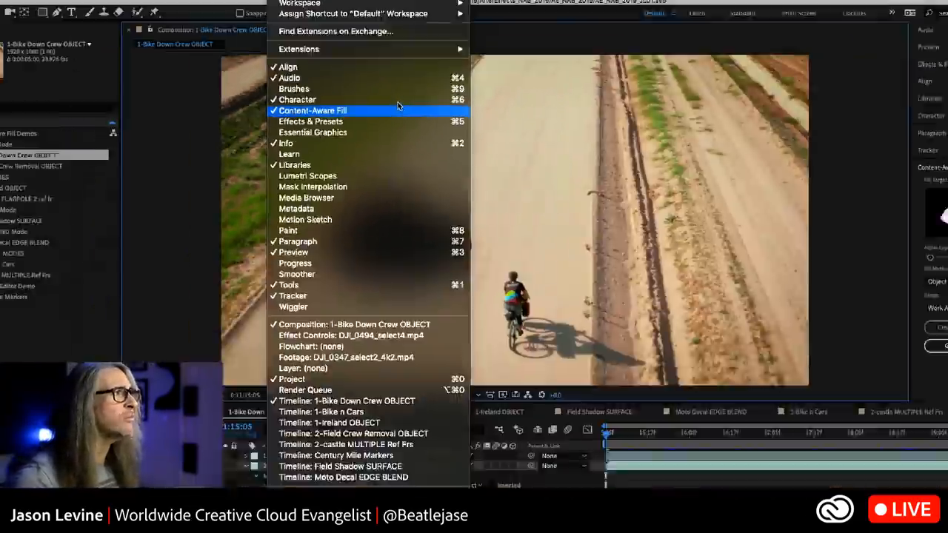
{"action": "left_click", "coordinate": [477, 4]}
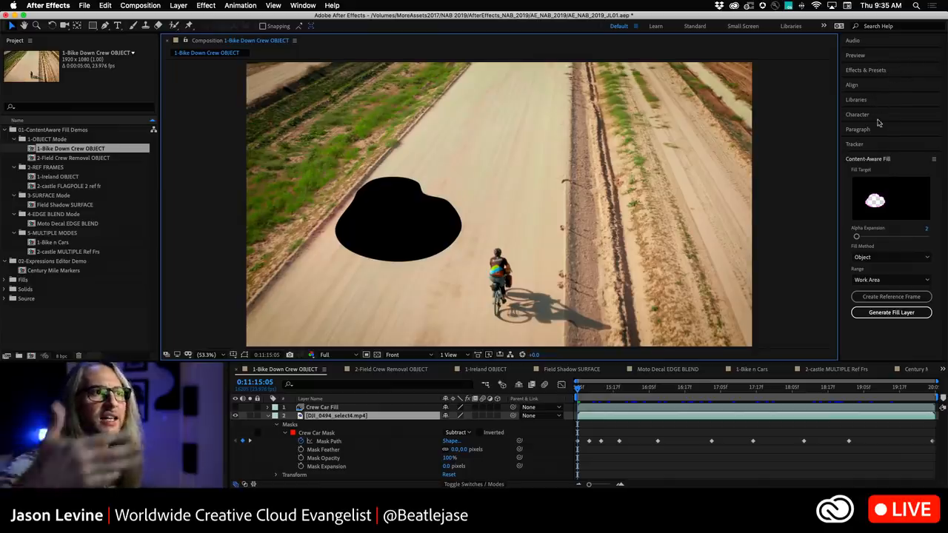
{"action": "key", "text": "slash"}
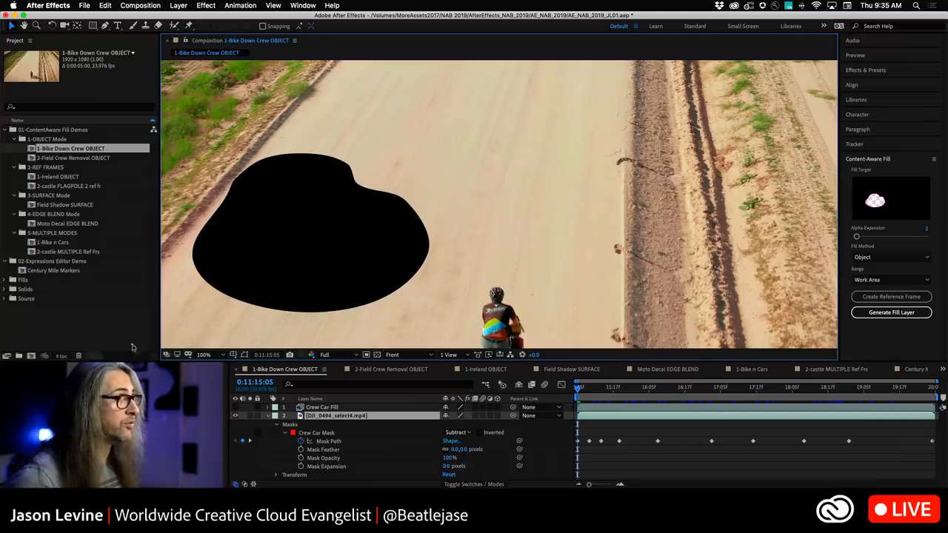
{"action": "left_click", "coordinate": [204, 355]}
{"action": "left_click", "coordinate": [222, 190]}
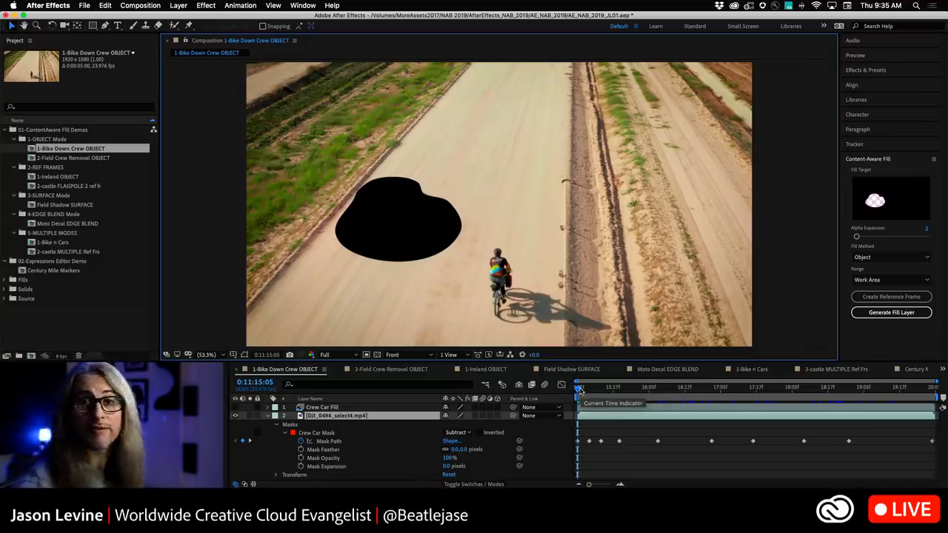
Play back the masked clip and return to its first frame.
{"action": "key", "text": "space"}
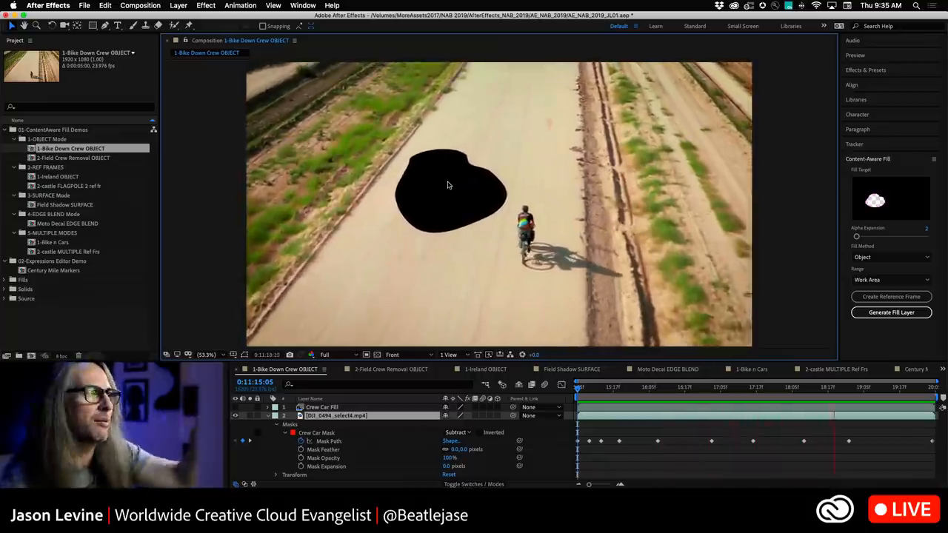
{"action": "left_click", "coordinate": [621, 387]}
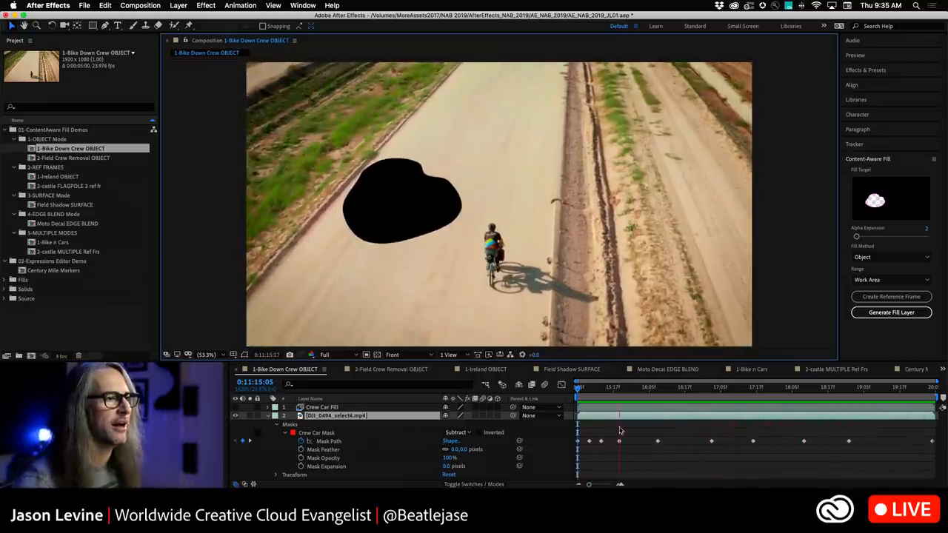
{"action": "left_click_drag", "start_coordinate": [603, 393], "coordinate": [571, 389]}
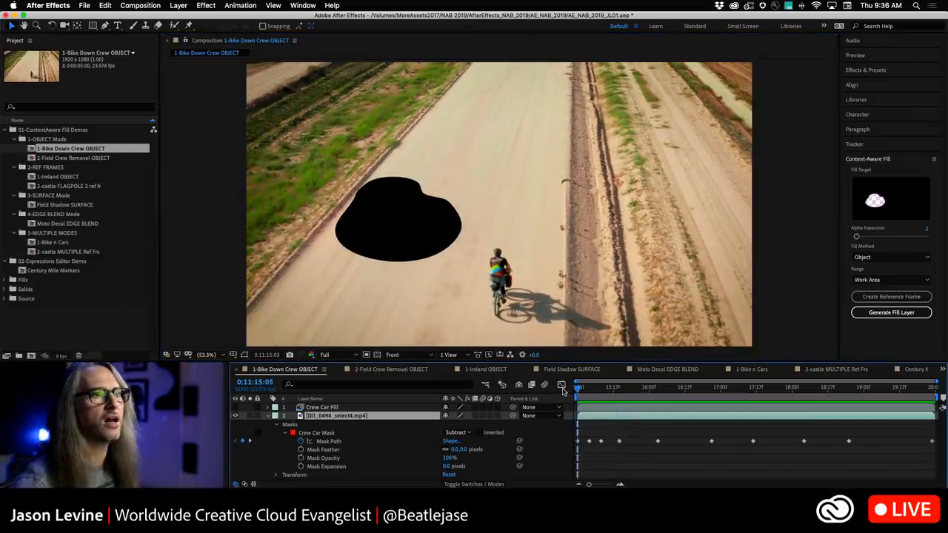
Generate a Content-Aware Fill layer using the Object fill method over the work area.
{"action": "left_click", "coordinate": [926, 257]}
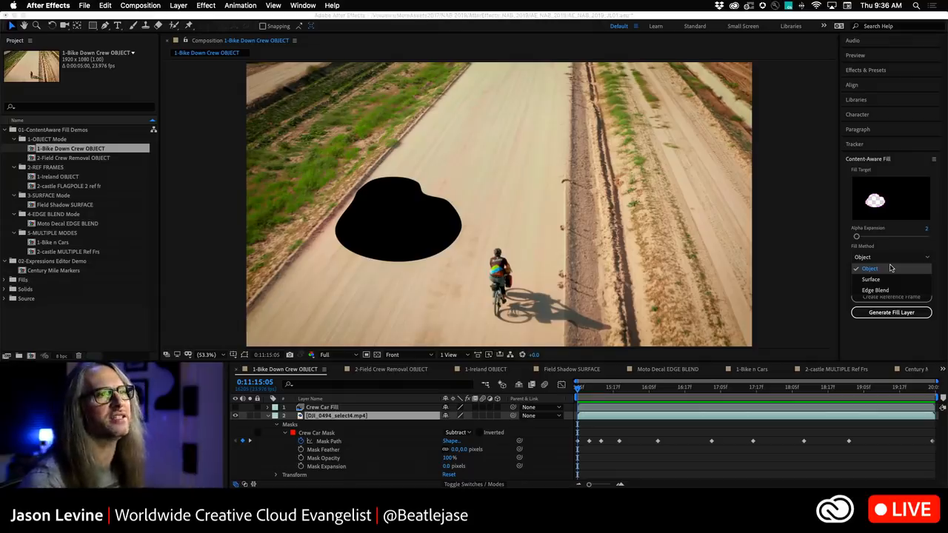
{"action": "left_click", "coordinate": [891, 269]}
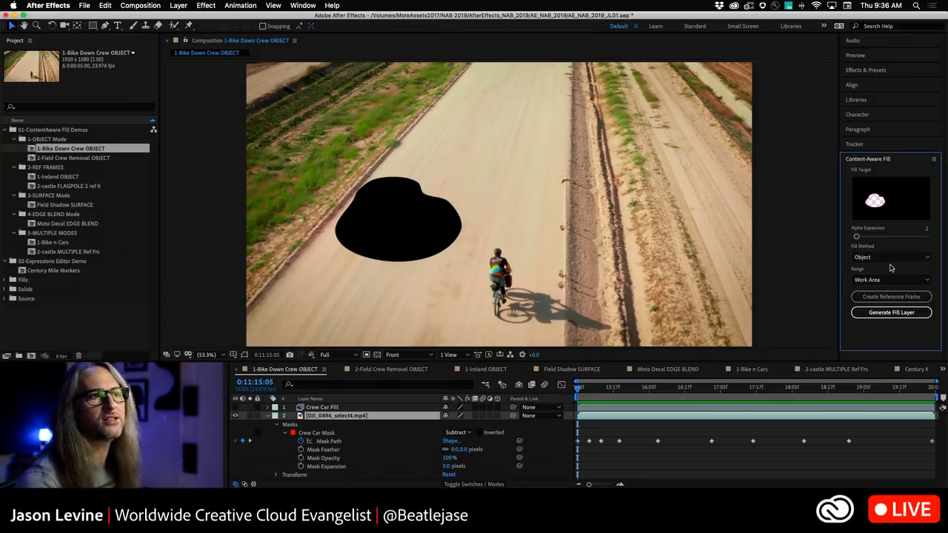
{"action": "left_click", "coordinate": [901, 313]}
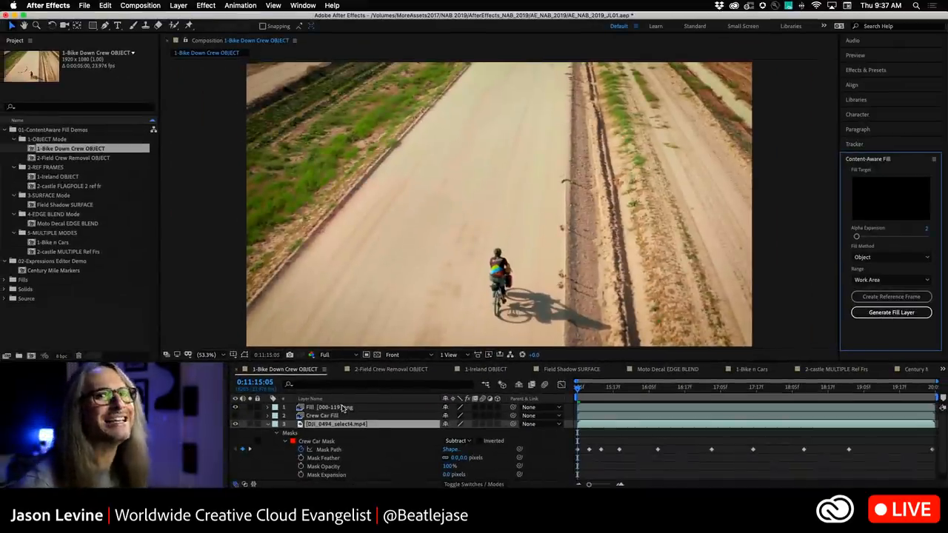
Play back the filled result from the start of the composition.
{"action": "left_click", "coordinate": [580, 388]}
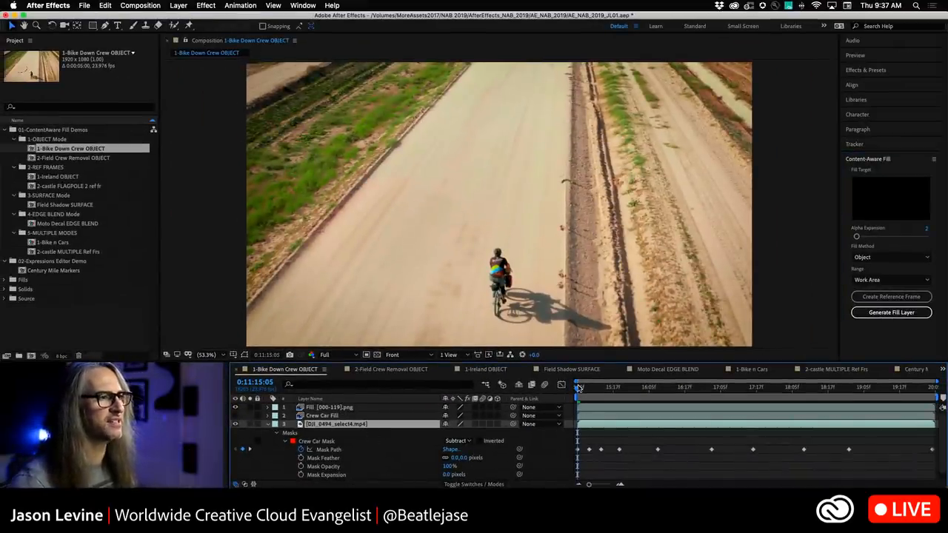
{"action": "key", "text": "space"}
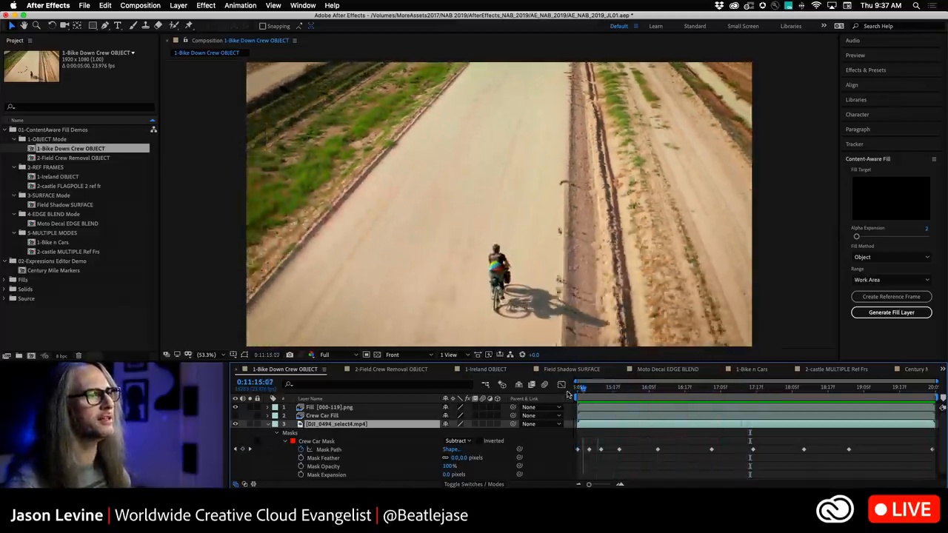
{"action": "left_click_drag", "start_coordinate": [862, 388], "coordinate": [577, 388]}
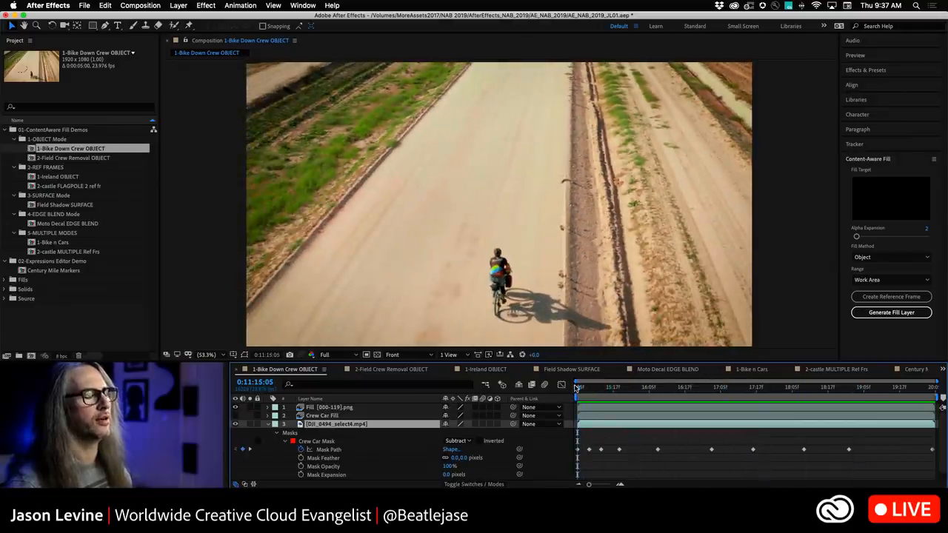
Open the 2-Field Crew Removal OBJECT composition and set its Crew Mask mode to Subtract.
{"action": "right_click", "coordinate": [390, 370]}
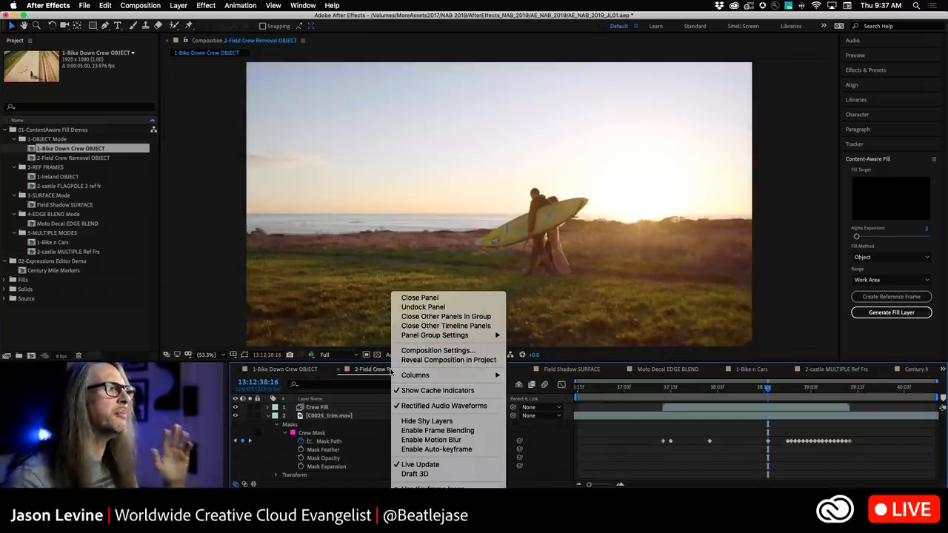
{"action": "left_click", "coordinate": [361, 373]}
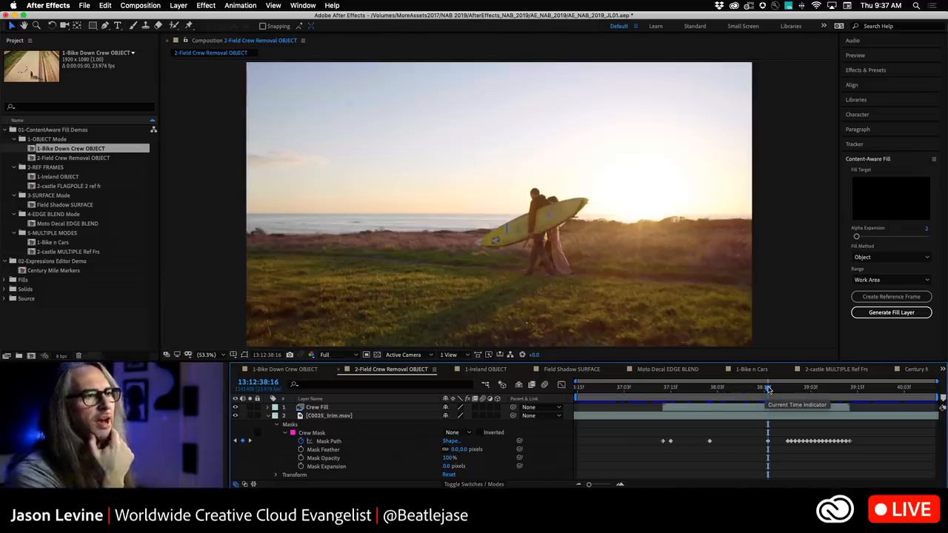
{"action": "left_click_drag", "start_coordinate": [767, 388], "coordinate": [721, 388]}
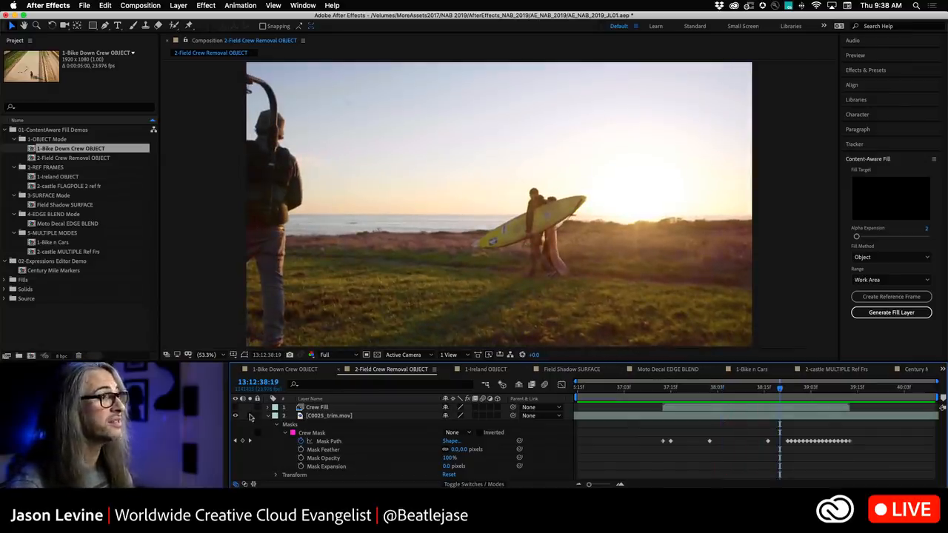
{"action": "left_click", "coordinate": [467, 434]}
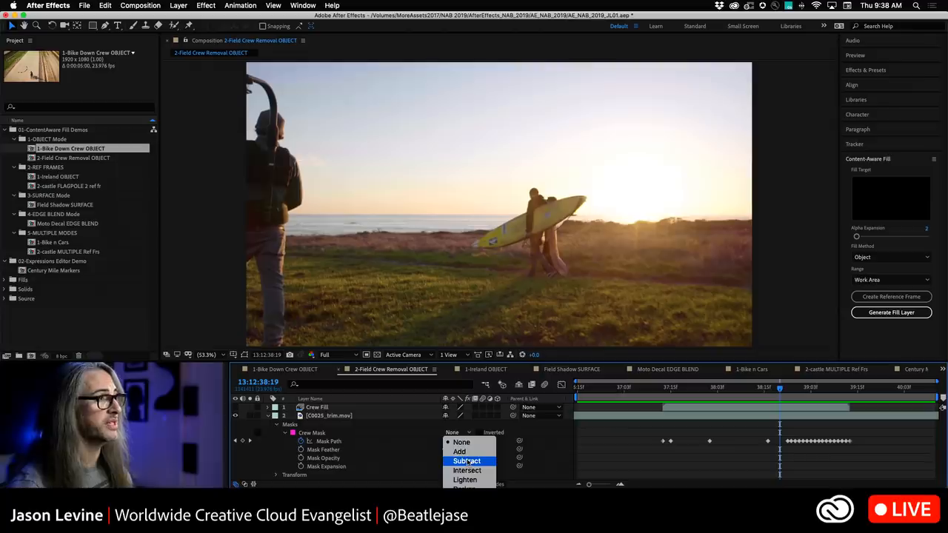
{"action": "left_click", "coordinate": [589, 452]}
Generate a Content-Aware Fill layer to remove the crew member.
{"action": "left_click_drag", "start_coordinate": [781, 393], "coordinate": [710, 399]}
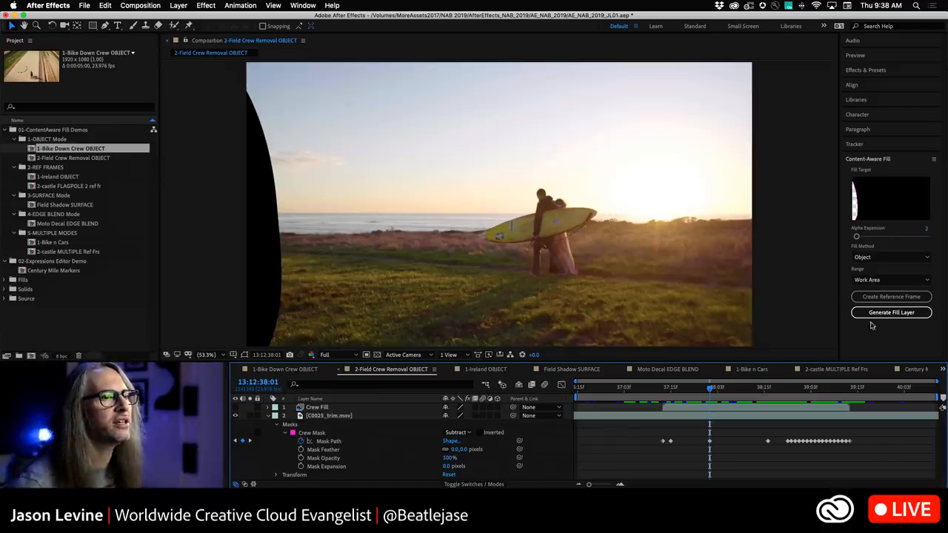
{"action": "left_click", "coordinate": [900, 313]}
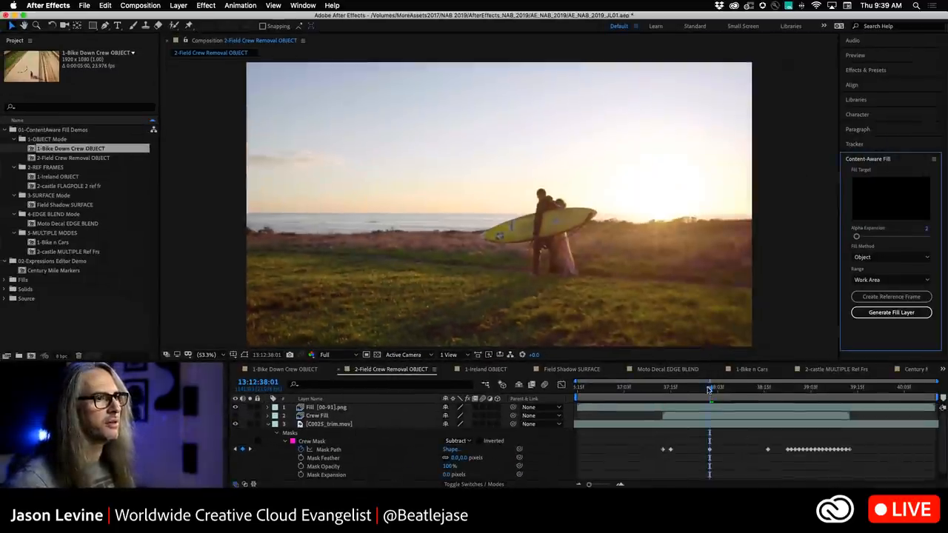
Play back and scrub through the crew removal result.
{"action": "key", "text": "space"}
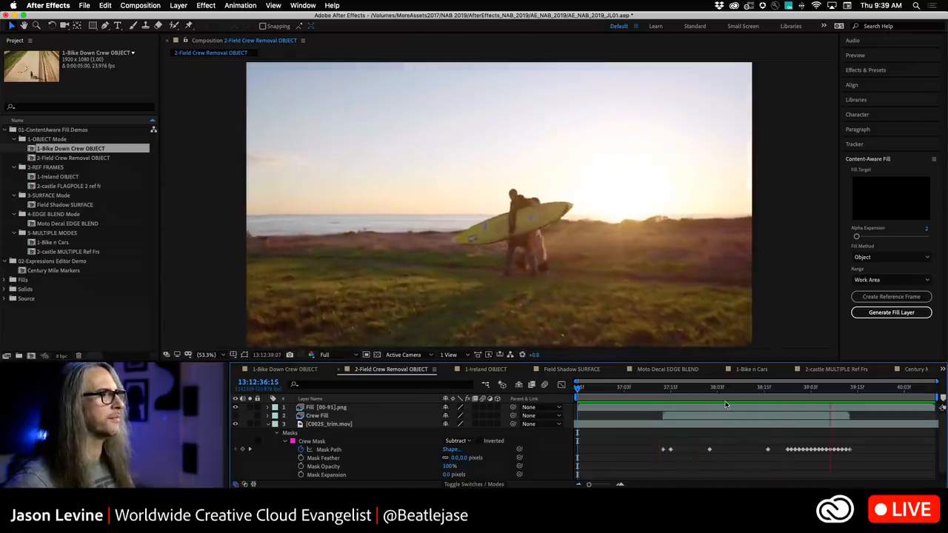
{"action": "key", "text": "space"}
{"action": "left_click_drag", "start_coordinate": [857, 388], "coordinate": [819, 391]}
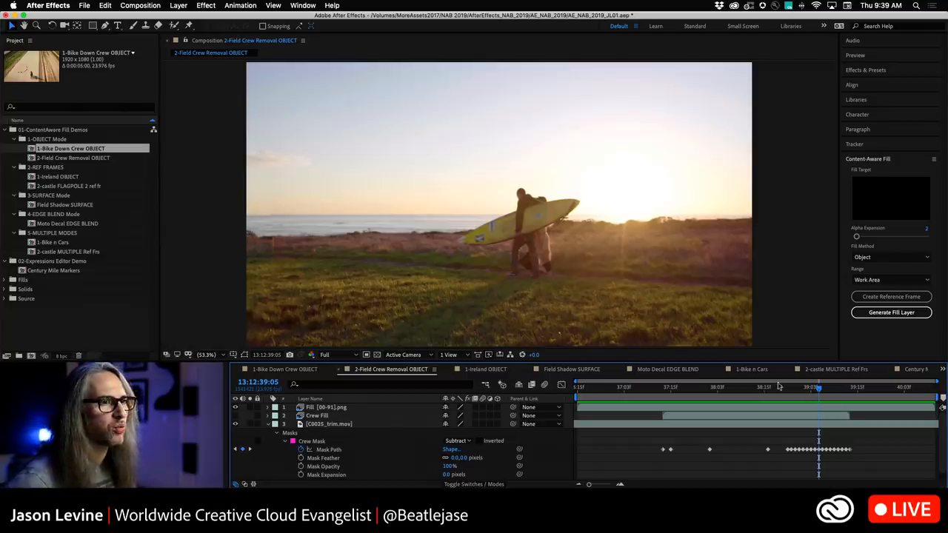
{"action": "left_click_drag", "start_coordinate": [820, 391], "coordinate": [738, 390]}
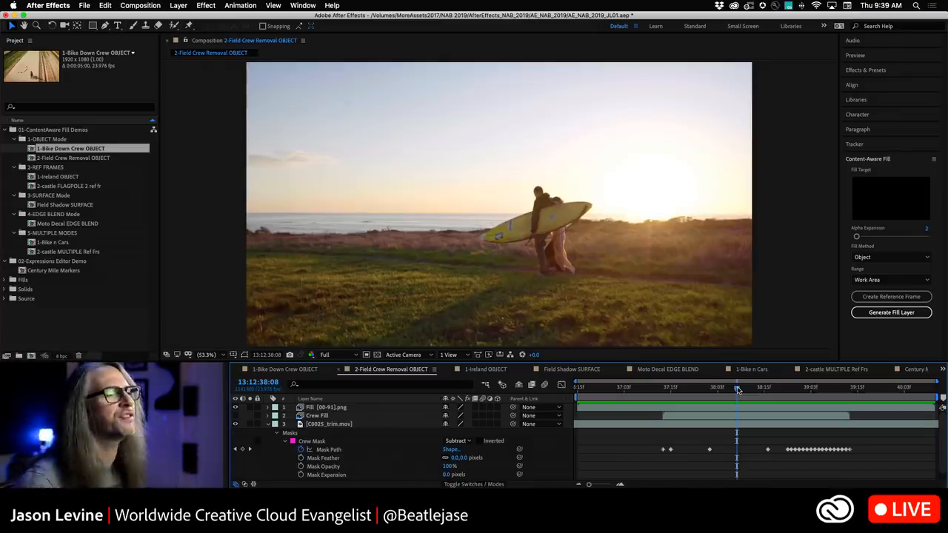
Open the 1-Ireland OBJECT composition, hide the Woman Fill layer, and play back the roto-masked footage.
{"action": "left_click", "coordinate": [478, 370]}
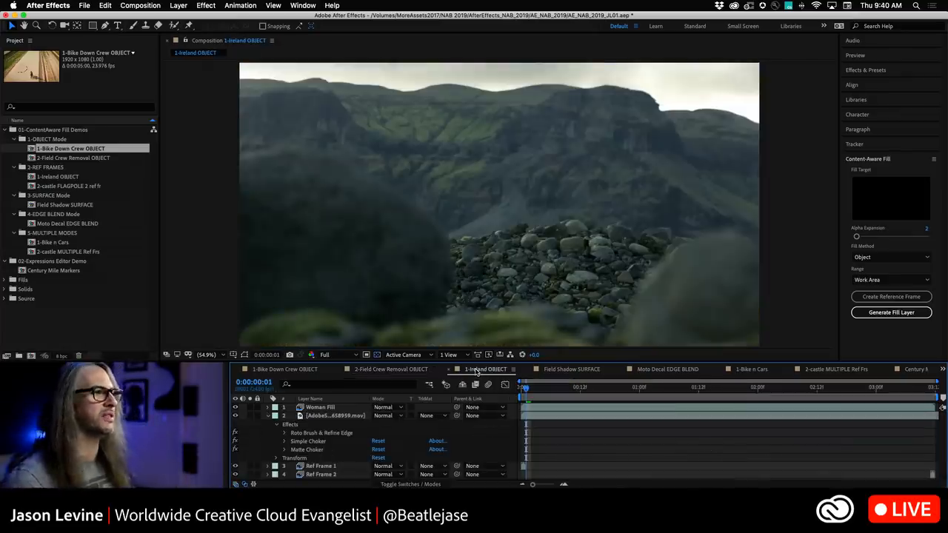
{"action": "left_click", "coordinate": [236, 408]}
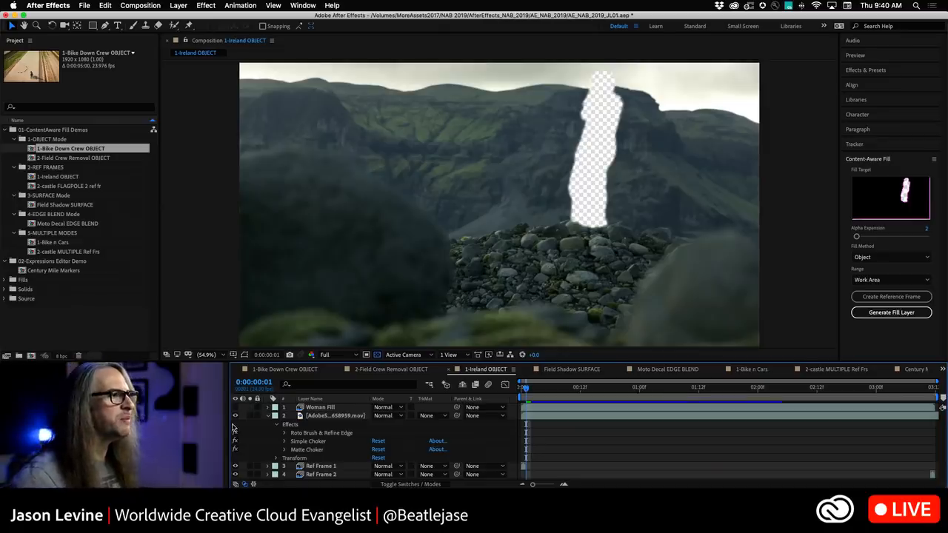
{"action": "key", "text": "space"}
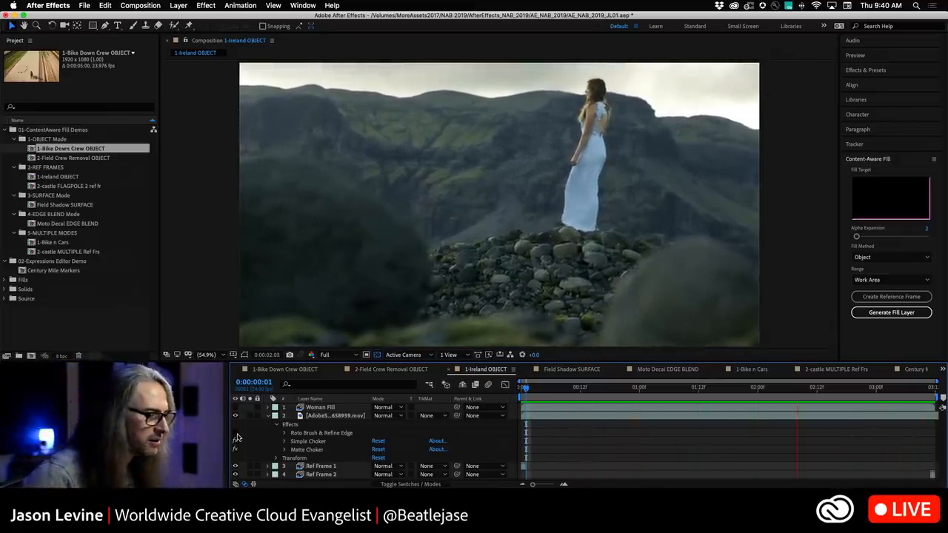
{"action": "left_click", "coordinate": [234, 433]}
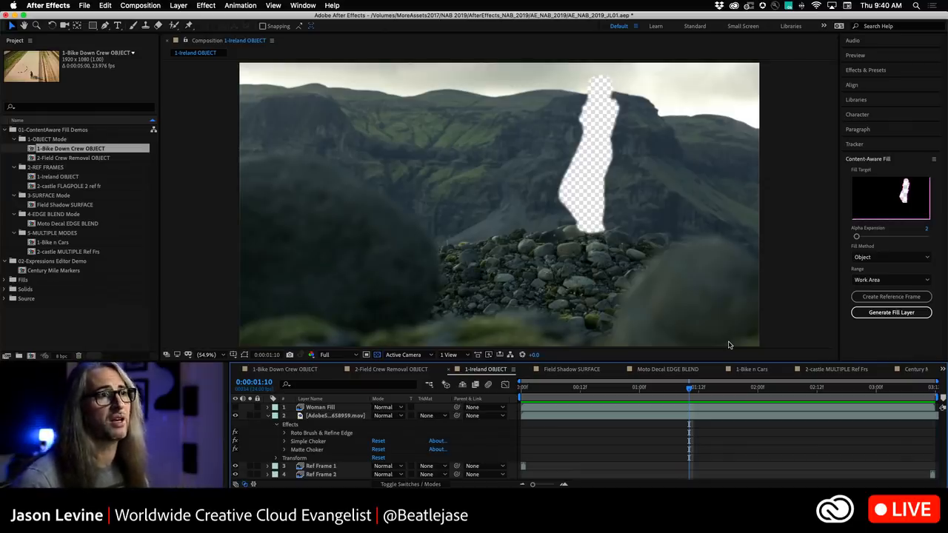
{"action": "left_click_drag", "start_coordinate": [689, 391], "coordinate": [526, 390]}
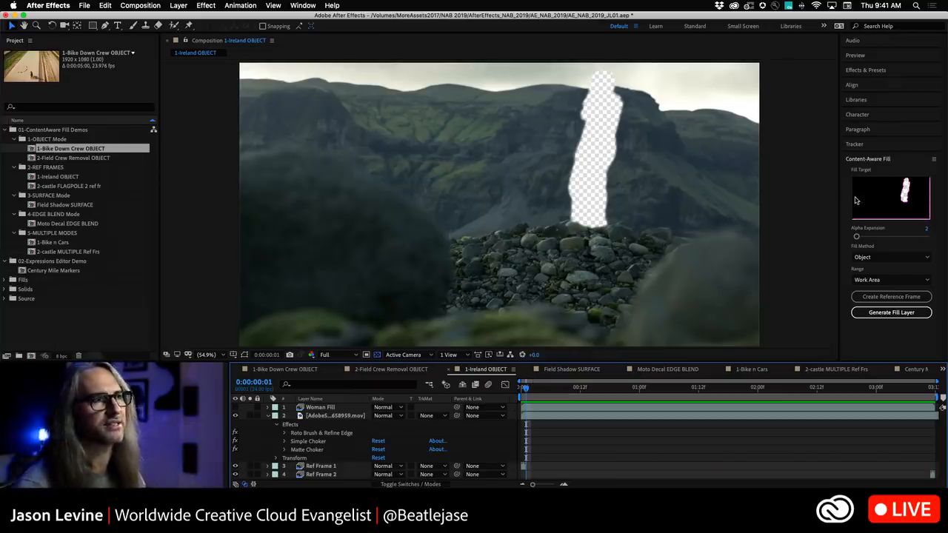
Set the Alpha Expansion to 15 and return the playhead to the first frame.
{"action": "left_click_drag", "start_coordinate": [857, 236], "coordinate": [873, 239]}
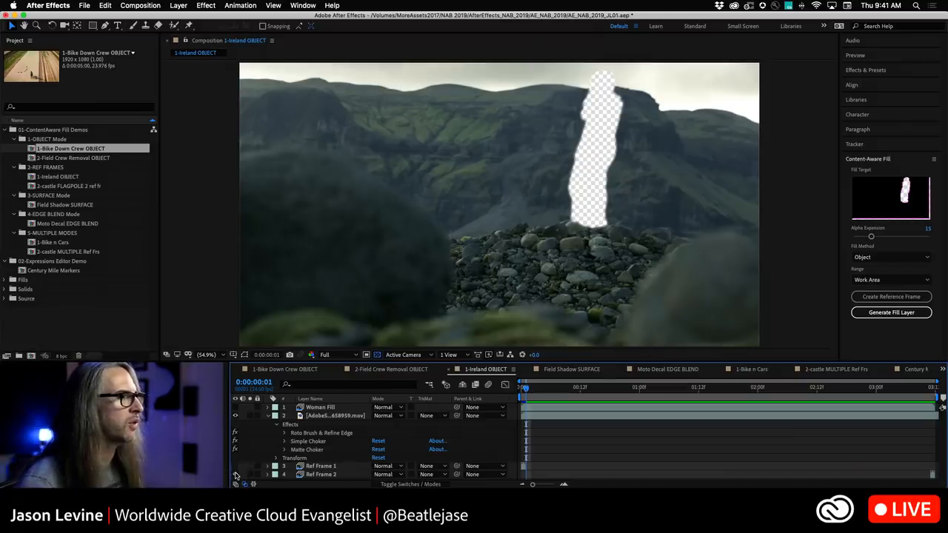
{"action": "left_click_drag", "start_coordinate": [526, 392], "coordinate": [521, 391]}
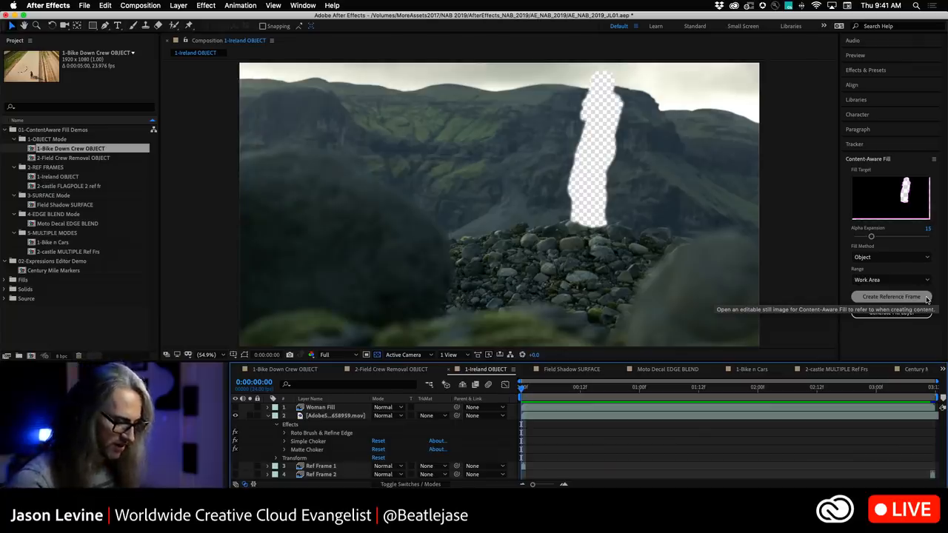
Create a reference frame from the first frame of the Ireland footage.
{"action": "key", "text": "/"}
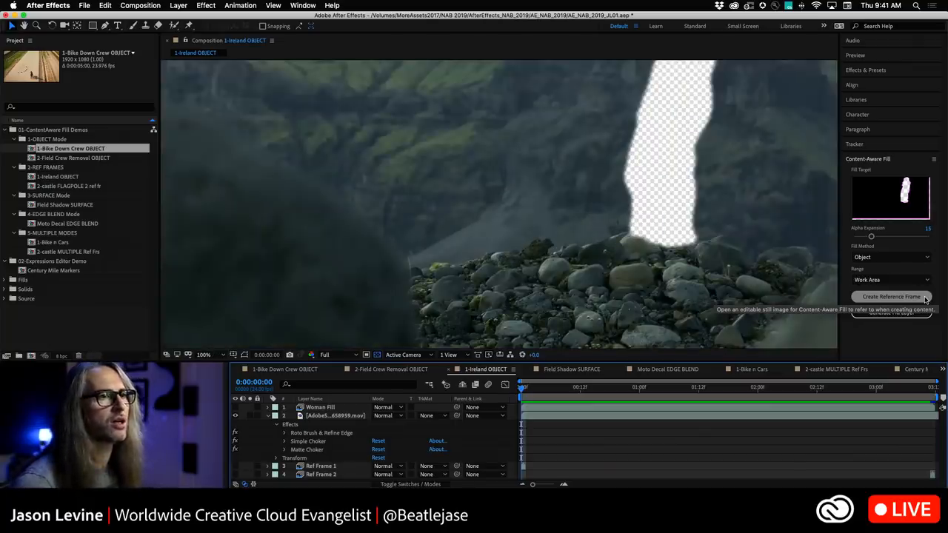
{"action": "left_click", "coordinate": [201, 355]}
{"action": "left_click", "coordinate": [216, 190]}
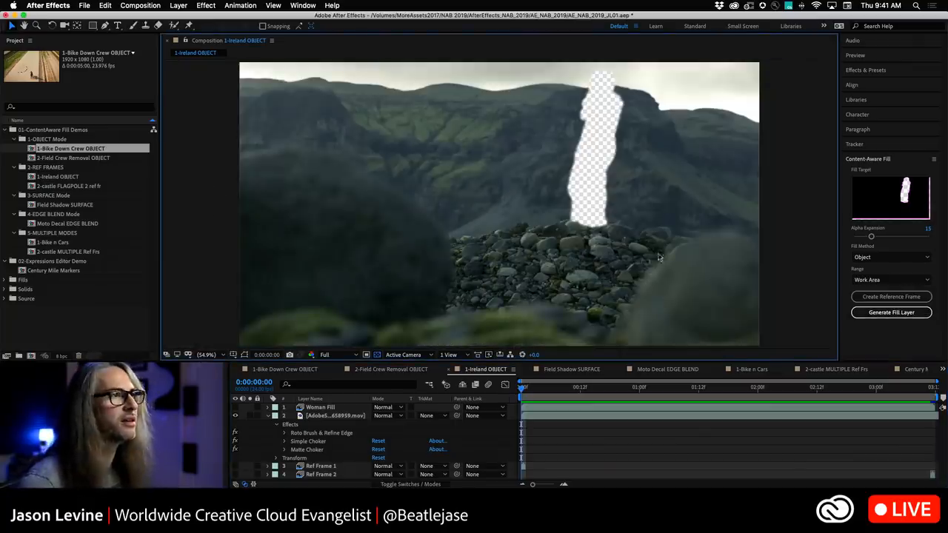
{"action": "left_click", "coordinate": [908, 313]}
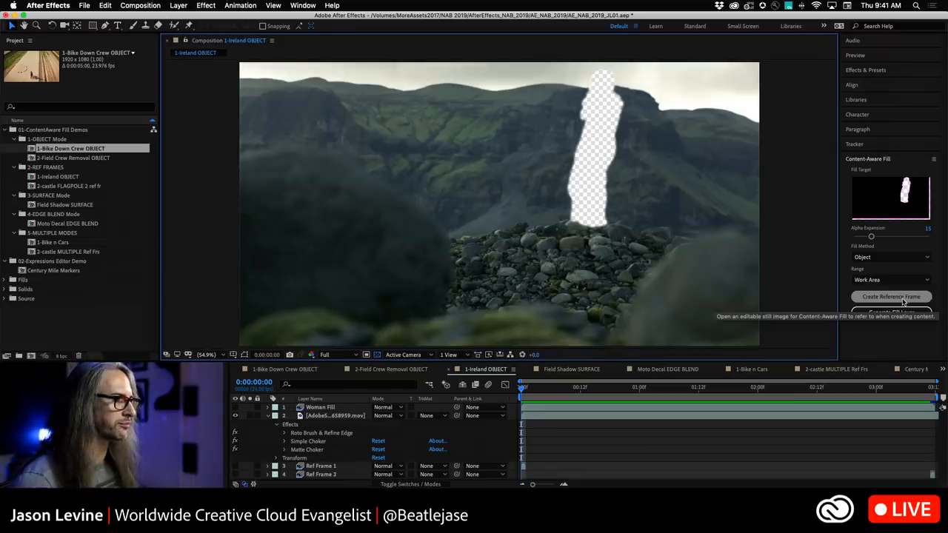
{"action": "left_click", "coordinate": [904, 303]}
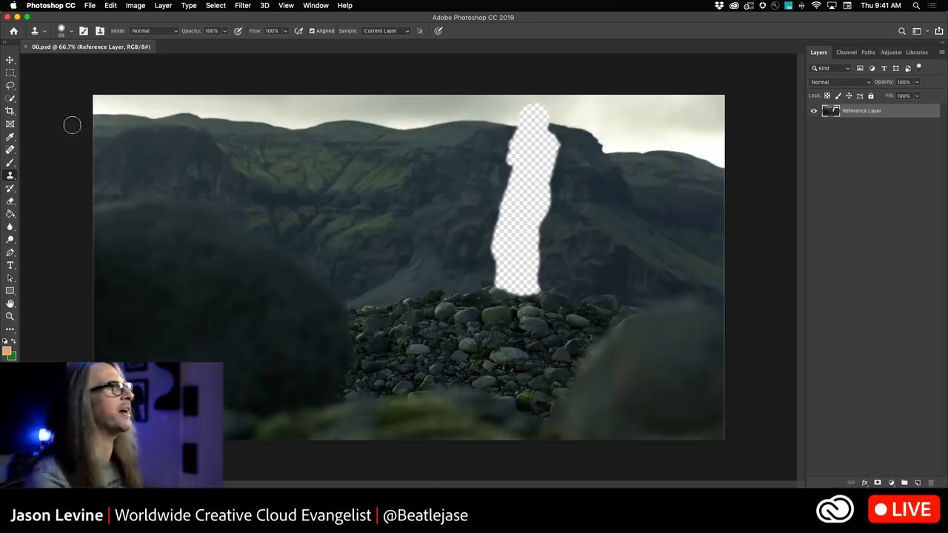
Lasso around the top of the transparent figure and content-aware fill the selection.
{"action": "left_click", "coordinate": [10, 86]}
{"action": "mouse_move", "coordinate": [503, 136]}
{"action": "left_mouse_down"}
{"action": "mouse_move", "coordinate": [516, 100]}
{"action": "mouse_move", "coordinate": [546, 98]}
{"action": "mouse_move", "coordinate": [560, 116]}
{"action": "mouse_move", "coordinate": [562, 187]}
{"action": "mouse_move", "coordinate": [518, 192]}
{"action": "mouse_move", "coordinate": [499, 179]}
{"action": "mouse_move", "coordinate": [506, 128]}
{"action": "left_mouse_up"}
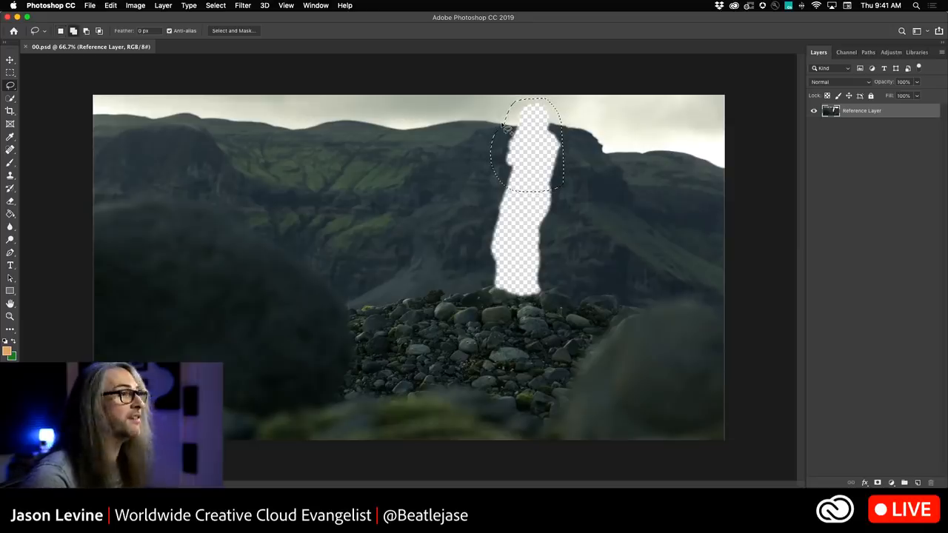
{"action": "key", "text": "shift+BackSpace"}
{"action": "left_click", "coordinate": [697, 295]}
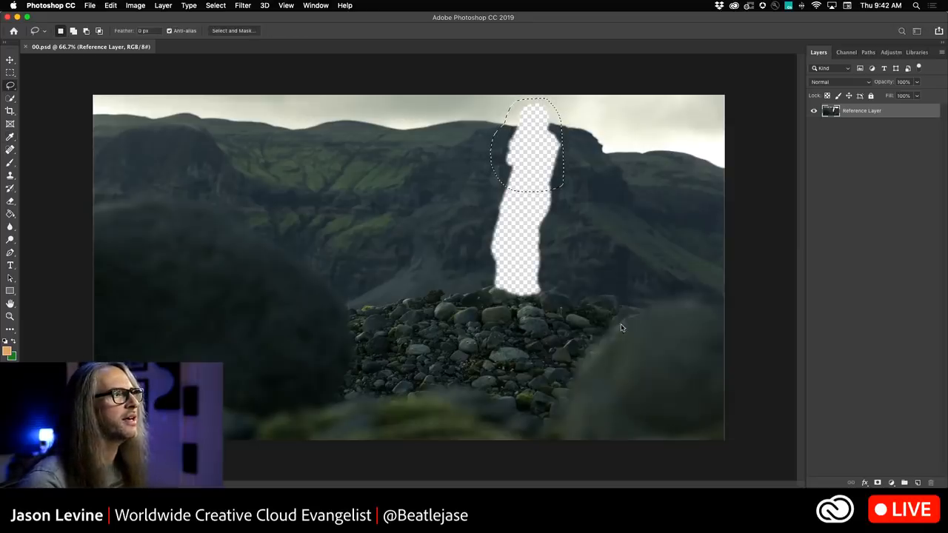
Lasso the next section of the transparent figure and content-aware fill it.
{"action": "mouse_move", "coordinate": [493, 184]}
{"action": "left_mouse_down"}
{"action": "mouse_move", "coordinate": [504, 164]}
{"action": "mouse_move", "coordinate": [560, 176]}
{"action": "mouse_move", "coordinate": [547, 252]}
{"action": "mouse_move", "coordinate": [494, 256]}
{"action": "mouse_move", "coordinate": [479, 221]}
{"action": "mouse_move", "coordinate": [501, 180]}
{"action": "left_mouse_up"}
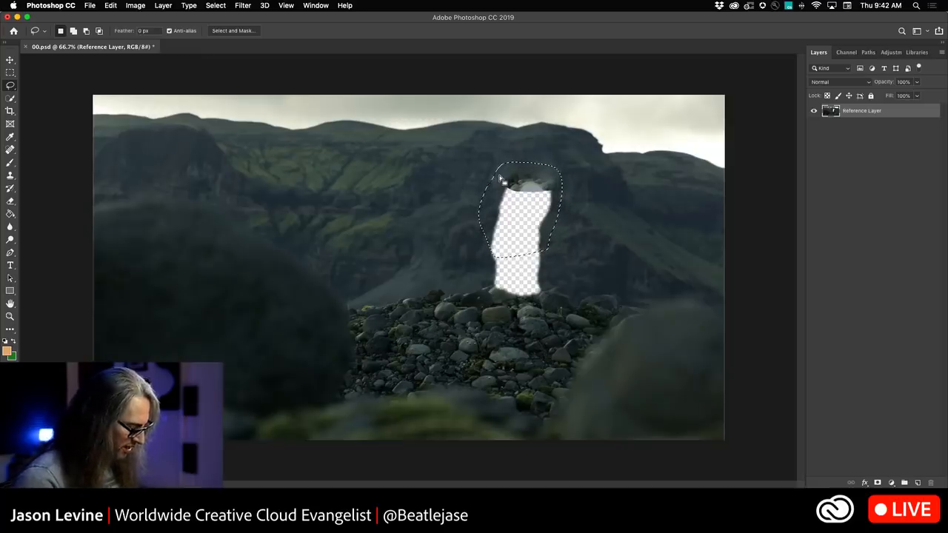
{"action": "key", "text": "shift+BackSpace"}
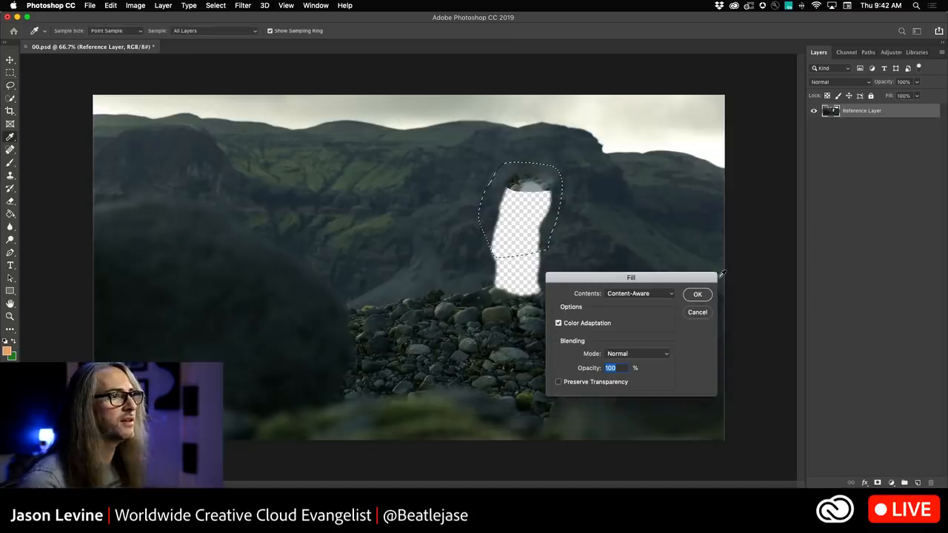
{"action": "left_click", "coordinate": [695, 296]}
Lasso the remaining transparent area above the rocks, content-aware fill it, and deselect.
{"action": "key", "text": "super+d"}
{"action": "mouse_move", "coordinate": [478, 239]}
{"action": "left_mouse_down"}
{"action": "mouse_move", "coordinate": [481, 297]}
{"action": "mouse_move", "coordinate": [554, 296]}
{"action": "mouse_move", "coordinate": [560, 251]}
{"action": "mouse_move", "coordinate": [542, 224]}
{"action": "mouse_move", "coordinate": [481, 231]}
{"action": "left_mouse_up"}
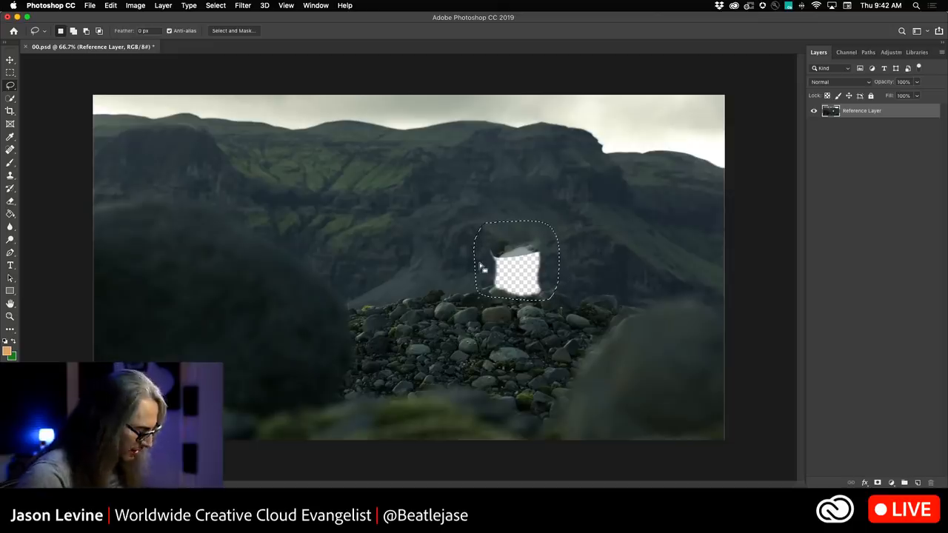
{"action": "key", "text": "shift+BackSpace"}
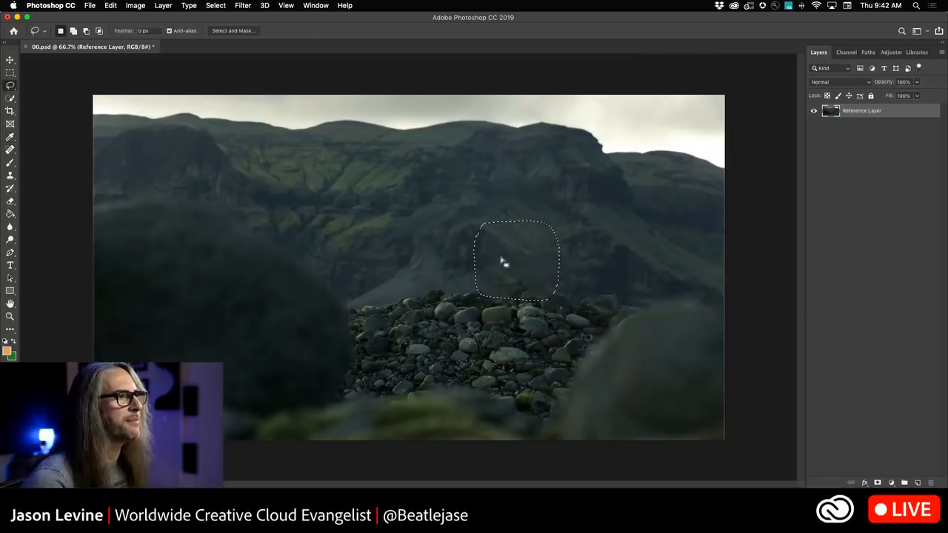
{"action": "key", "text": "super+d"}
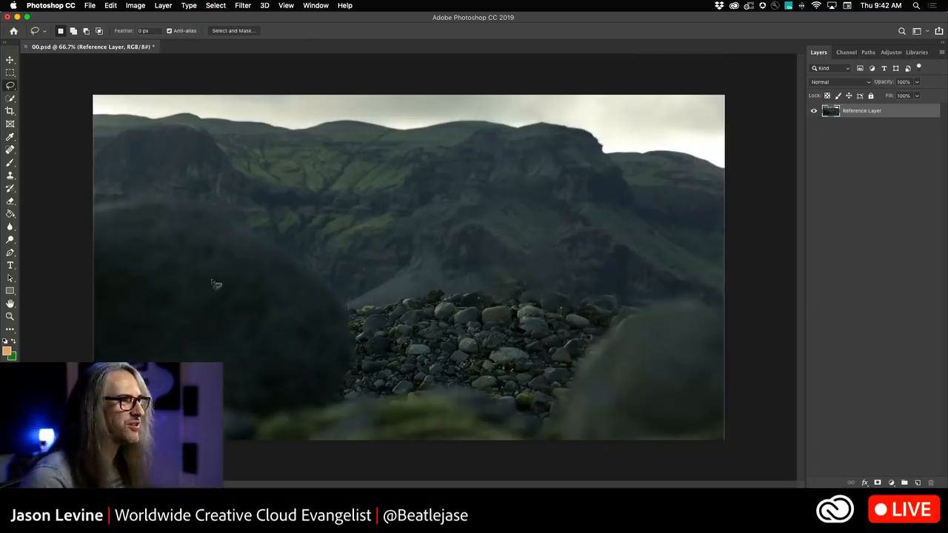
Clone-stamp over the rocks where the figure stood to clean up the fill.
{"action": "key", "text": "s"}
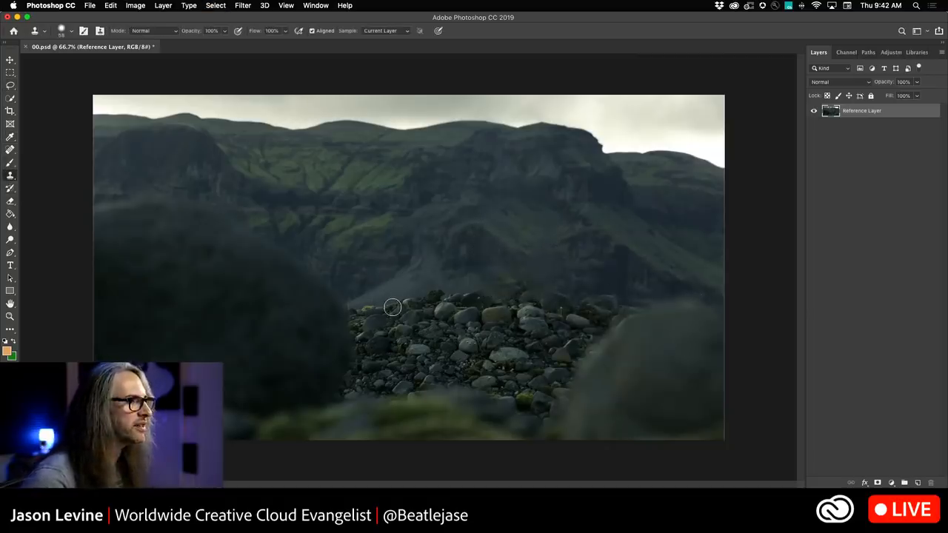
{"action": "left_click", "coordinate": [391, 306], "text": "alt"}
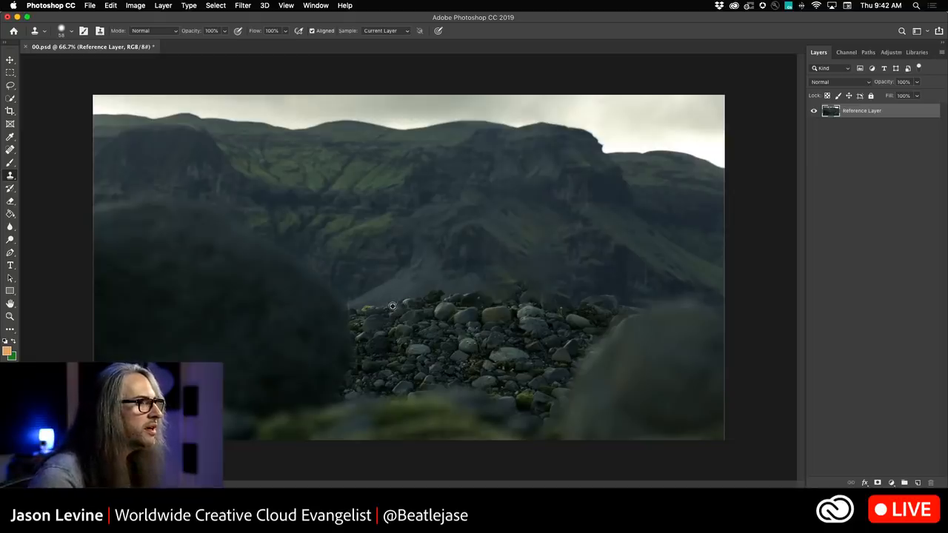
{"action": "mouse_move", "coordinate": [477, 297]}
{"action": "left_mouse_down"}
{"action": "mouse_move", "coordinate": [510, 295]}
{"action": "mouse_move", "coordinate": [493, 306]}
{"action": "mouse_move", "coordinate": [552, 296]}
{"action": "mouse_move", "coordinate": [534, 287]}
{"action": "mouse_move", "coordinate": [530, 296]}
{"action": "mouse_move", "coordinate": [560, 300]}
{"action": "mouse_move", "coordinate": [553, 308]}
{"action": "mouse_move", "coordinate": [536, 289]}
{"action": "mouse_move", "coordinate": [515, 297]}
{"action": "mouse_move", "coordinate": [521, 282]}
{"action": "mouse_move", "coordinate": [506, 294]}
{"action": "mouse_move", "coordinate": [507, 285]}
{"action": "mouse_move", "coordinate": [543, 287]}
{"action": "mouse_move", "coordinate": [554, 324]}
{"action": "left_mouse_up"}
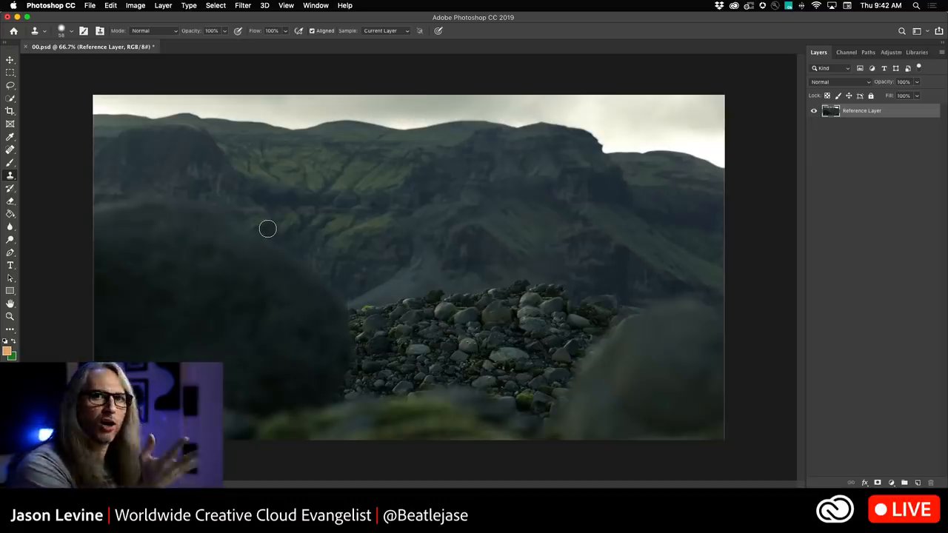
Save and close the reference frame, then switch back to After Effects.
{"action": "left_click", "coordinate": [90, 5]}
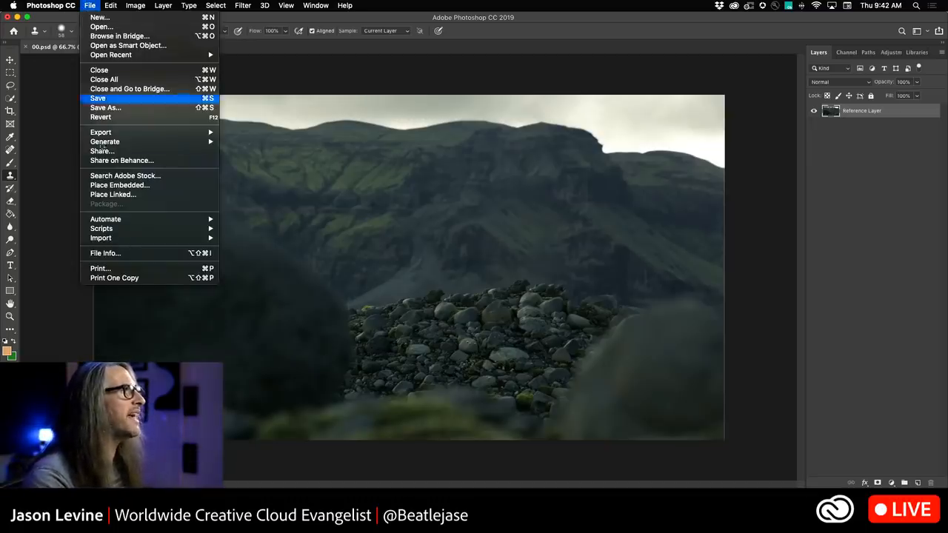
{"action": "left_click", "coordinate": [109, 100]}
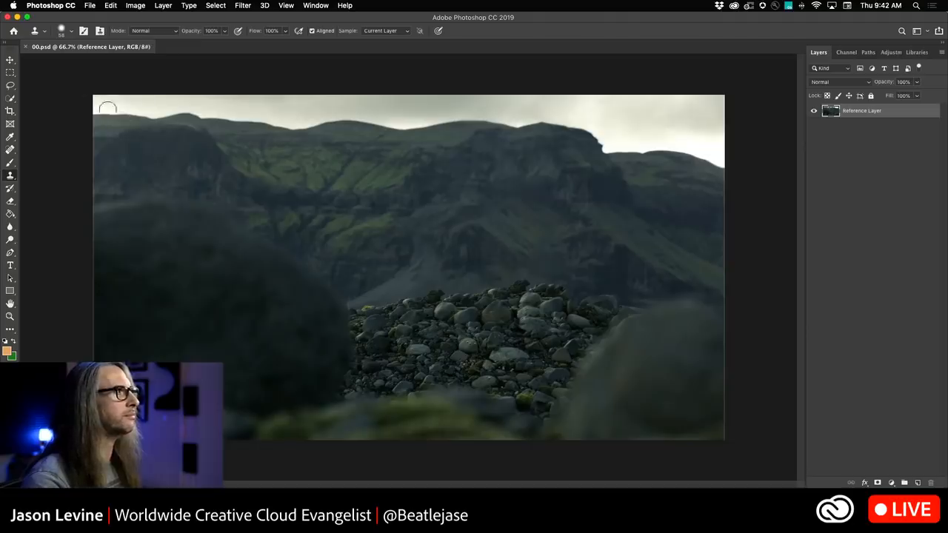
{"action": "left_click", "coordinate": [26, 47]}
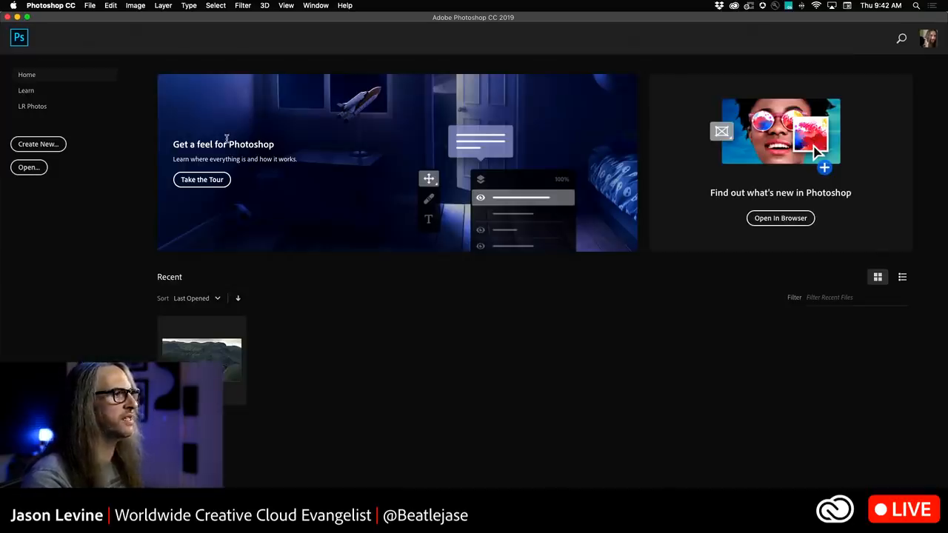
{"action": "key", "text": "super+Tab"}
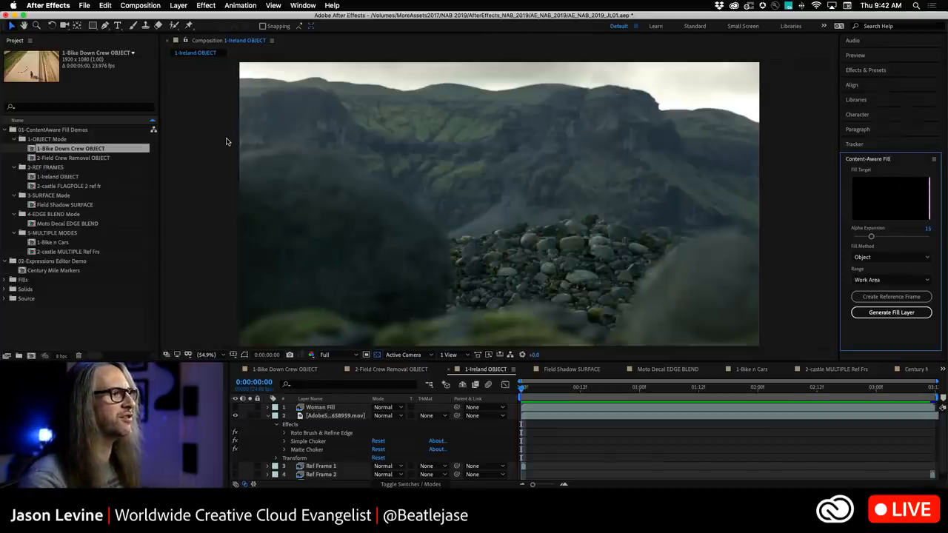
Generate a Content-Aware Fill layer using the new reference frame and play back the result.
{"action": "scroll", "coordinate": [296, 451], "scroll_direction": "down", "scroll_amount": 1}
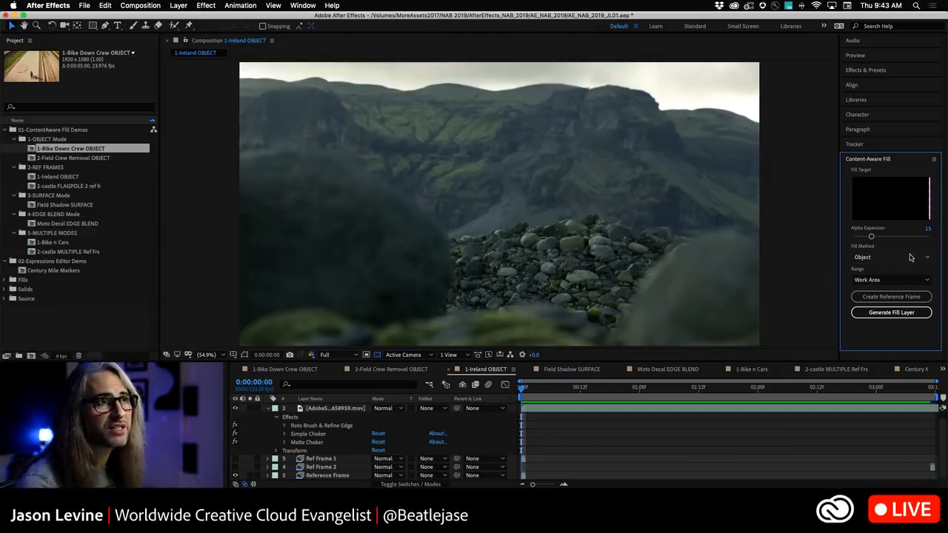
{"action": "left_click", "coordinate": [911, 314]}
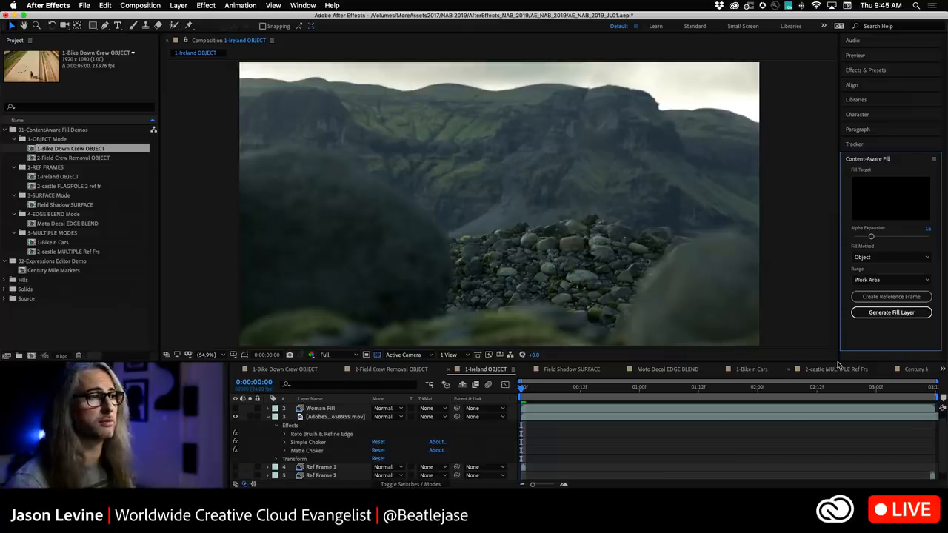
{"action": "key", "text": "space"}
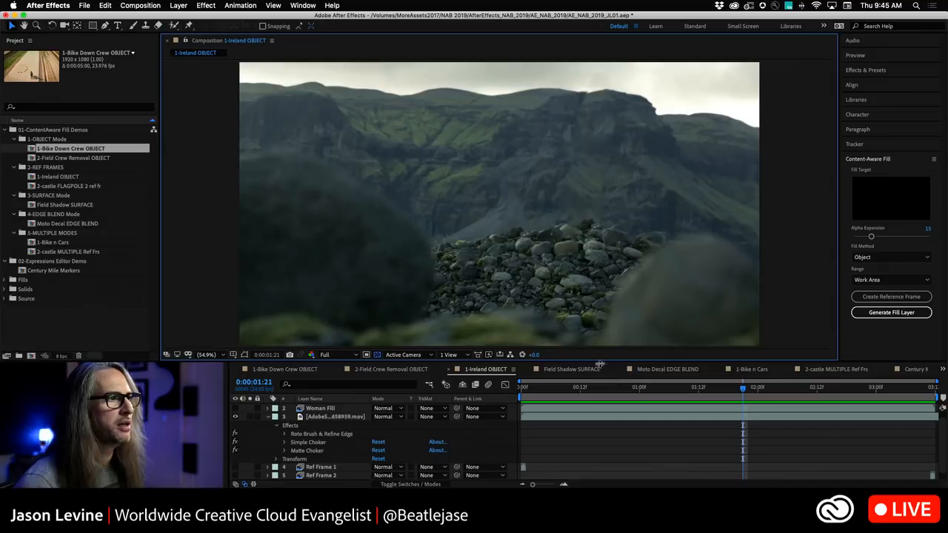
Open the Field Shadow SURFACE composition and set the Fill Method to Surface.
{"action": "left_click", "coordinate": [572, 369]}
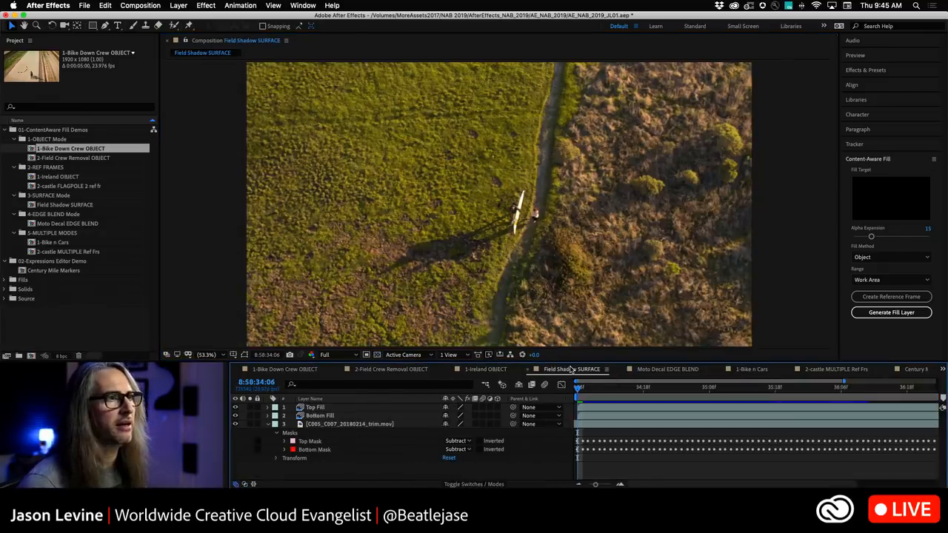
{"action": "left_click", "coordinate": [888, 257]}
{"action": "left_click", "coordinate": [878, 268]}
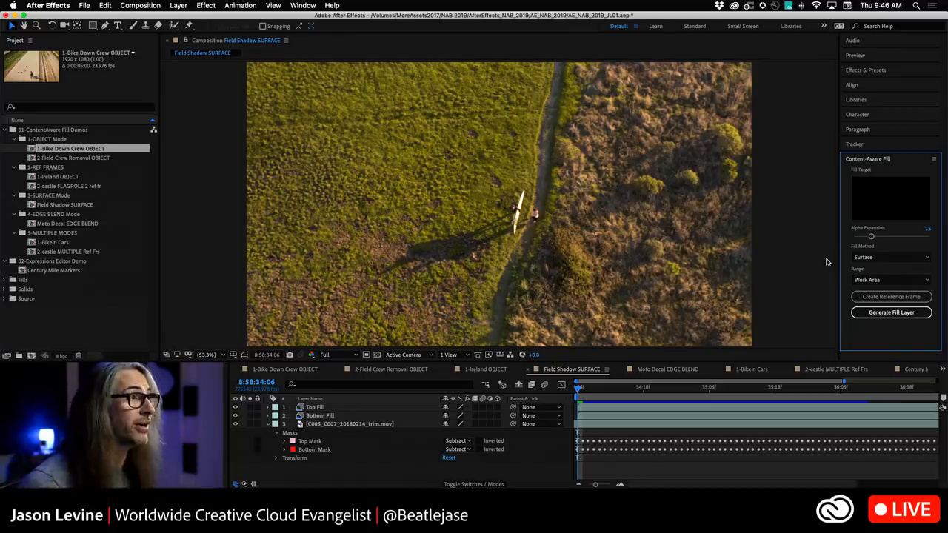
Play back the Field Shadow composition with its existing fill layers.
{"action": "left_click", "coordinate": [692, 362]}
{"action": "key", "text": "space"}
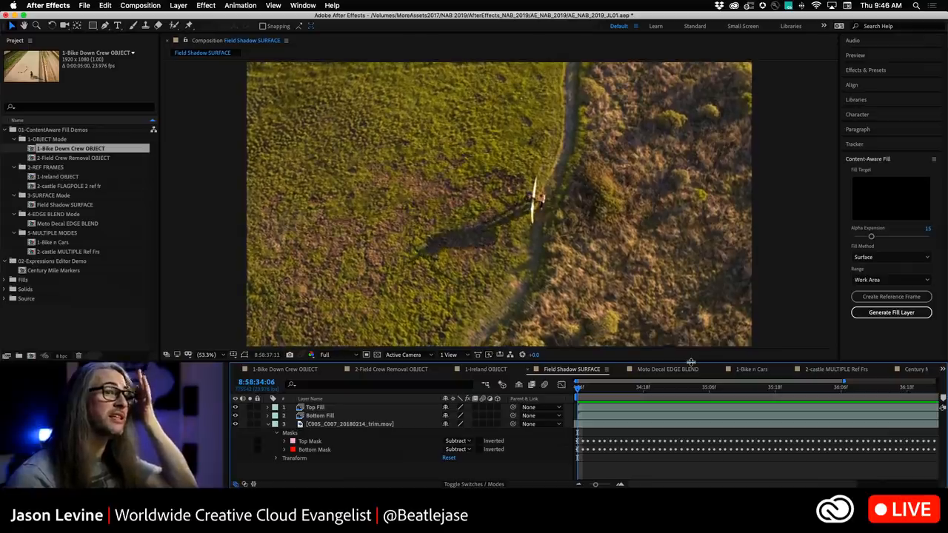
{"action": "left_click_drag", "start_coordinate": [844, 382], "coordinate": [940, 383]}
{"action": "key", "text": "space"}
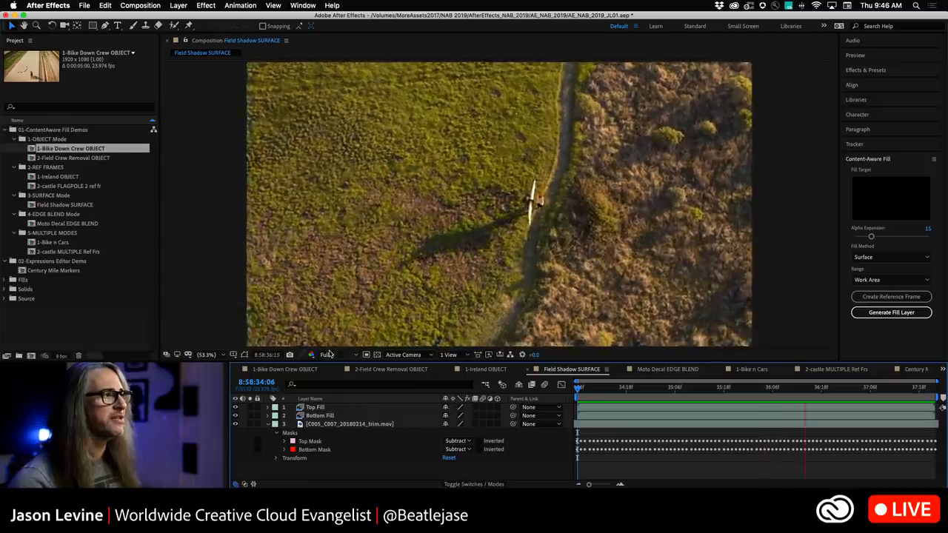
Hide the Top Fill and Bottom Fill layers and set both the Top Mask and Bottom Mask modes to None.
{"action": "left_click", "coordinate": [236, 408]}
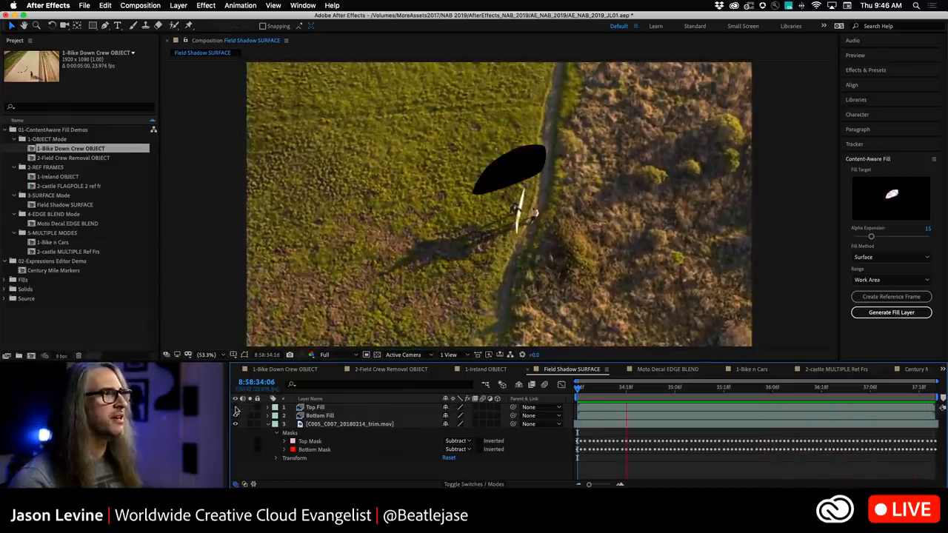
{"action": "left_click", "coordinate": [236, 417]}
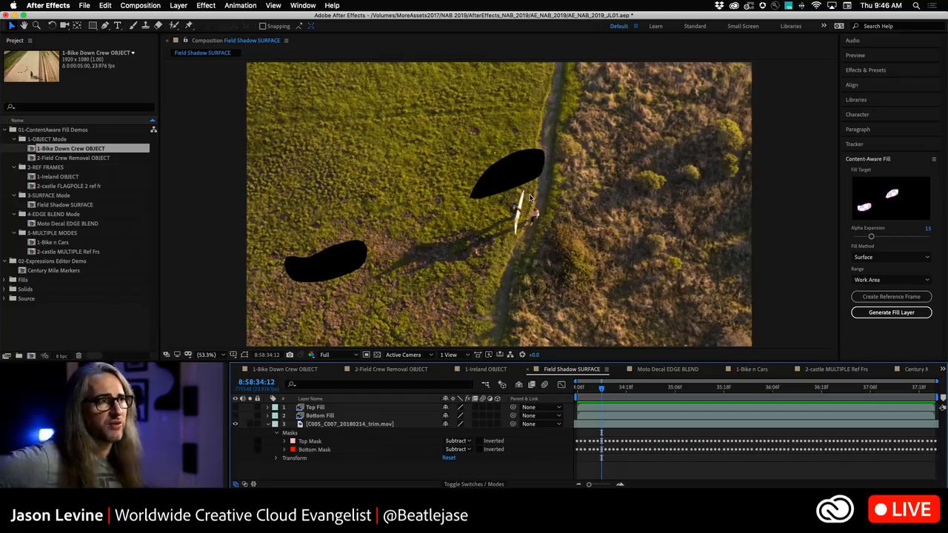
{"action": "left_click", "coordinate": [457, 441]}
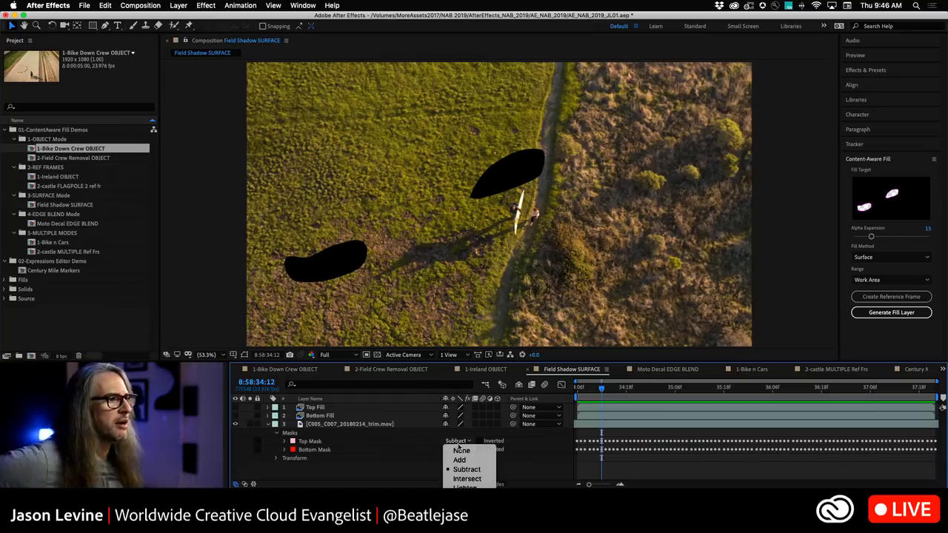
{"action": "left_click", "coordinate": [460, 450]}
{"action": "left_click", "coordinate": [457, 449]}
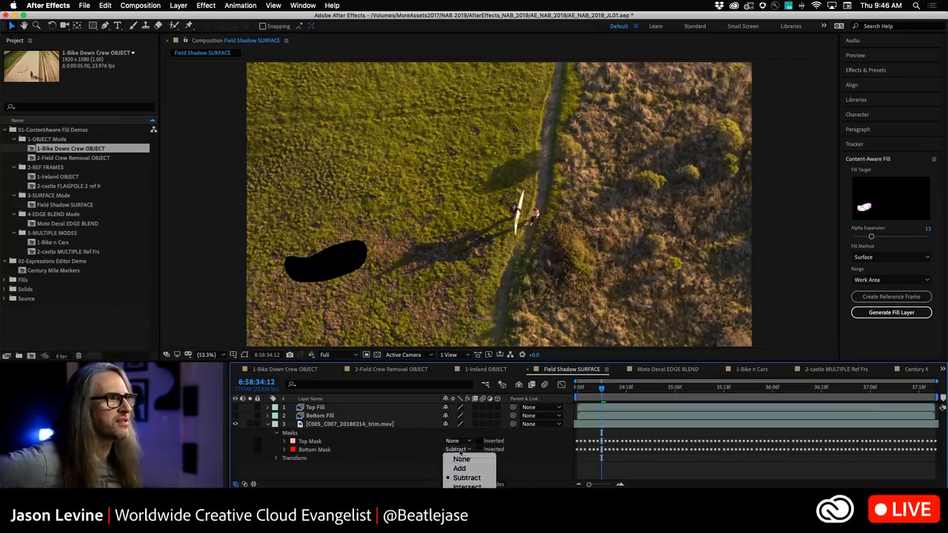
{"action": "left_click", "coordinate": [460, 457]}
Play back the unmasked footage, then set the Top Mask mode back to Subtract.
{"action": "key", "text": "space"}
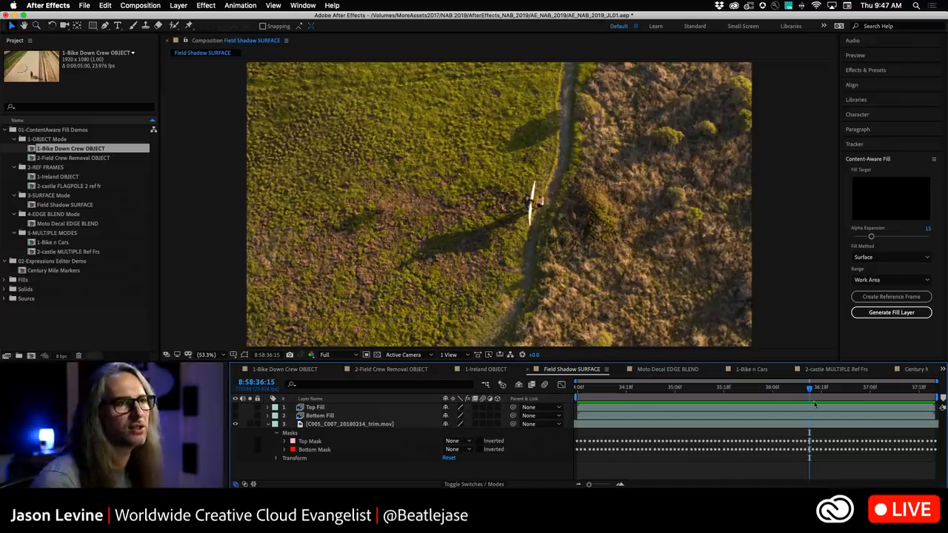
{"action": "left_click_drag", "start_coordinate": [810, 390], "coordinate": [575, 395]}
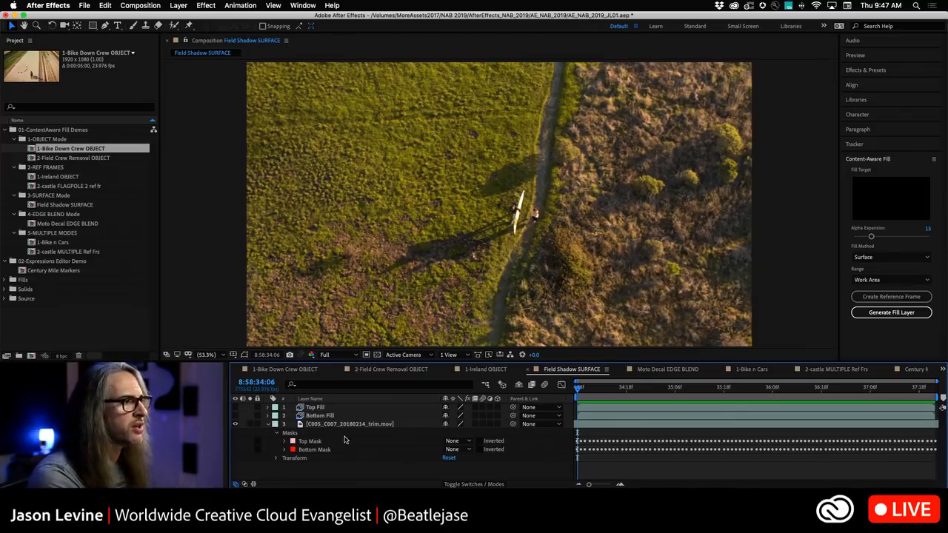
{"action": "left_click", "coordinate": [455, 441]}
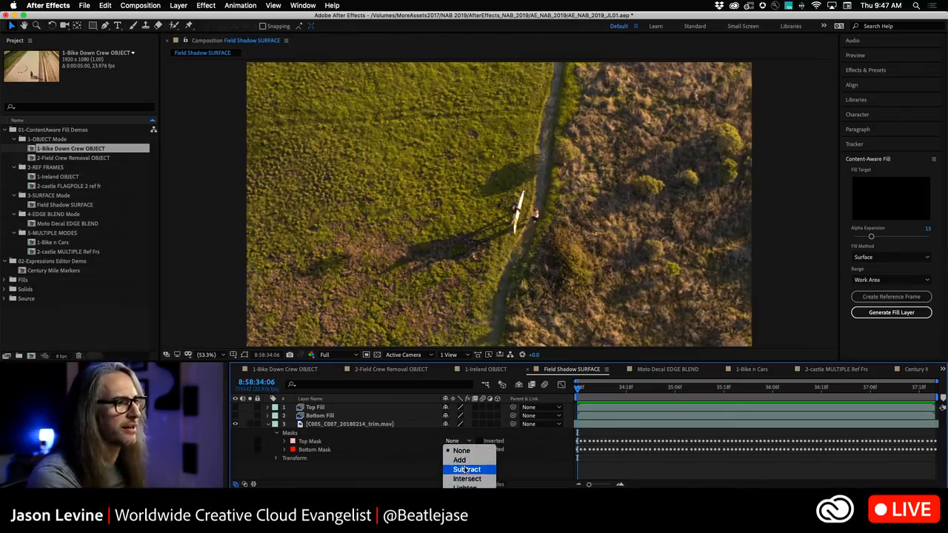
{"action": "left_click", "coordinate": [467, 469]}
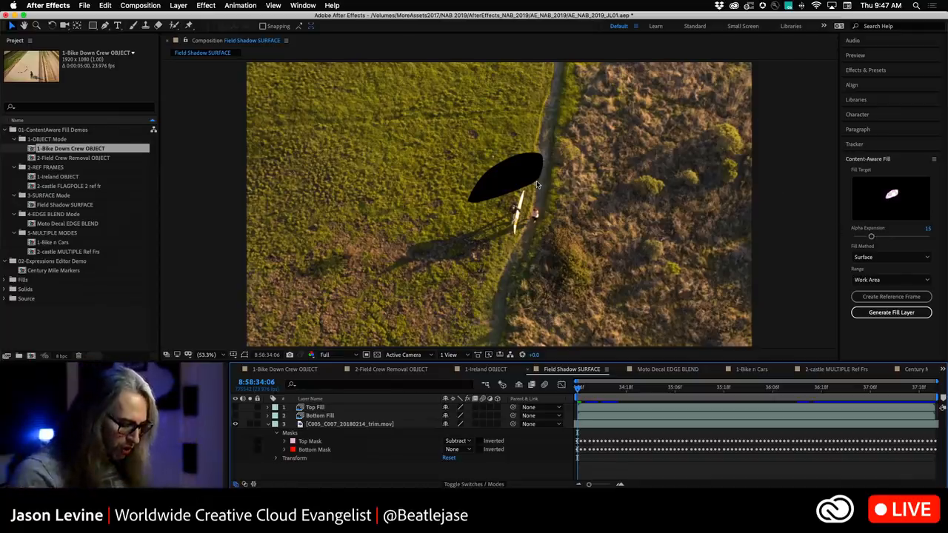
Set the Alpha Expansion to 0 and generate a Surface fill layer for the shadow.
{"action": "scroll", "coordinate": [538, 185], "scroll_direction": "up", "scroll_amount": 3}
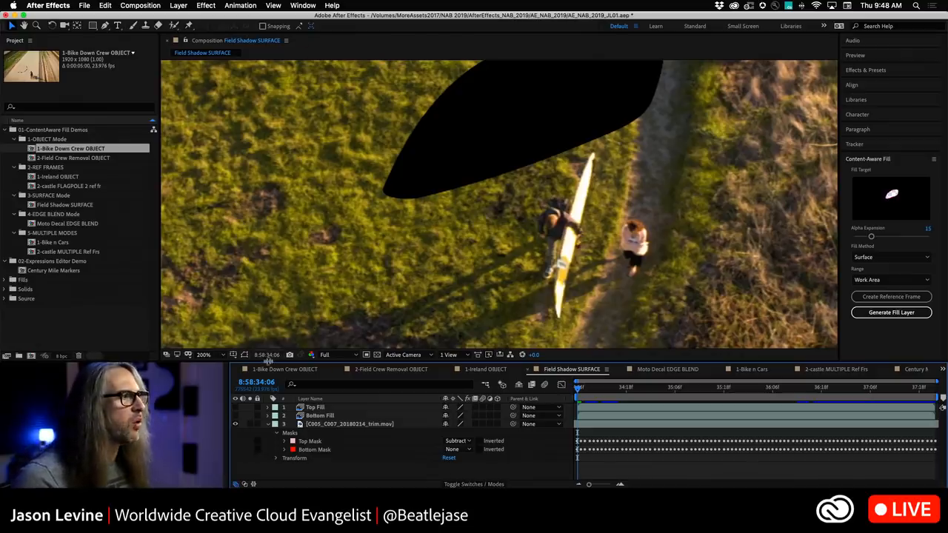
{"action": "left_click", "coordinate": [215, 356]}
{"action": "left_click", "coordinate": [220, 192]}
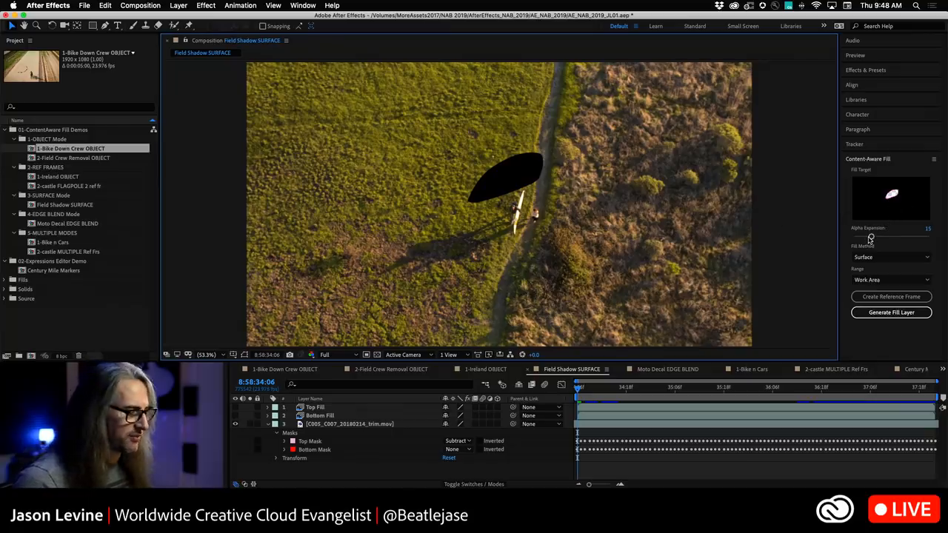
{"action": "left_click_drag", "start_coordinate": [871, 237], "coordinate": [852, 241]}
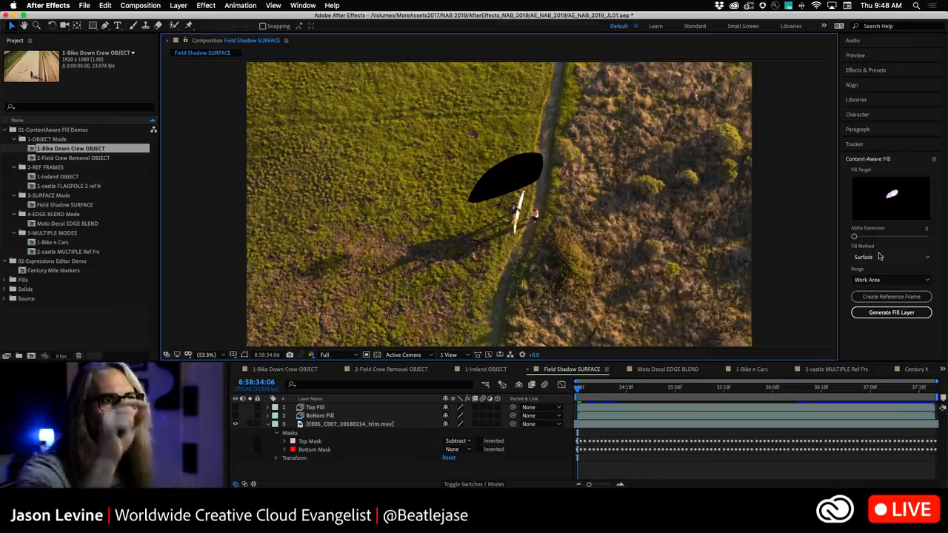
{"action": "left_click", "coordinate": [906, 313]}
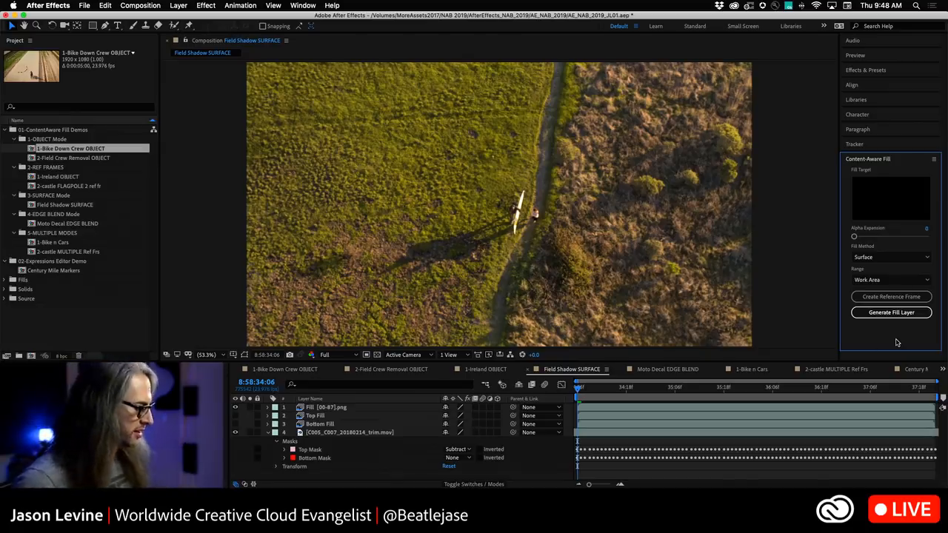
Play the Field Shadow composition from the start and inspect the filled shadow at 100% zoom.
{"action": "left_click", "coordinate": [579, 390]}
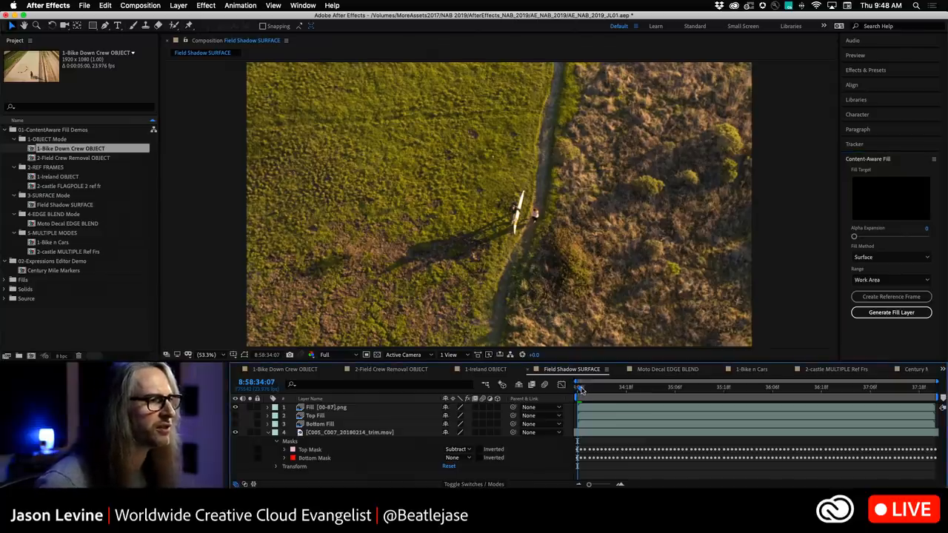
{"action": "key", "text": "space"}
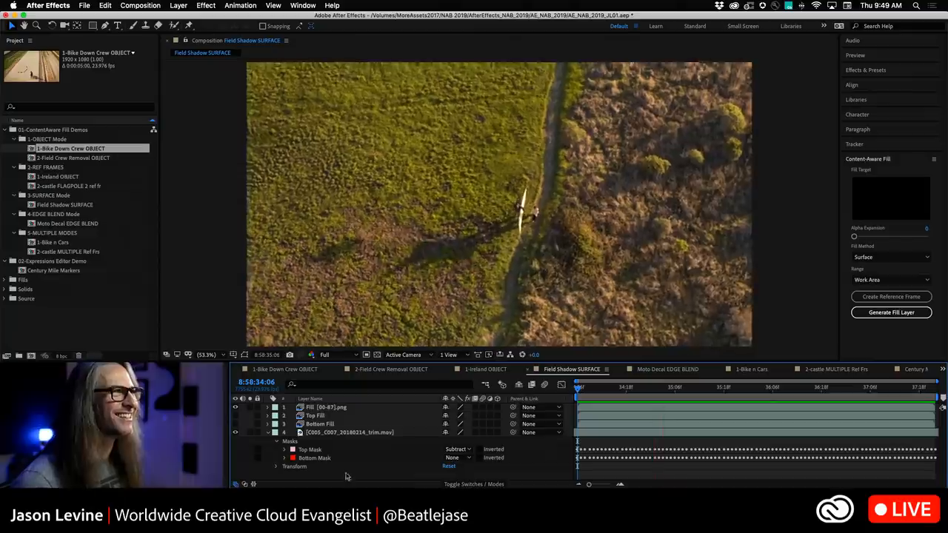
{"action": "left_click", "coordinate": [222, 356]}
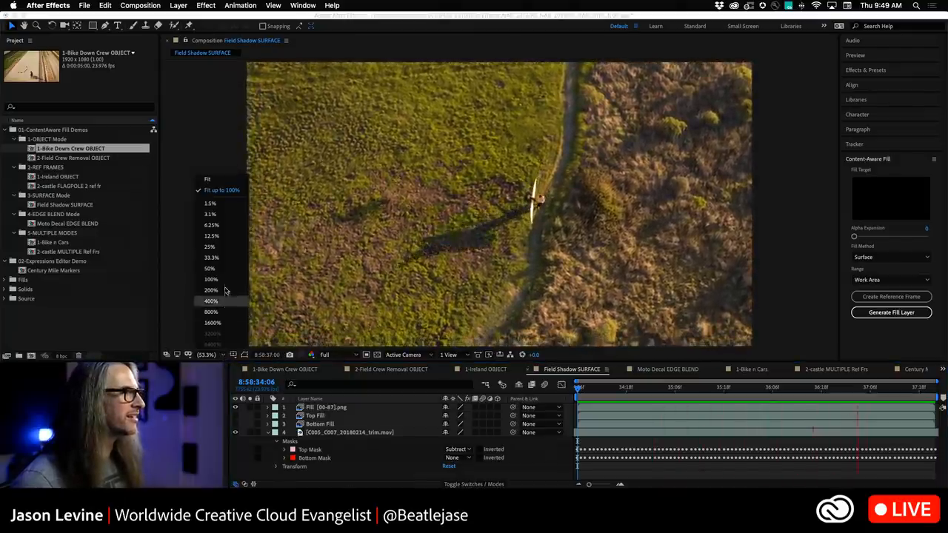
{"action": "left_click", "coordinate": [234, 282]}
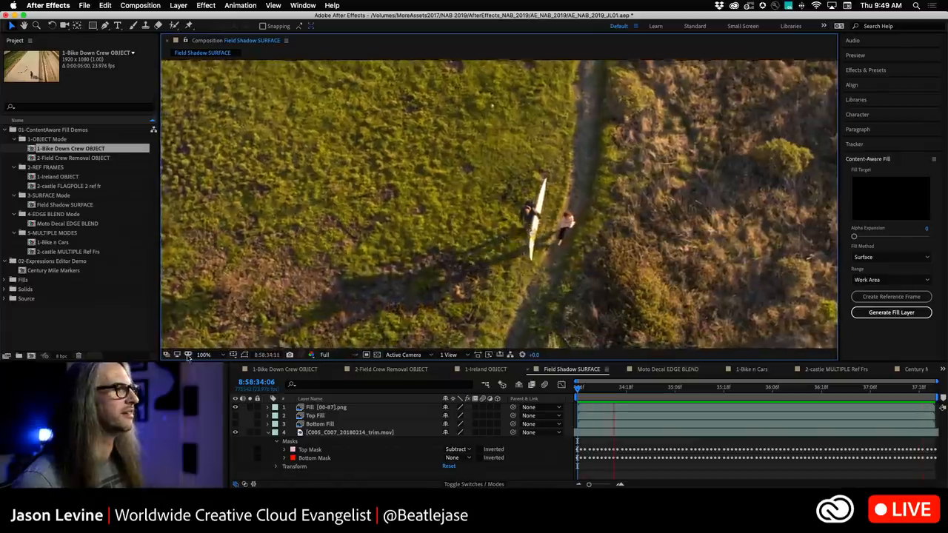
{"action": "left_click", "coordinate": [204, 355]}
{"action": "left_click", "coordinate": [214, 192]}
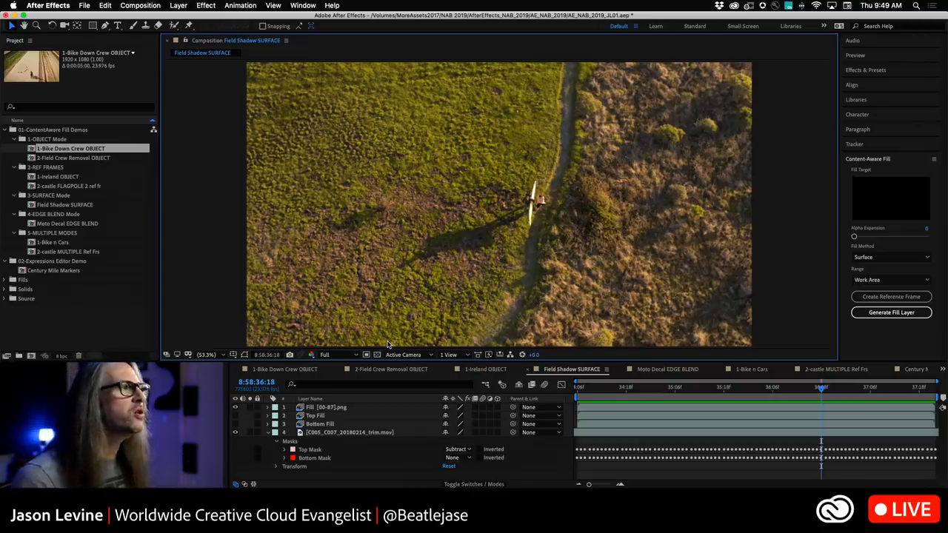
Open the Moto Decal EDGE BLEND composition and set the Fill Method to Edge Blend.
{"action": "left_click", "coordinate": [661, 369]}
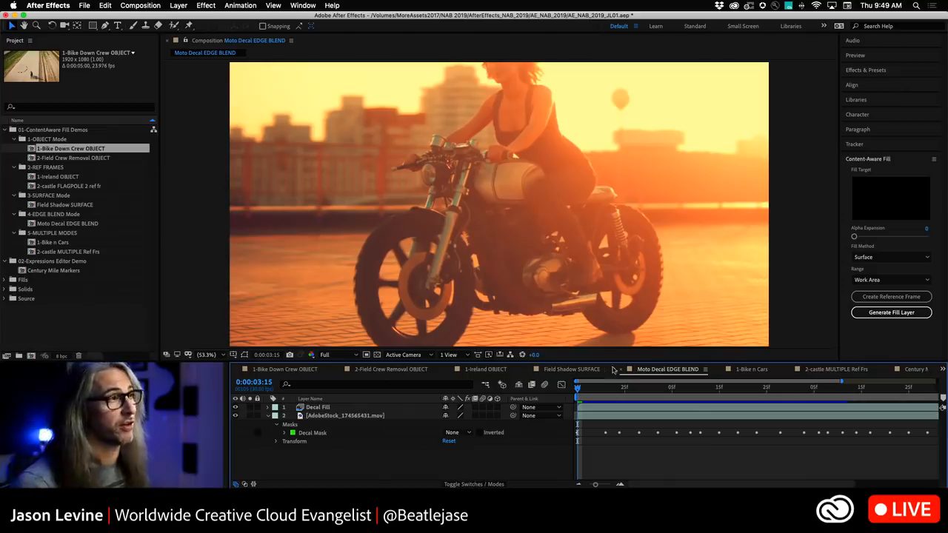
{"action": "left_click", "coordinate": [889, 259]}
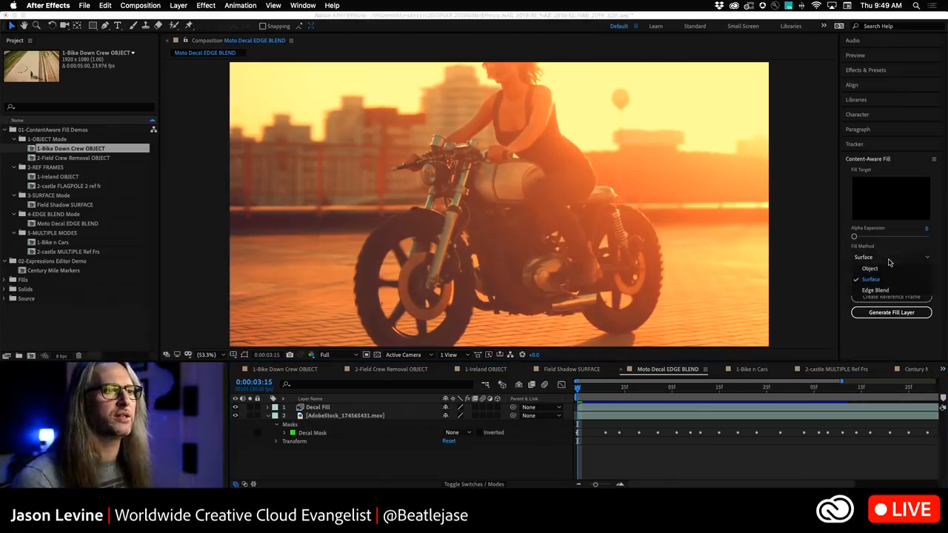
{"action": "left_click", "coordinate": [929, 291]}
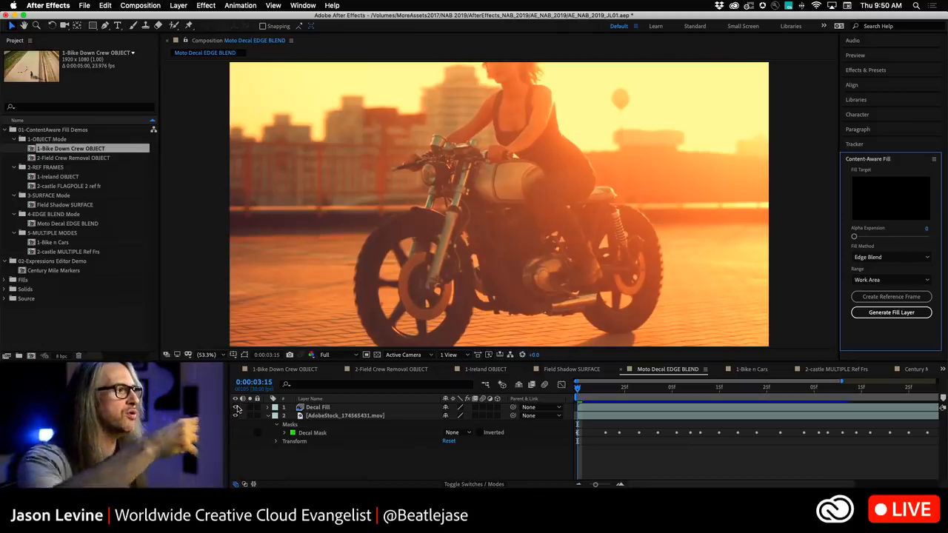
Hide the Decal Fill layer and play back the original motorcycle footage.
{"action": "left_click", "coordinate": [230, 425]}
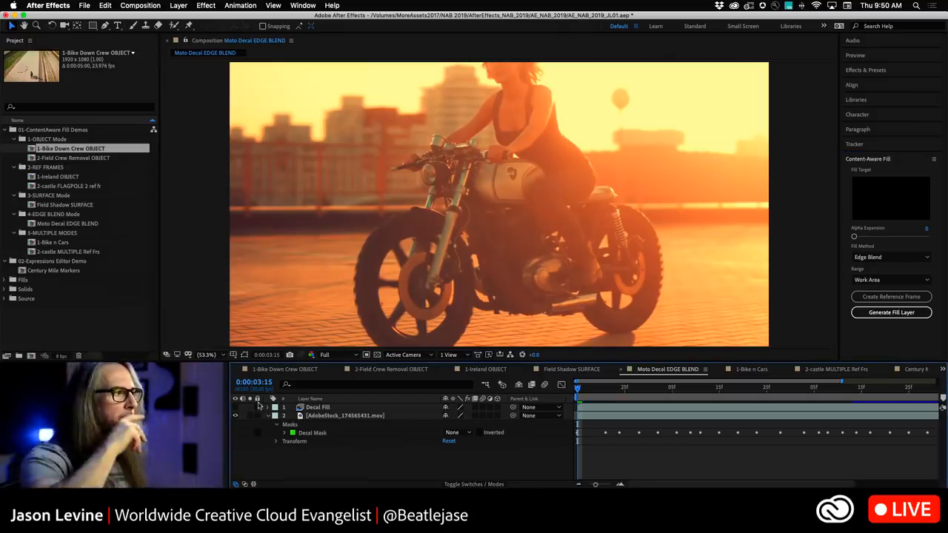
{"action": "key", "text": "space"}
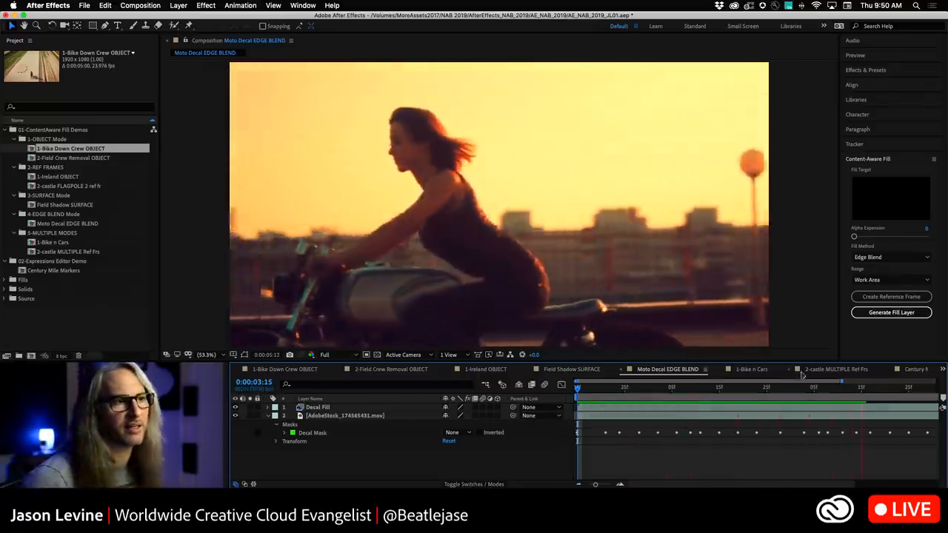
{"action": "left_click_drag", "start_coordinate": [842, 382], "coordinate": [946, 380]}
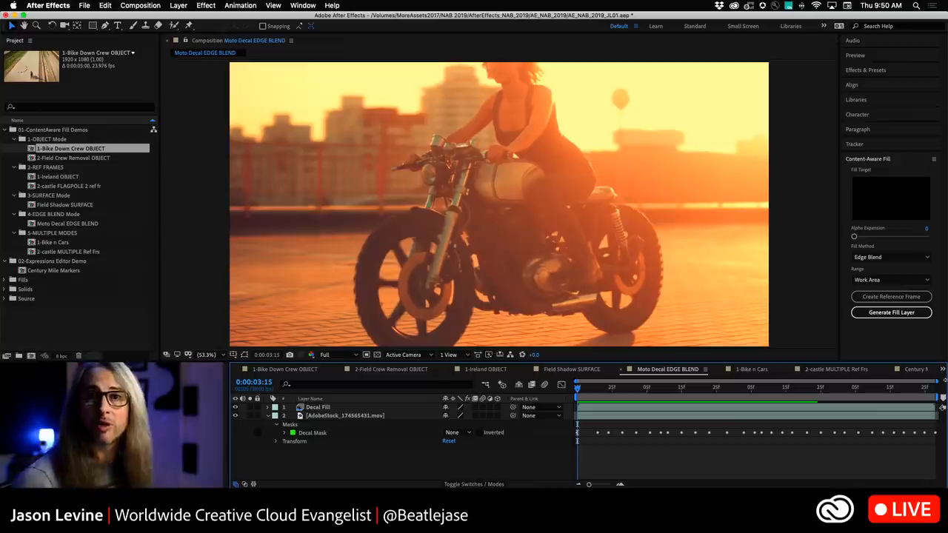
{"action": "key", "text": "space"}
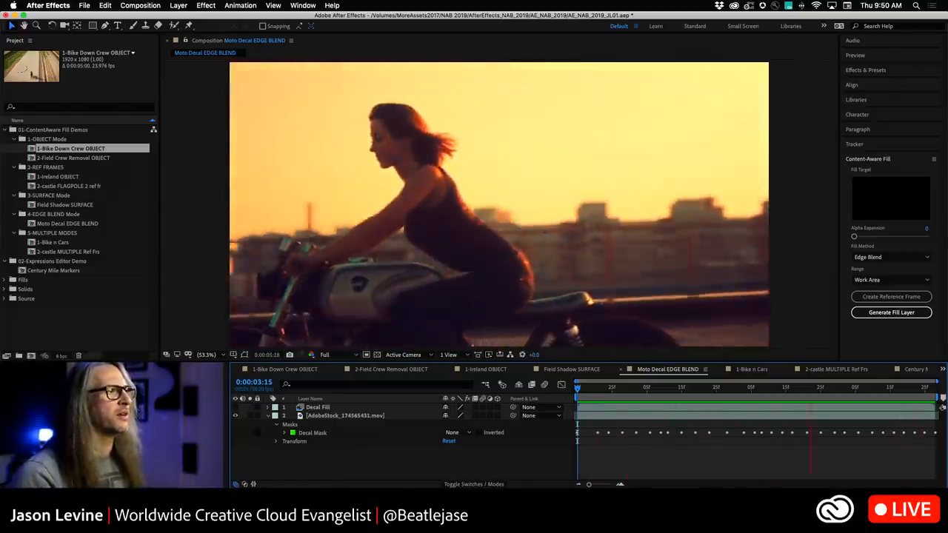
{"action": "key", "text": "space"}
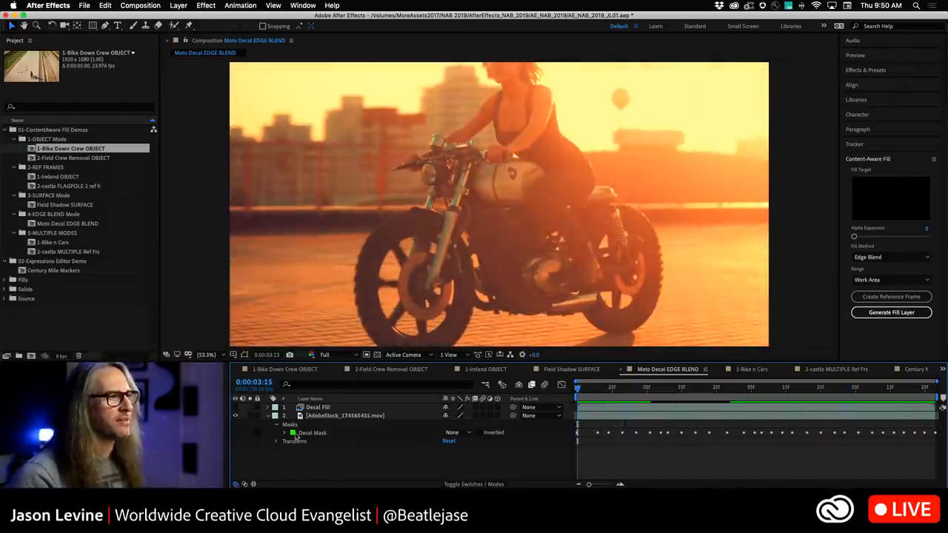
Set the Decal Mask mode to Subtract and the Alpha Expansion to 2.
{"action": "left_click", "coordinate": [451, 432]}
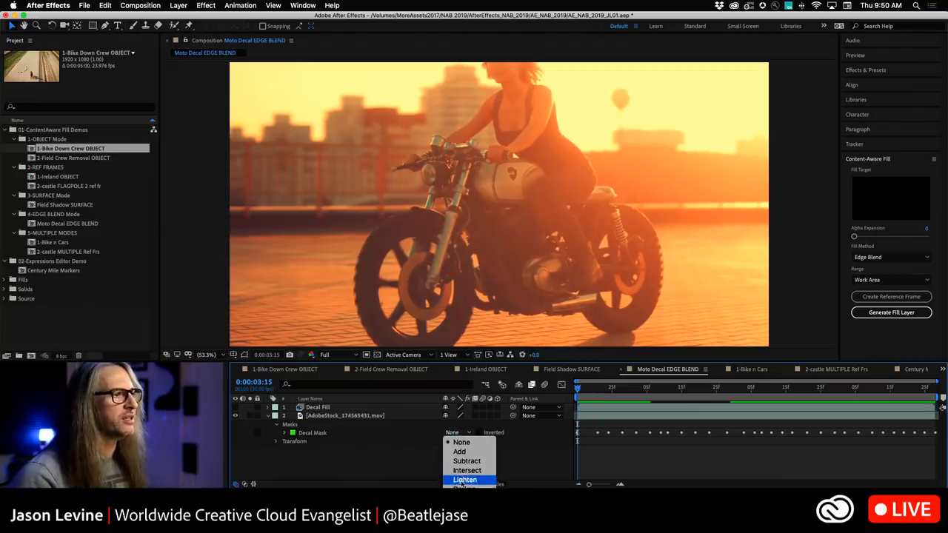
{"action": "left_click", "coordinate": [460, 461]}
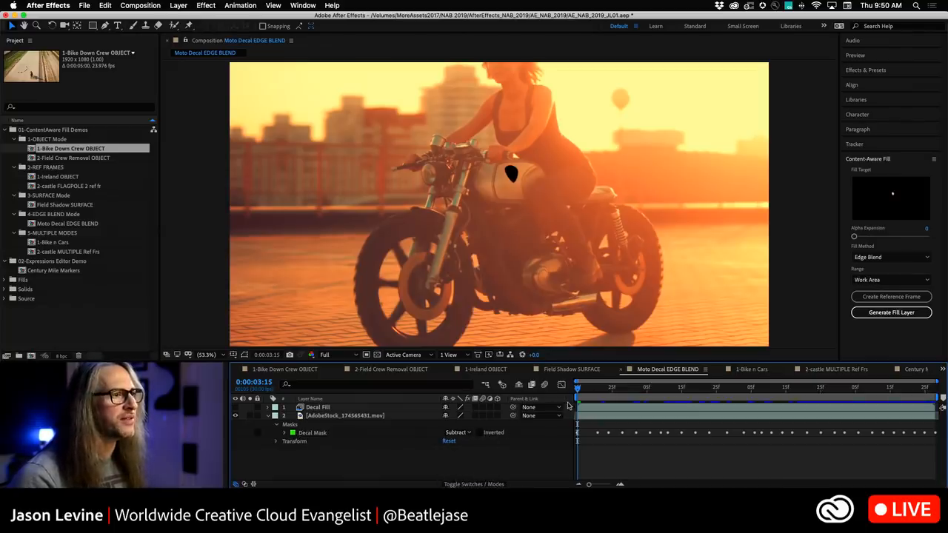
{"action": "left_click_drag", "start_coordinate": [578, 387], "coordinate": [558, 393]}
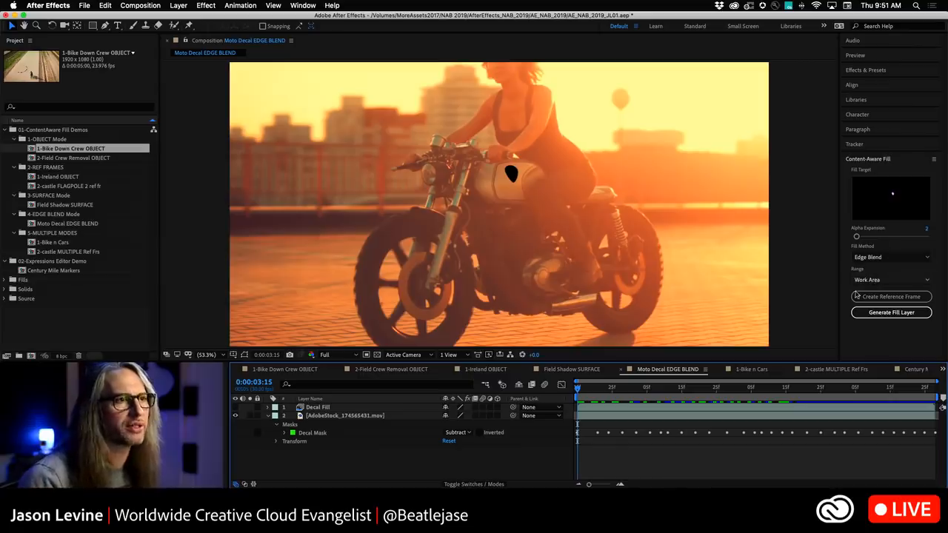
Generate the Edge Blend fill layer and play back the result.
{"action": "left_click", "coordinate": [903, 313]}
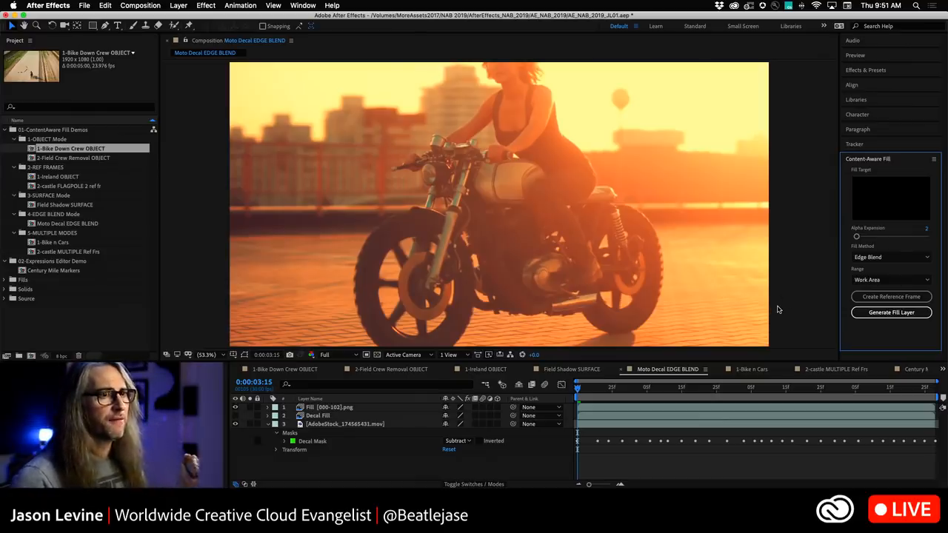
{"action": "key", "text": "space"}
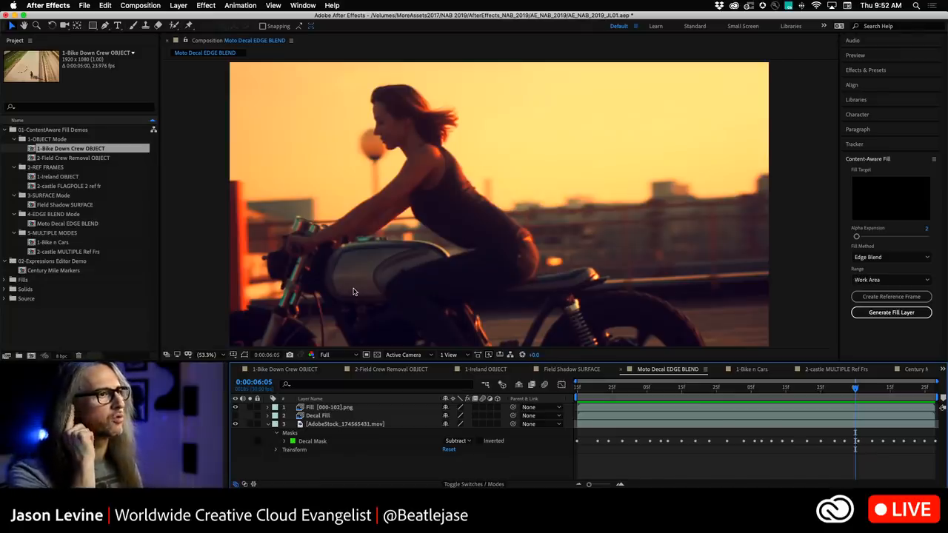
Open the 1-Bike n Cars composition and play it back.
{"action": "left_click", "coordinate": [751, 370]}
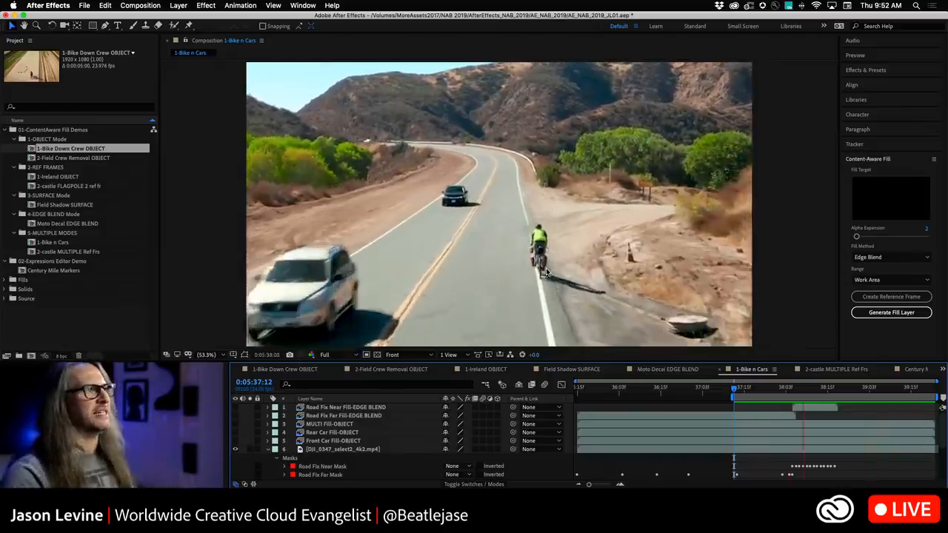
{"action": "key", "text": "space"}
{"action": "left_click_drag", "start_coordinate": [837, 389], "coordinate": [786, 390]}
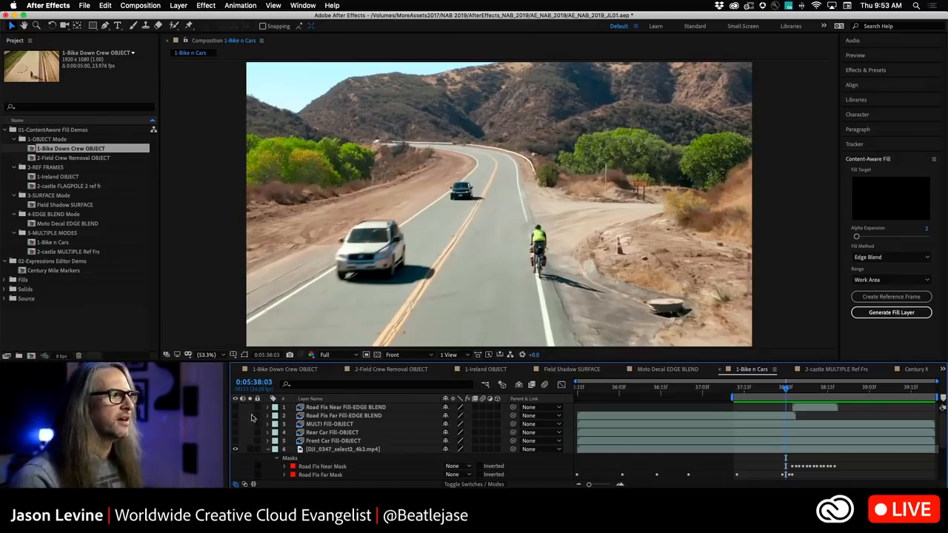
Scroll through the footage layer's list of masks.
{"action": "scroll", "coordinate": [431, 438], "scroll_direction": "down", "scroll_amount": 5}
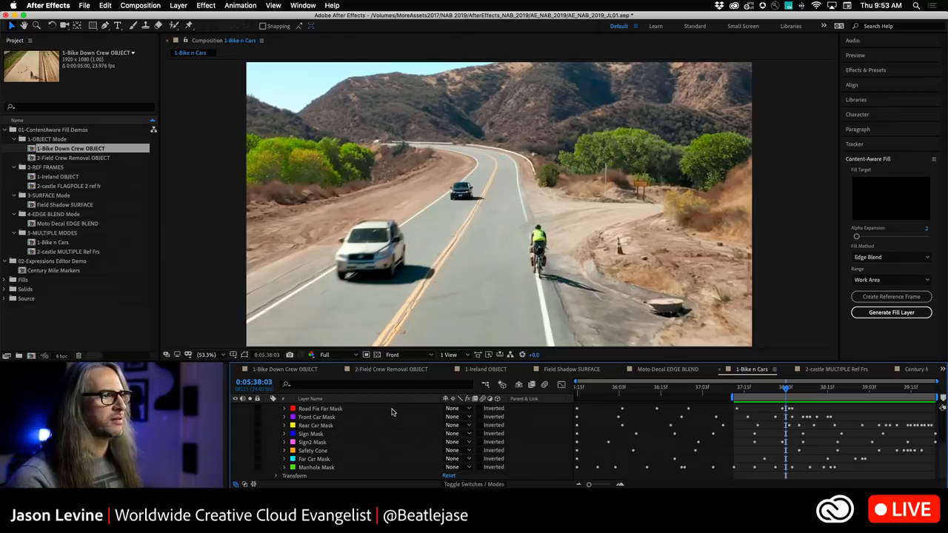
{"action": "scroll", "coordinate": [392, 412], "scroll_direction": "up", "scroll_amount": 2}
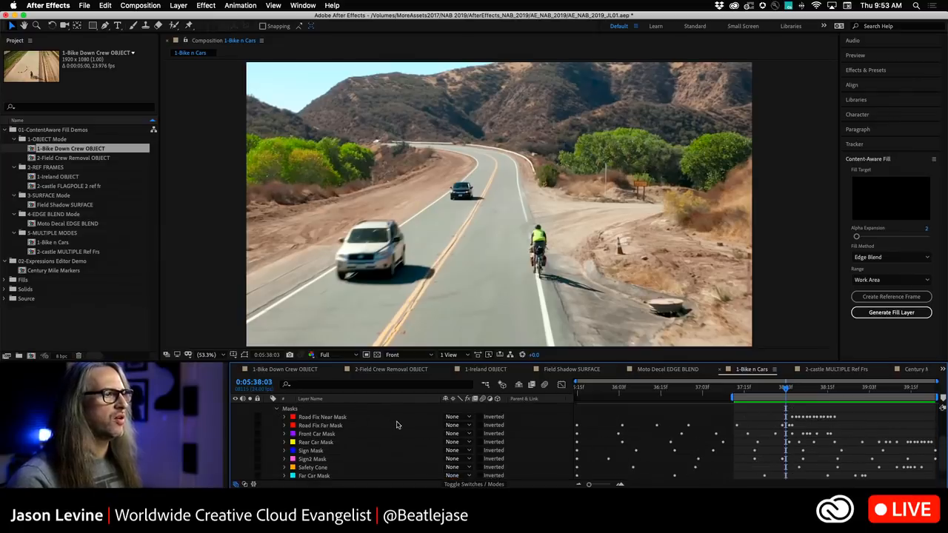
{"action": "scroll", "coordinate": [396, 425], "scroll_direction": "down", "scroll_amount": 2}
{"action": "scroll", "coordinate": [330, 460], "scroll_direction": "up", "scroll_amount": 2}
{"action": "scroll", "coordinate": [333, 454], "scroll_direction": "up", "scroll_amount": 6}
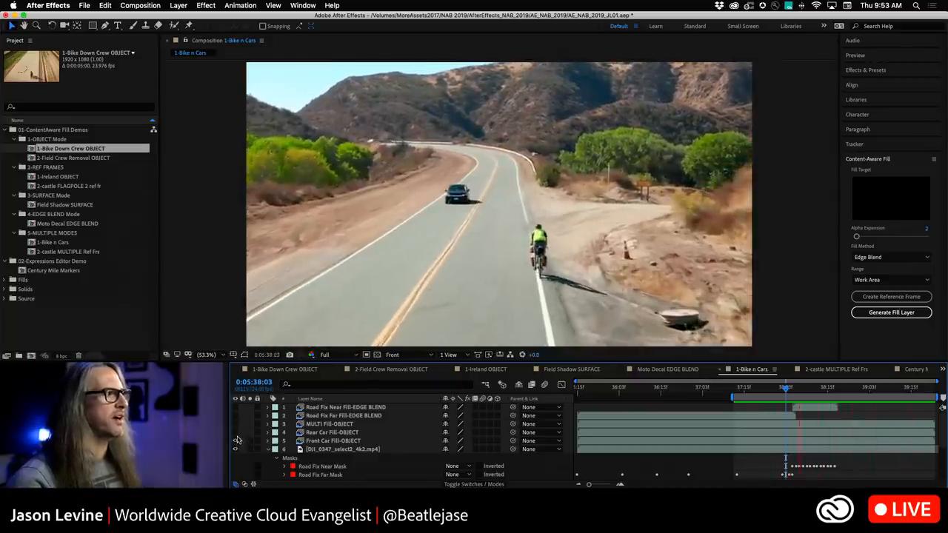
Show the fill layers in the 1-Bike n Cars composition and review the result.
{"action": "left_click", "coordinate": [235, 433]}
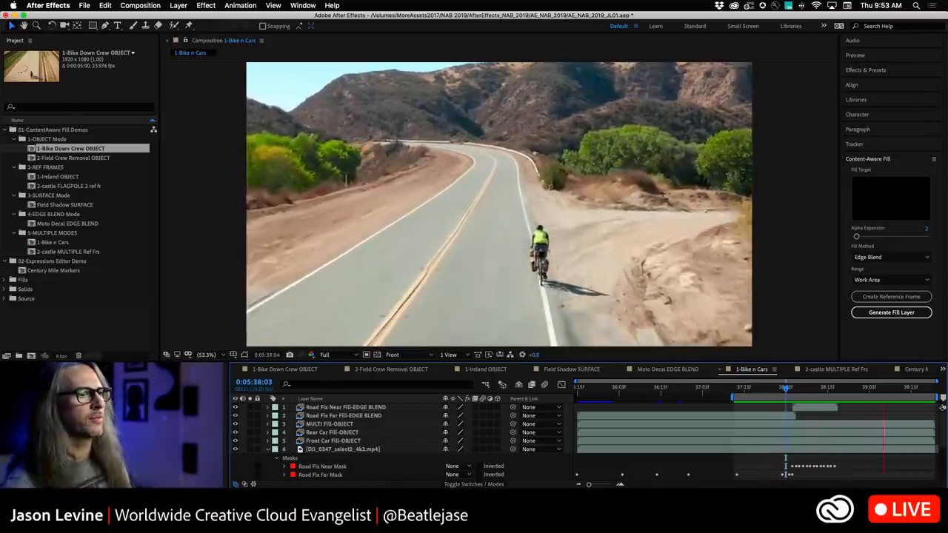
{"action": "scroll", "coordinate": [664, 449], "scroll_direction": "down", "scroll_amount": 5}
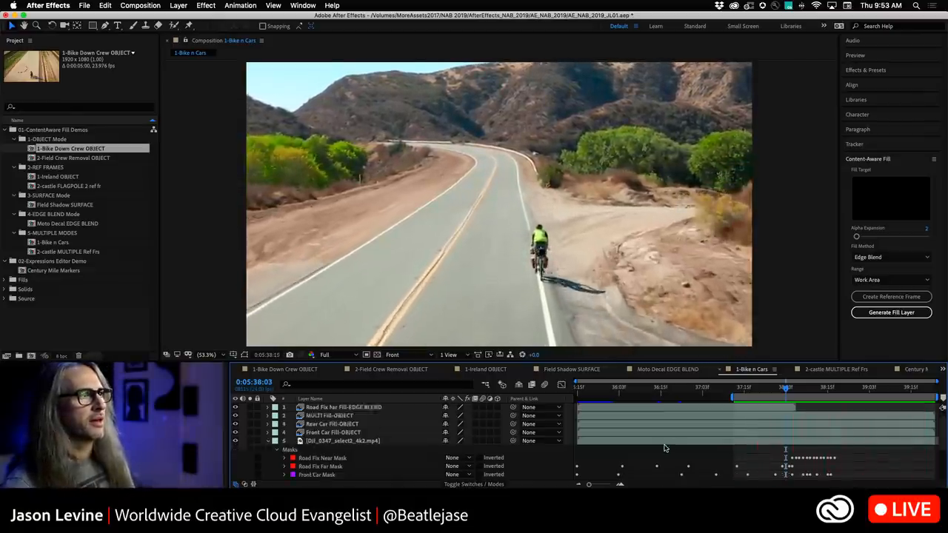
{"action": "scroll", "coordinate": [664, 447], "scroll_direction": "up", "scroll_amount": 5}
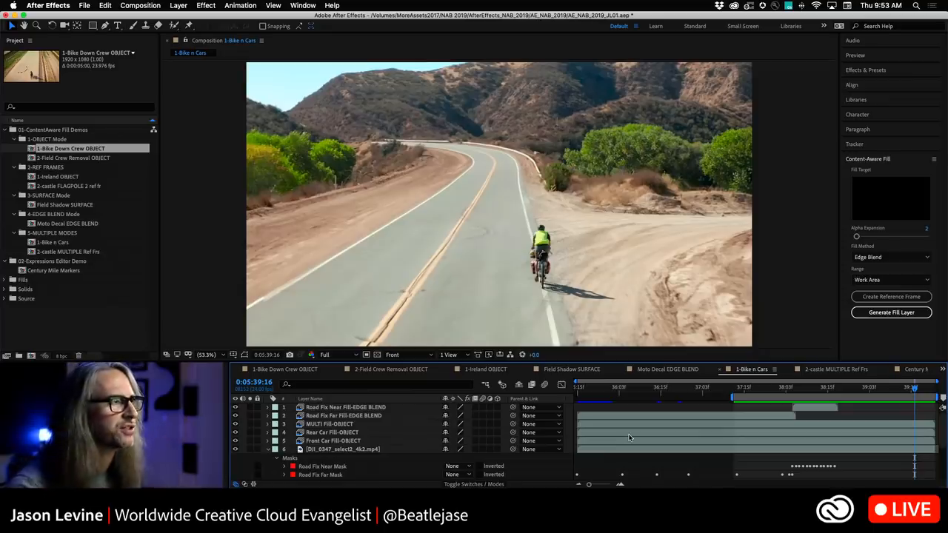
Open the 2-castle MULTIPLE Ref Frs composition and play it back.
{"action": "left_click", "coordinate": [837, 369]}
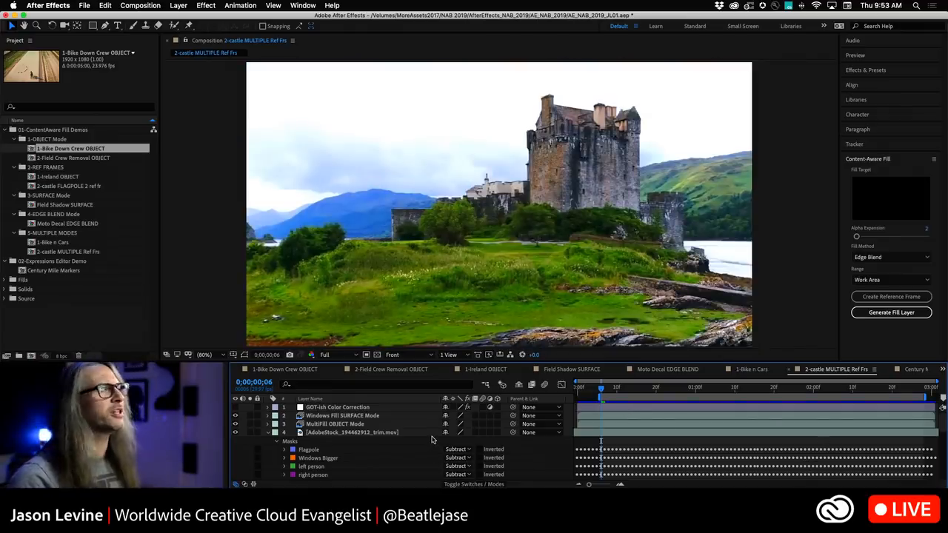
{"action": "key", "text": "space"}
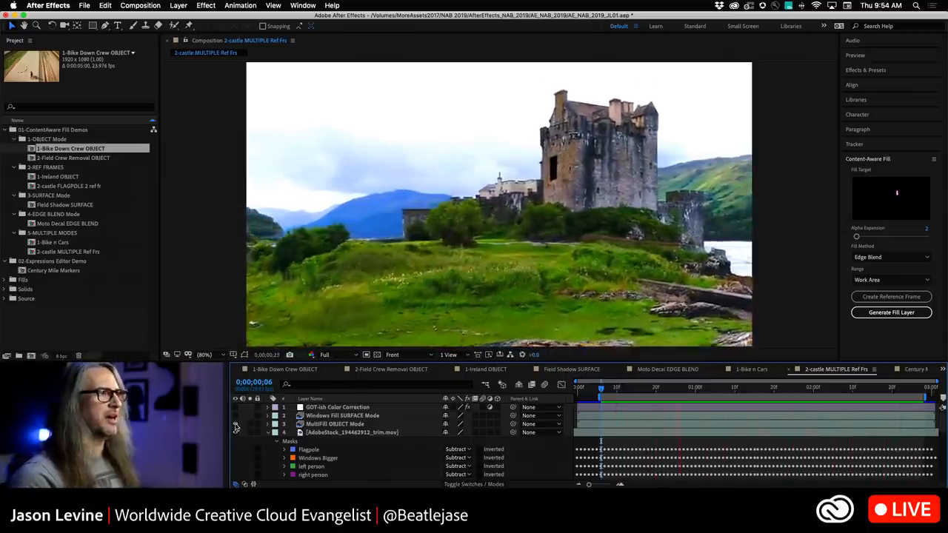
Show the footage layer in 2-castle MULTIPLE Ref Frs and set the Flagpole mask's mode to None.
{"action": "left_click", "coordinate": [235, 432]}
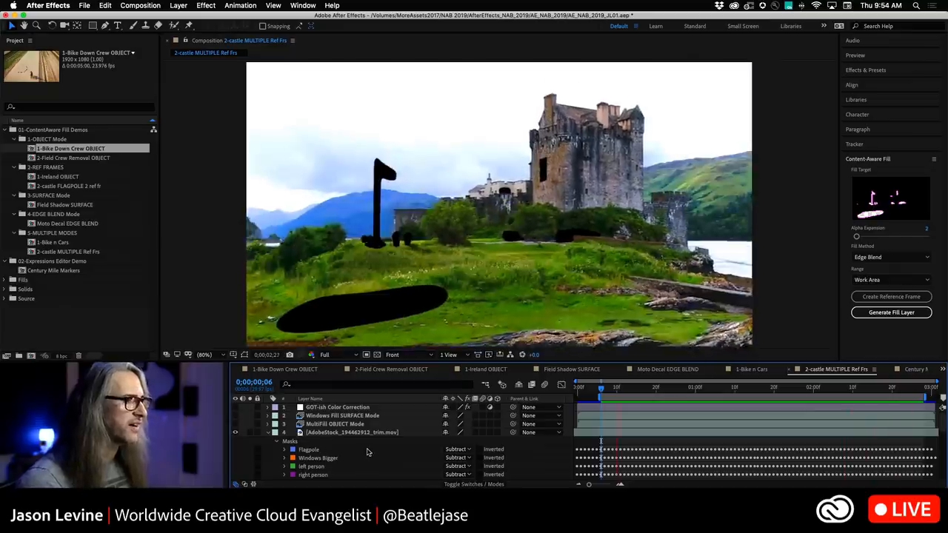
{"action": "key", "text": "grave"}
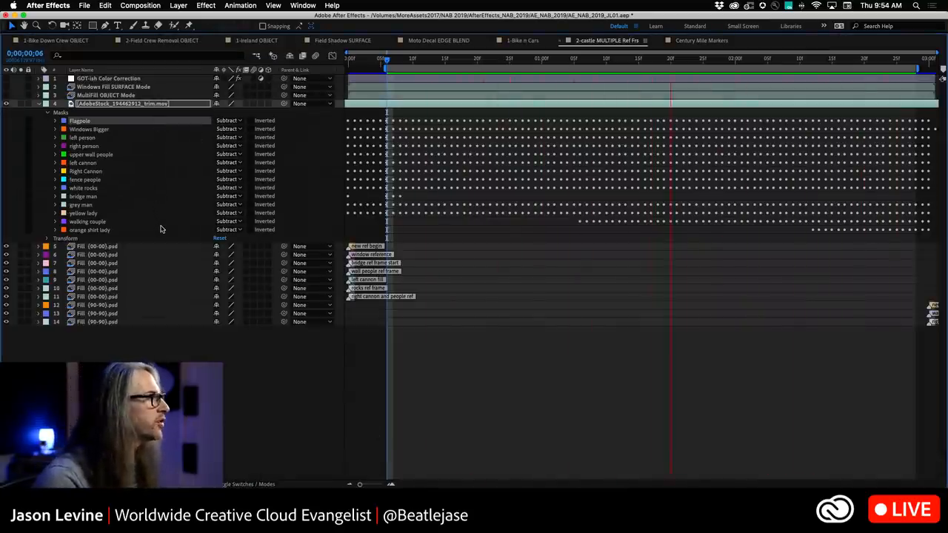
{"action": "left_click", "coordinate": [161, 228], "text": "shift"}
{"action": "left_click", "coordinate": [231, 120]}
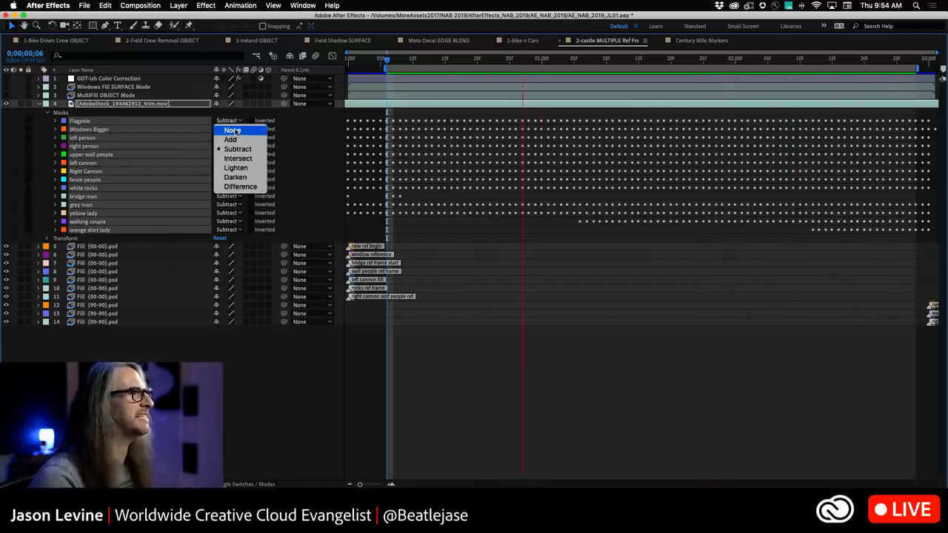
{"action": "left_click", "coordinate": [232, 129]}
{"action": "key", "text": "grave"}
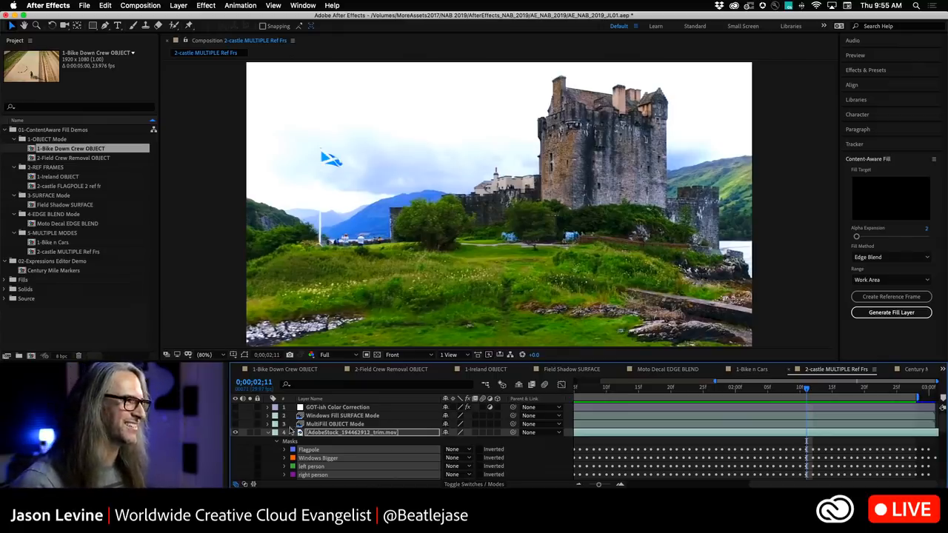
Switch the Flagpole mask's mode to Subtract and back to None.
{"action": "left_click", "coordinate": [456, 450]}
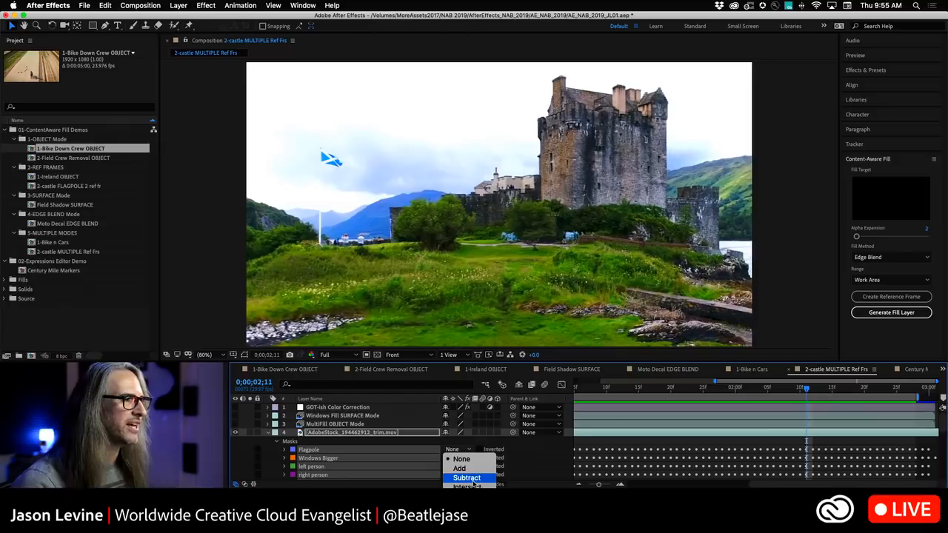
{"action": "left_click", "coordinate": [467, 478]}
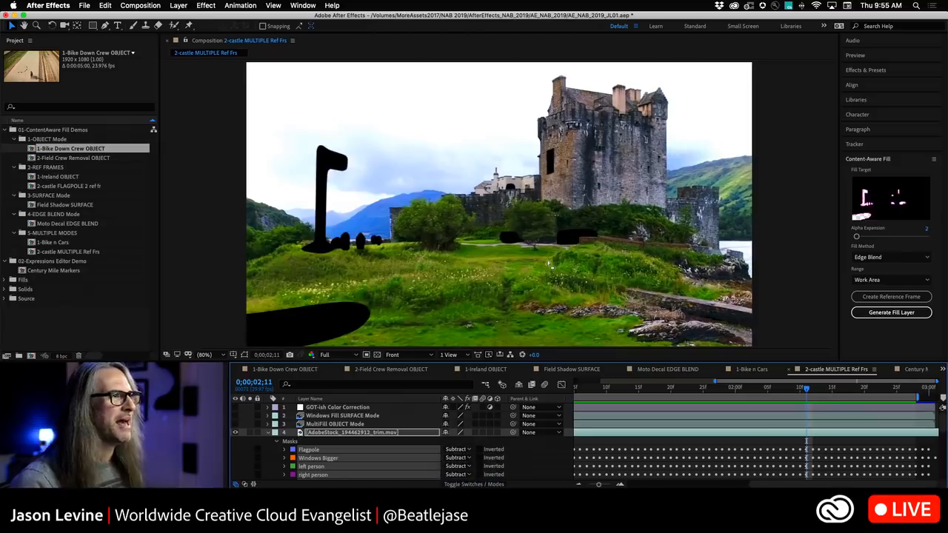
{"action": "left_click", "coordinate": [460, 450]}
{"action": "left_click", "coordinate": [475, 460]}
Scroll through the fill layers and their reference-frame markers in the timeline.
{"action": "left_click_drag", "start_coordinate": [944, 427], "coordinate": [945, 474]}
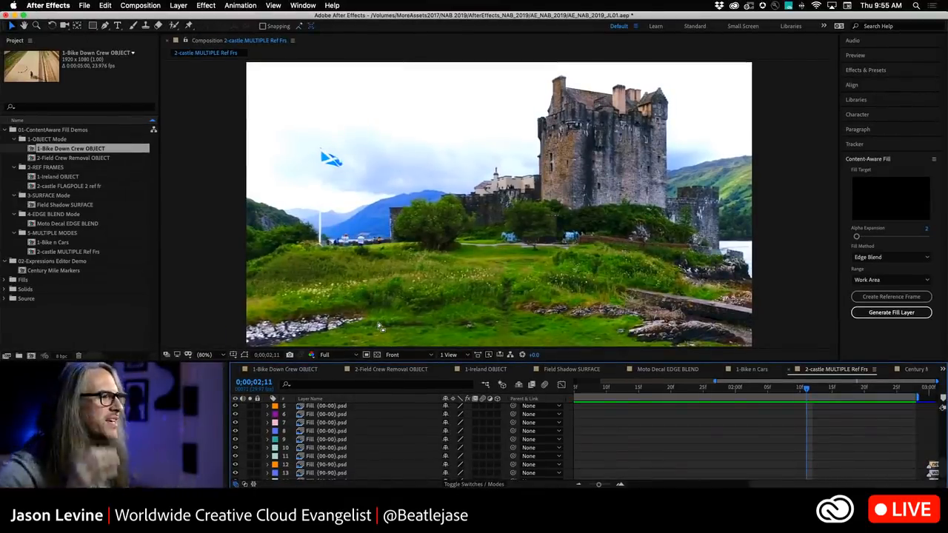
{"action": "scroll", "coordinate": [398, 439], "scroll_direction": "down", "scroll_amount": 1}
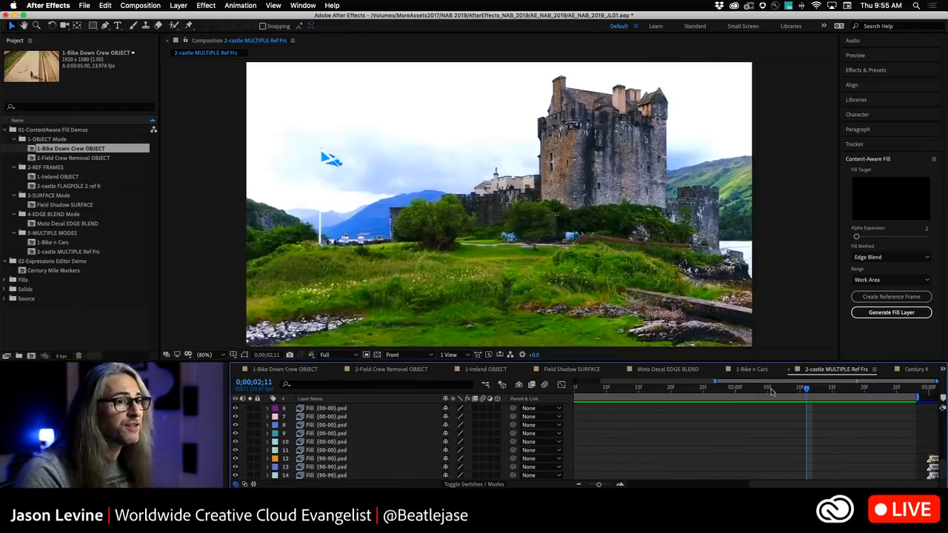
{"action": "left_click_drag", "start_coordinate": [771, 484], "coordinate": [587, 483]}
{"action": "scroll", "coordinate": [944, 466], "scroll_direction": "up", "scroll_amount": 3}
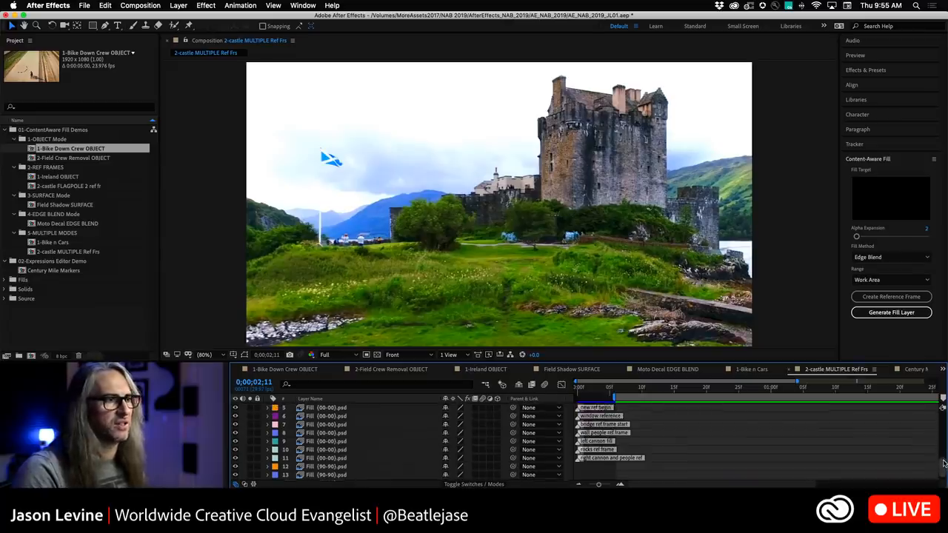
{"action": "scroll", "coordinate": [941, 464], "scroll_direction": "down", "scroll_amount": 3}
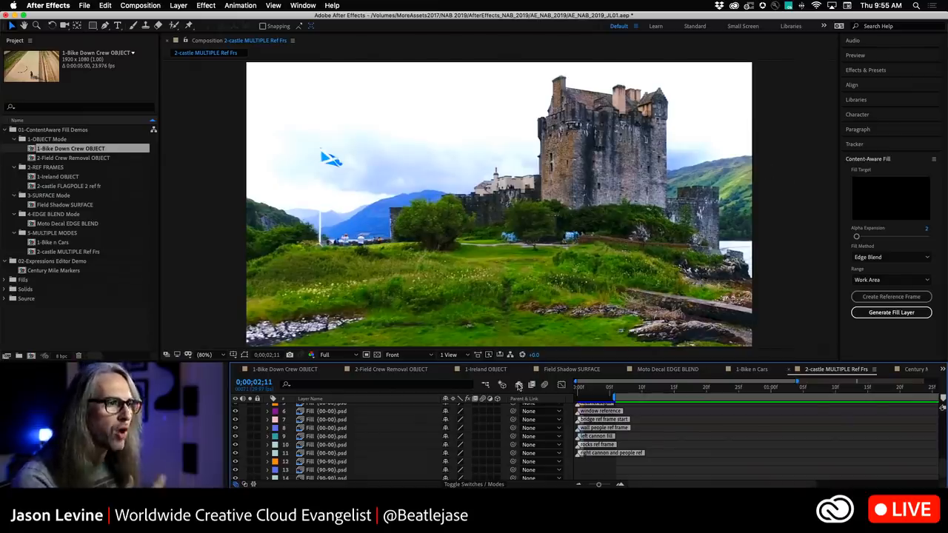
{"action": "scroll", "coordinate": [678, 463], "scroll_direction": "up", "scroll_amount": 5}
Turn on the upper layers including GOT-ish Color Correction and play back the composition.
{"action": "left_click_drag", "start_coordinate": [234, 432], "coordinate": [235, 416]}
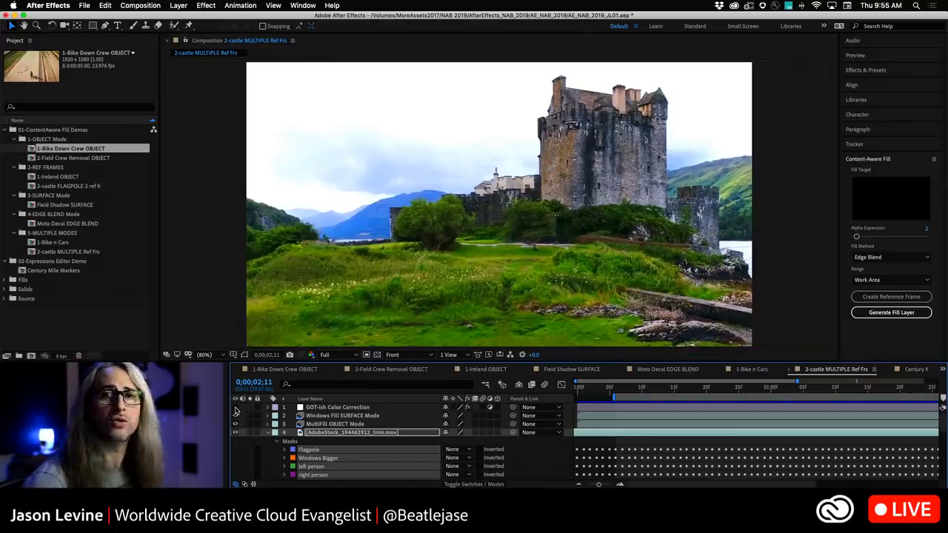
{"action": "left_click", "coordinate": [236, 407]}
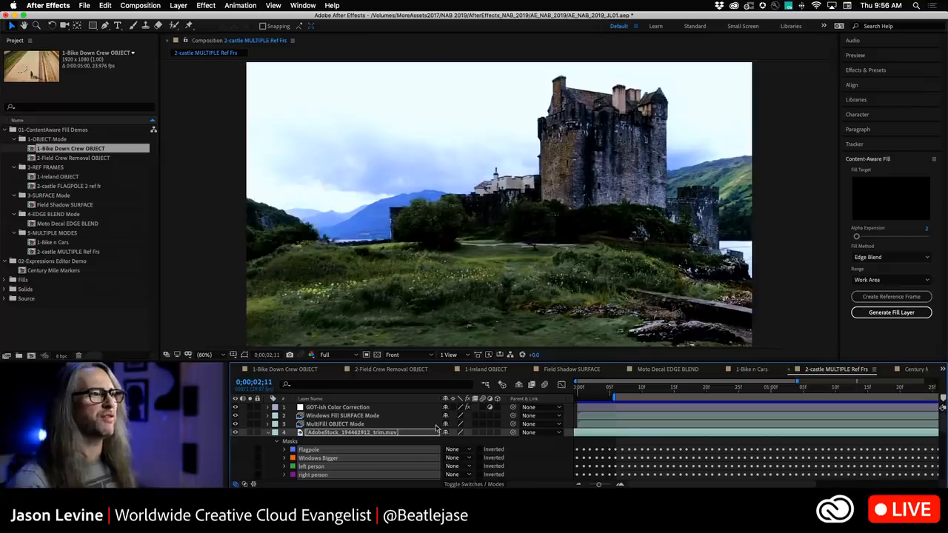
{"action": "key", "text": "space"}
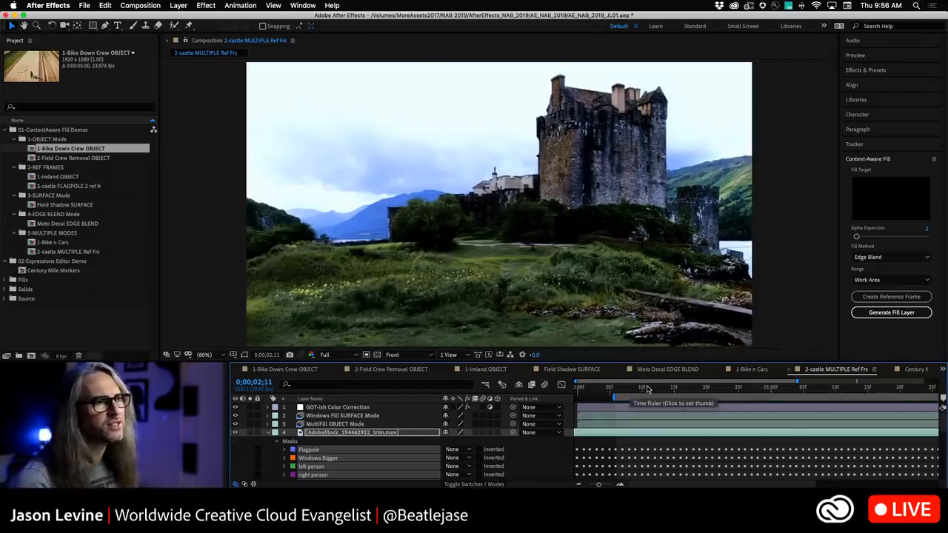
{"action": "left_click", "coordinate": [632, 390]}
{"action": "key", "text": "space"}
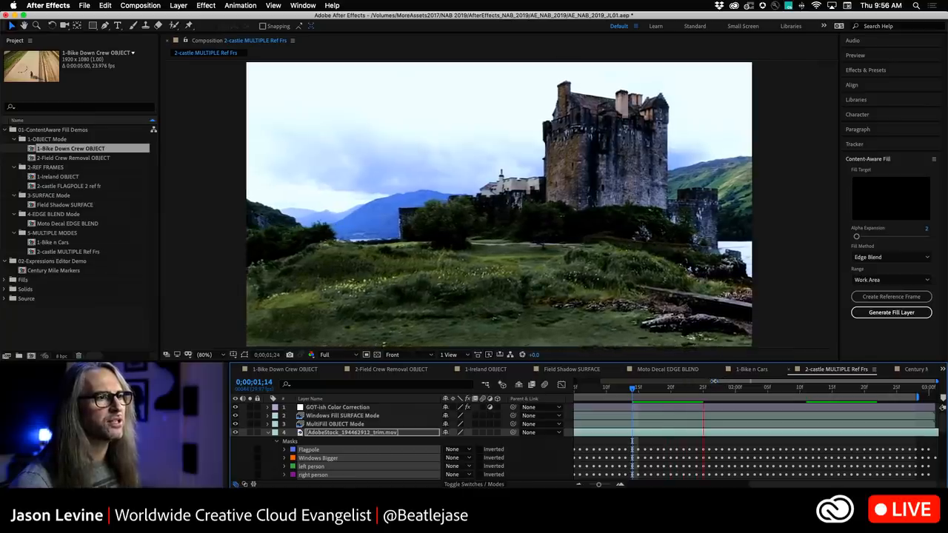
{"action": "left_click_drag", "start_coordinate": [717, 382], "coordinate": [506, 378]}
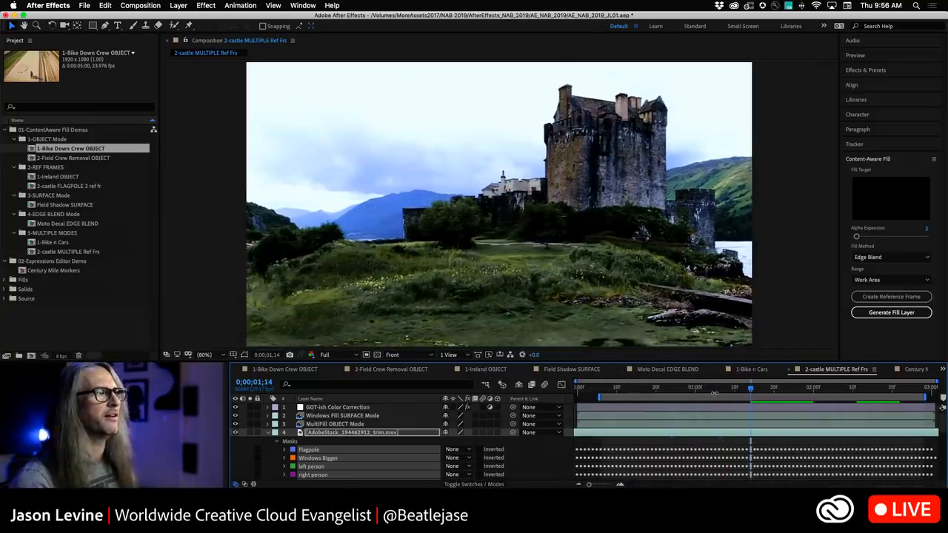
{"action": "key", "text": "space"}
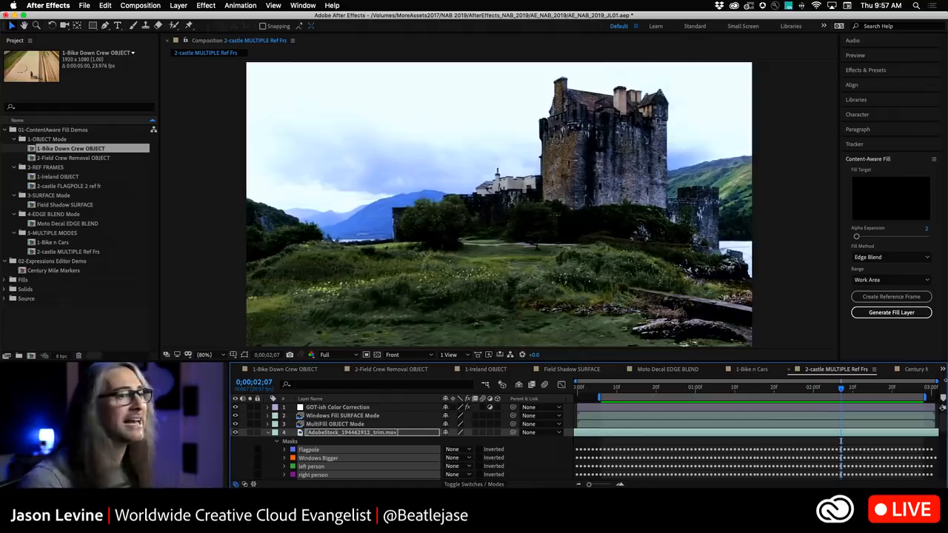
Open the Century Mile Markers composition and scroll to the Box layer's Position expression.
{"action": "left_click", "coordinate": [915, 373]}
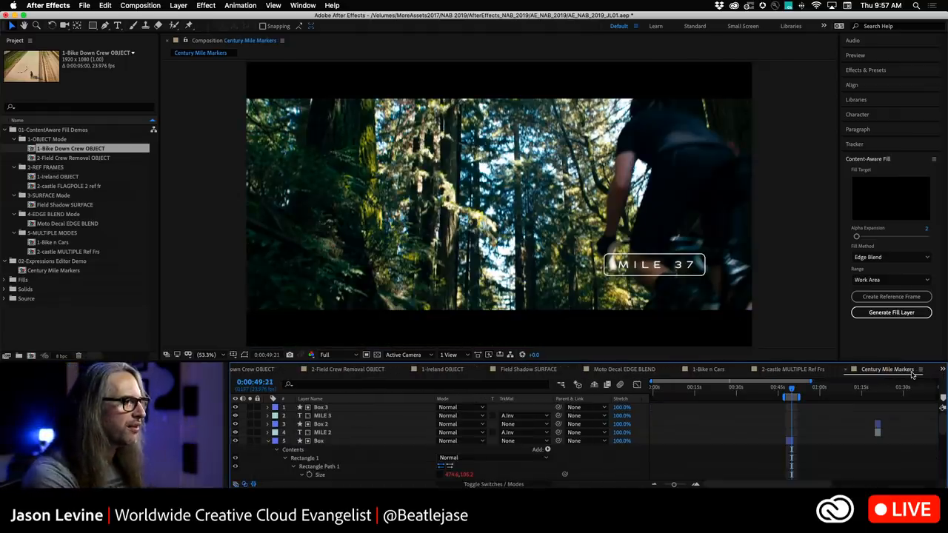
{"action": "scroll", "coordinate": [391, 450], "scroll_direction": "down", "scroll_amount": 5}
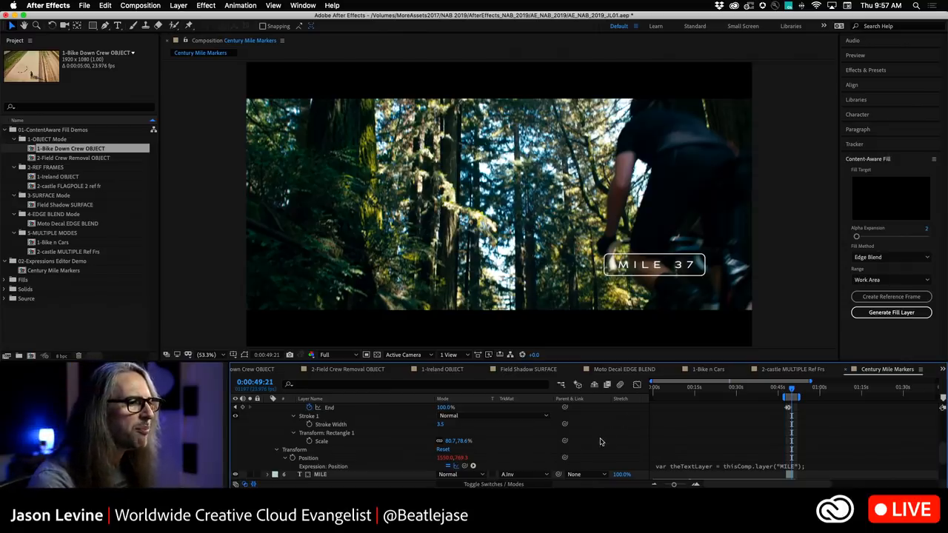
{"action": "scroll", "coordinate": [601, 443], "scroll_direction": "down", "scroll_amount": 1}
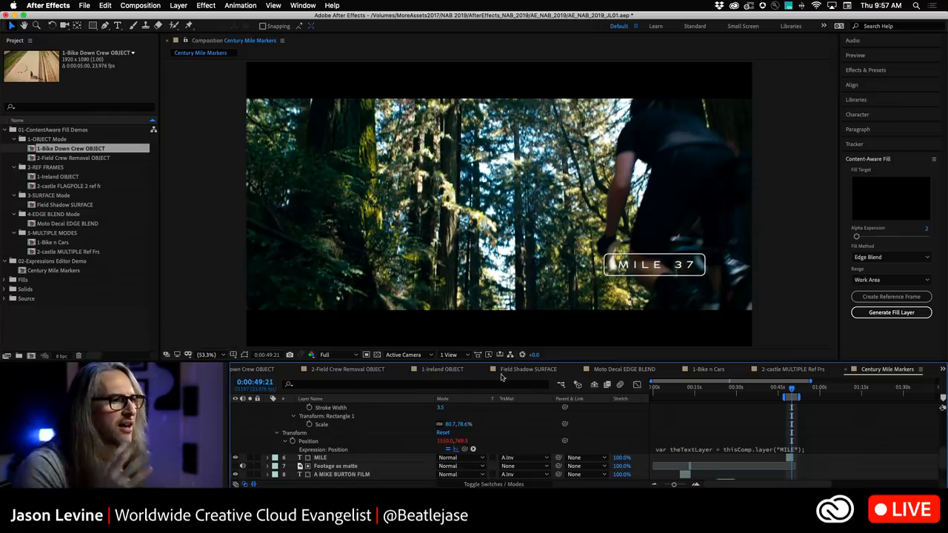
Replace the referenced layer name in the Box layer's Position expression with "kilometer".
{"action": "left_click", "coordinate": [818, 449]}
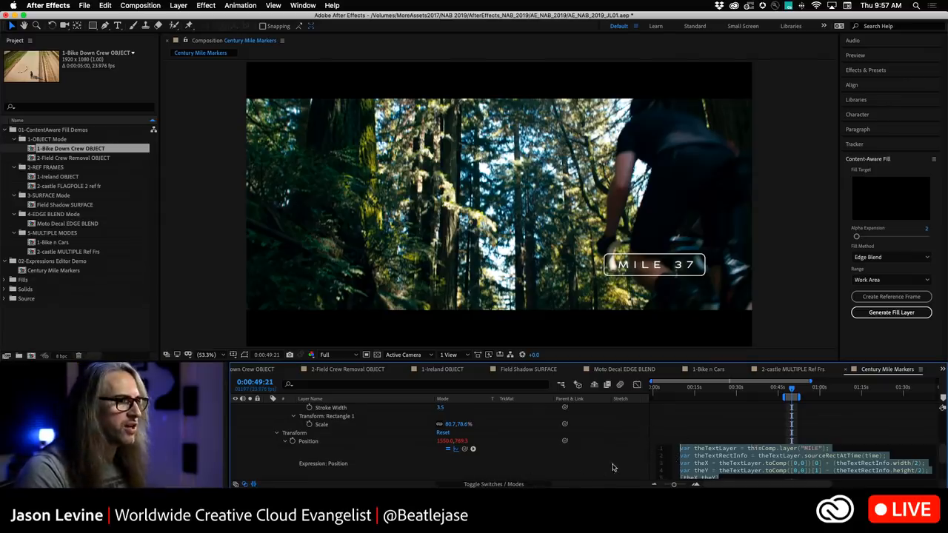
{"action": "left_click", "coordinate": [577, 455]}
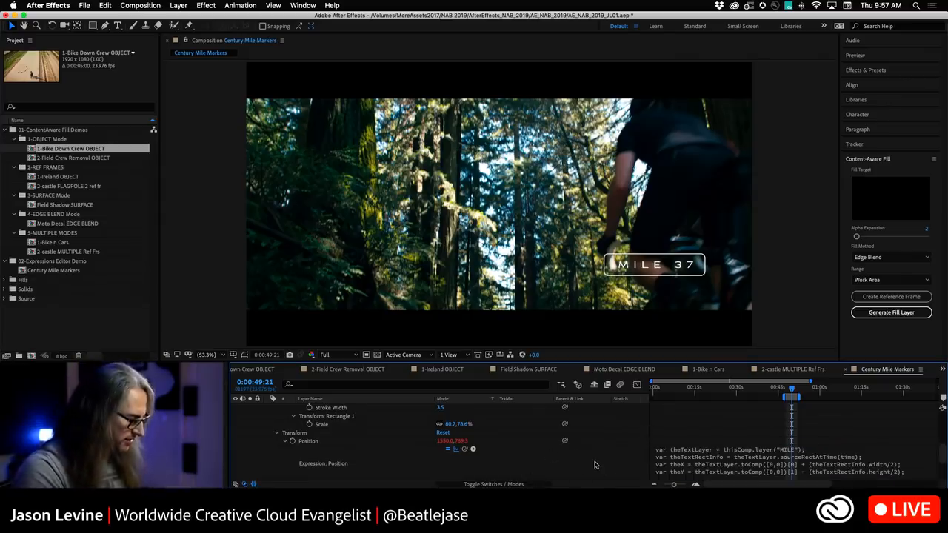
{"action": "key", "text": "grave"}
{"action": "left_click", "coordinate": [501, 252]}
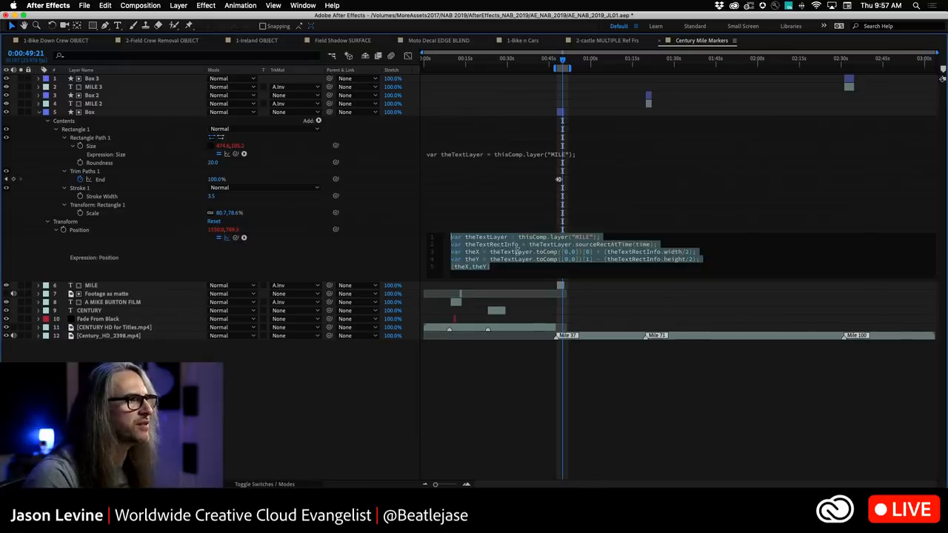
{"action": "left_click", "coordinate": [531, 267]}
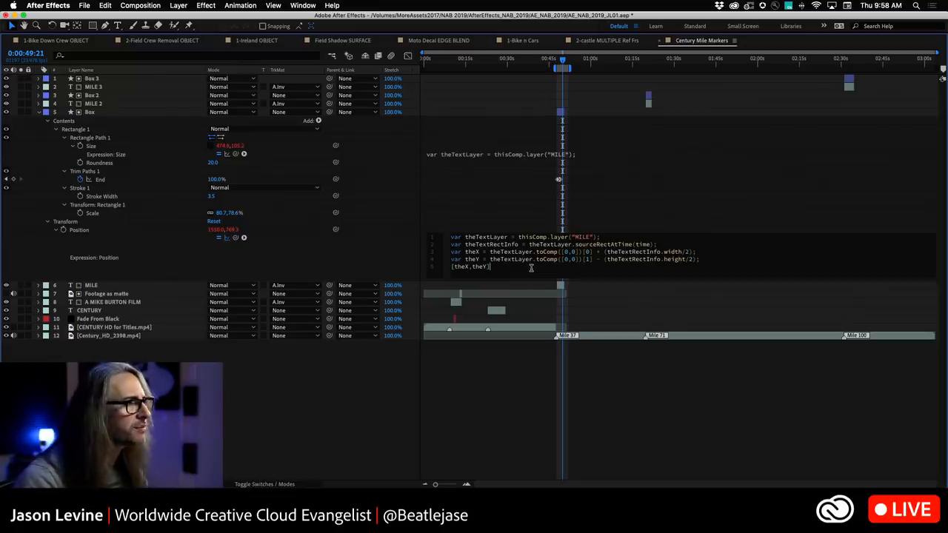
{"action": "double_click", "coordinate": [576, 237]}
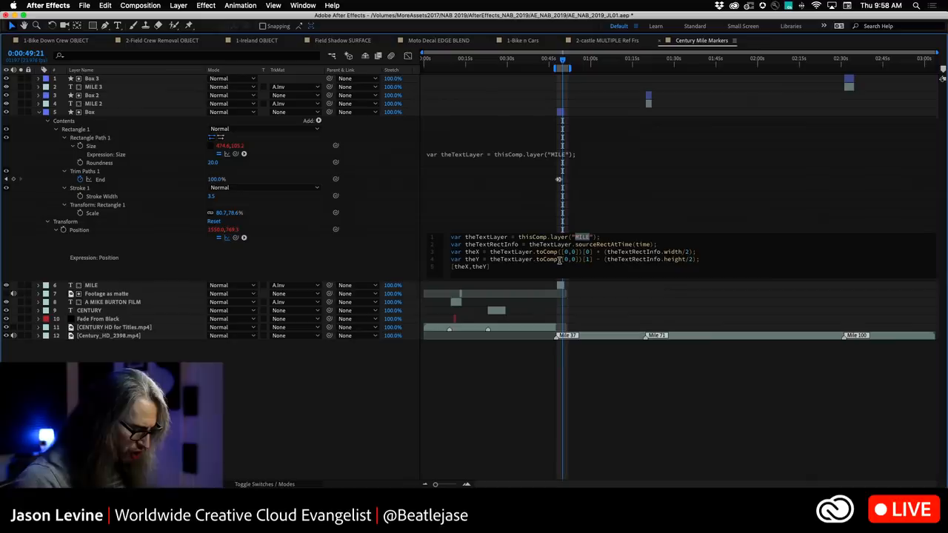
{"action": "type", "text": "kilo"}
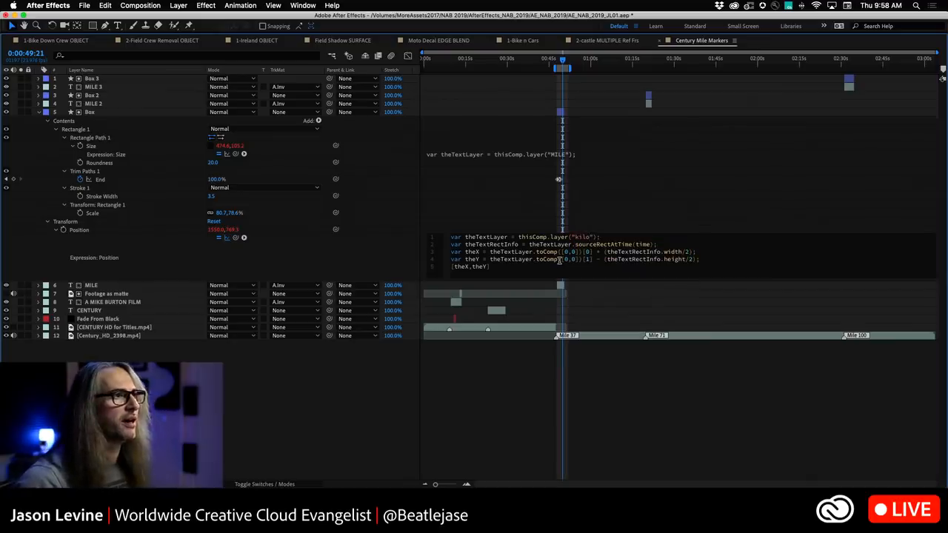
{"action": "type", "text": "meter"}
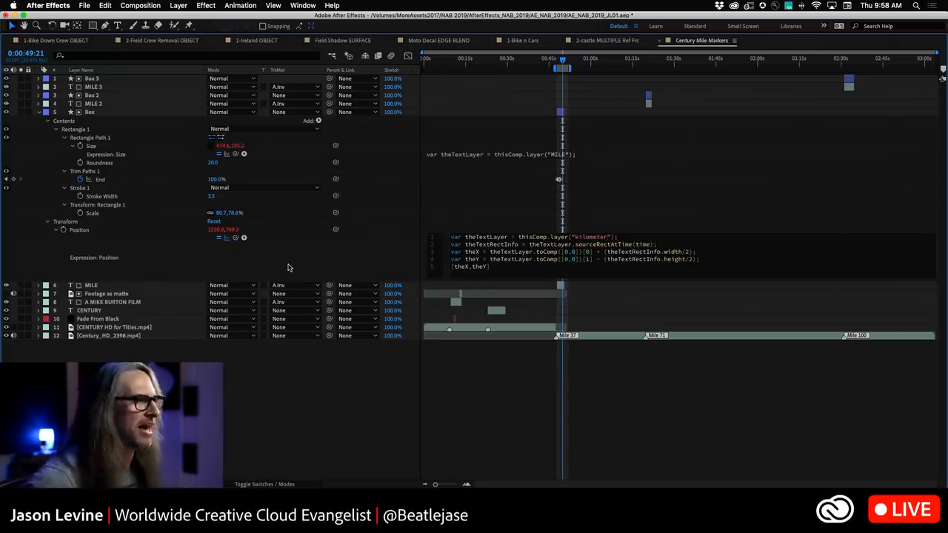
{"action": "left_click", "coordinate": [288, 267]}
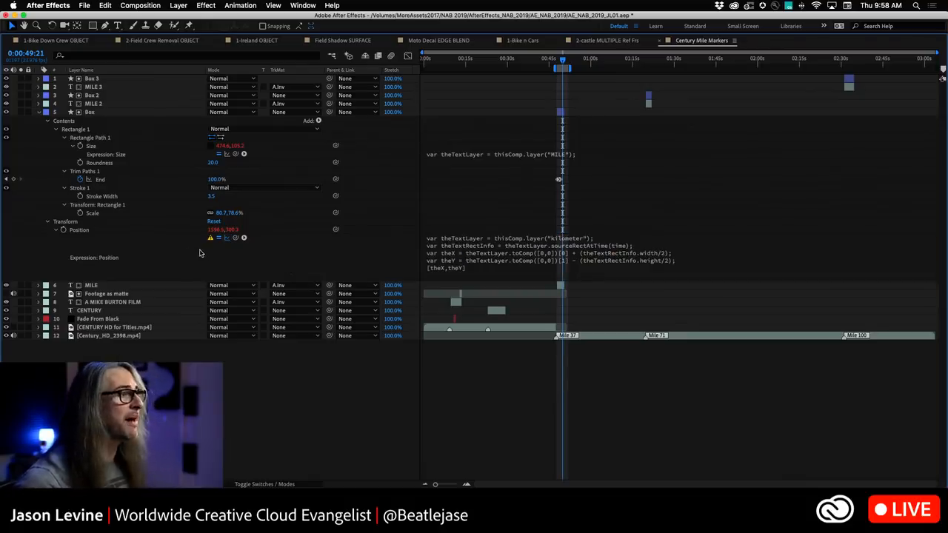
{"action": "key", "text": "grave"}
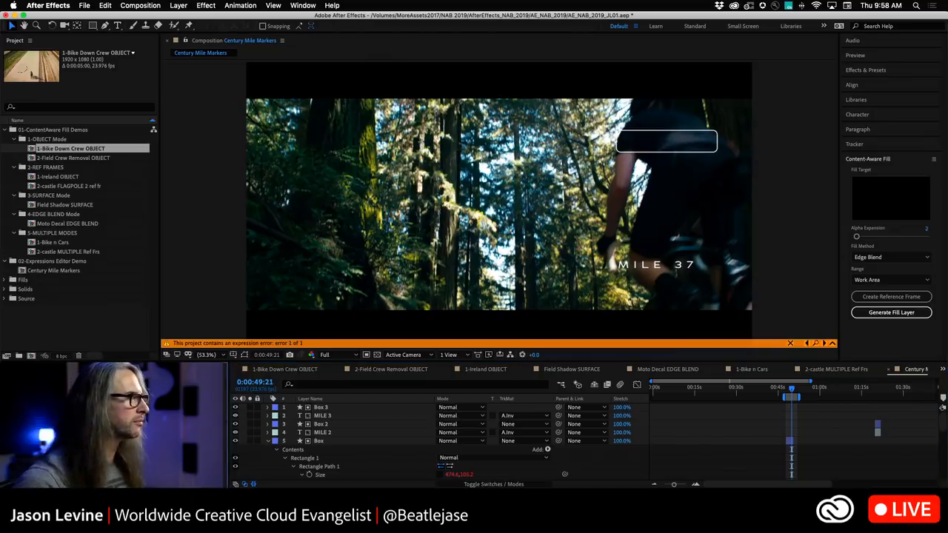
Open the expression error warning on the Box layer's Position and dismiss it.
{"action": "scroll", "coordinate": [405, 456], "scroll_direction": "down", "scroll_amount": 6}
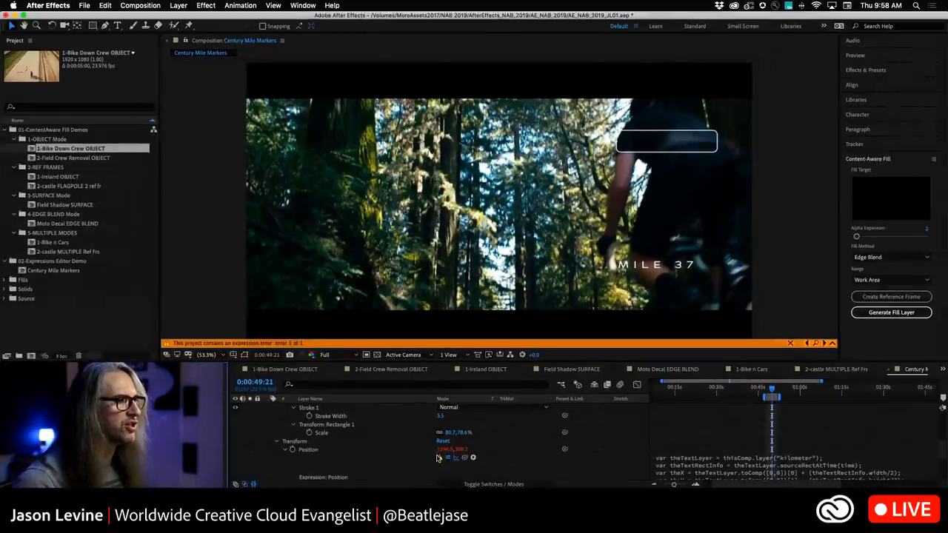
{"action": "left_click", "coordinate": [438, 458]}
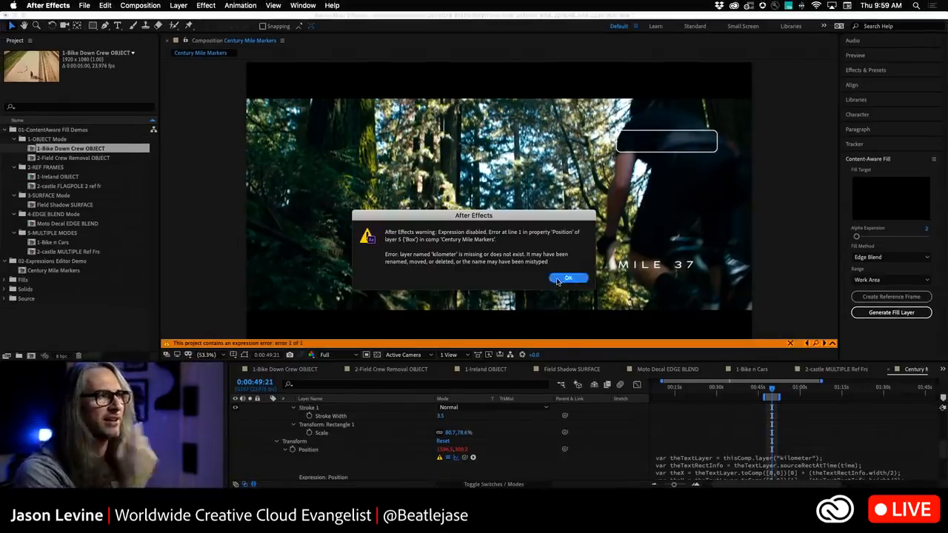
{"action": "left_click", "coordinate": [567, 278]}
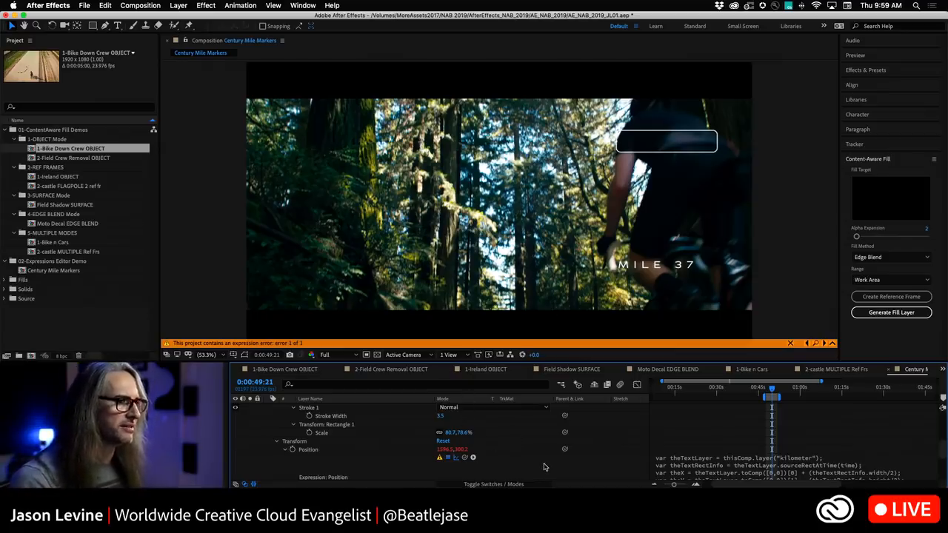
Change the referenced layer name in the Box layer's Position expression back to "MILE" to clear the error.
{"action": "key", "text": "grave"}
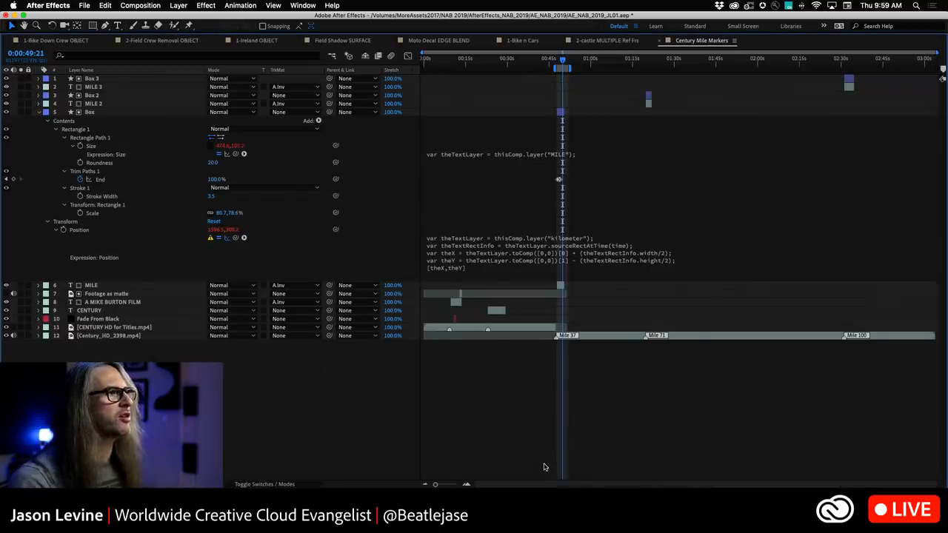
{"action": "left_click", "coordinate": [506, 244]}
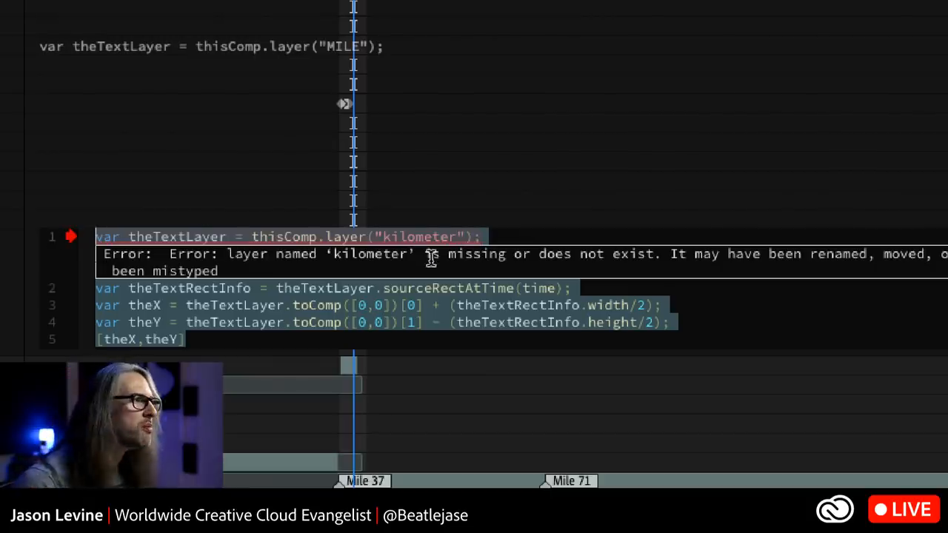
{"action": "left_click", "coordinate": [448, 238]}
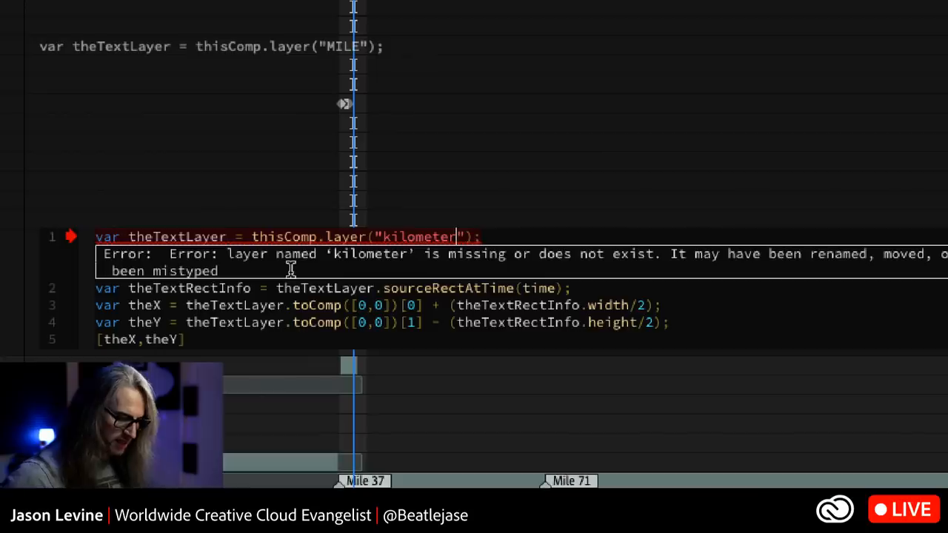
{"action": "key", "text": "BackSpace"}
{"action": "key", "text": "BackSpace"}
{"action": "key", "text": "BackSpace"}
{"action": "key", "text": "BackSpace"}
{"action": "key", "text": "BackSpace"}
{"action": "key", "text": "BackSpace"}
{"action": "key", "text": "BackSpace"}
{"action": "key", "text": "BackSpace"}
{"action": "key", "text": "BackSpace"}
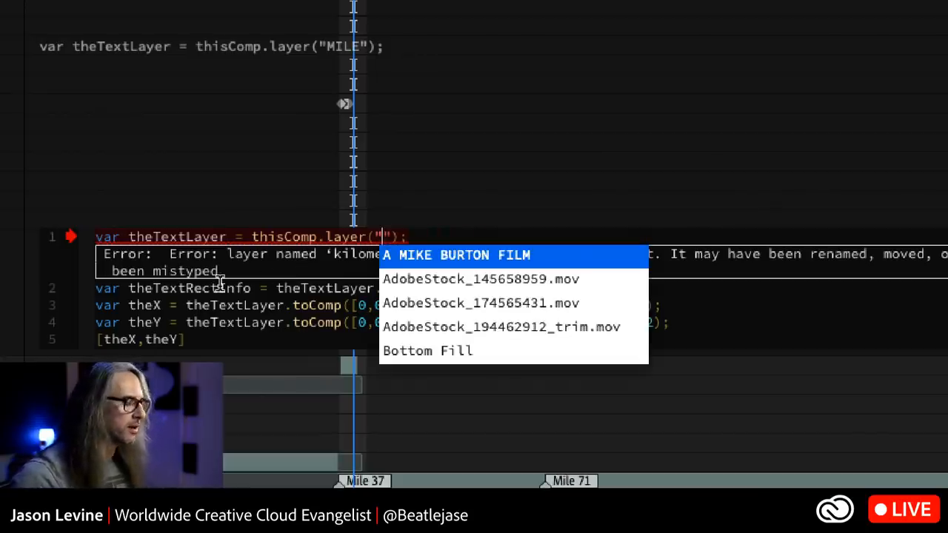
{"action": "type", "text": "MILE"}
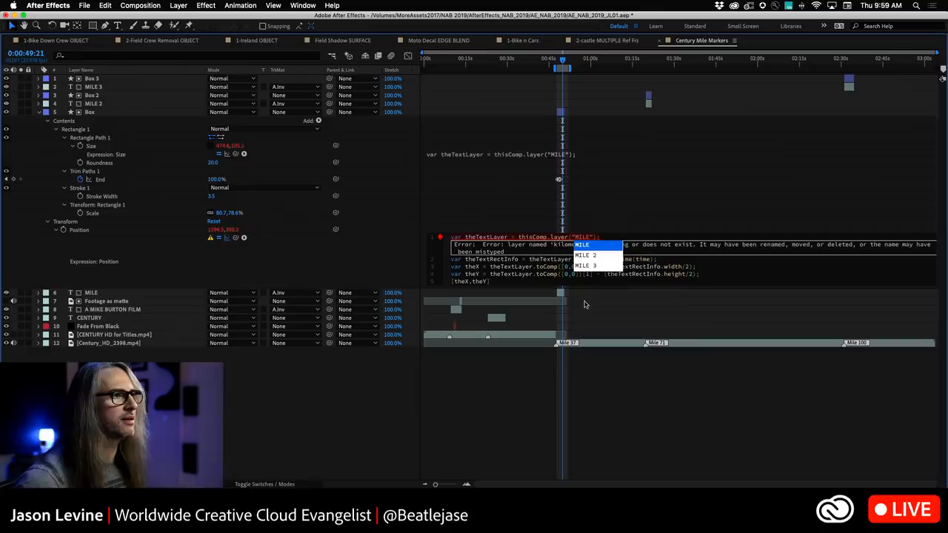
{"action": "left_click", "coordinate": [293, 269]}
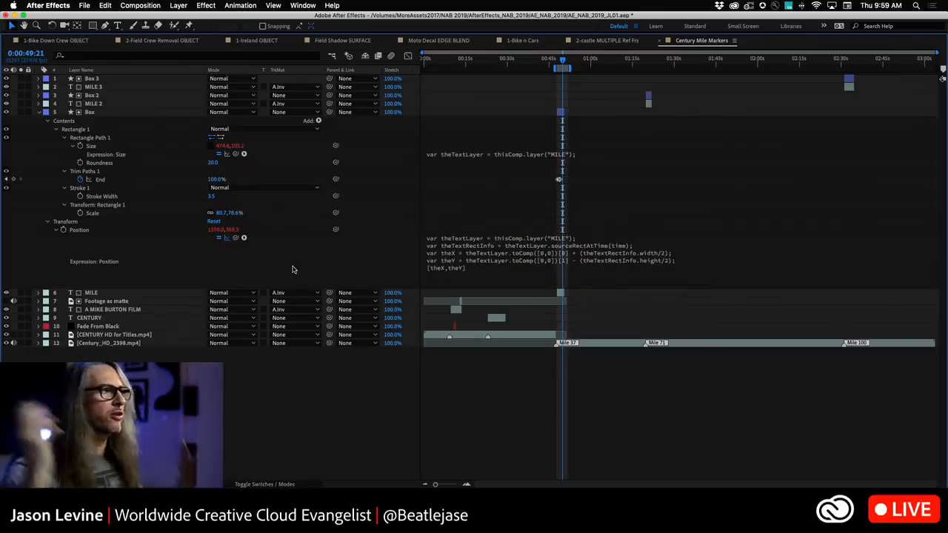
{"action": "key", "text": "grave"}
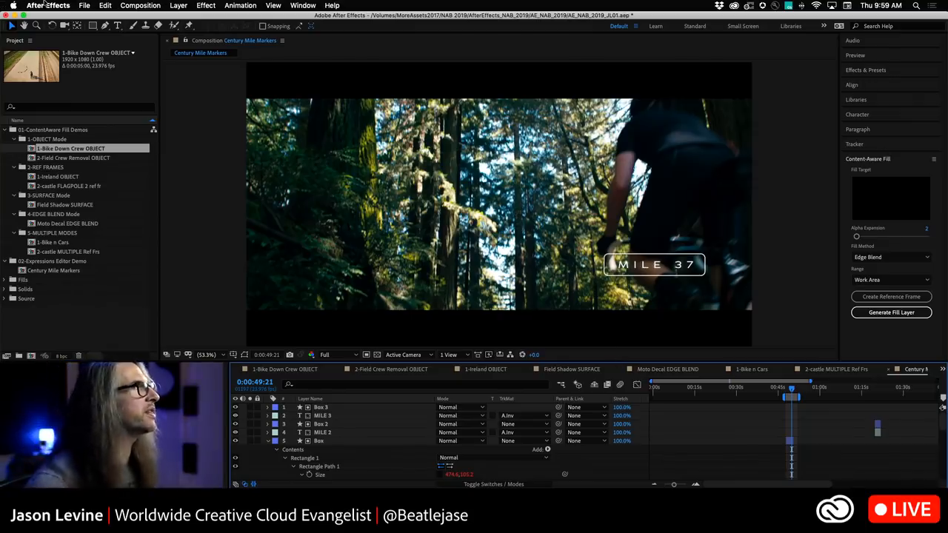
Open the Scripting & Expressions preferences to review the expression editor settings, then cancel.
{"action": "left_click", "coordinate": [41, 6]}
{"action": "mouse_move", "coordinate": [66, 33]}
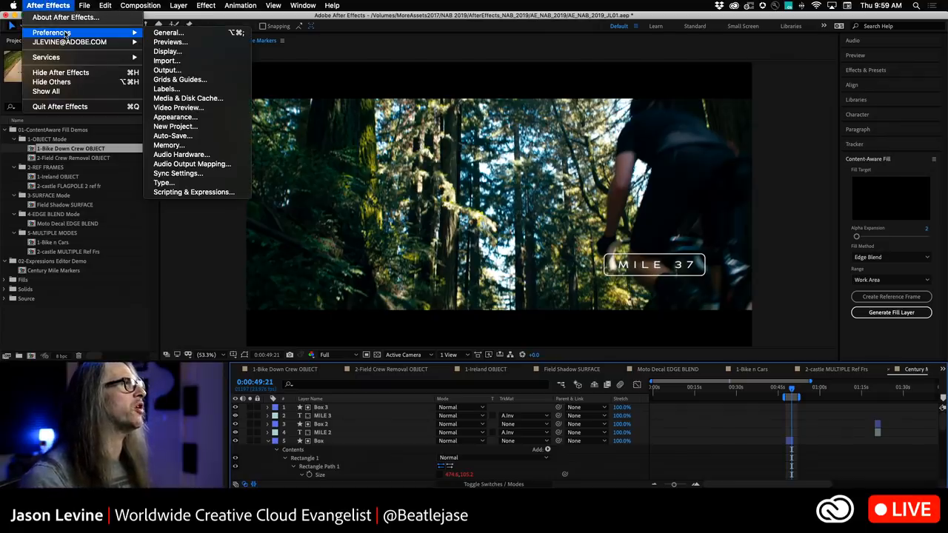
{"action": "left_click", "coordinate": [250, 193]}
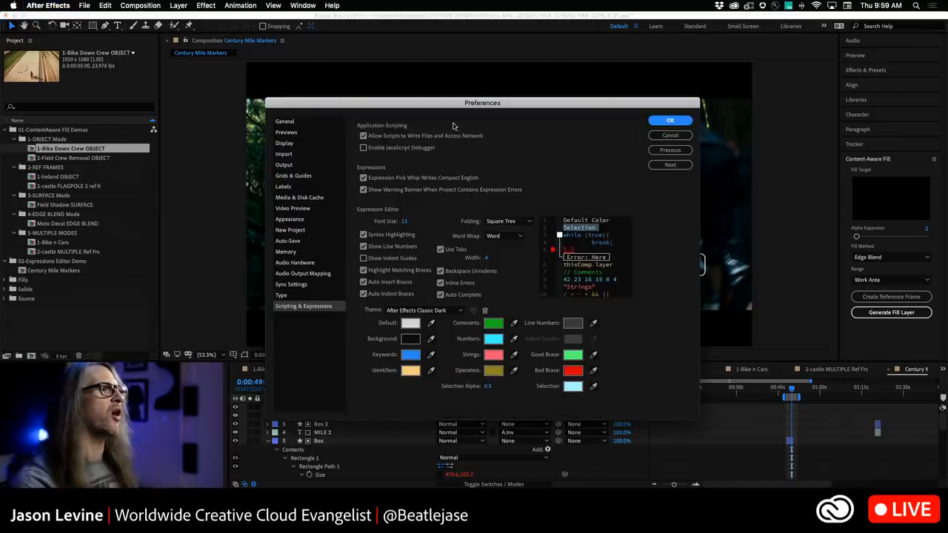
{"action": "left_click_drag", "start_coordinate": [458, 103], "coordinate": [455, 72]}
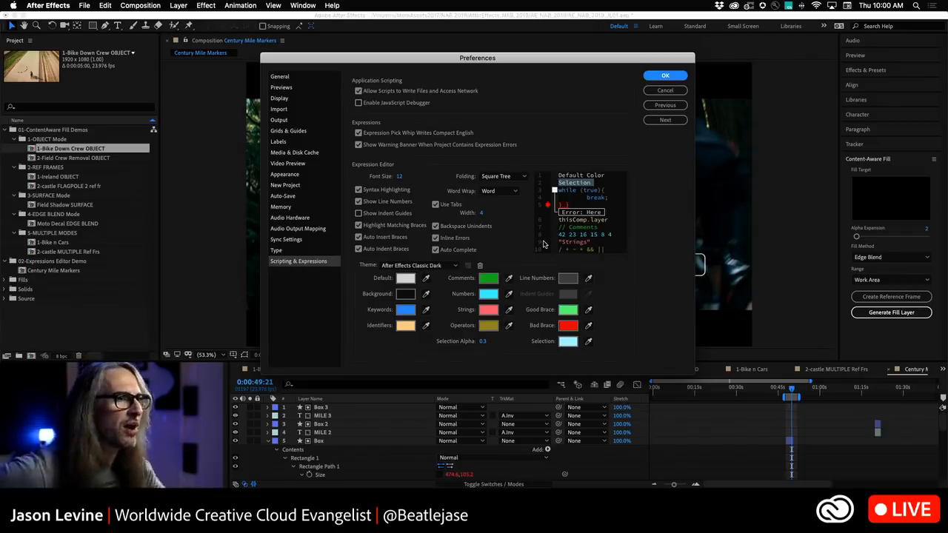
{"action": "left_click", "coordinate": [666, 91]}
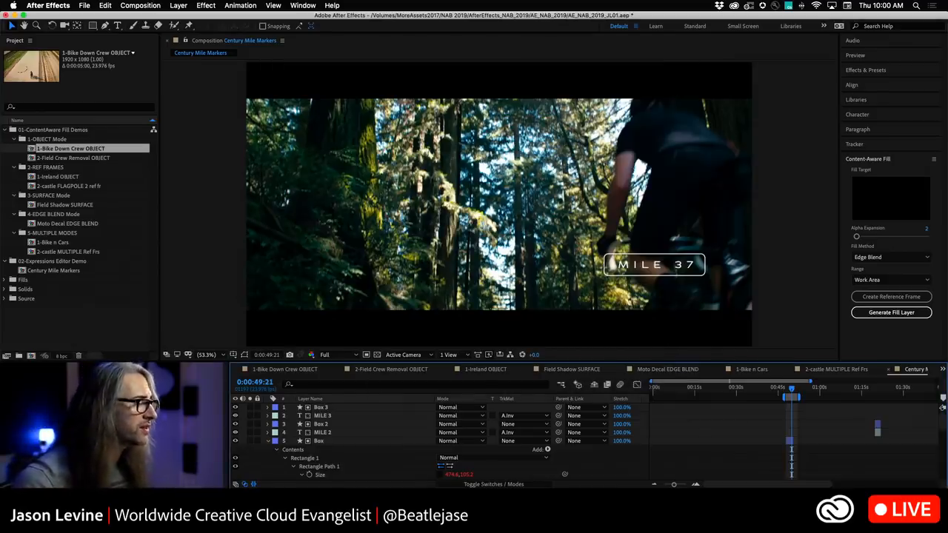
Review the Expressions Engine options in Project Settings, keeping JavaScript, and cancel the dialog.
{"action": "left_click", "coordinate": [45, 356]}
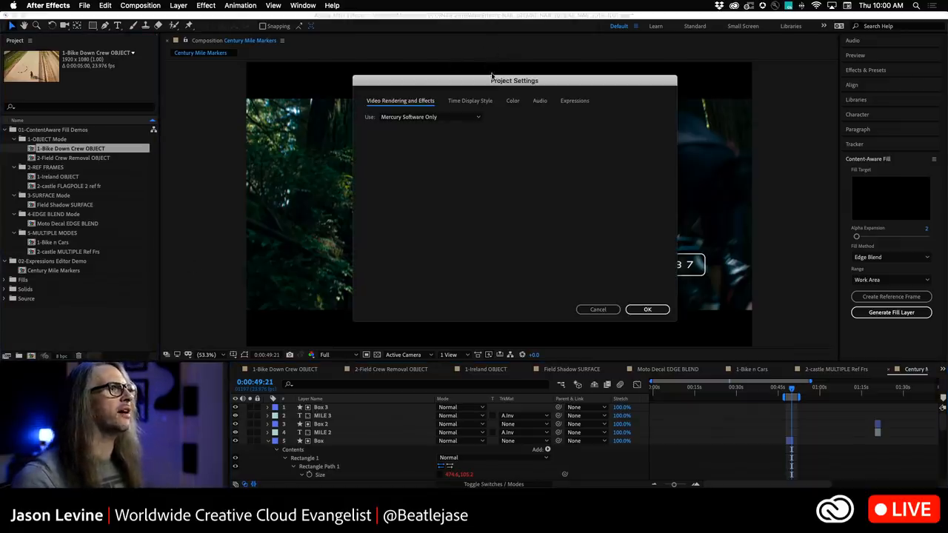
{"action": "left_click_drag", "start_coordinate": [493, 78], "coordinate": [493, 44]}
{"action": "left_click", "coordinate": [575, 67]}
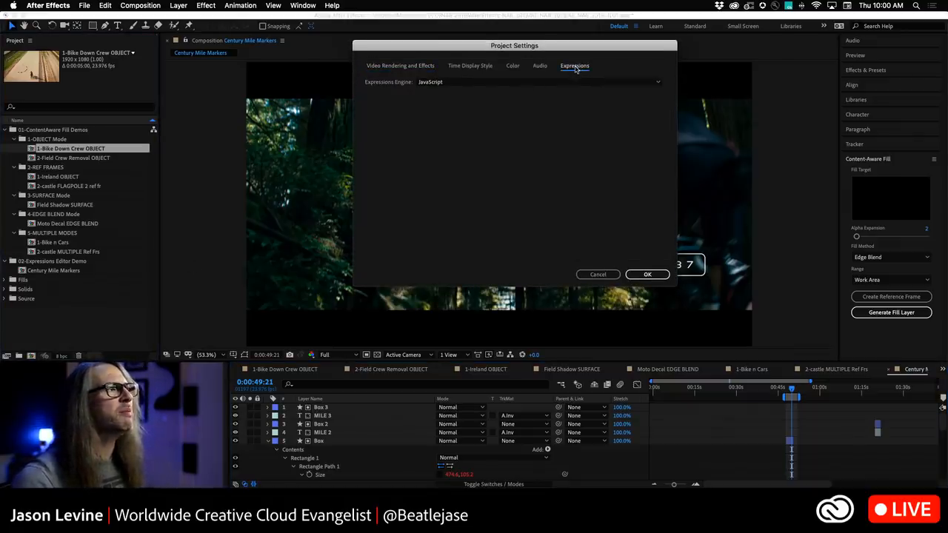
{"action": "left_click", "coordinate": [504, 82]}
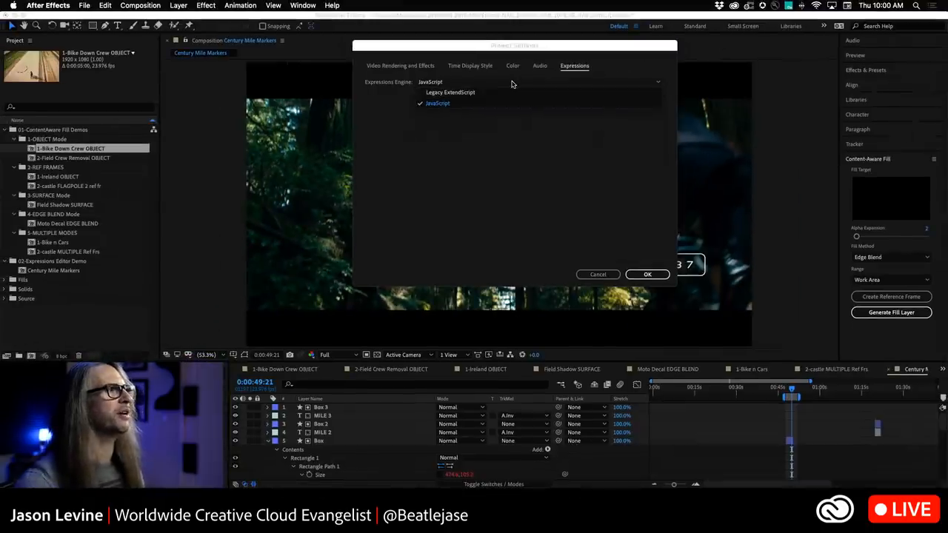
{"action": "left_click", "coordinate": [515, 131]}
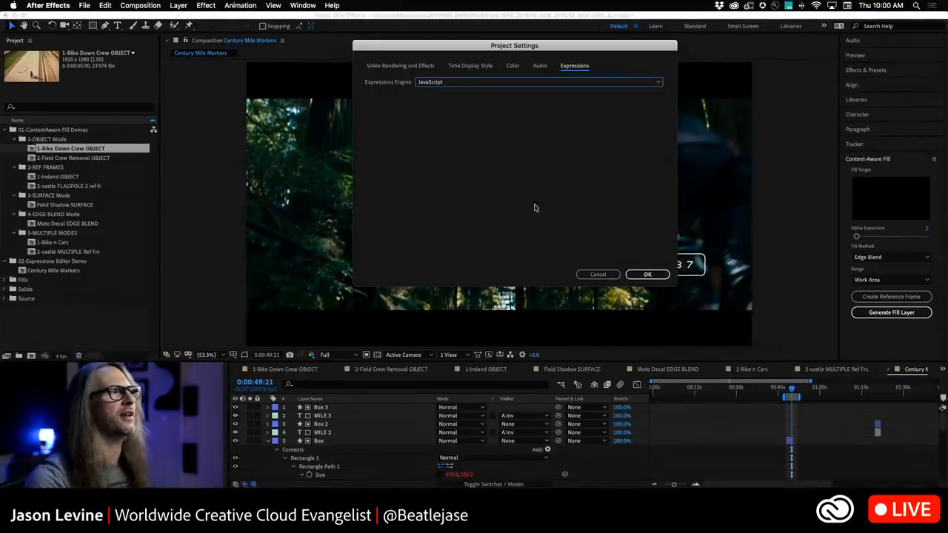
{"action": "left_click", "coordinate": [594, 275]}
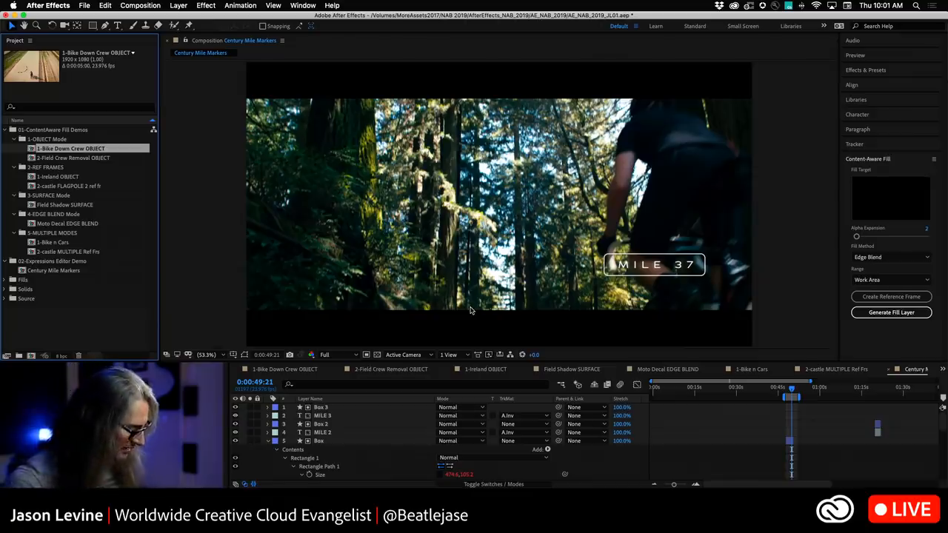
Switch to Adobe Audition.
{"action": "key", "text": "super+Tab"}
{"action": "key", "text": "super+Tab"}
{"action": "key", "text": "super+Tab"}
{"action": "key", "text": "super+Tab"}
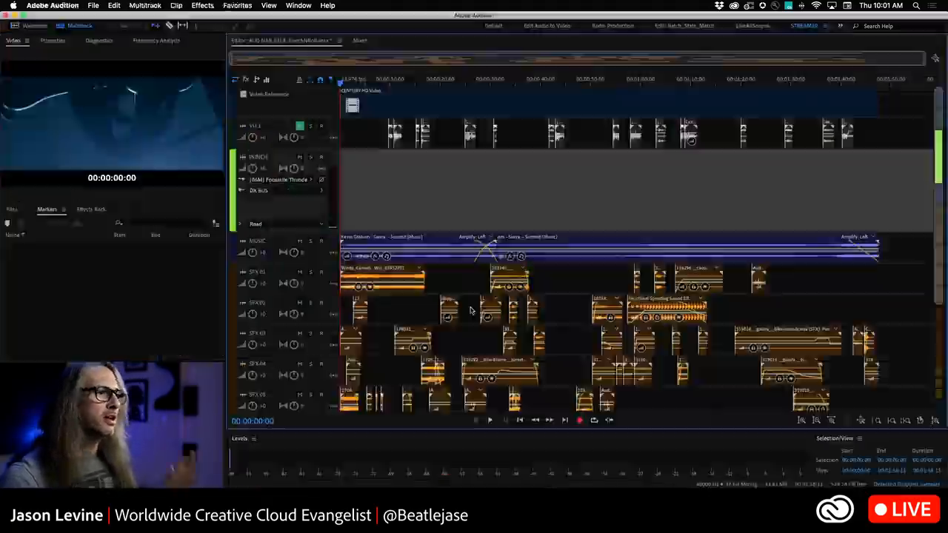
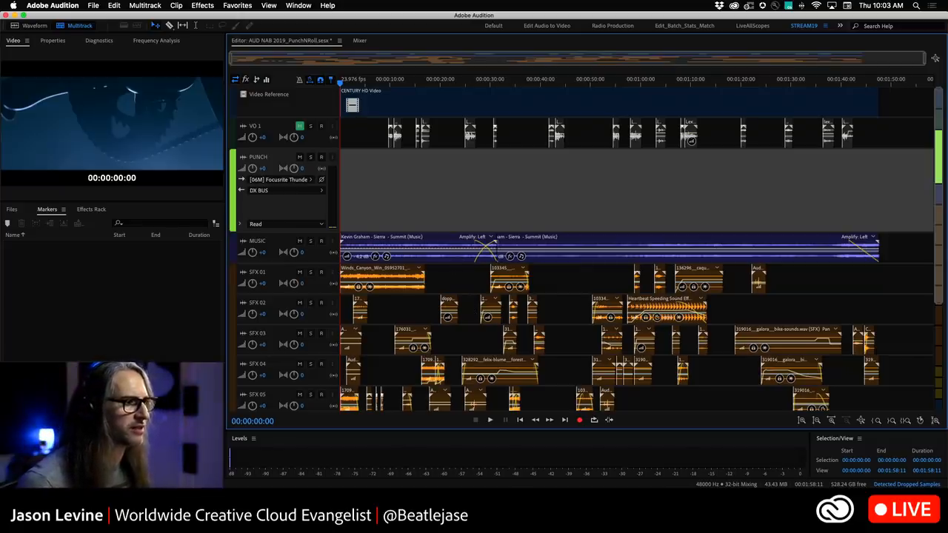
Check the audio interface routing in Focusrite Control, then arm the PUNCH track for recording.
{"action": "left_click", "coordinate": [809, 515]}
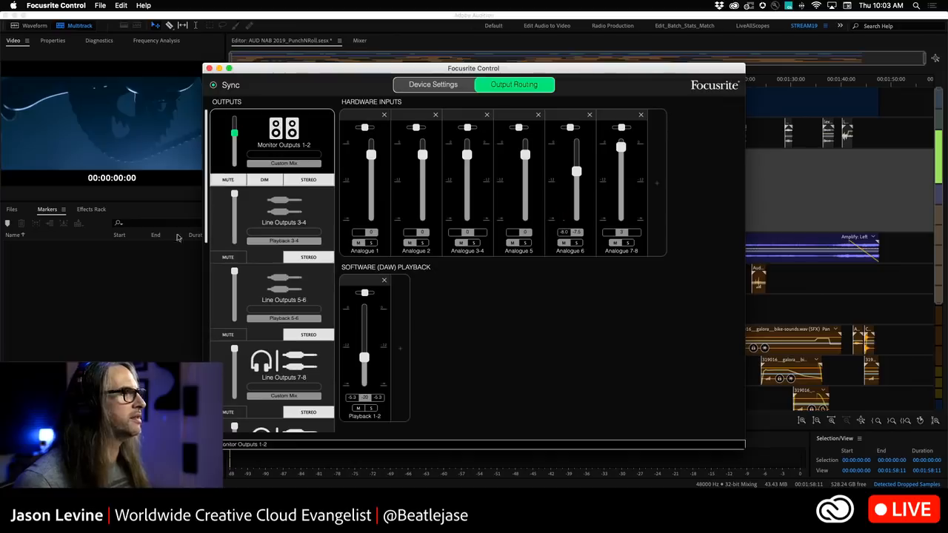
{"action": "left_click", "coordinate": [200, 218]}
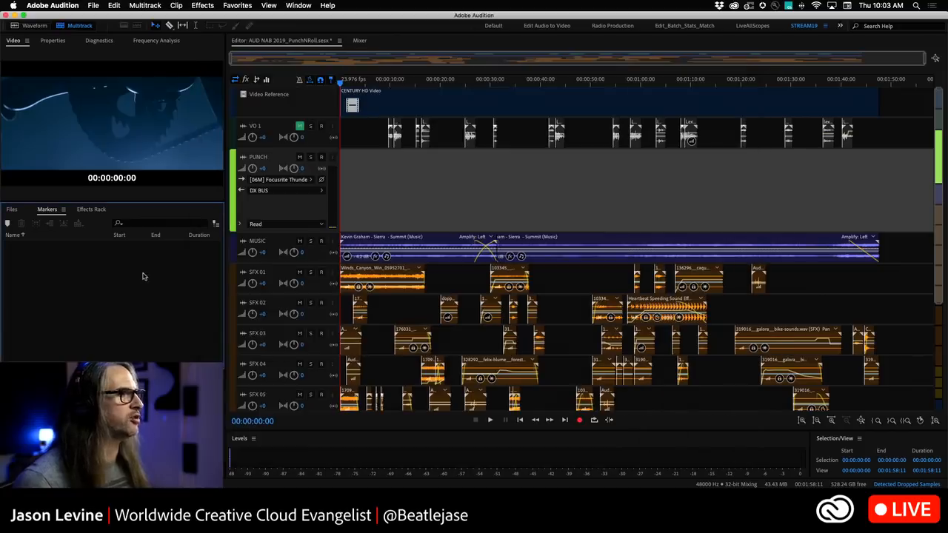
{"action": "left_click", "coordinate": [321, 158]}
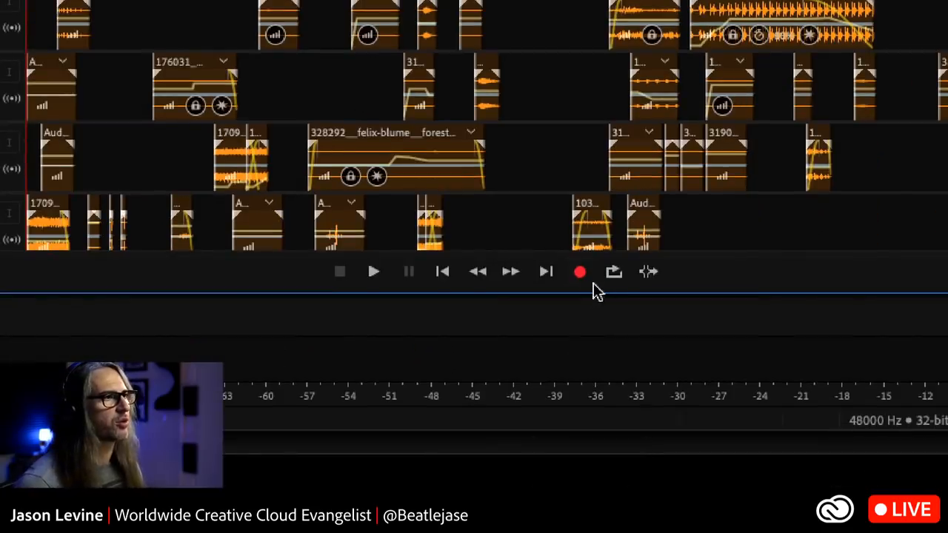
Switch recording to Punch and Roll Mode and record a first take on the PUNCH track.
{"action": "right_click", "coordinate": [582, 275]}
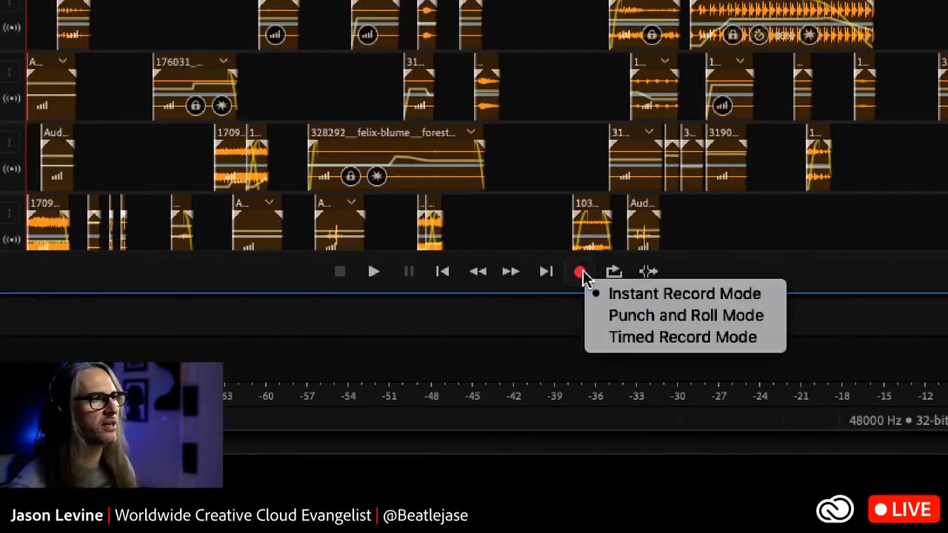
{"action": "left_click", "coordinate": [724, 317]}
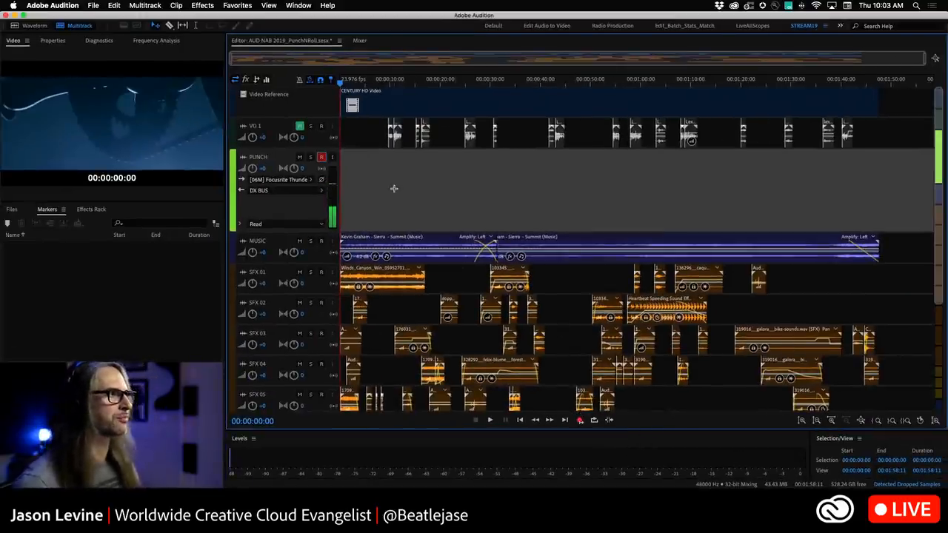
{"action": "left_click", "coordinate": [580, 420]}
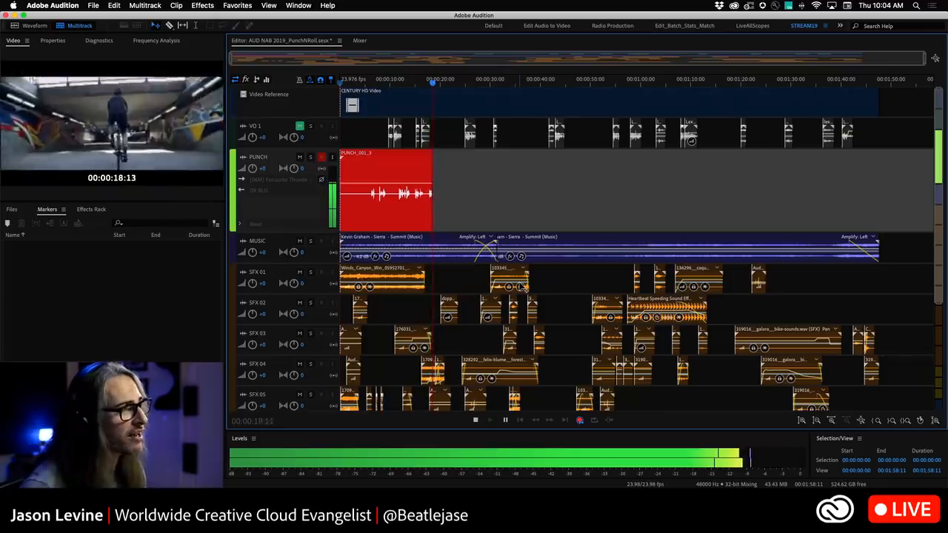
{"action": "key", "text": "space"}
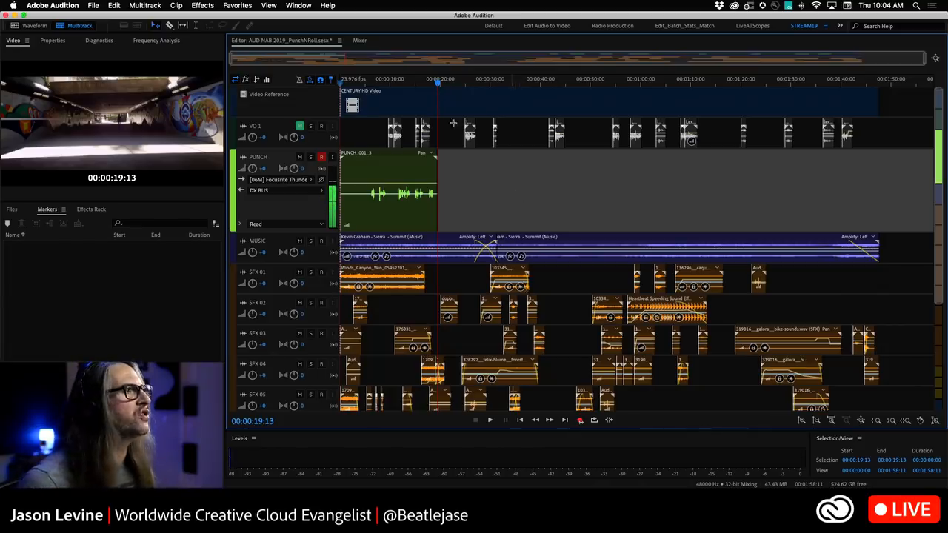
Play back the take while raising the PUNCH track volume to +13.2, then move the playhead back to about 17 seconds.
{"action": "left_click_drag", "start_coordinate": [439, 84], "coordinate": [416, 79]}
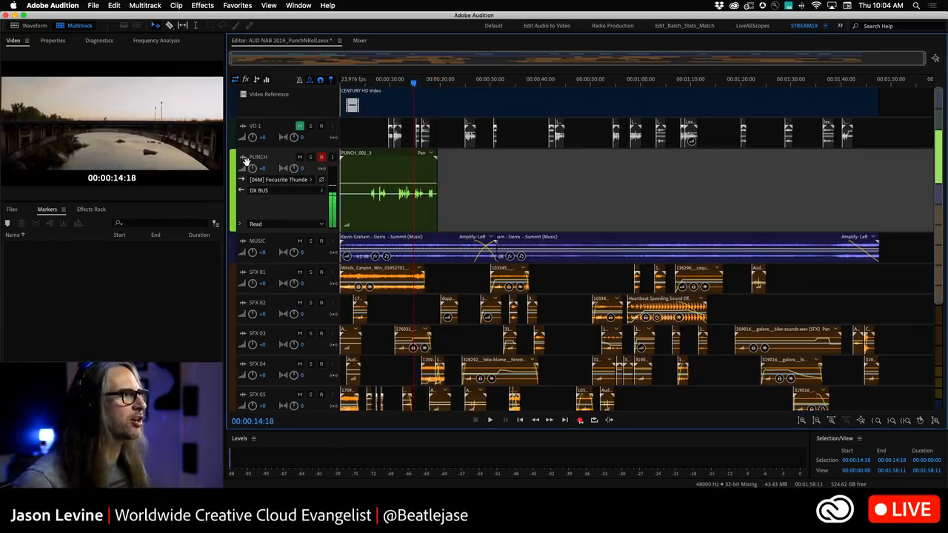
{"action": "key", "text": "space"}
{"action": "left_click_drag", "start_coordinate": [252, 169], "coordinate": [252, 127]}
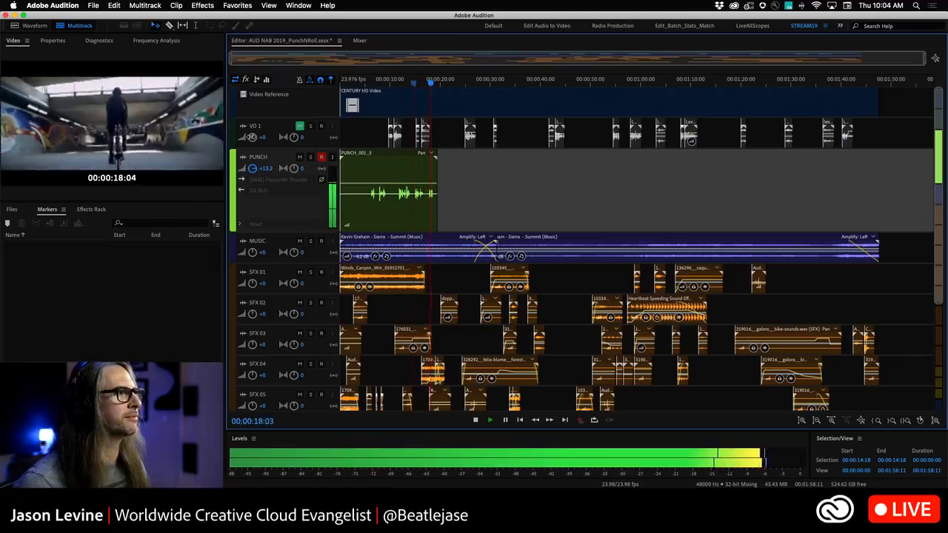
{"action": "key", "text": "space"}
{"action": "left_click_drag", "start_coordinate": [434, 82], "coordinate": [430, 83]}
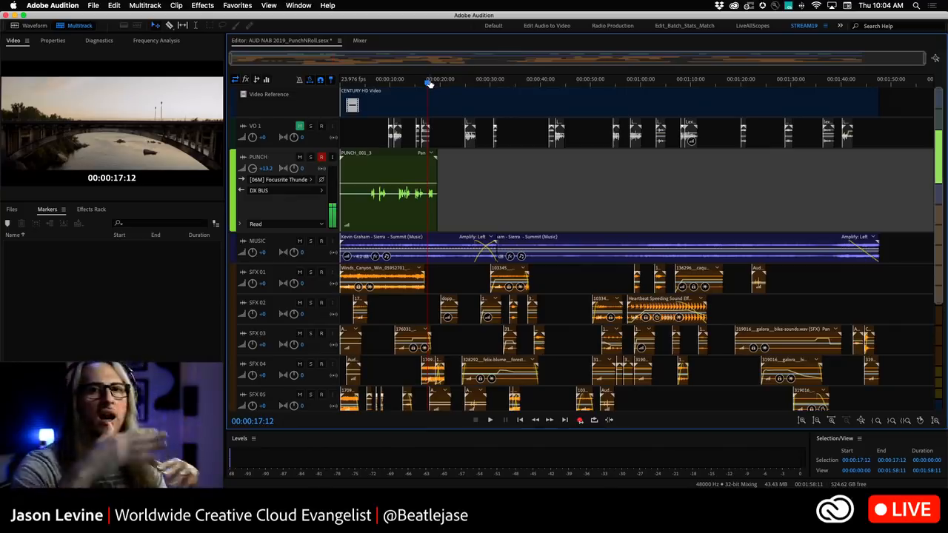
Open the Playback and Recording preferences to review the punch and roll pre-roll settings, then cancel.
{"action": "left_click", "coordinate": [67, 5]}
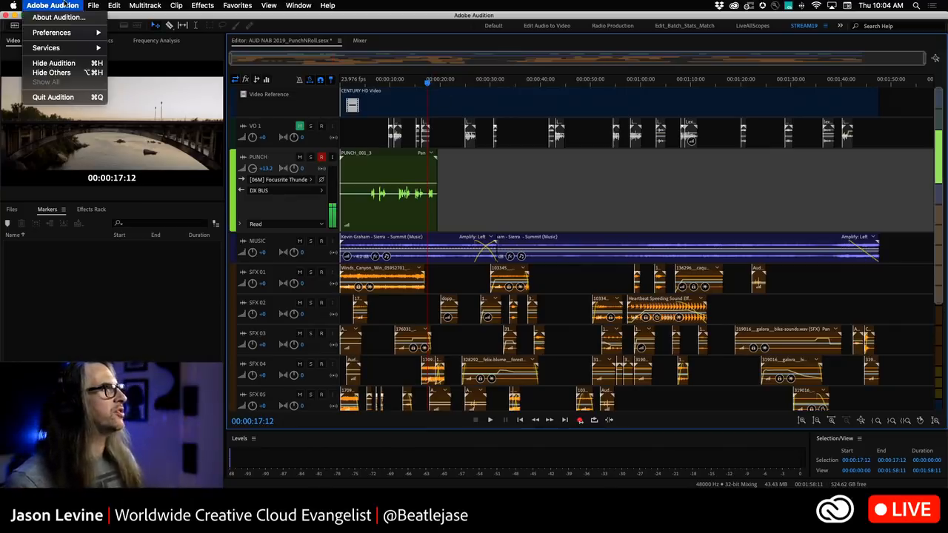
{"action": "mouse_move", "coordinate": [66, 33]}
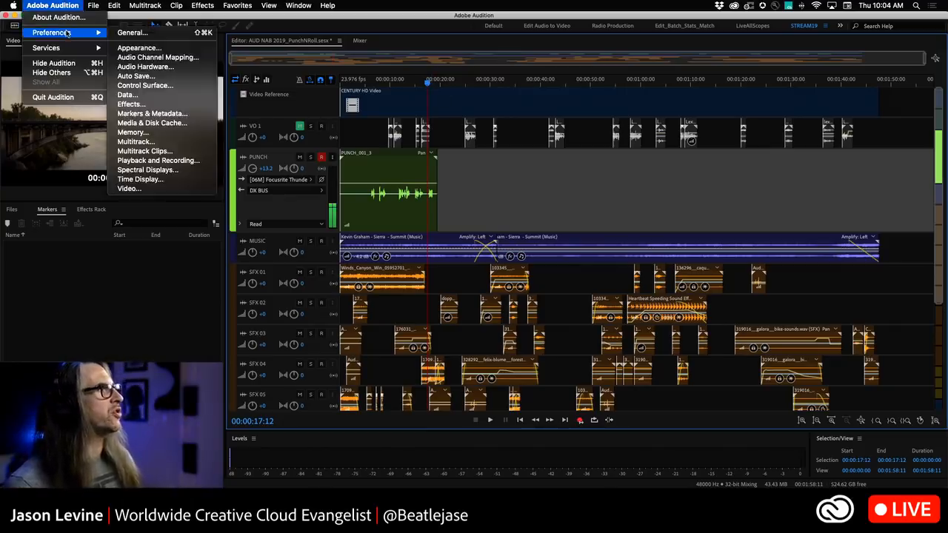
{"action": "left_click", "coordinate": [130, 188]}
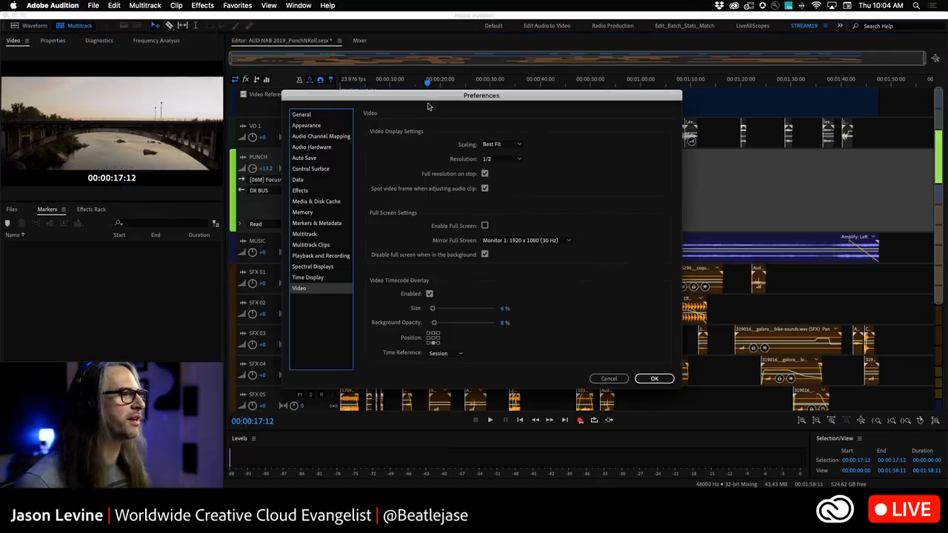
{"action": "left_click", "coordinate": [337, 256]}
{"action": "left_click_drag", "start_coordinate": [408, 97], "coordinate": [408, 26]}
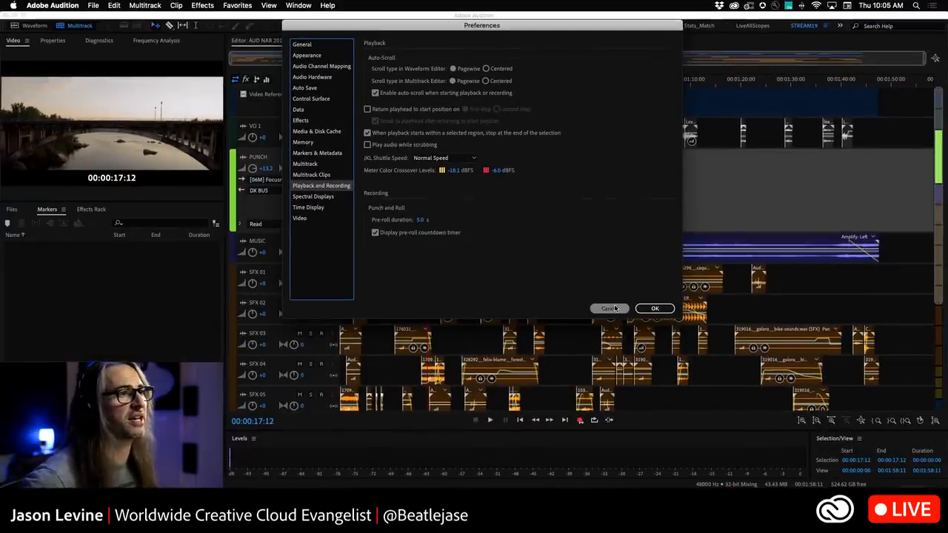
{"action": "left_click", "coordinate": [612, 308]}
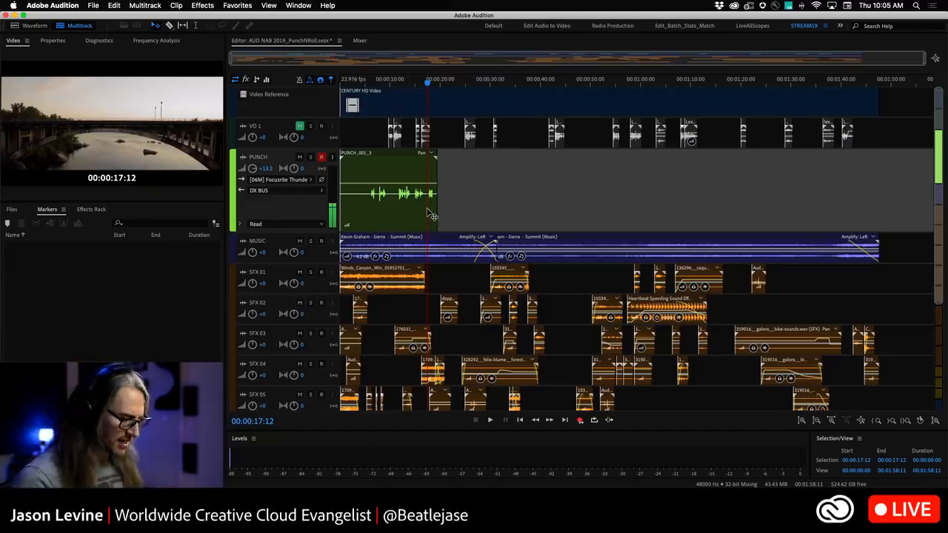
Punch and roll record a second take on the PUNCH track starting from about 17 seconds.
{"action": "key", "text": "space"}
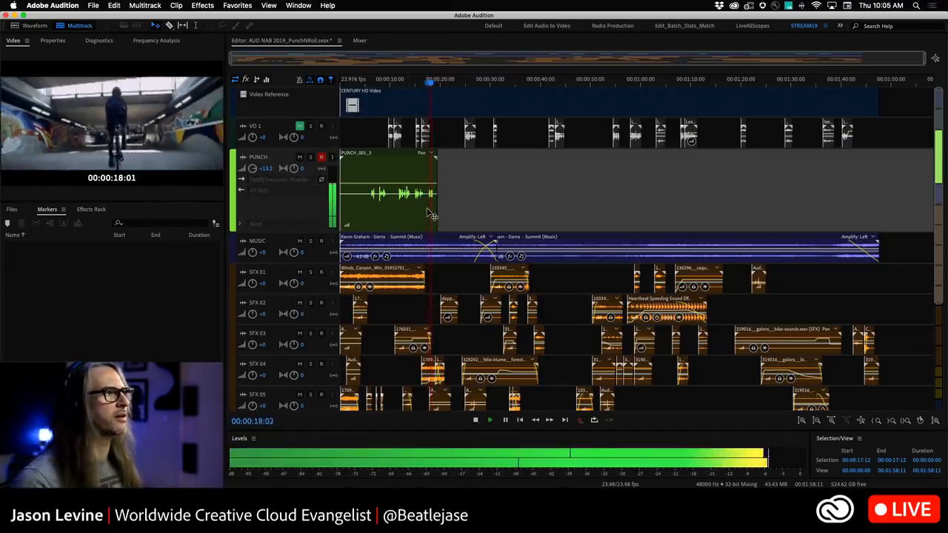
{"action": "key", "text": "space"}
{"action": "left_click", "coordinate": [427, 211]}
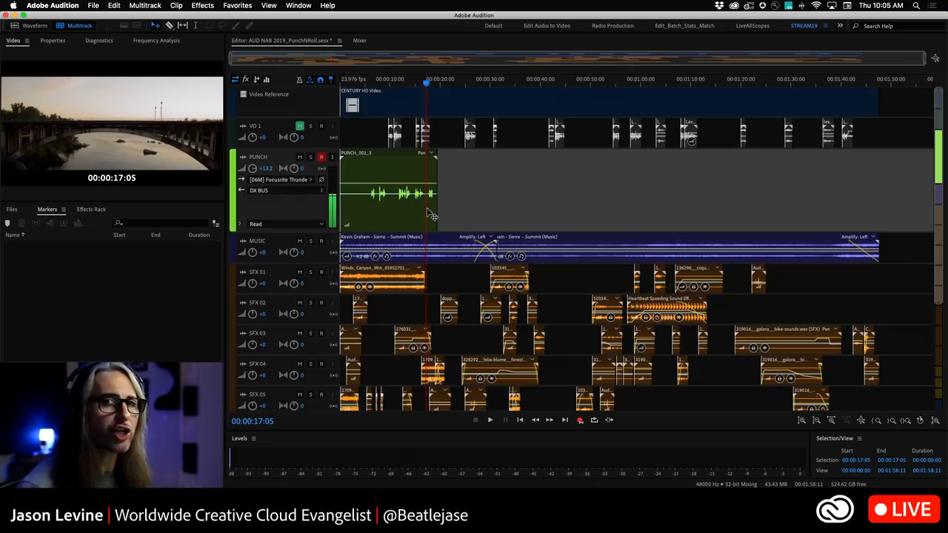
{"action": "left_click", "coordinate": [580, 420]}
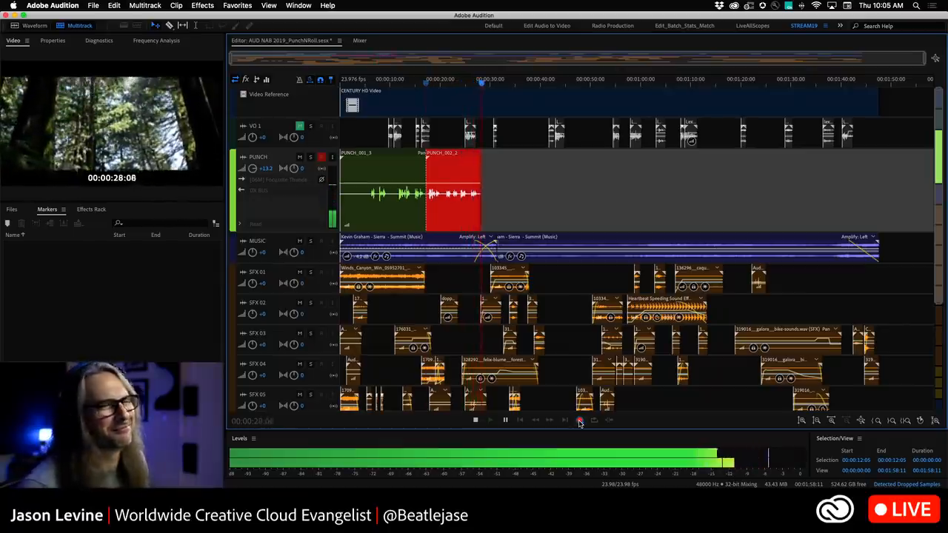
{"action": "left_click", "coordinate": [580, 421]}
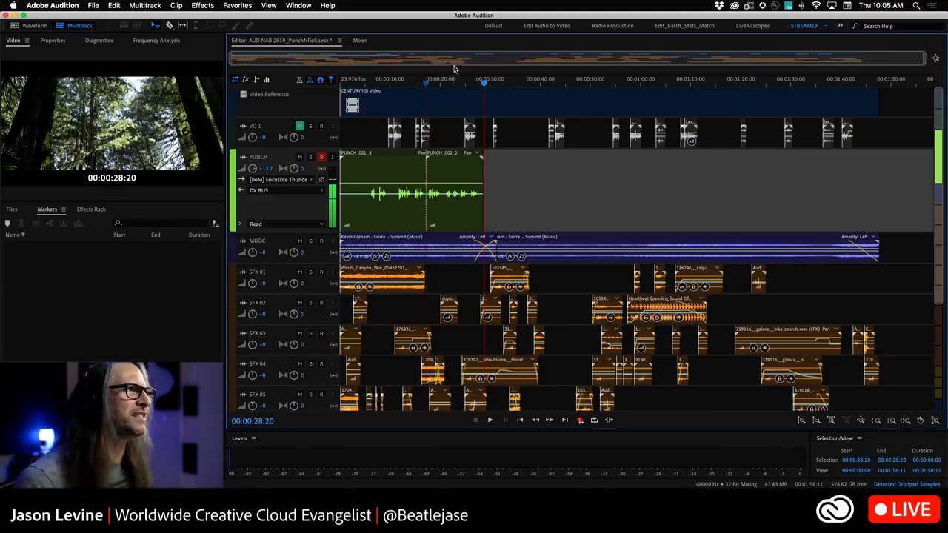
Move the playhead to about 25 seconds and punch and roll record a third take.
{"action": "left_click_drag", "start_coordinate": [483, 84], "coordinate": [474, 81]}
{"action": "left_click_drag", "start_coordinate": [469, 82], "coordinate": [469, 81]}
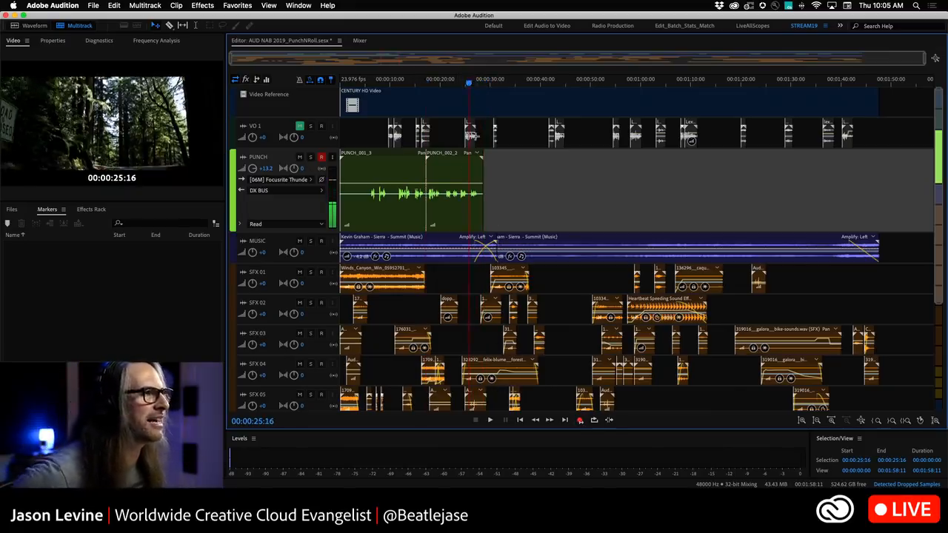
{"action": "left_click", "coordinate": [581, 420]}
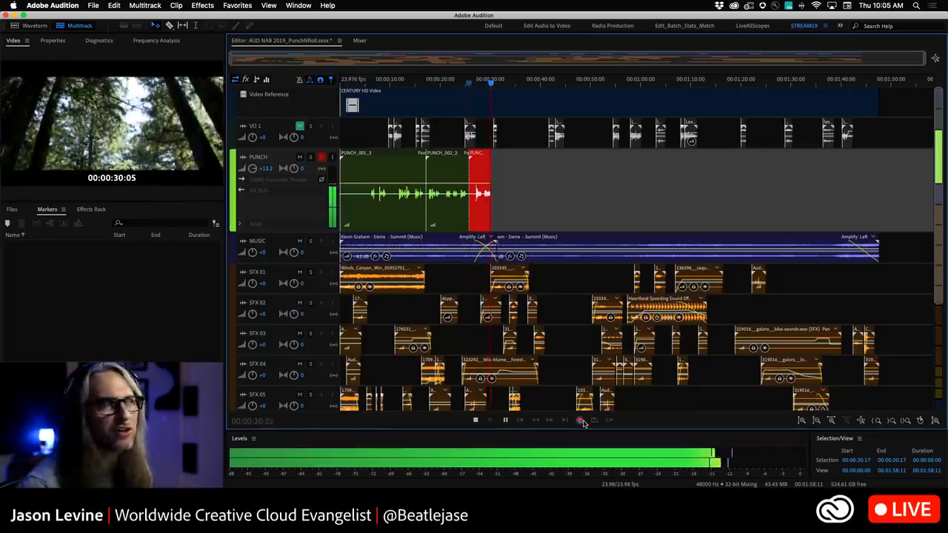
{"action": "key", "text": "space"}
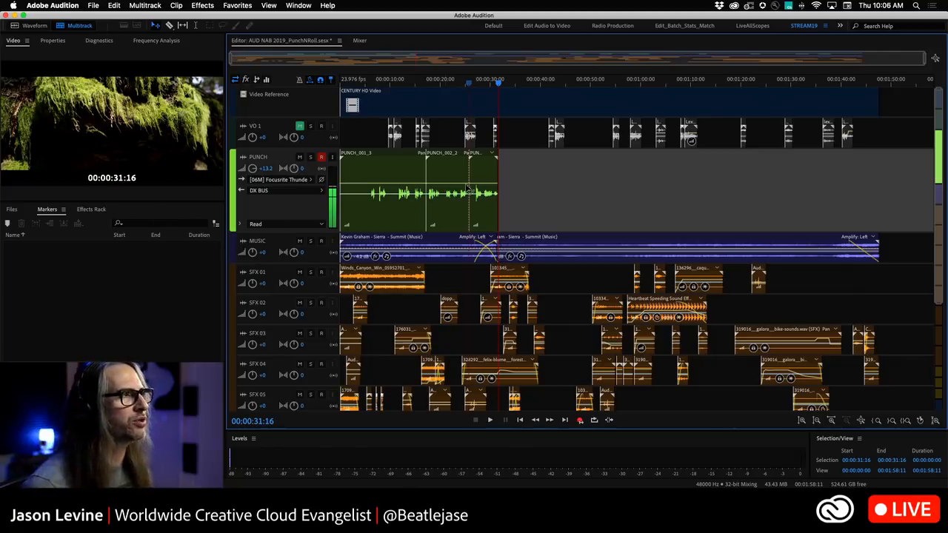
Assign Option+Shift+P as the keyboard shortcut for the Punch Again command.
{"action": "left_click", "coordinate": [109, 5]}
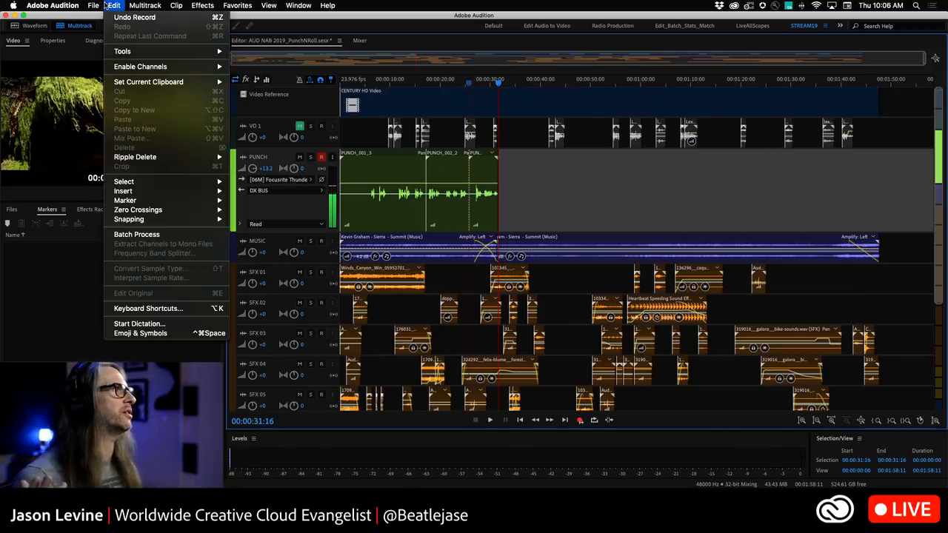
{"action": "left_click", "coordinate": [164, 311]}
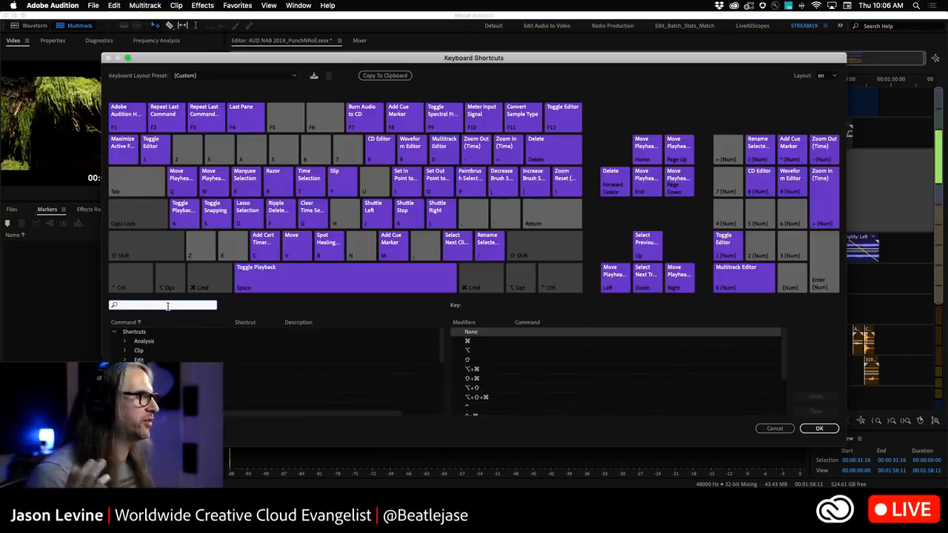
{"action": "type", "text": "punch"}
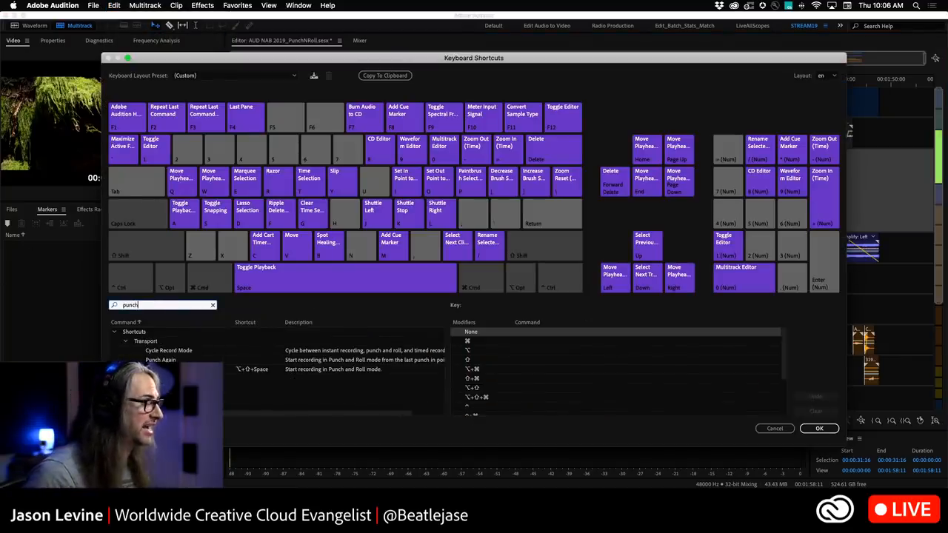
{"action": "left_click", "coordinate": [176, 360]}
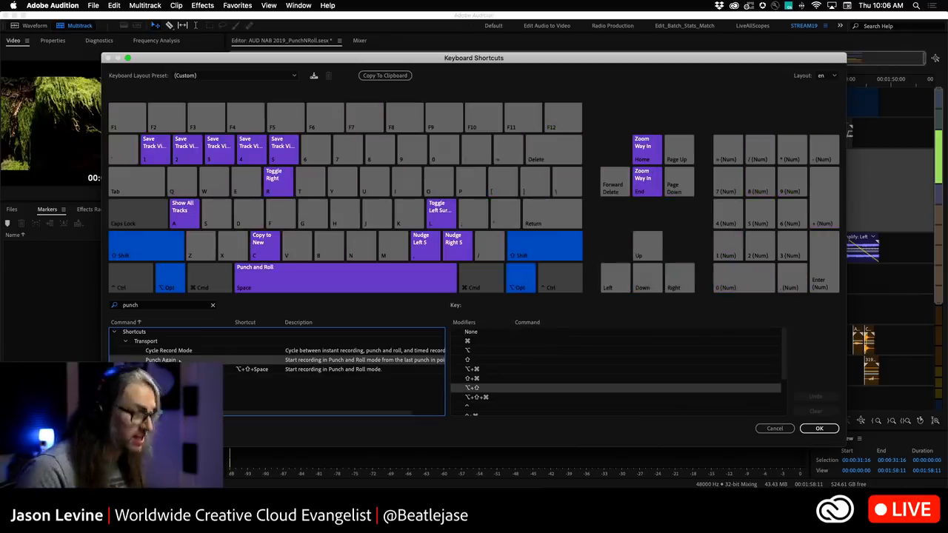
{"action": "key", "text": "alt+shift+p"}
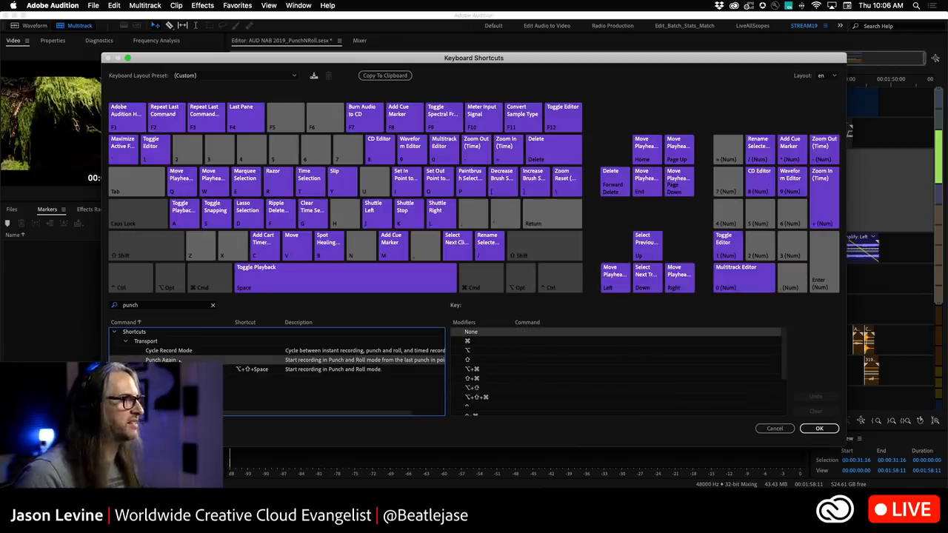
{"action": "left_click", "coordinate": [243, 360]}
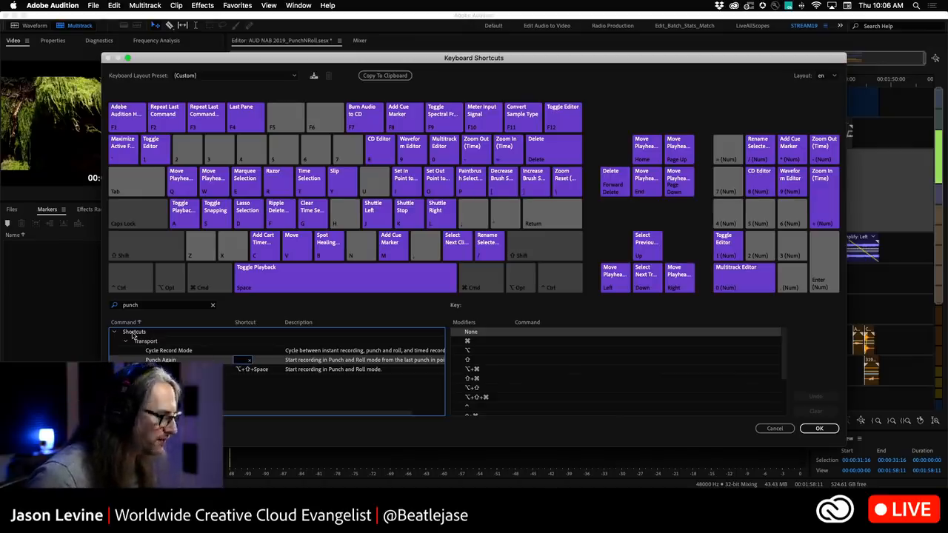
{"action": "key", "text": "alt+shift+p"}
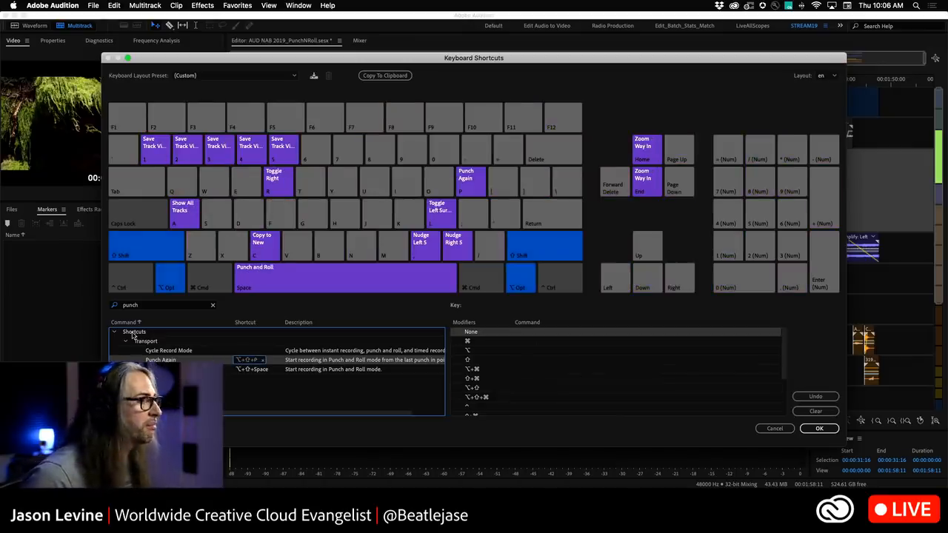
{"action": "left_click", "coordinate": [818, 430]}
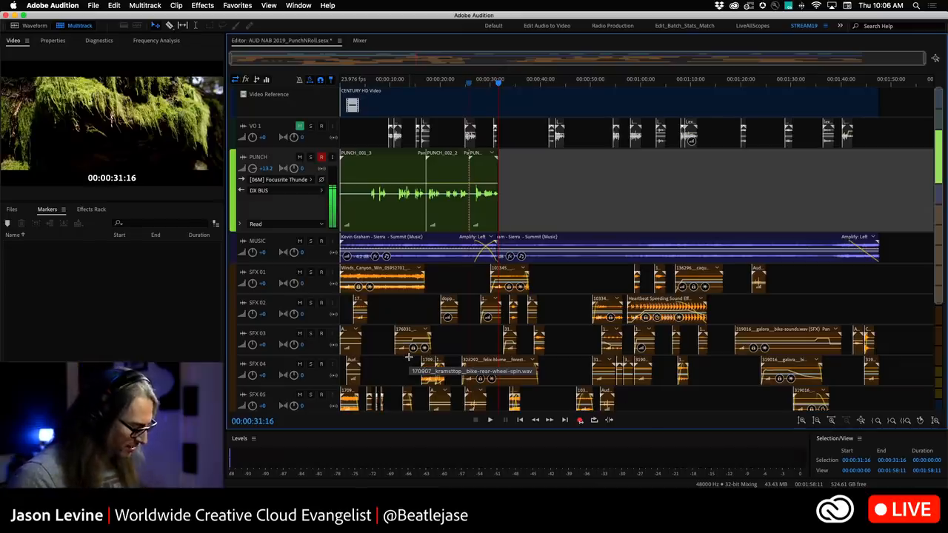
Record another take using the Punch Again command.
{"action": "key", "text": "alt+shift+p"}
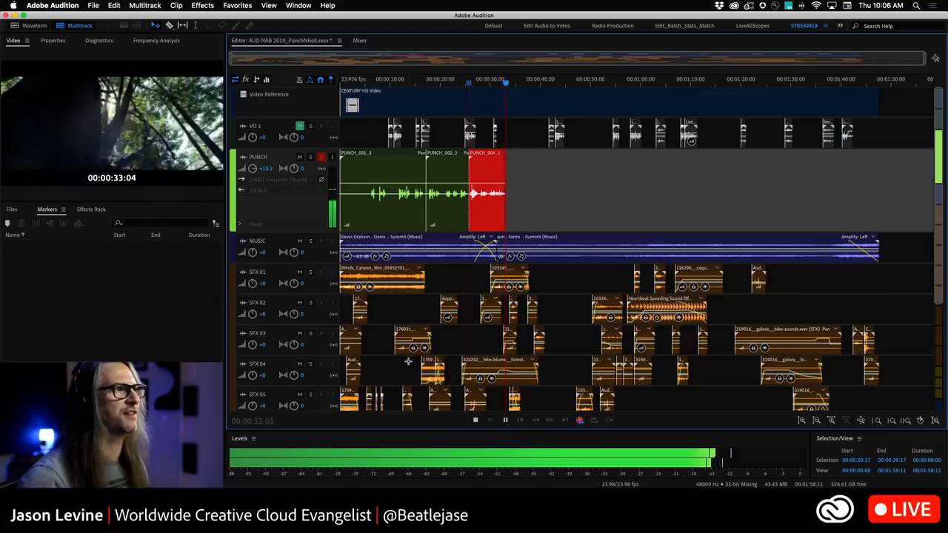
{"action": "key", "text": "space"}
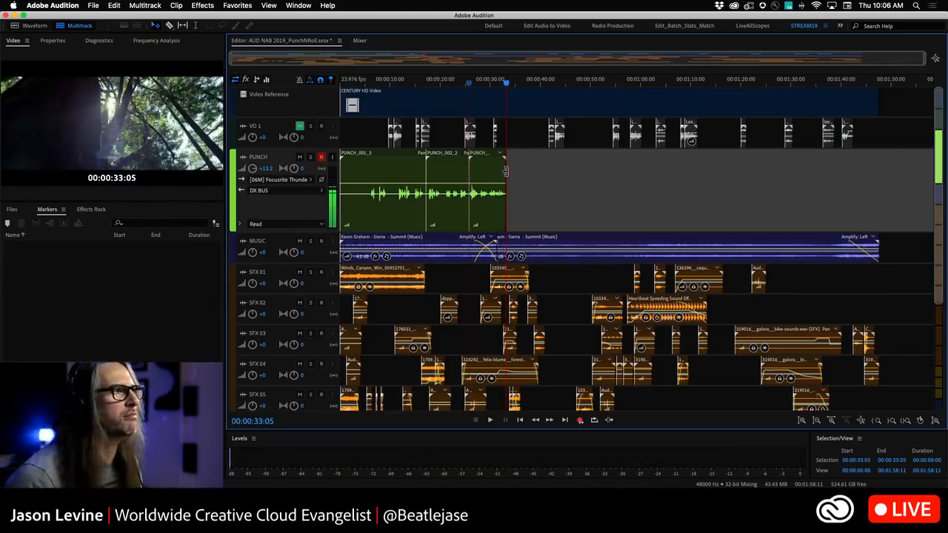
Open the latest take clip's context menu to examine its clip stacking options, then dismiss it.
{"action": "right_click", "coordinate": [492, 148]}
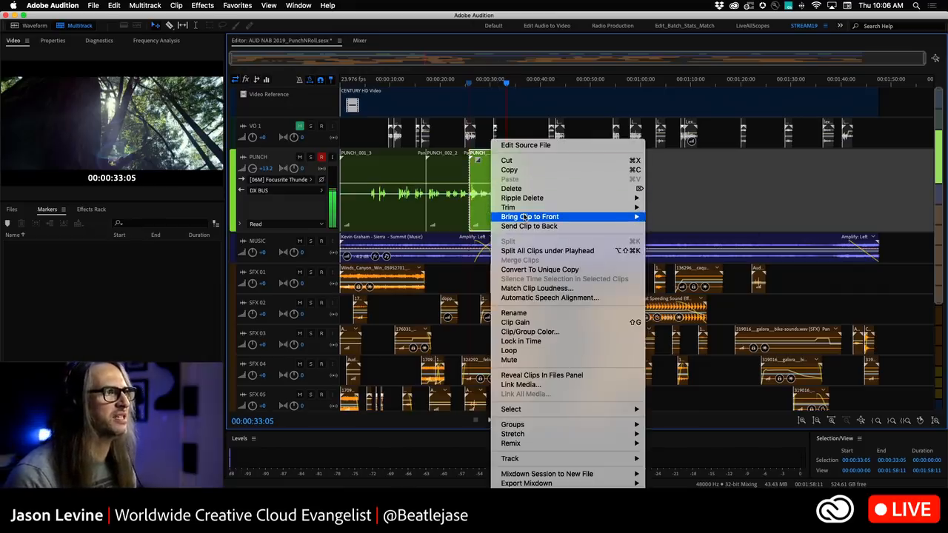
{"action": "left_click", "coordinate": [715, 175]}
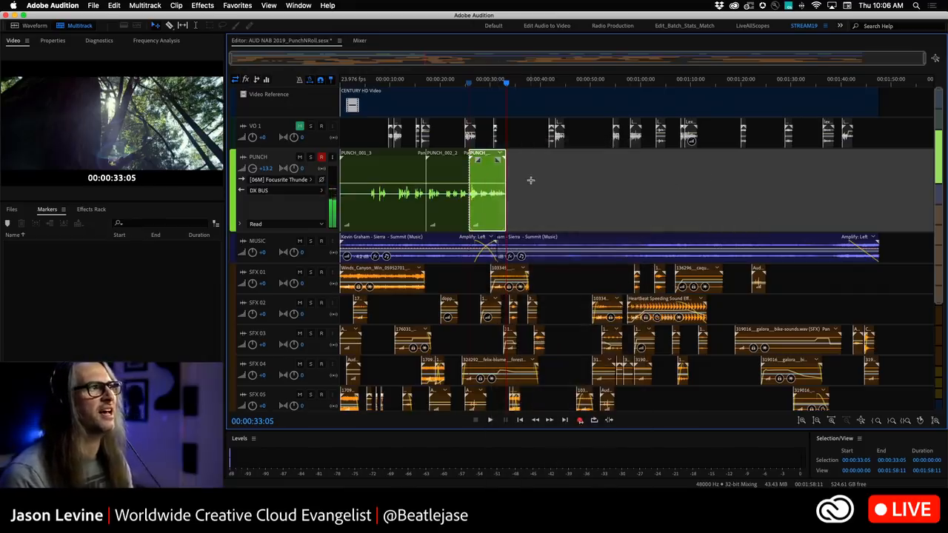
{"action": "left_click", "coordinate": [396, 191], "text": "shift"}
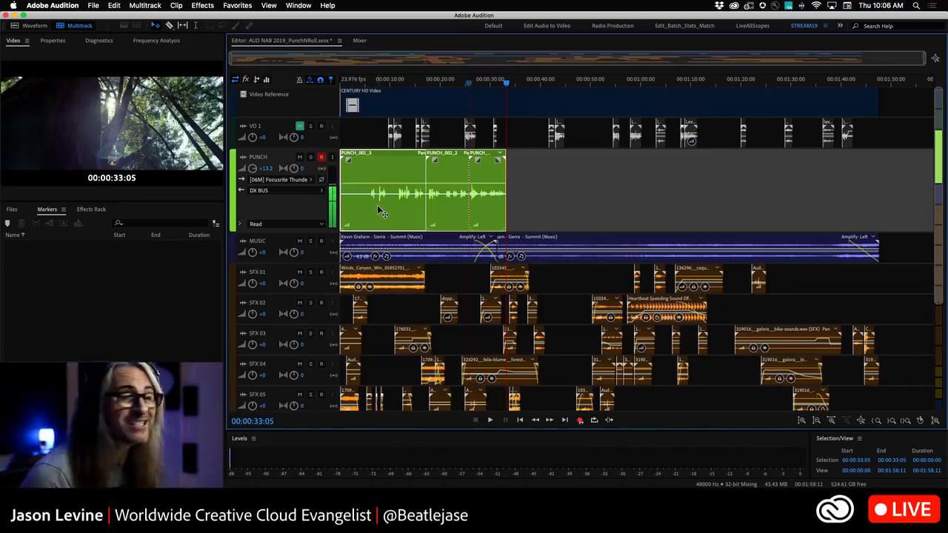
Merge the stacked punch-and-roll take clips on the PUNCH track into a single clip.
{"action": "right_click", "coordinate": [390, 168]}
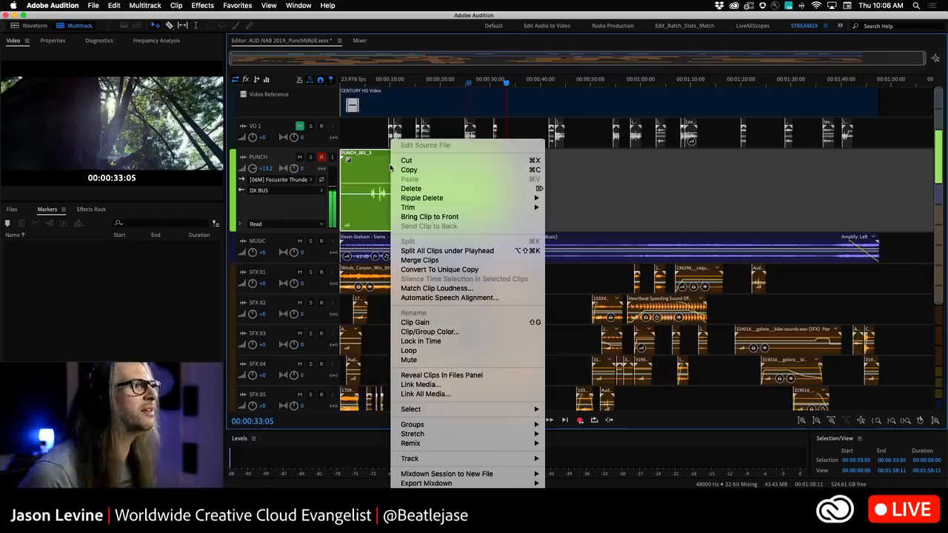
{"action": "left_click", "coordinate": [419, 260]}
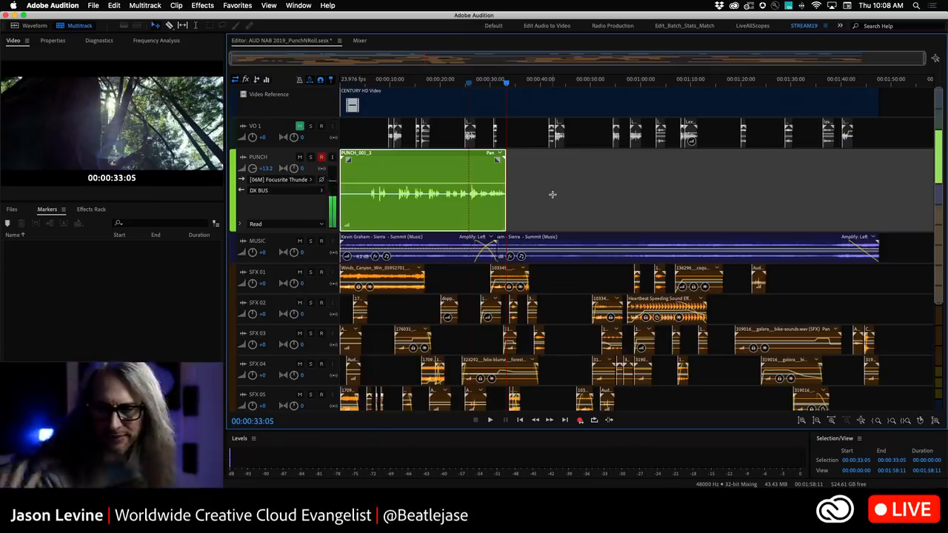
Switch to the AUD_NAB2019_AmbDucking session and change to the Essential Video Mixing workspace.
{"action": "left_click", "coordinate": [339, 42]}
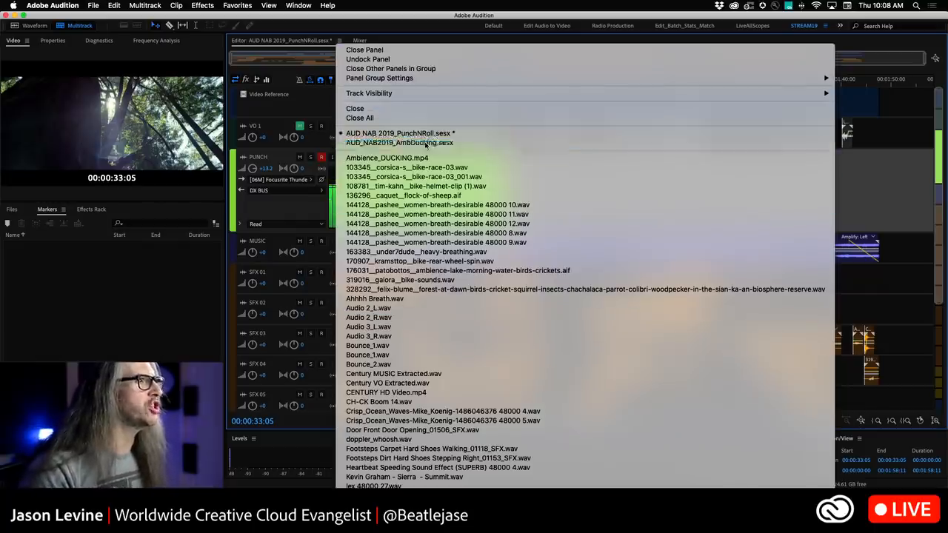
{"action": "left_click", "coordinate": [425, 145]}
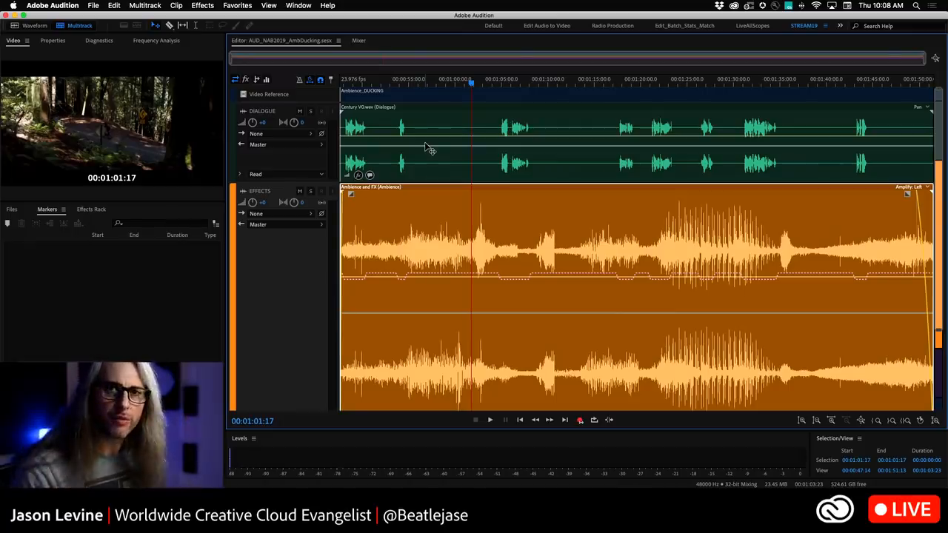
{"action": "left_click", "coordinate": [841, 26]}
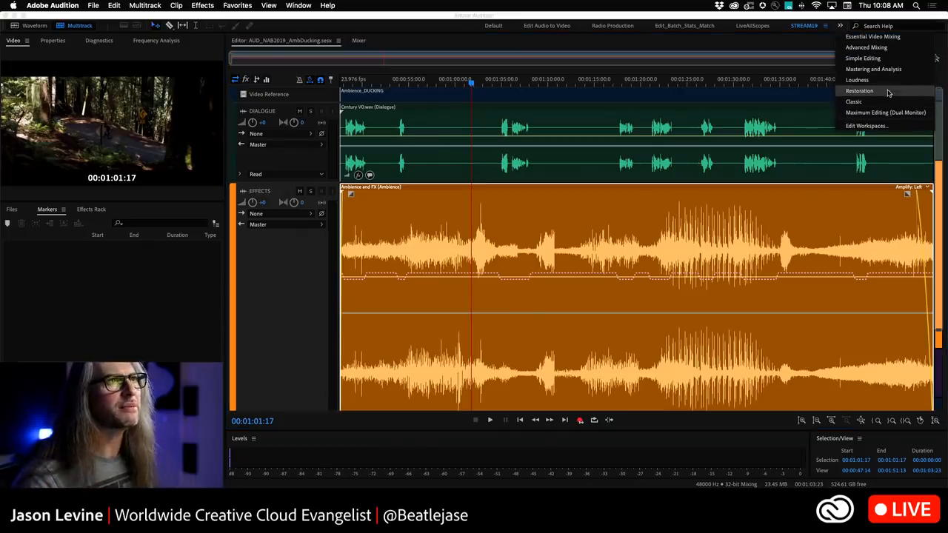
{"action": "left_click", "coordinate": [880, 36]}
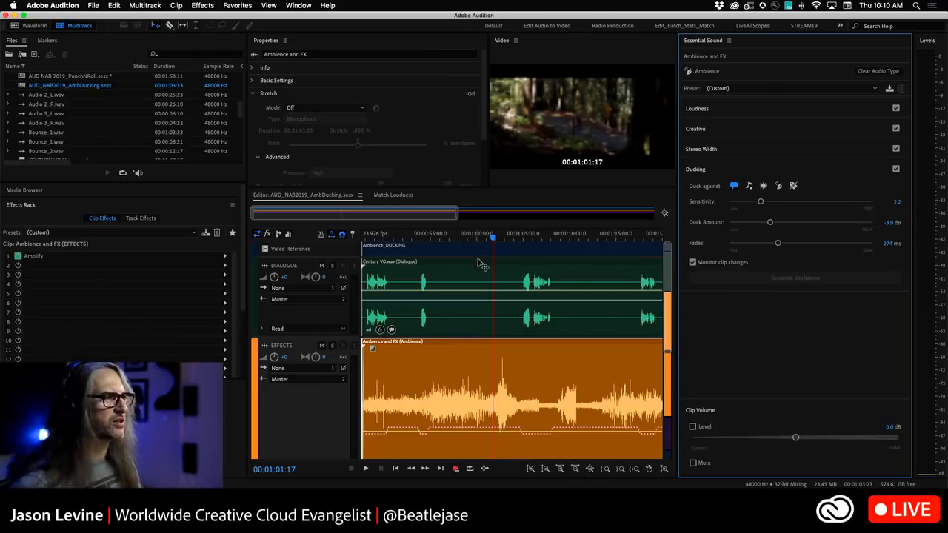
Play back the ducking session, scrolling the timeline along, to review how the ambience ducks under the dialogue.
{"action": "key", "text": "space"}
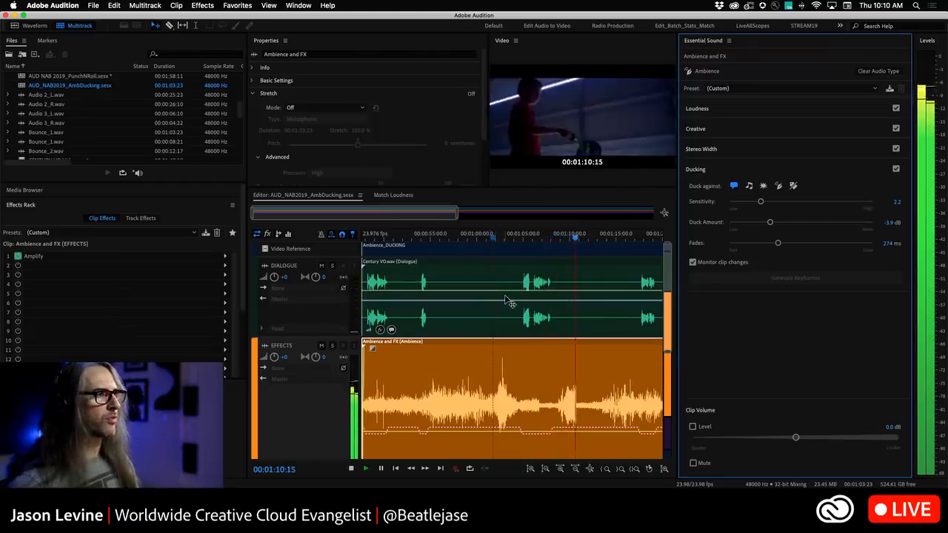
{"action": "scroll", "coordinate": [506, 296], "scroll_direction": "right", "scroll_amount": 3}
{"action": "scroll", "coordinate": [505, 298], "scroll_direction": "right", "scroll_amount": 4}
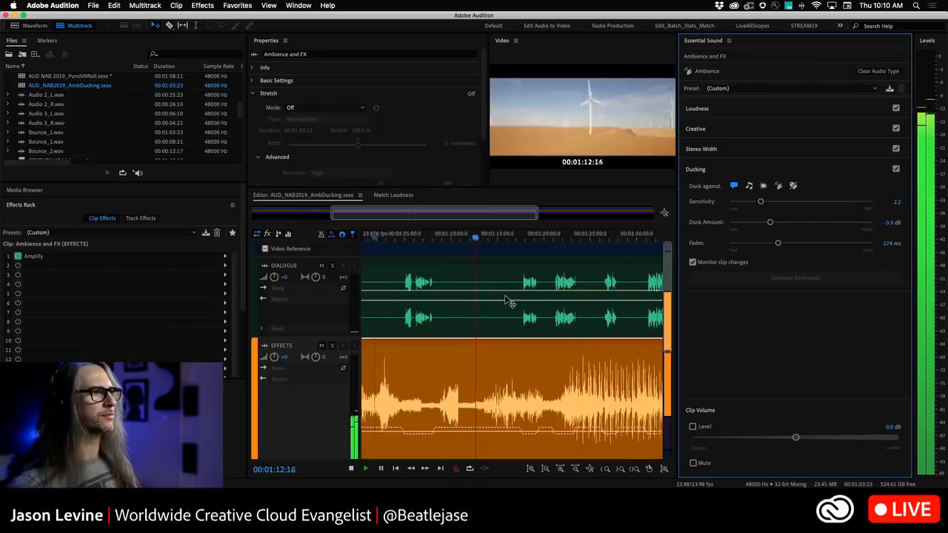
{"action": "scroll", "coordinate": [509, 301], "scroll_direction": "right", "scroll_amount": 1}
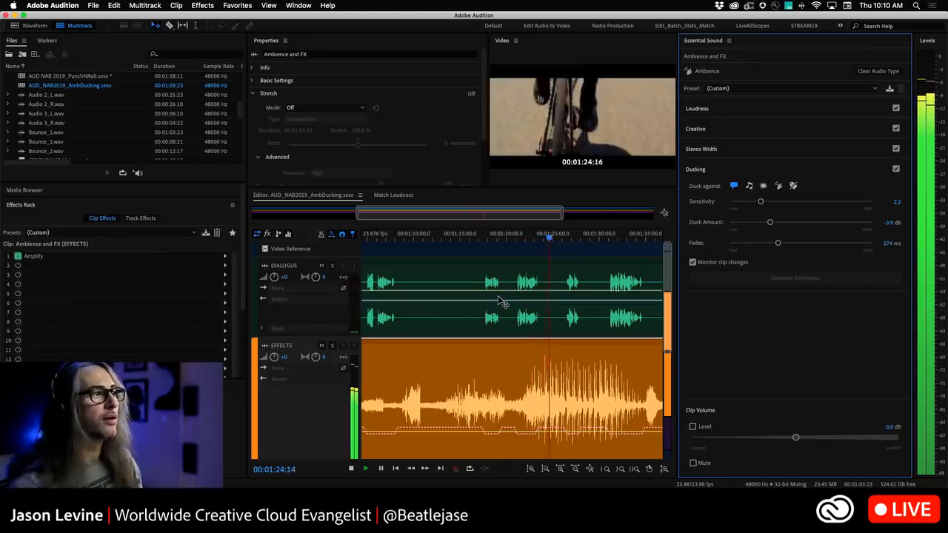
{"action": "key", "text": "space"}
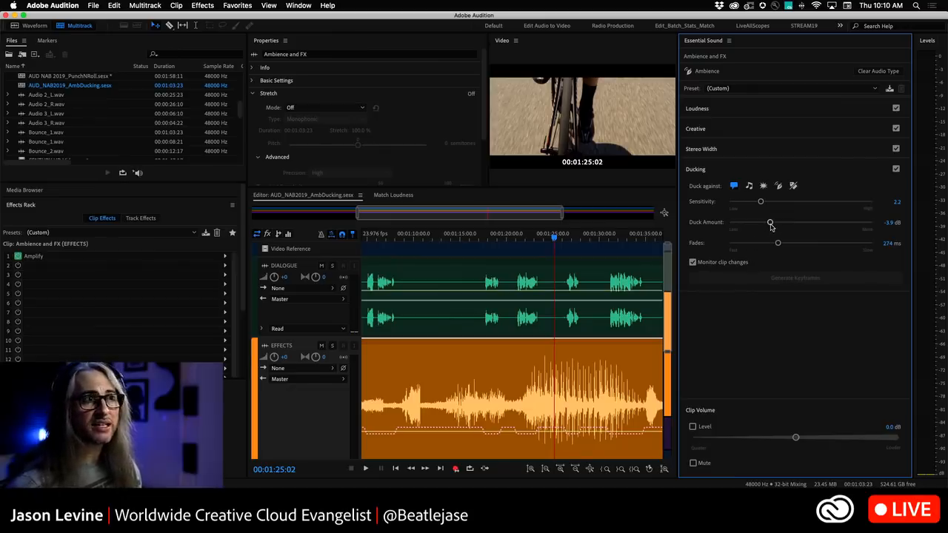
Set the Essential Sound ducking Duck Amount to -6.0 dB and the Fades to 345 ms.
{"action": "left_click_drag", "start_coordinate": [771, 223], "coordinate": [780, 224]}
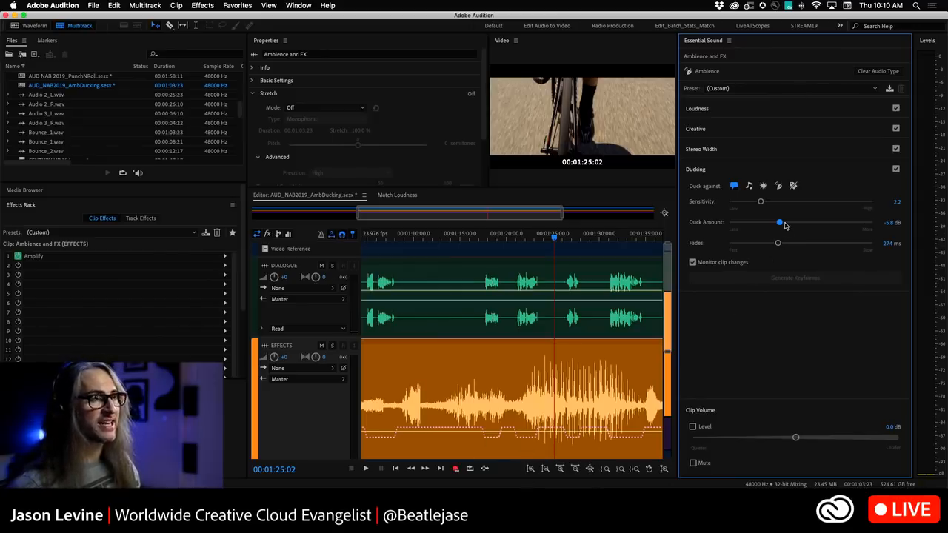
{"action": "left_click_drag", "start_coordinate": [782, 224], "coordinate": [804, 223]}
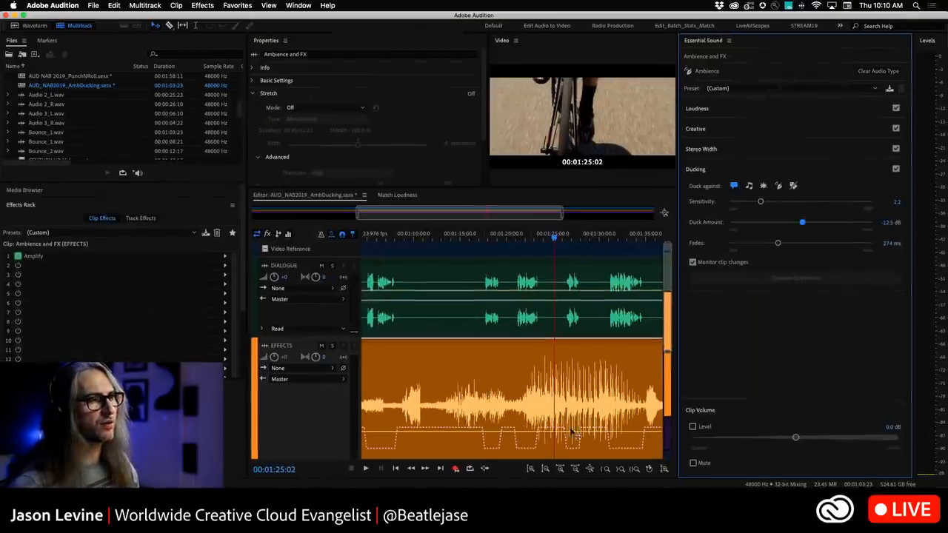
{"action": "left_click_drag", "start_coordinate": [802, 223], "coordinate": [780, 223]}
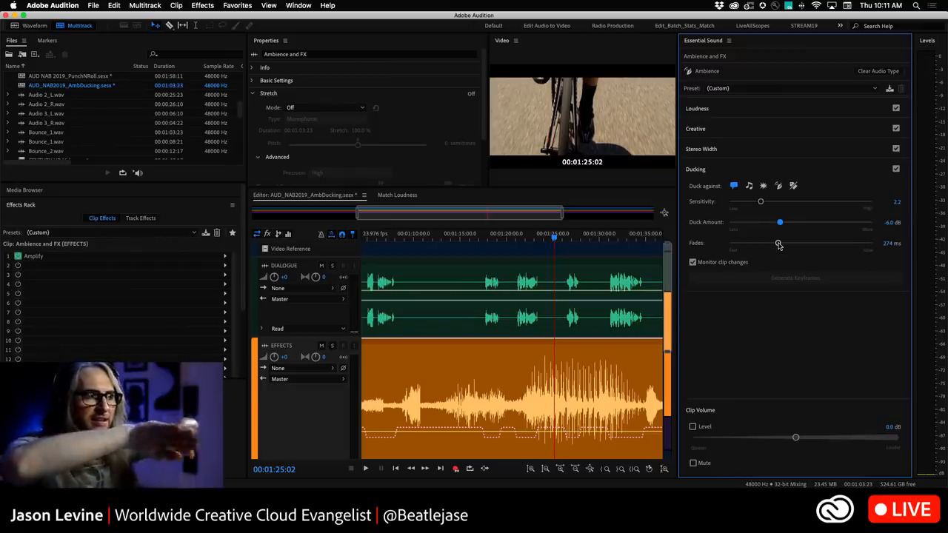
{"action": "mouse_move", "coordinate": [779, 246]}
{"action": "left_mouse_down"}
{"action": "mouse_move", "coordinate": [825, 244]}
{"action": "mouse_move", "coordinate": [784, 243]}
{"action": "left_mouse_up"}
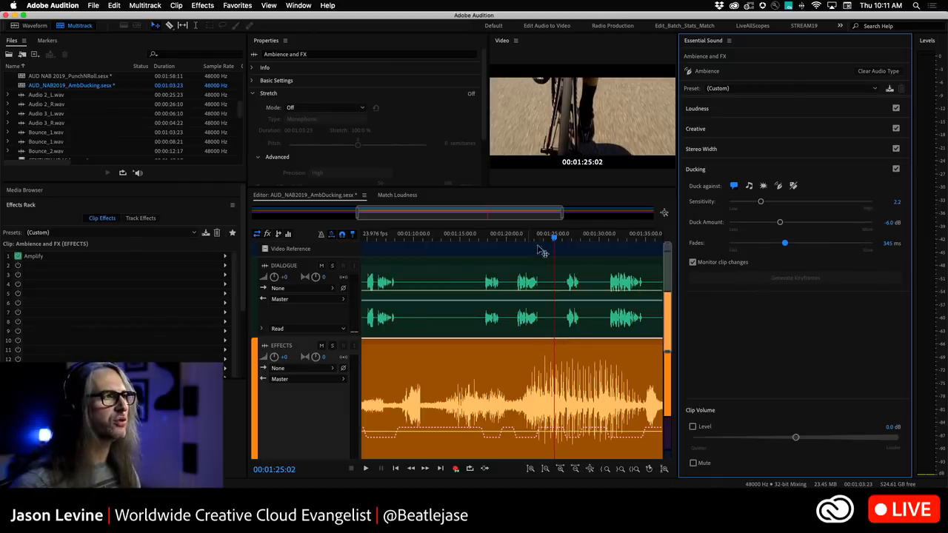
Play the session back from about 1:22 to hear the adjusted ducking.
{"action": "left_click_drag", "start_coordinate": [556, 238], "coordinate": [528, 239]}
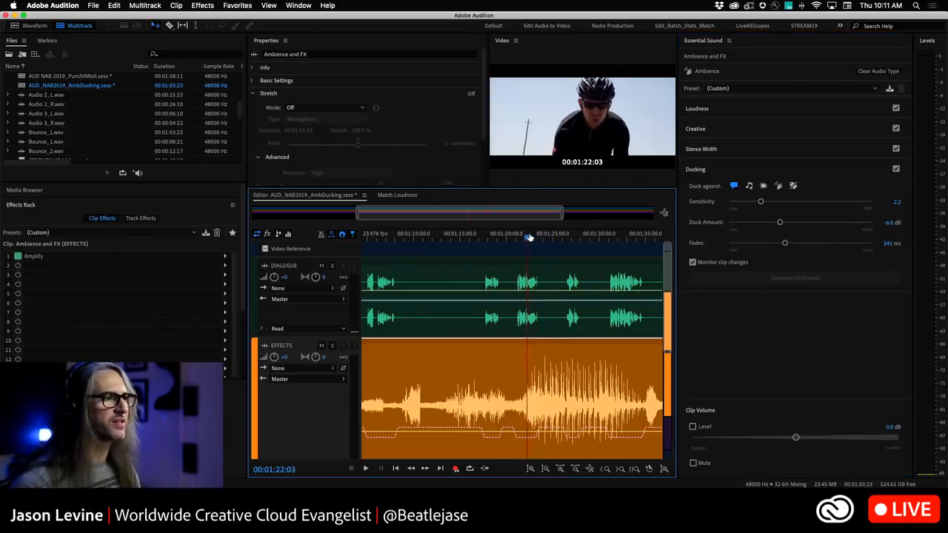
{"action": "key", "text": "space"}
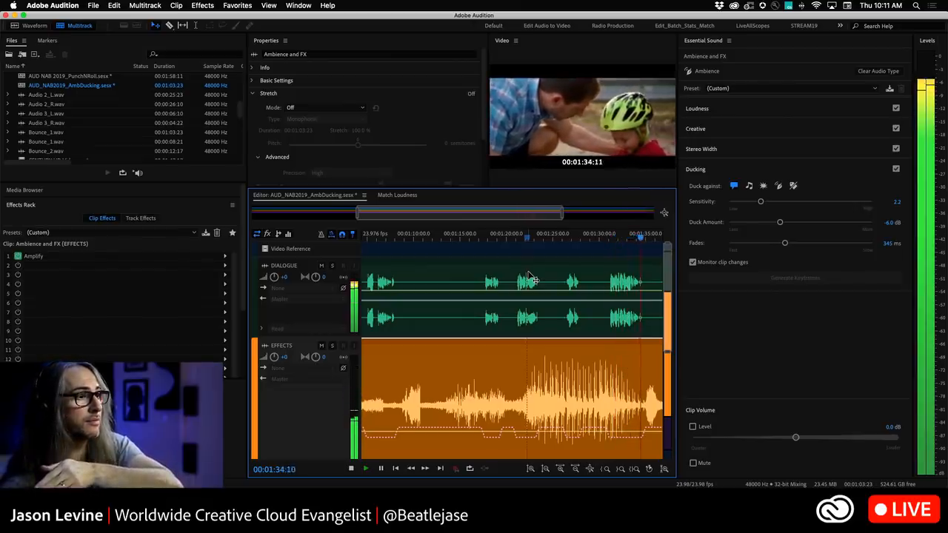
{"action": "key", "text": "space"}
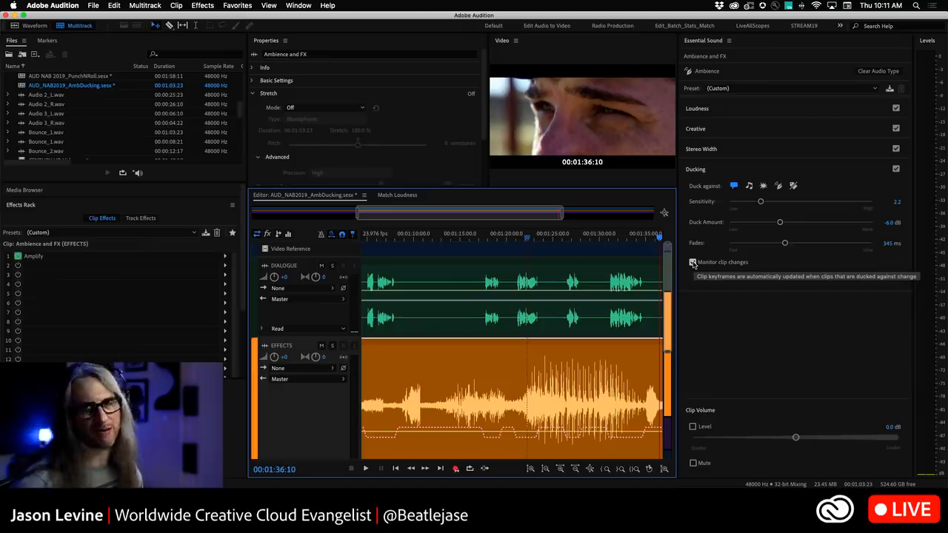
With Monitor clip changes turned off, manually drag several ducking keyframes on the effects clip's volume envelope.
{"action": "left_click", "coordinate": [692, 263]}
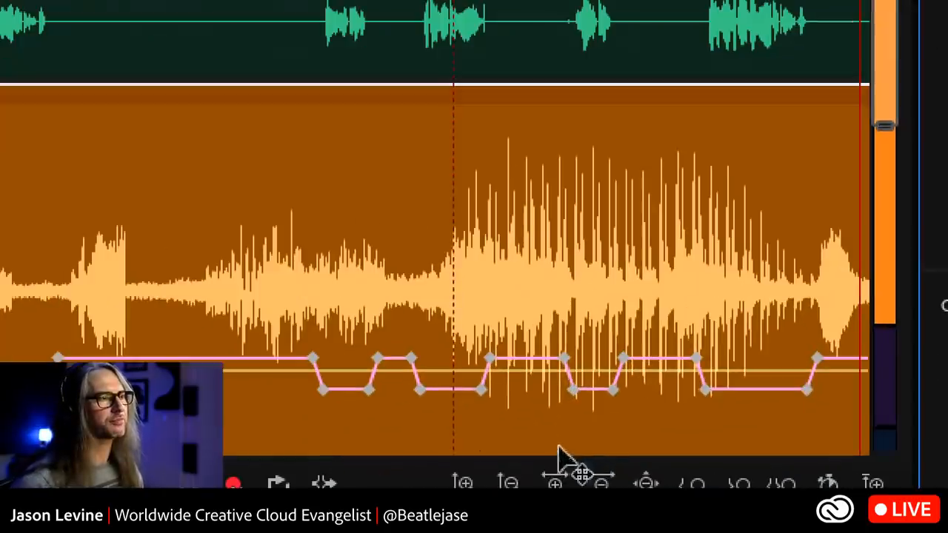
{"action": "left_click_drag", "start_coordinate": [571, 395], "coordinate": [615, 398]}
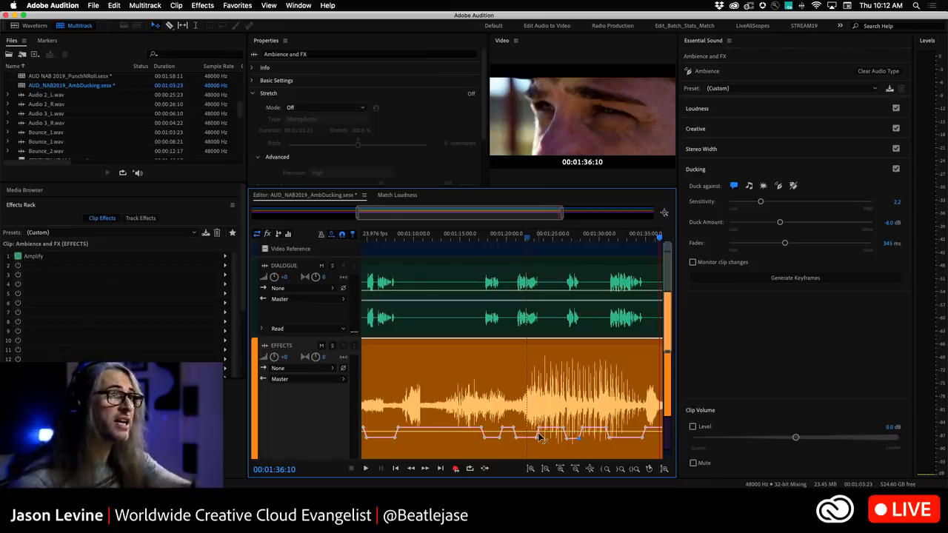
{"action": "scroll", "coordinate": [433, 214], "scroll_direction": "down", "scroll_amount": 5}
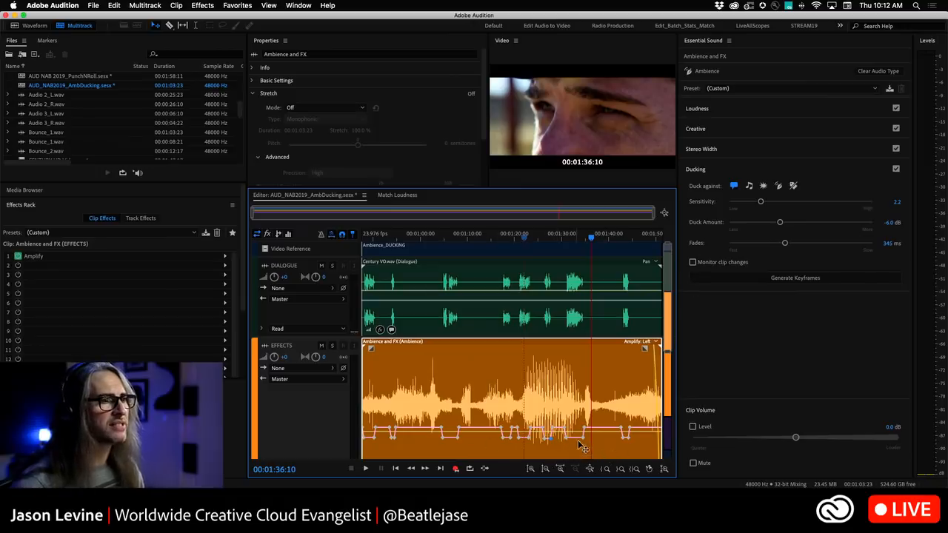
{"action": "left_click_drag", "start_coordinate": [586, 441], "coordinate": [568, 449]}
{"action": "left_click_drag", "start_coordinate": [511, 439], "coordinate": [511, 454]}
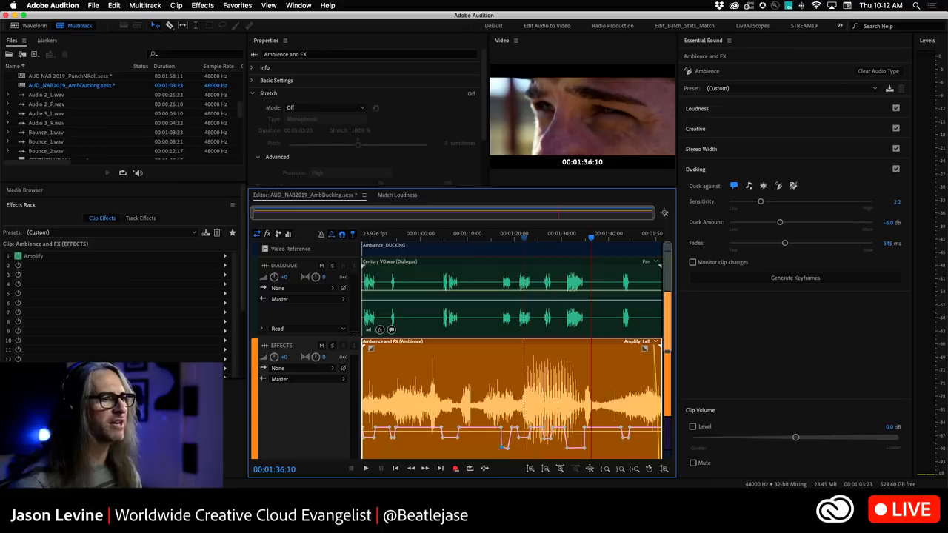
{"action": "left_click", "coordinate": [693, 263]}
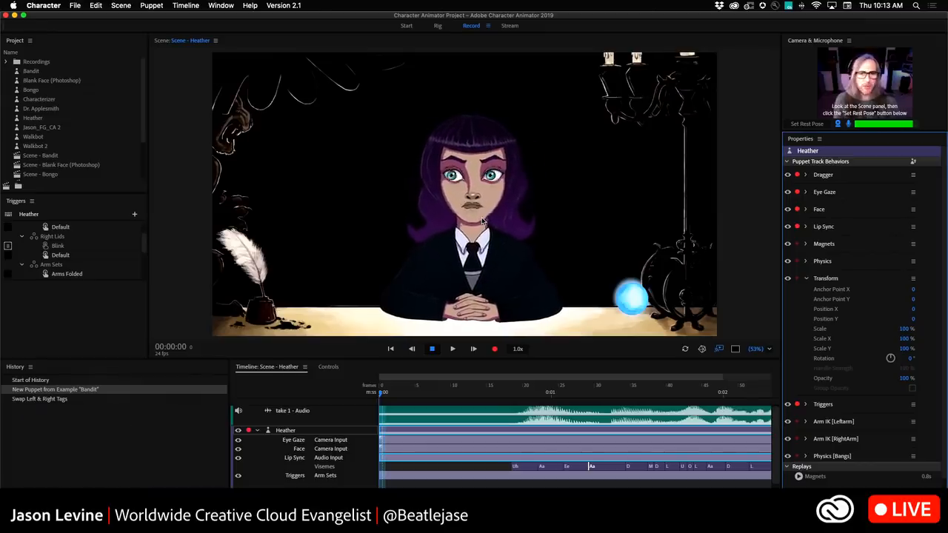
Switch to Character Animator and open the Start workspace to browse the example puppets.
{"action": "left_click", "coordinate": [406, 25]}
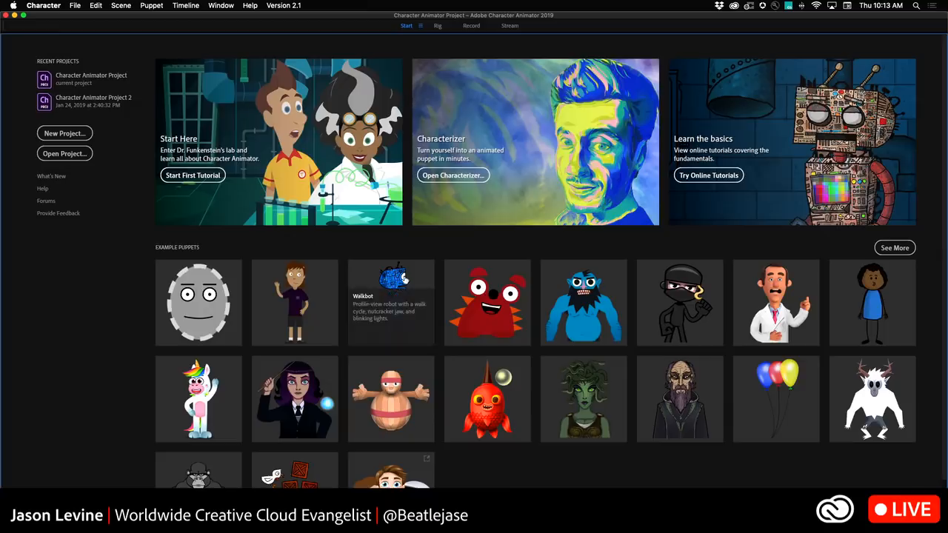
{"action": "scroll", "coordinate": [944, 320], "scroll_direction": "down", "scroll_amount": 2}
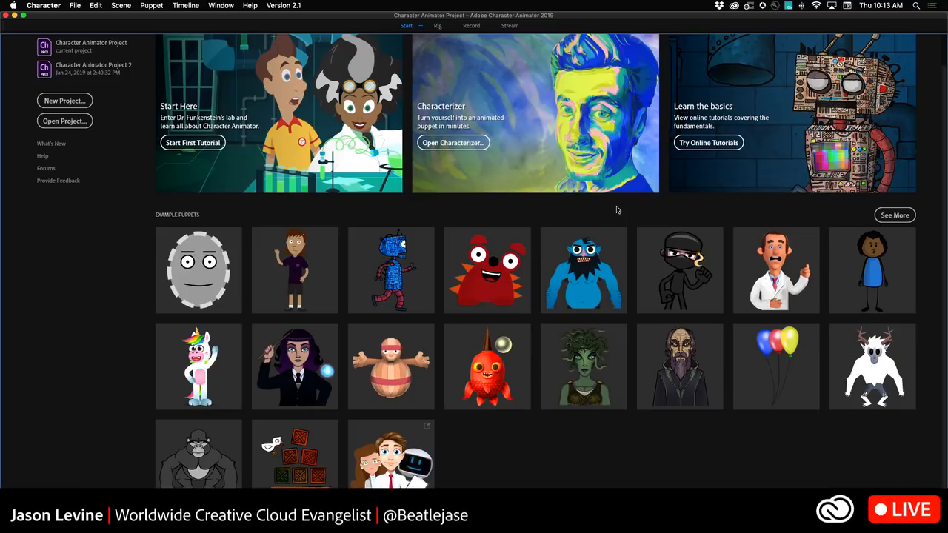
Open the Rig workspace for the Heather puppet and scroll through the Properties panel's tags and behaviors.
{"action": "mouse_move", "coordinate": [300, 290]}
{"action": "left_click", "coordinate": [440, 27]}
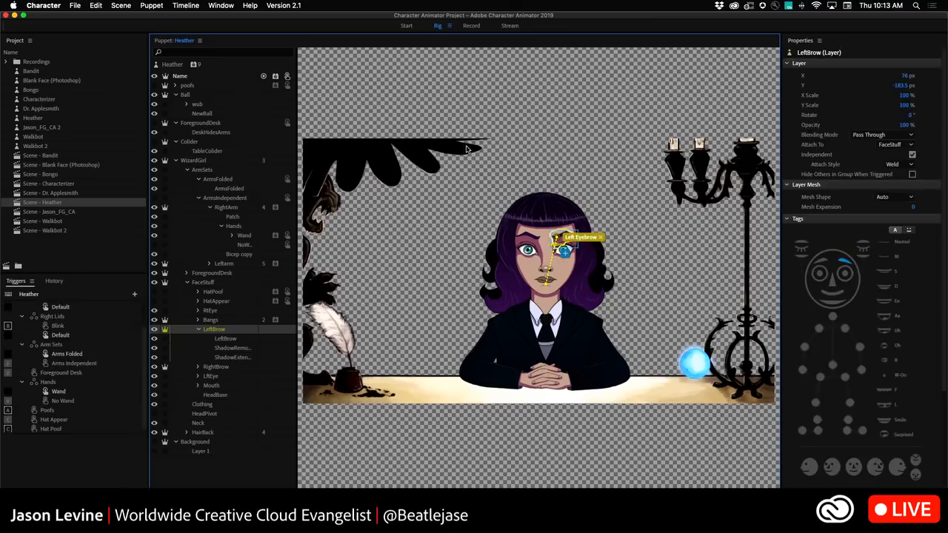
{"action": "scroll", "coordinate": [944, 219], "scroll_direction": "down", "scroll_amount": 1}
{"action": "left_click_drag", "start_coordinate": [943, 219], "coordinate": [945, 339]}
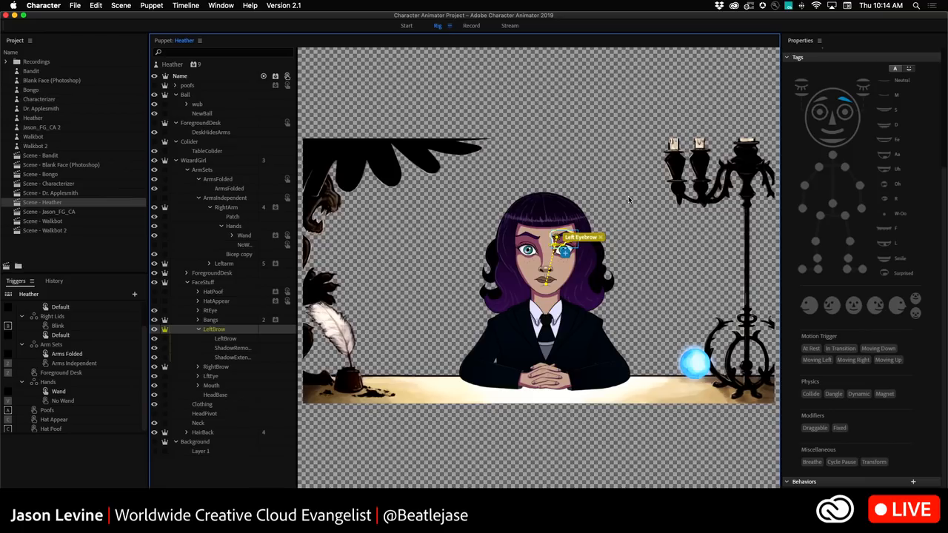
{"action": "scroll", "coordinate": [946, 193], "scroll_direction": "up", "scroll_amount": 2}
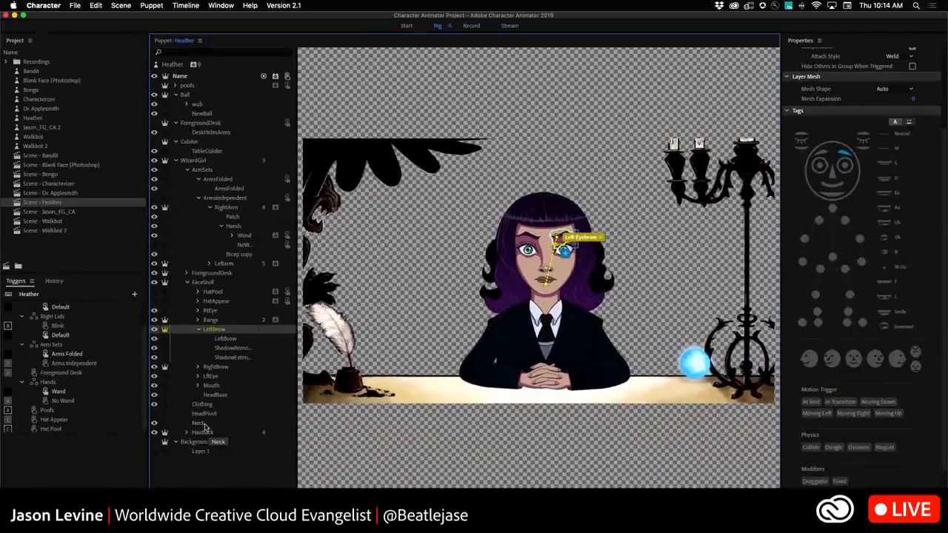
Open the Left Eyebrow handle's tag picker and browse its Body, Face, Mouth, Views and Other categories, then close it.
{"action": "left_click", "coordinate": [565, 251]}
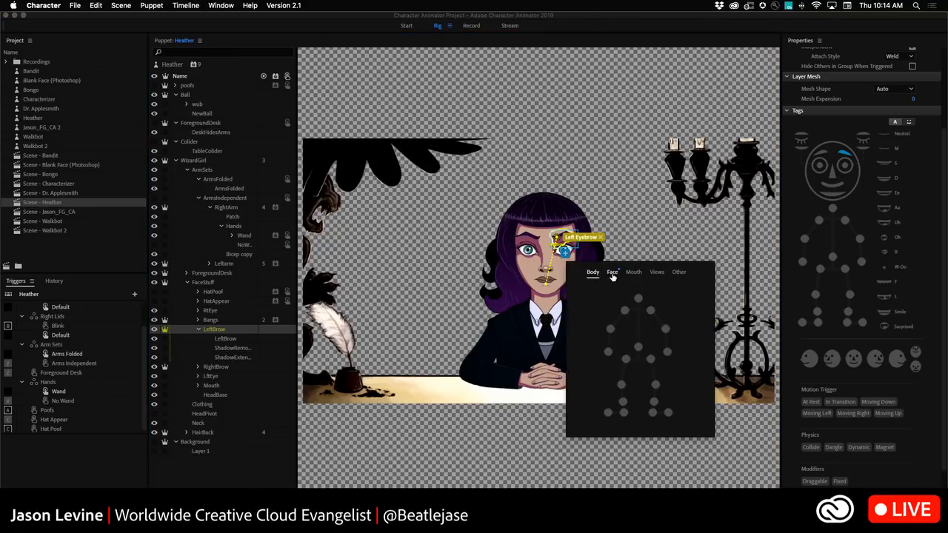
{"action": "left_click", "coordinate": [613, 273]}
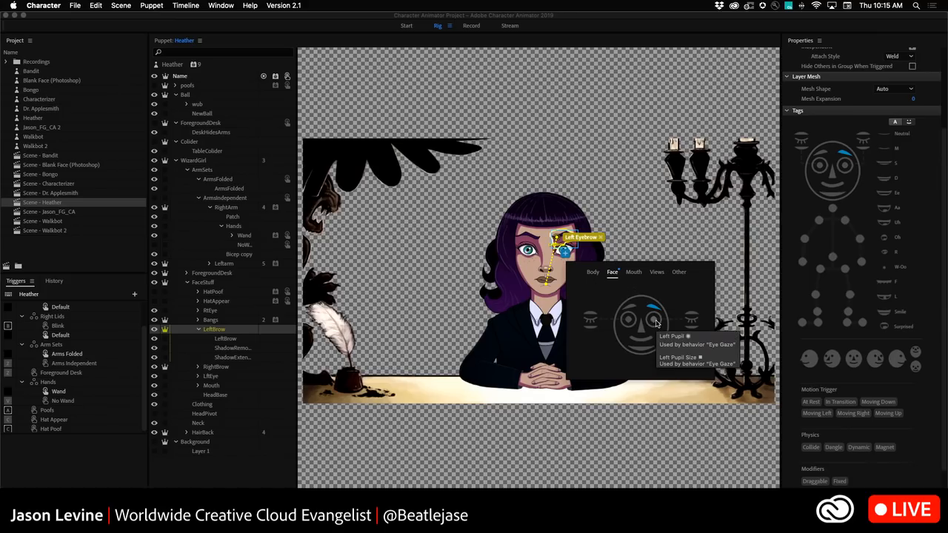
{"action": "left_click", "coordinate": [634, 274]}
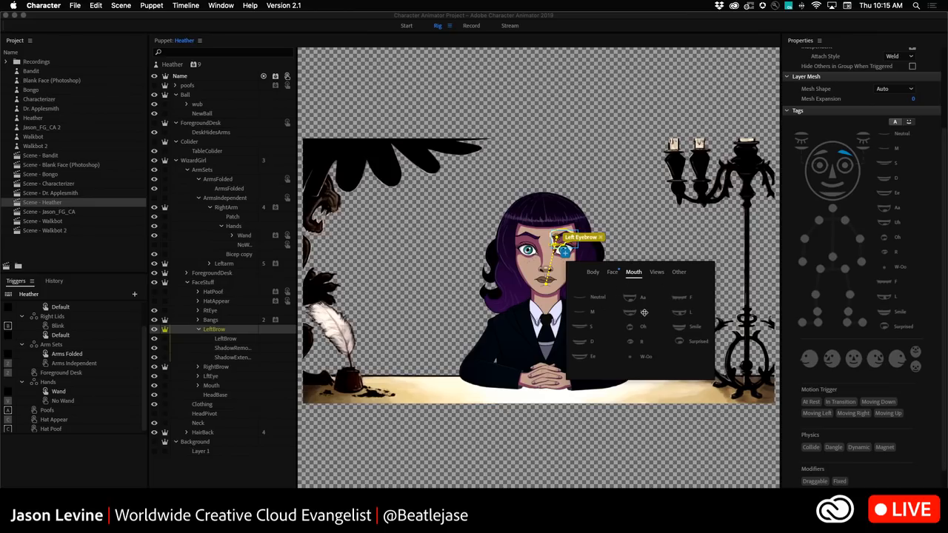
{"action": "left_click", "coordinate": [658, 274]}
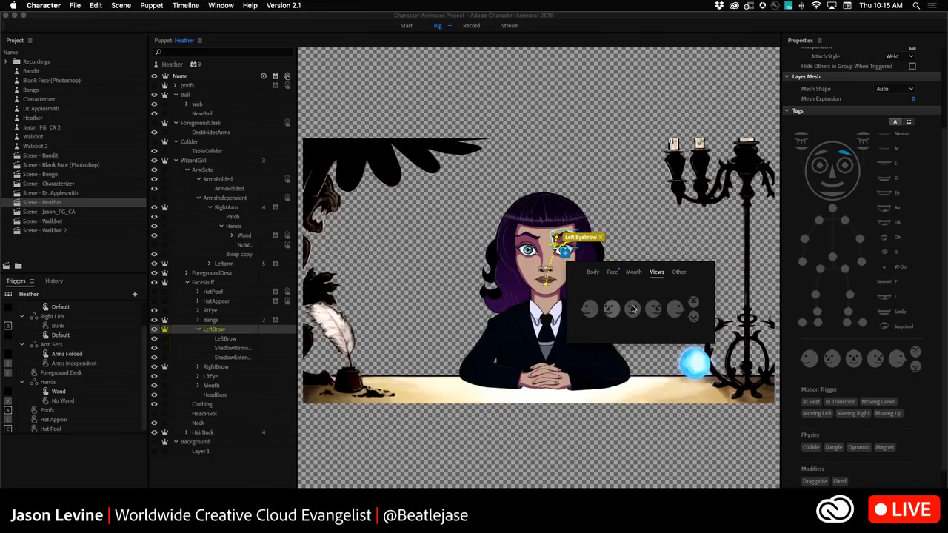
{"action": "left_click", "coordinate": [680, 274]}
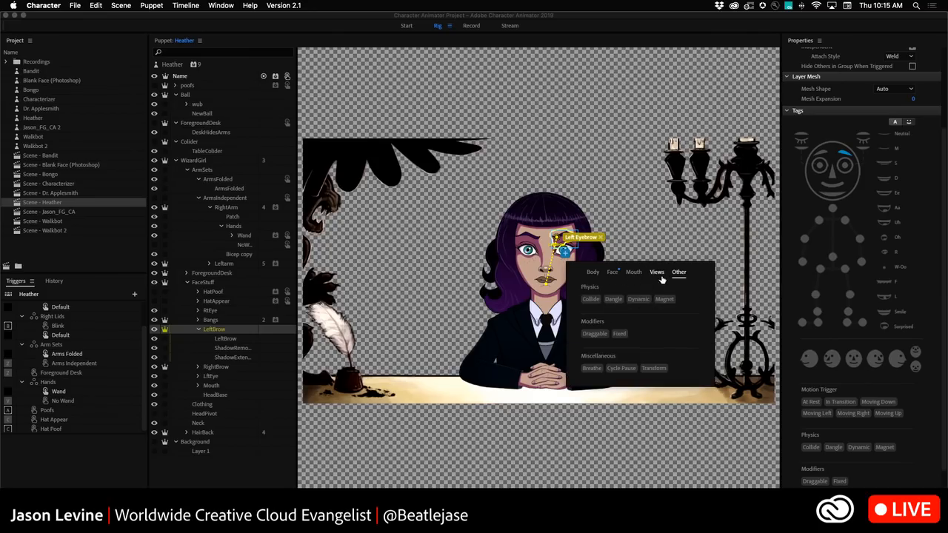
{"action": "left_click", "coordinate": [613, 275]}
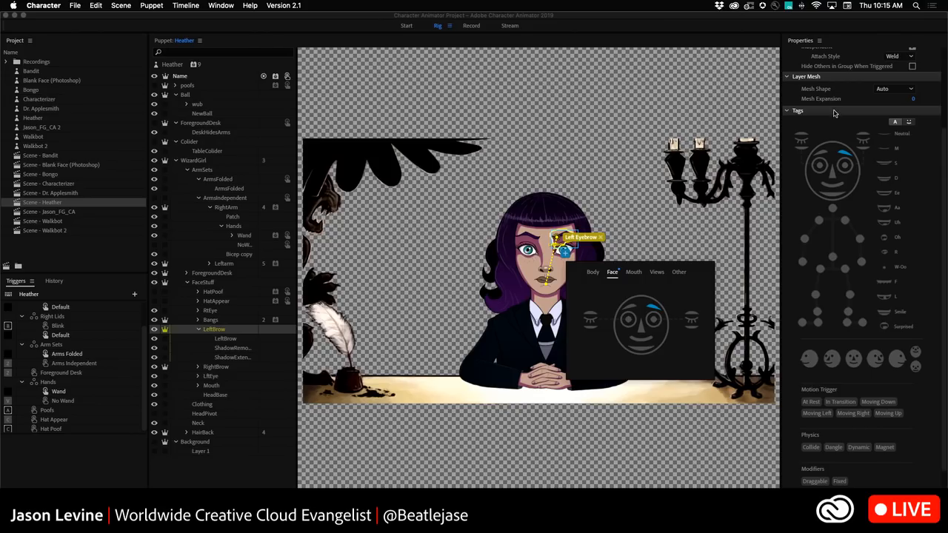
{"action": "left_click", "coordinate": [922, 145]}
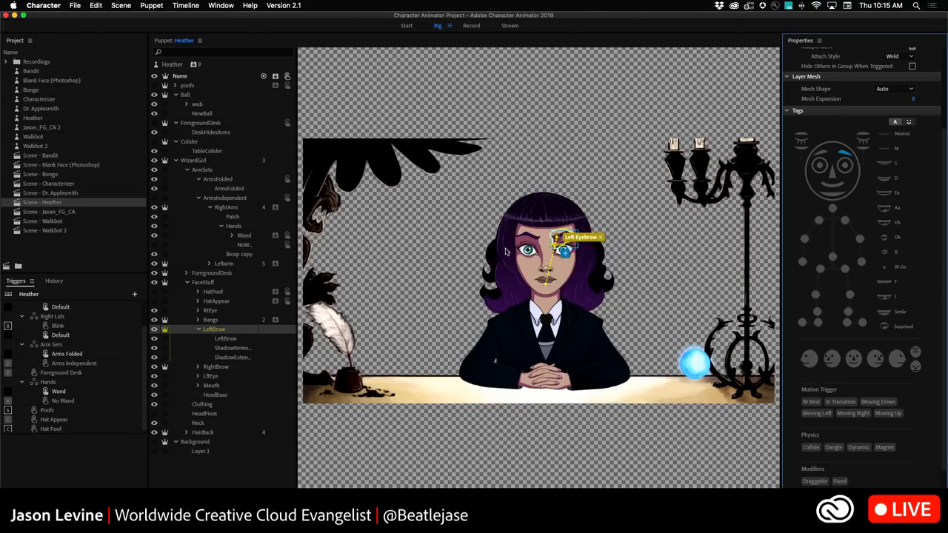
{"action": "right_click", "coordinate": [213, 330]}
{"action": "left_click", "coordinate": [213, 331]}
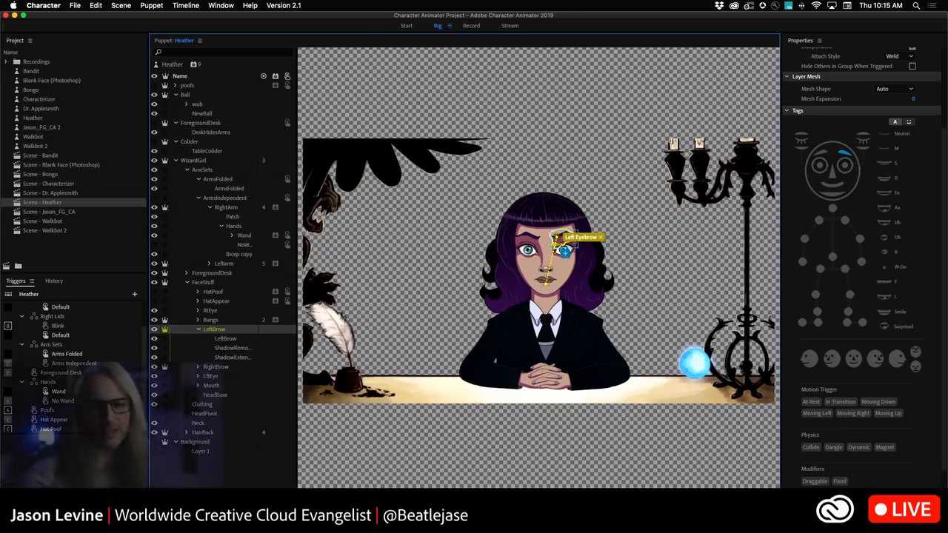
Try swapping the LeftBrow layer's left and right tags, then undo the swap.
{"action": "right_click", "coordinate": [219, 331]}
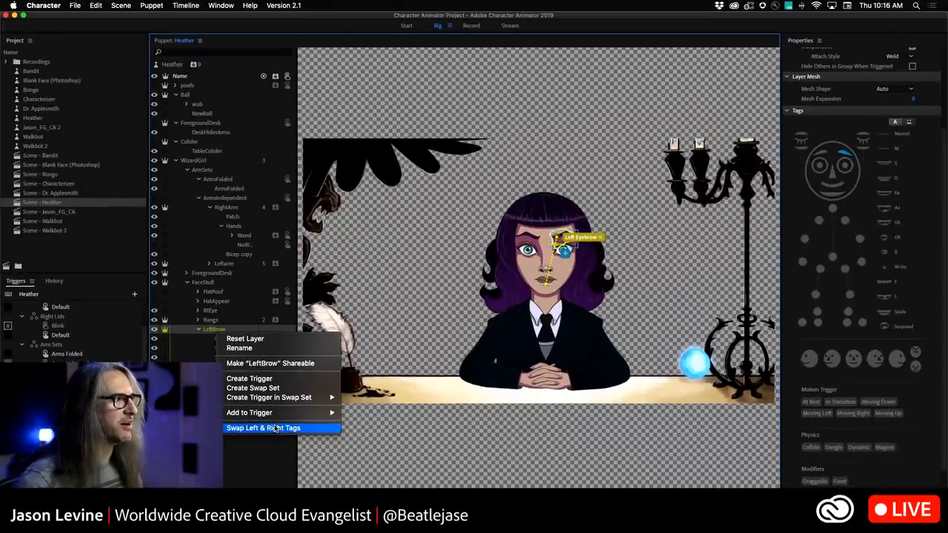
{"action": "left_click", "coordinate": [274, 429]}
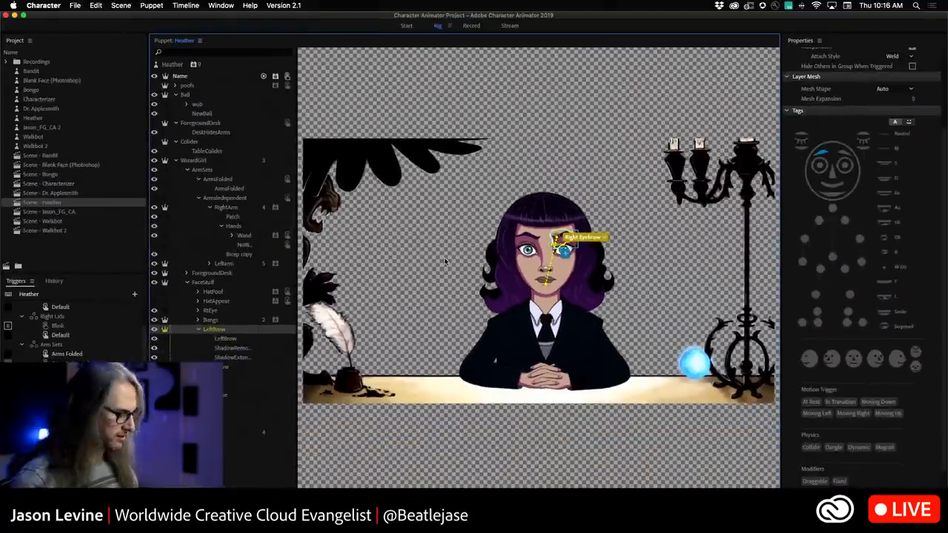
{"action": "key", "text": "super+z"}
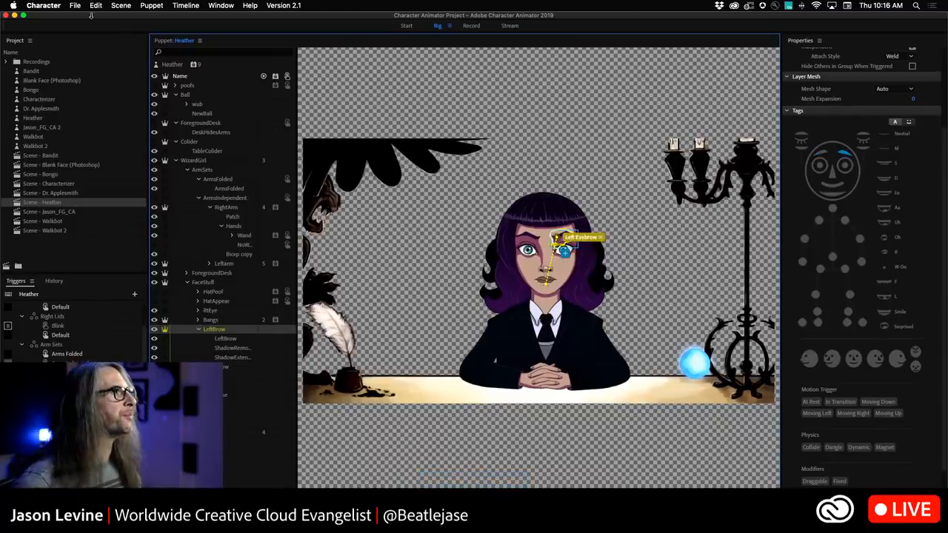
Open the Heather scene and review the Preferences' Audio Hardware, Live Output and Twitch Integration pages.
{"action": "double_click", "coordinate": [18, 203]}
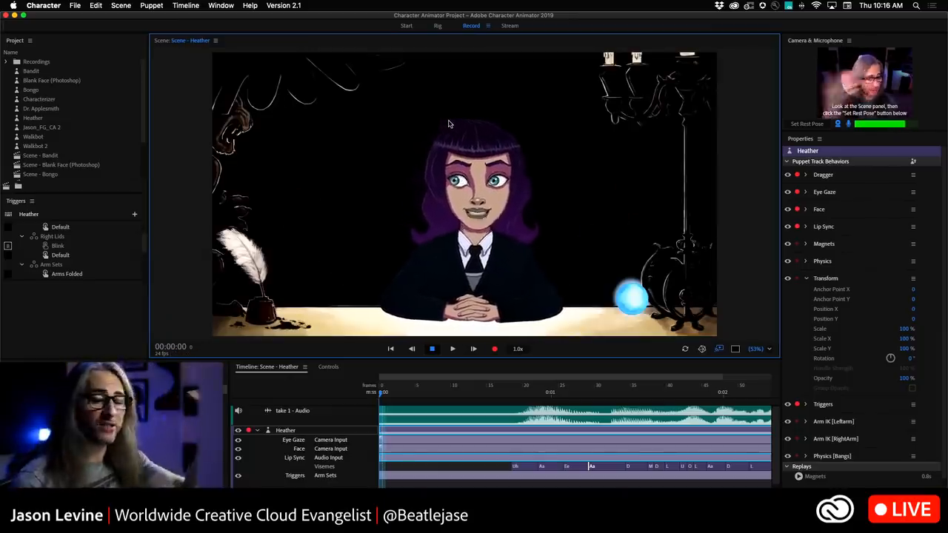
{"action": "left_click", "coordinate": [43, 5]}
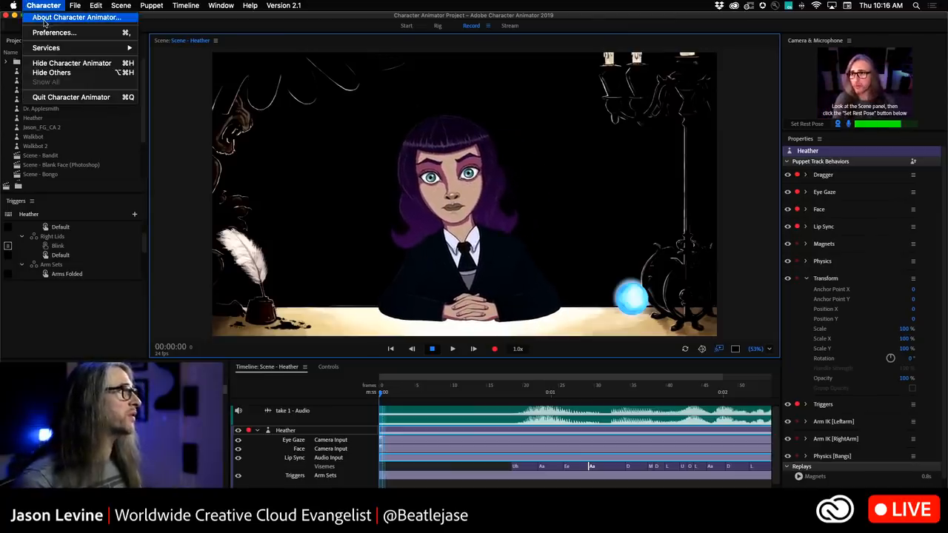
{"action": "left_click", "coordinate": [54, 32]}
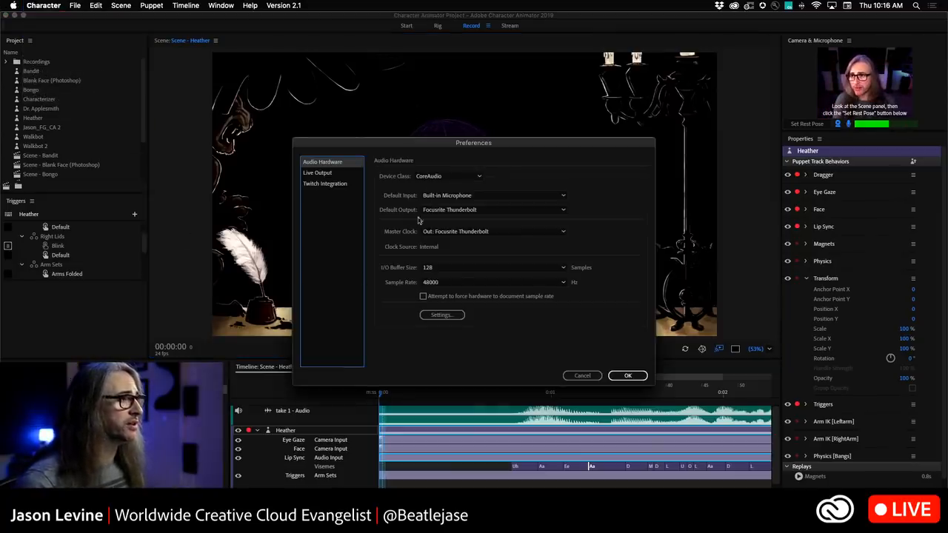
{"action": "left_click", "coordinate": [326, 173]}
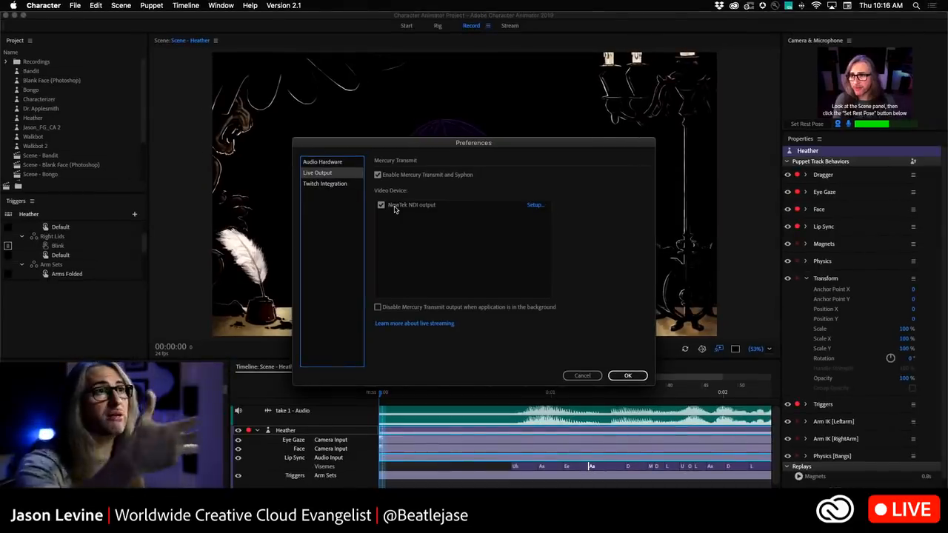
{"action": "left_click_drag", "start_coordinate": [405, 142], "coordinate": [637, 109]}
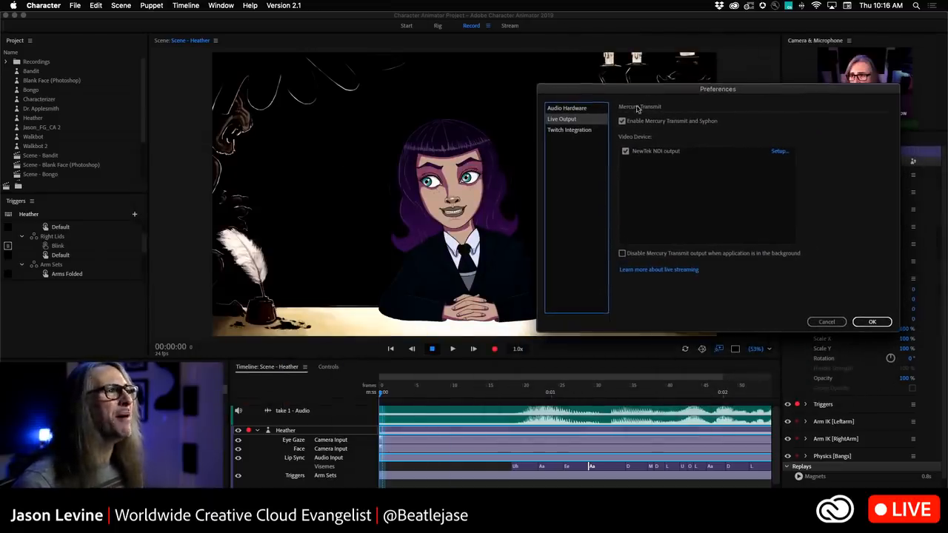
{"action": "left_click", "coordinate": [570, 130]}
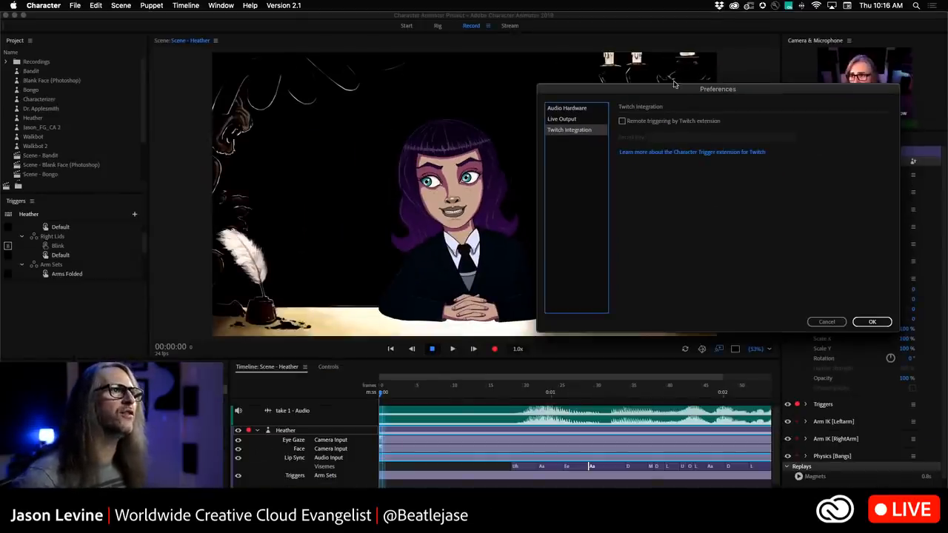
{"action": "left_click_drag", "start_coordinate": [635, 93], "coordinate": [668, 126]}
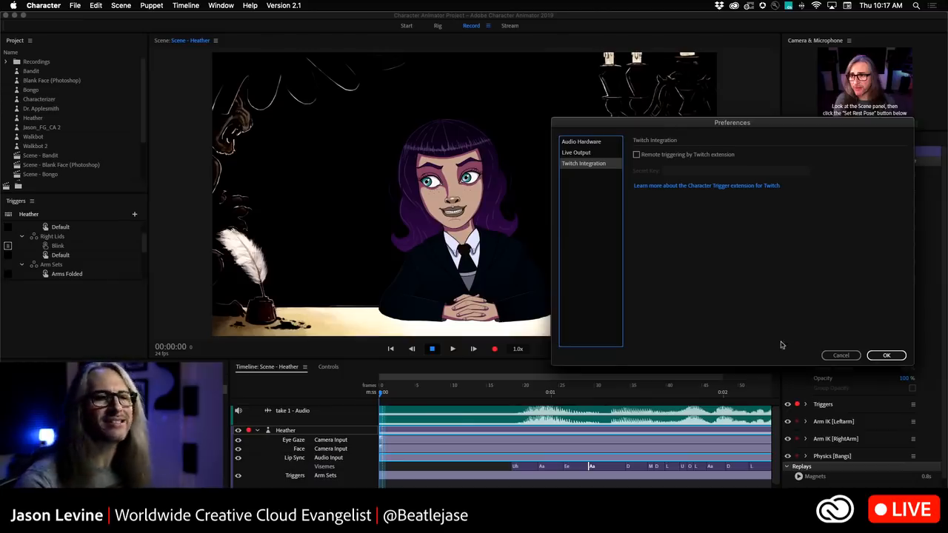
{"action": "left_click", "coordinate": [886, 356]}
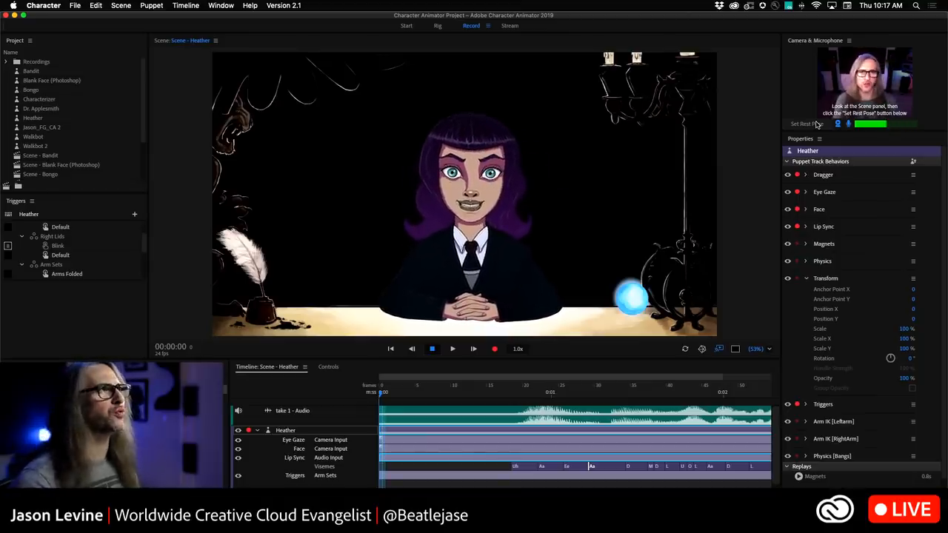
Open the Bandit puppet and its scene, then select the Bandit puppet in the scene to view its behaviors.
{"action": "double_click", "coordinate": [20, 71]}
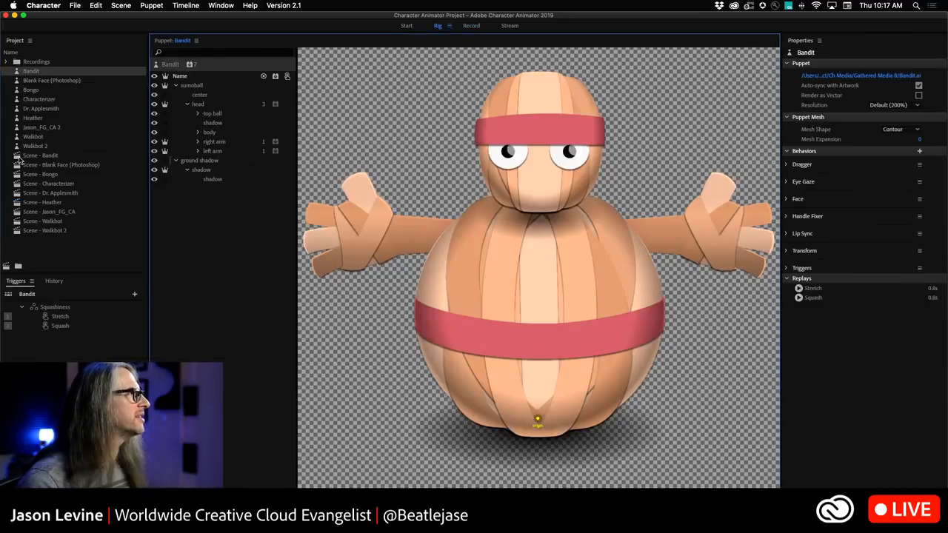
{"action": "left_click", "coordinate": [18, 156]}
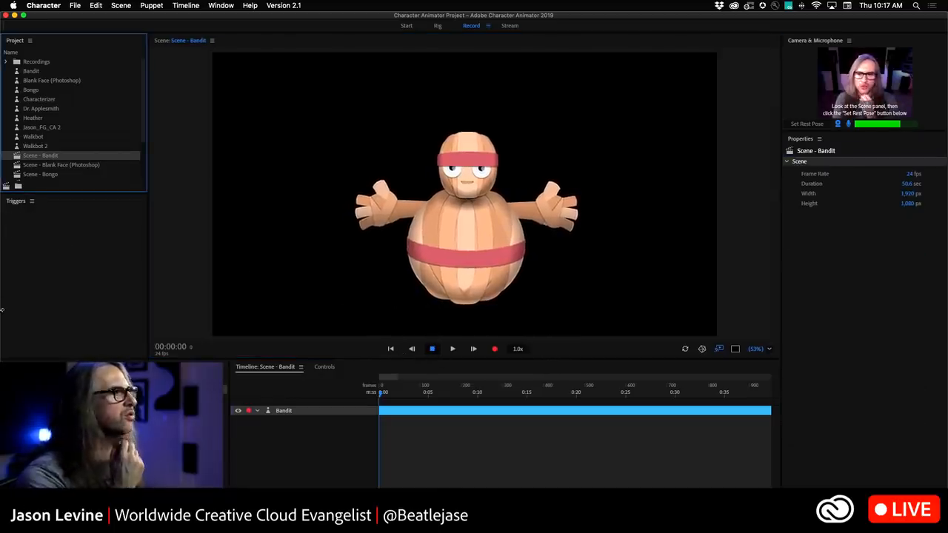
{"action": "left_click", "coordinate": [18, 204]}
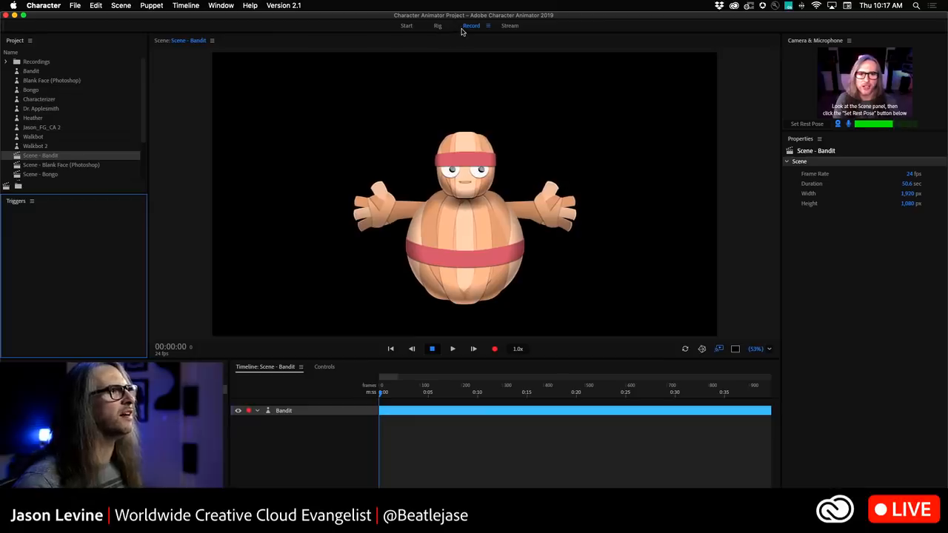
{"action": "left_click", "coordinate": [523, 186]}
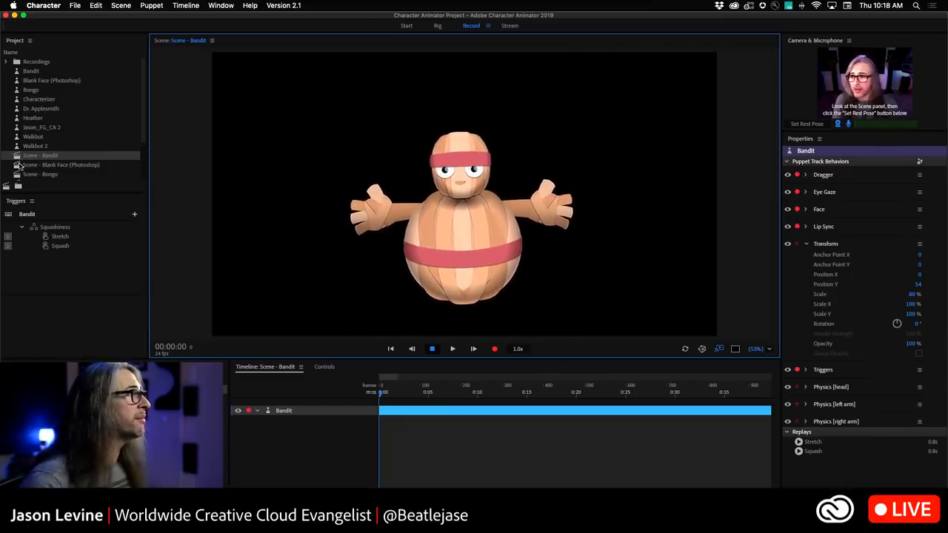
Reopen the Heather scene, inspect a viseme's choices on the Visemes track, and browse the Triggers list.
{"action": "scroll", "coordinate": [55, 166], "scroll_direction": "down", "scroll_amount": 3}
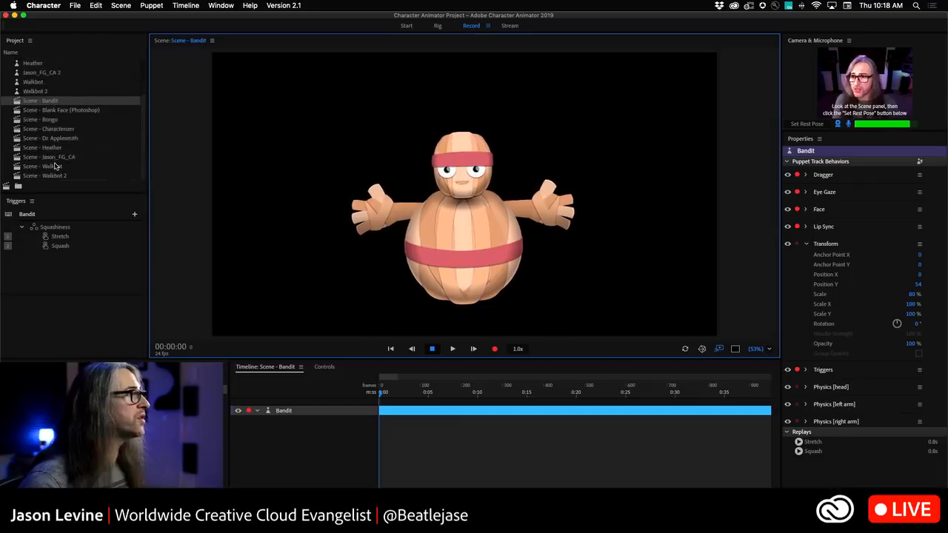
{"action": "double_click", "coordinate": [16, 148]}
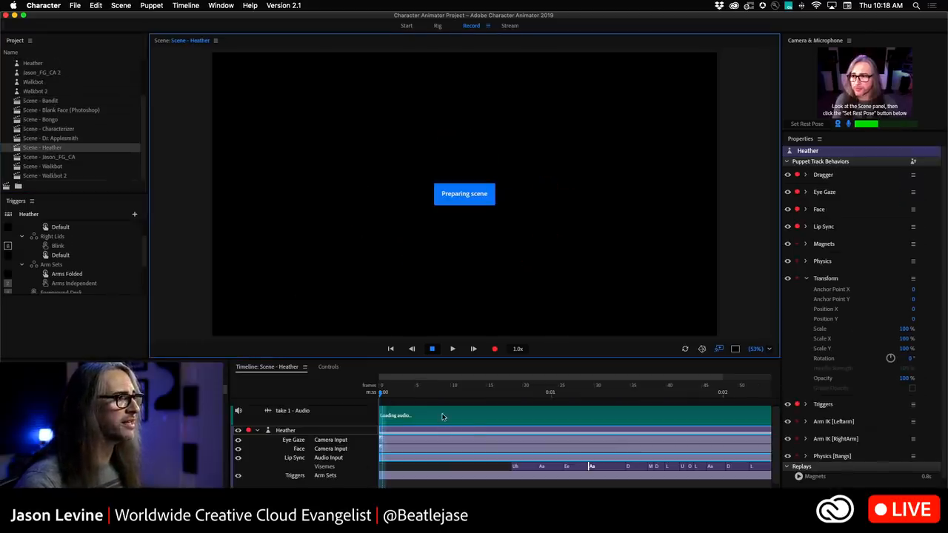
{"action": "left_click", "coordinate": [521, 467]}
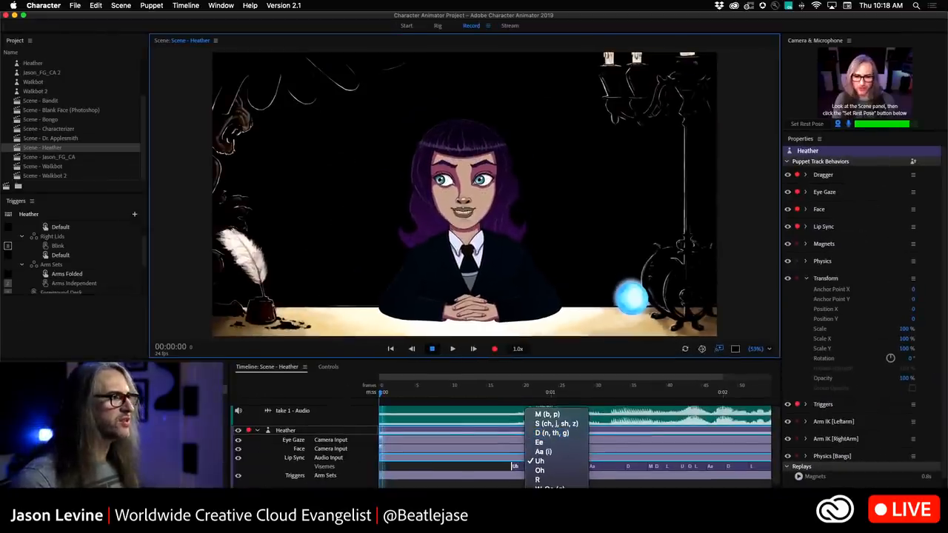
{"action": "key", "text": "Escape"}
{"action": "scroll", "coordinate": [74, 260], "scroll_direction": "down", "scroll_amount": 3}
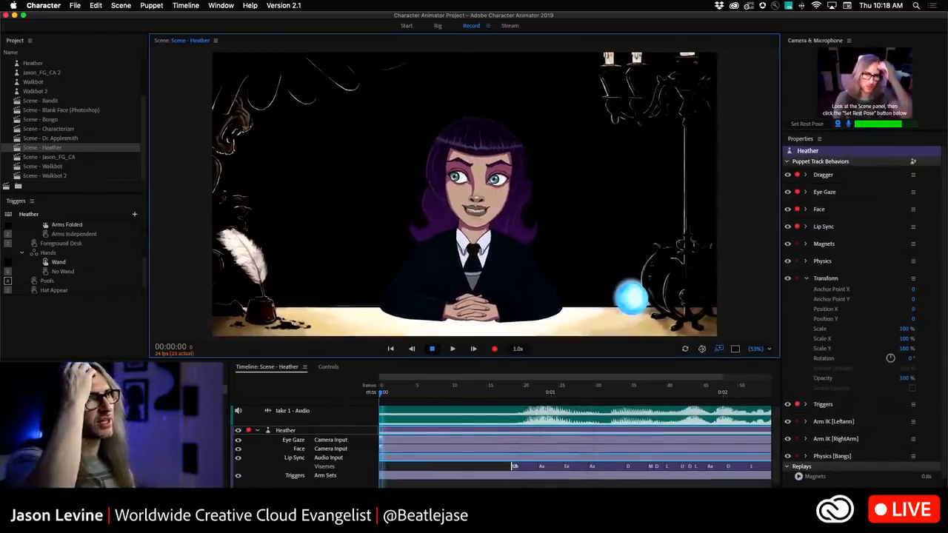